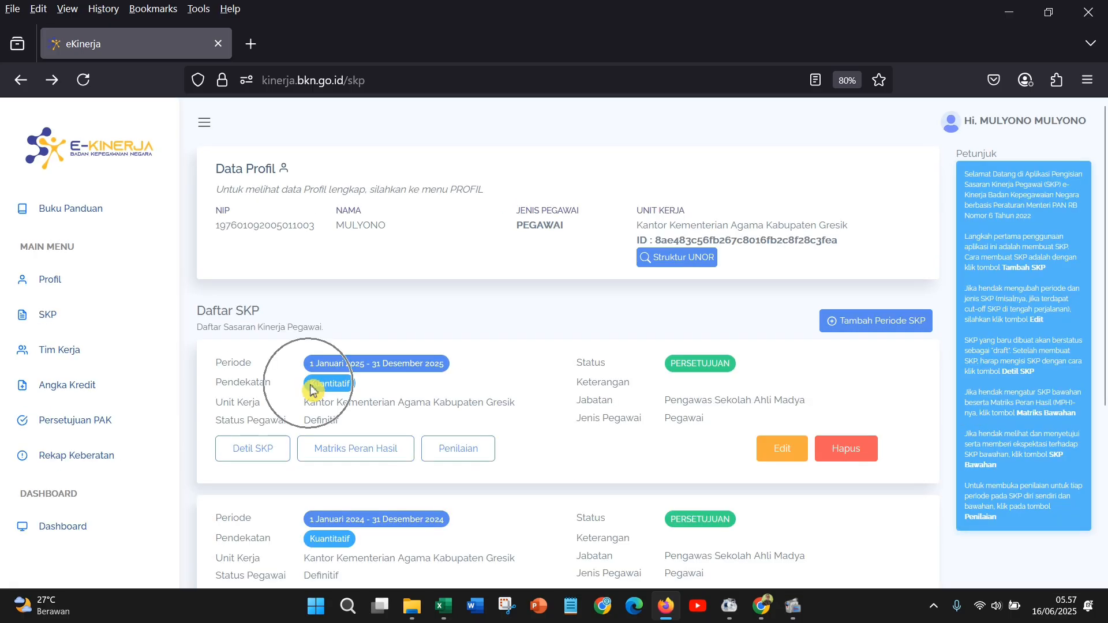
# - Open the Penilaian page for the SKP period 1 Januari 2025 - 31 Desember 2025
pyautogui.scroll(-5, 696, 372)
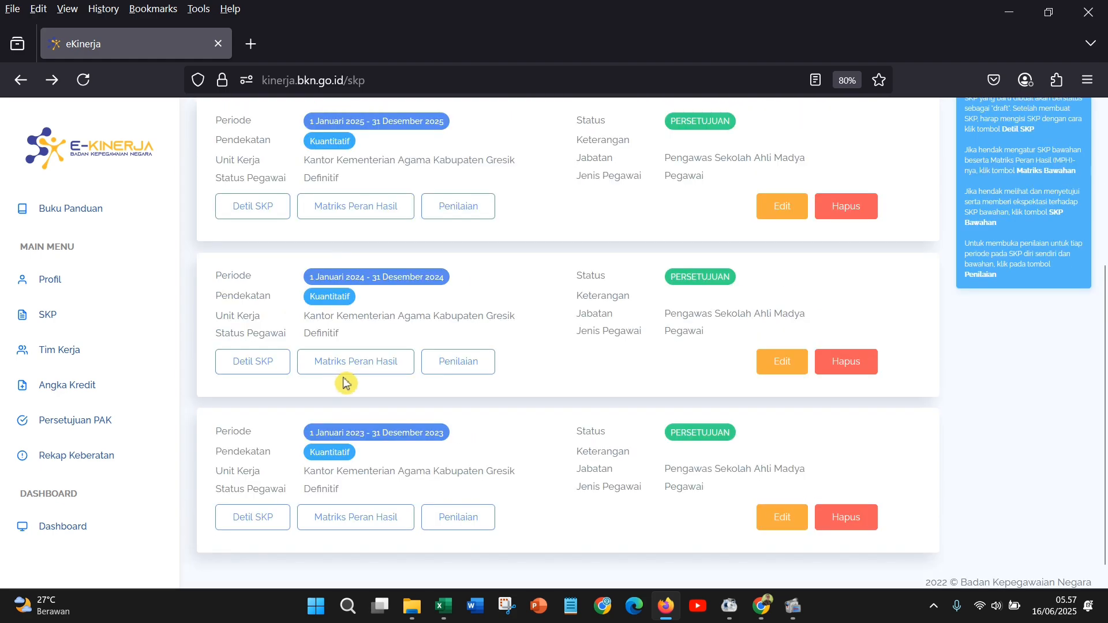
pyautogui.scroll(2, 344, 383)
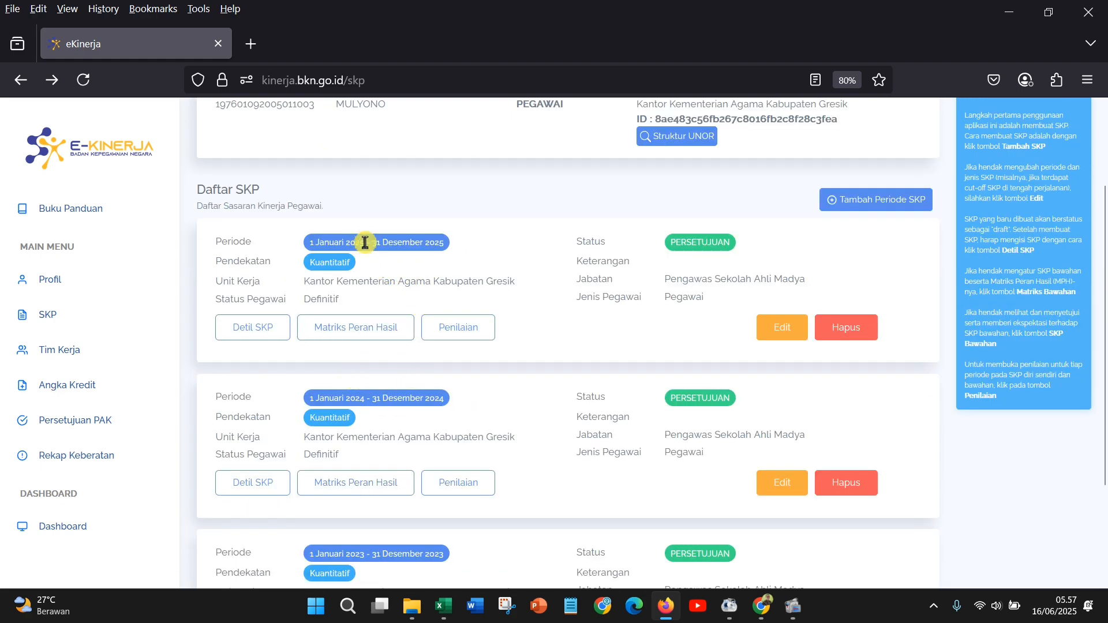
pyautogui.click(461, 331)
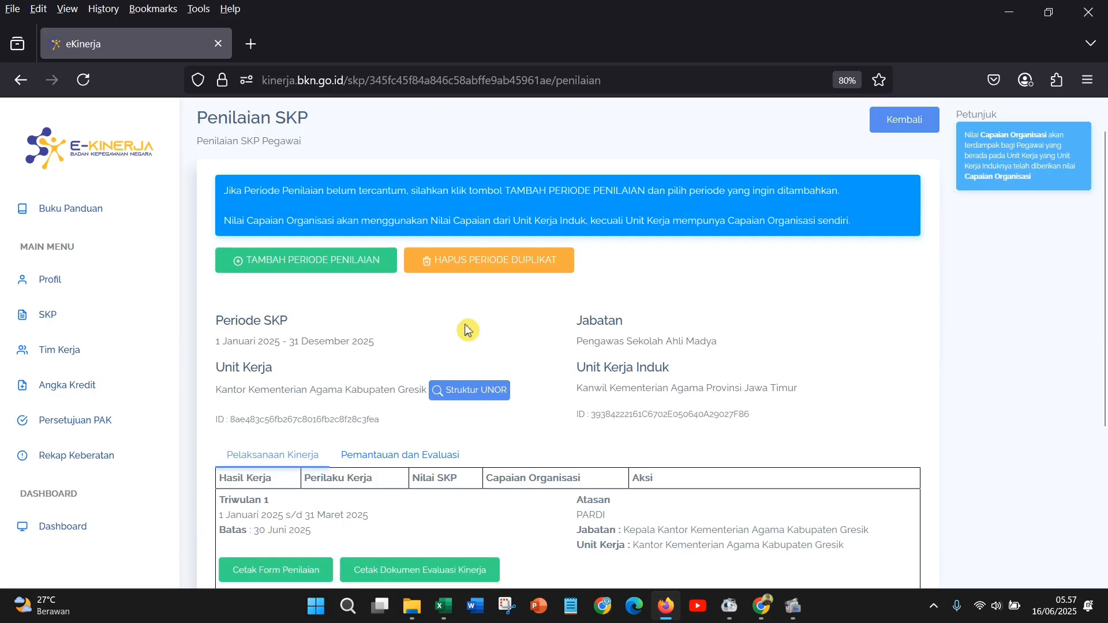
# - Add the assessment period [TAHUN 2025] Triwulan 2 to the SKP and bring up its entry in the period table
pyautogui.click(302, 274)
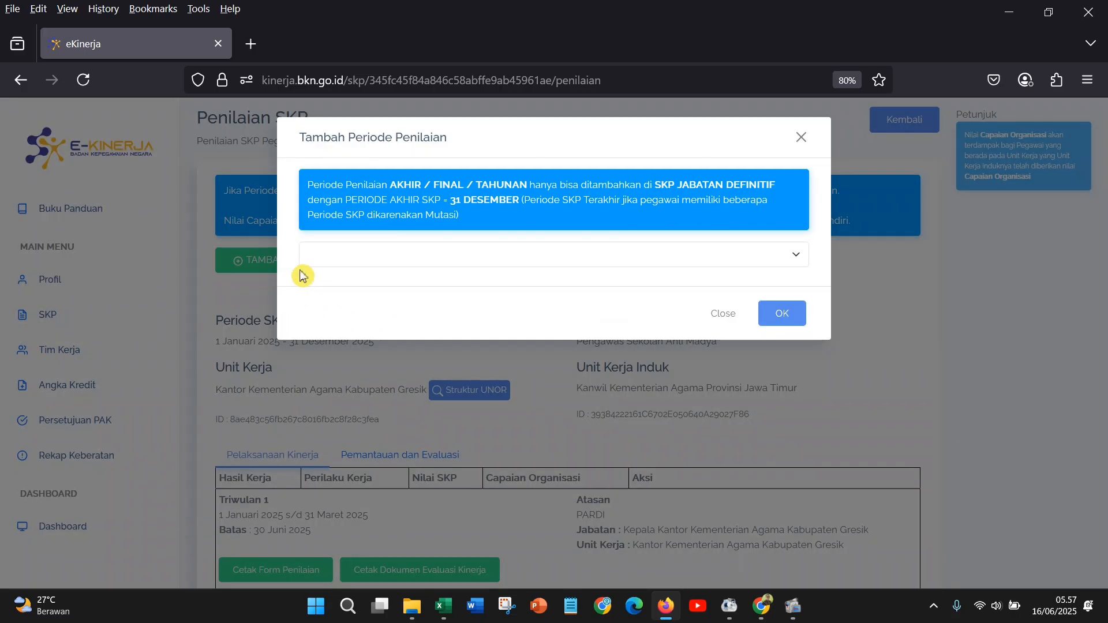
pyautogui.click(368, 263)
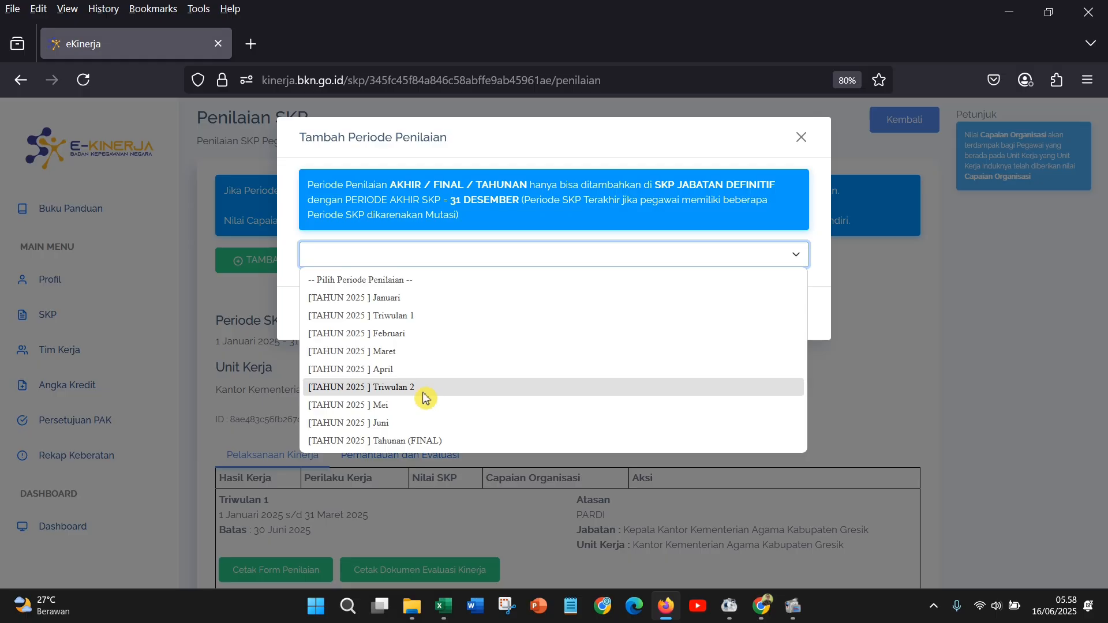
pyautogui.click(429, 395)
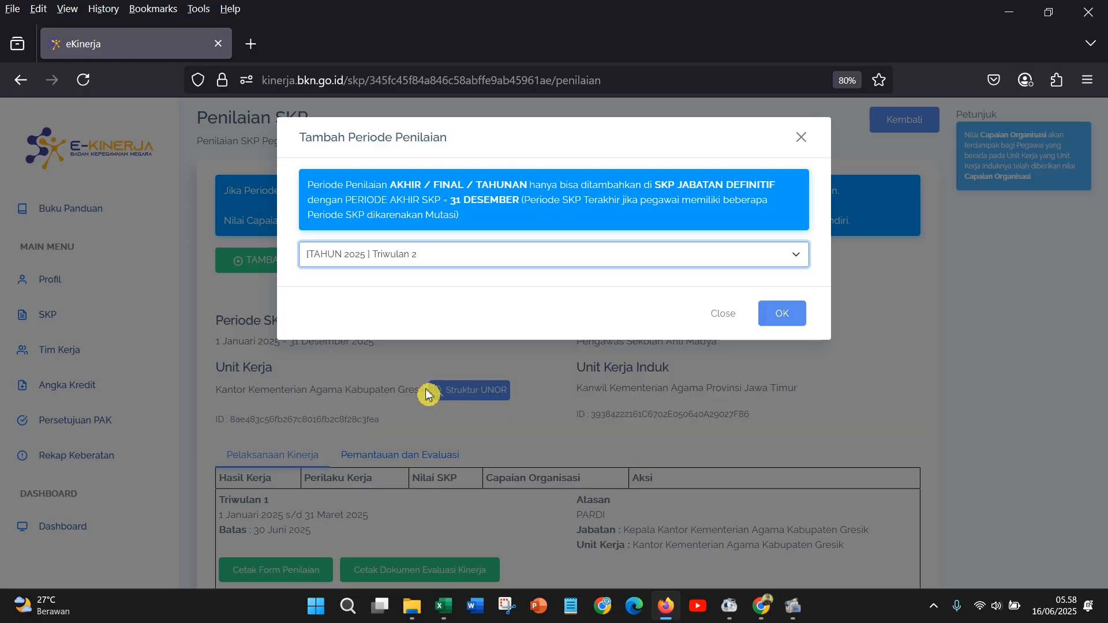
pyautogui.click(780, 327)
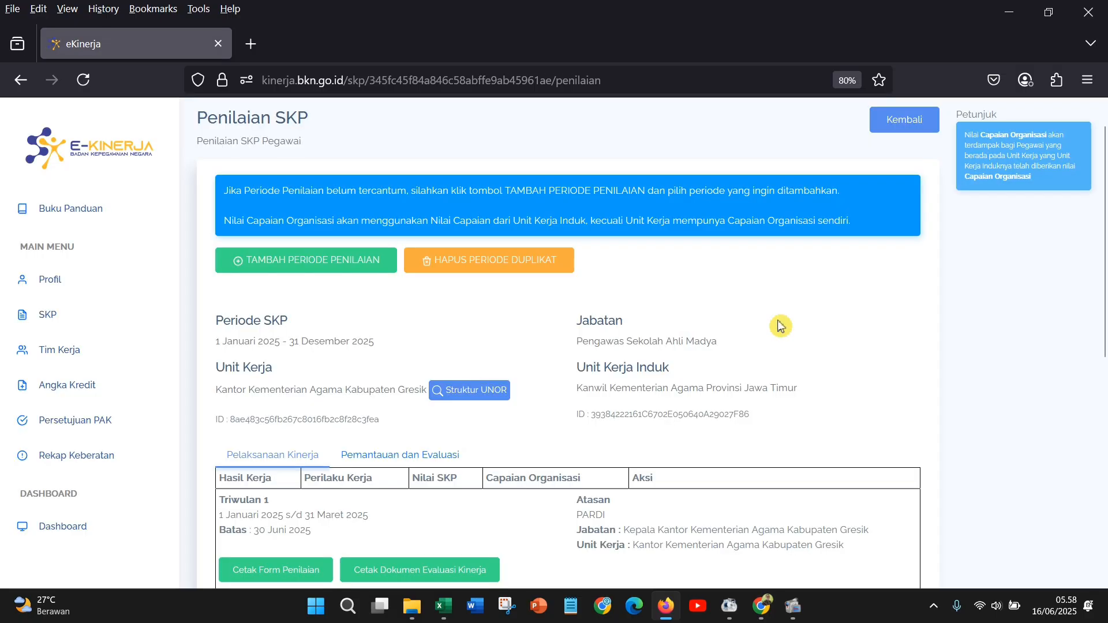
pyautogui.scroll(-5, 554, 369)
pyautogui.scroll(-2, 524, 385)
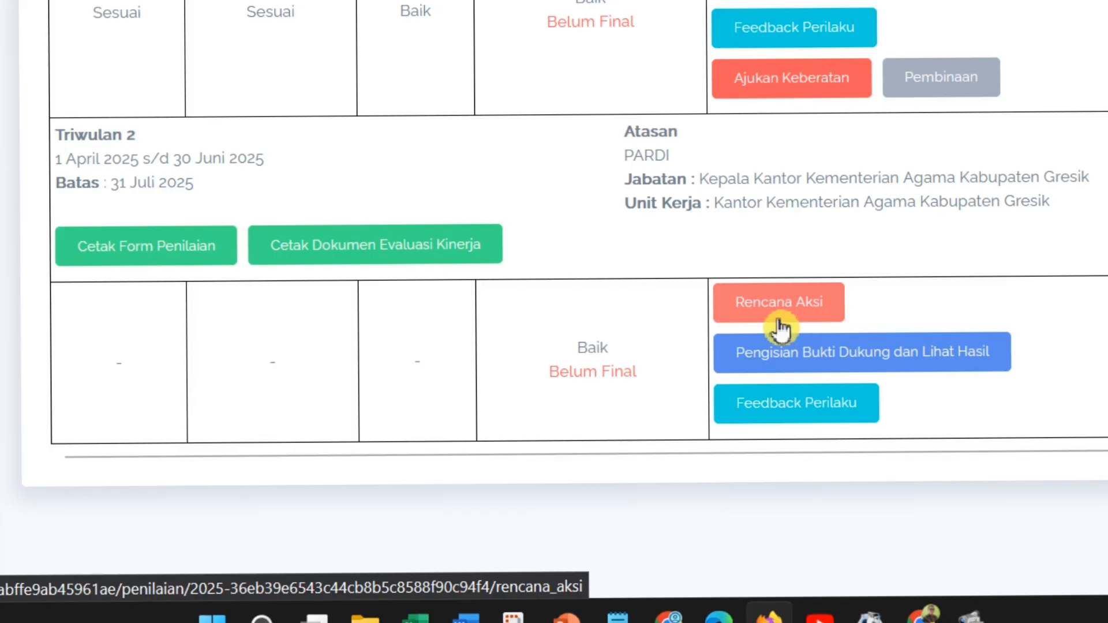
# - Switch to the SKP Pengawas 2025 workbook in Excel, look through the quarterly and annual sections, and return to TW 2
pyautogui.click(416, 618)
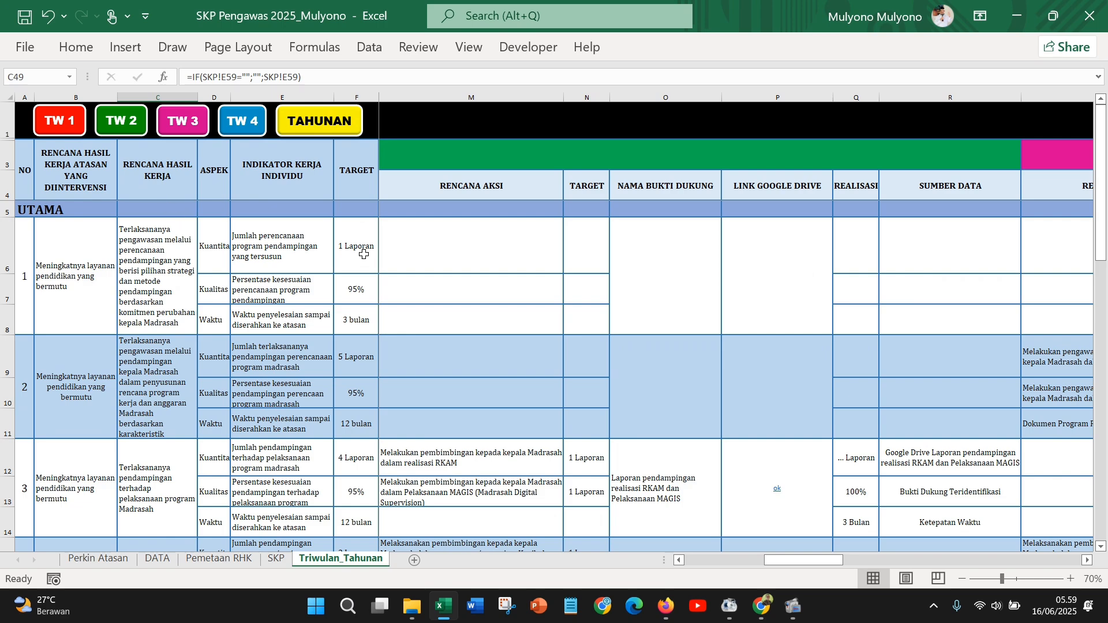
pyautogui.click(64, 134)
pyautogui.click(121, 134)
pyautogui.click(197, 131)
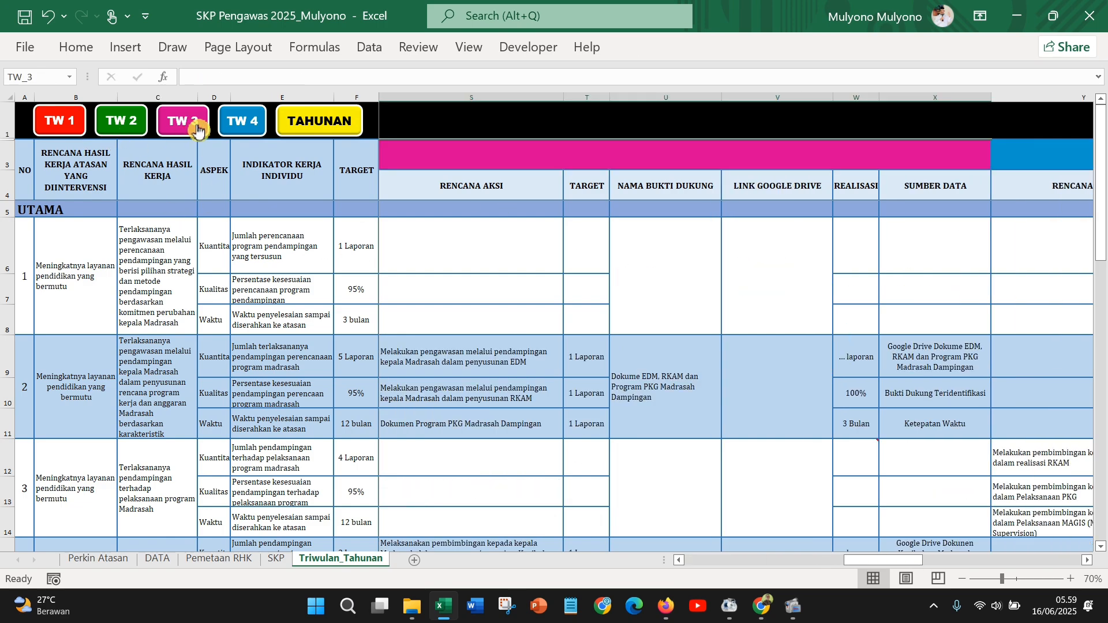
pyautogui.click(243, 124)
pyautogui.click(299, 127)
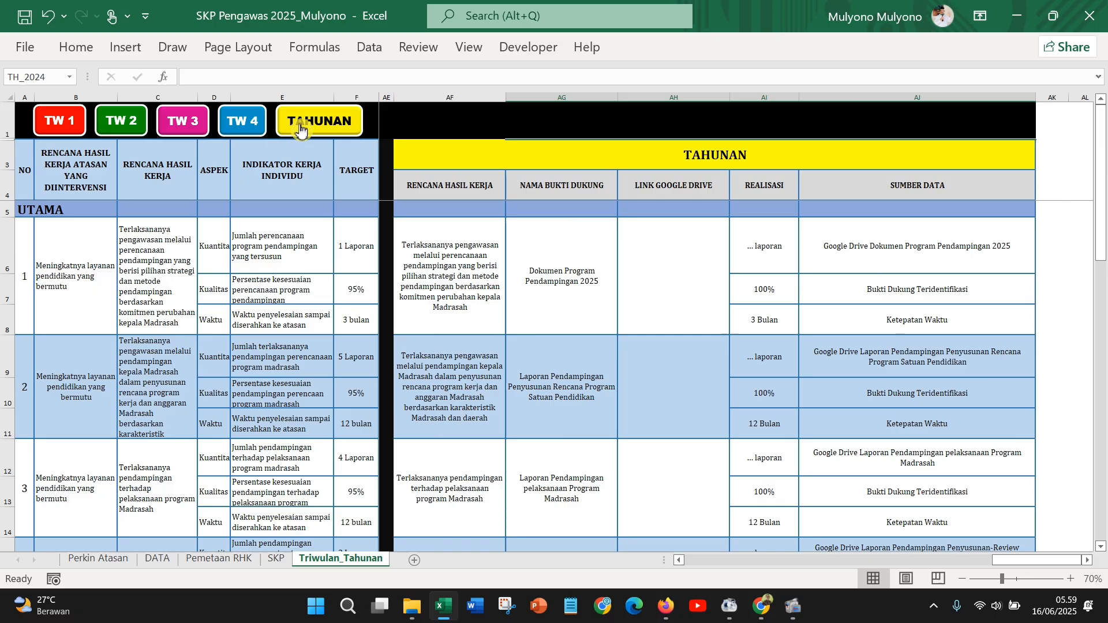
pyautogui.click(137, 134)
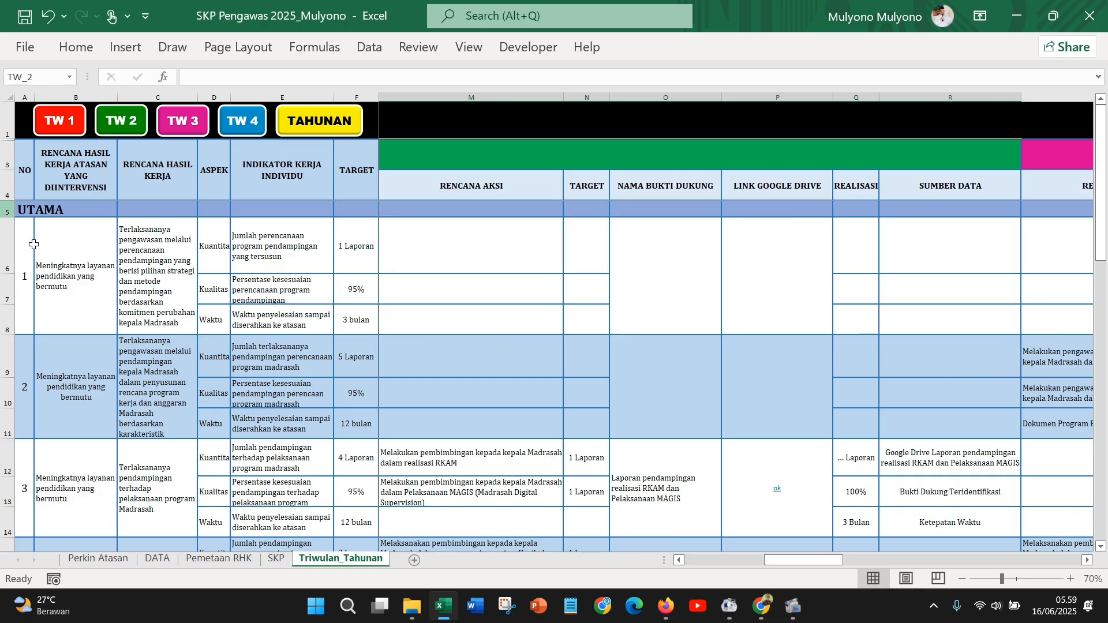
# - Review the Triwulan 2 Rencana Aksi and target entries for each work result on the Triwulan_Tahunan sheet
pyautogui.moveTo(435, 237); pyautogui.dragTo(442, 390)
pyautogui.scroll(-2, 401, 349)
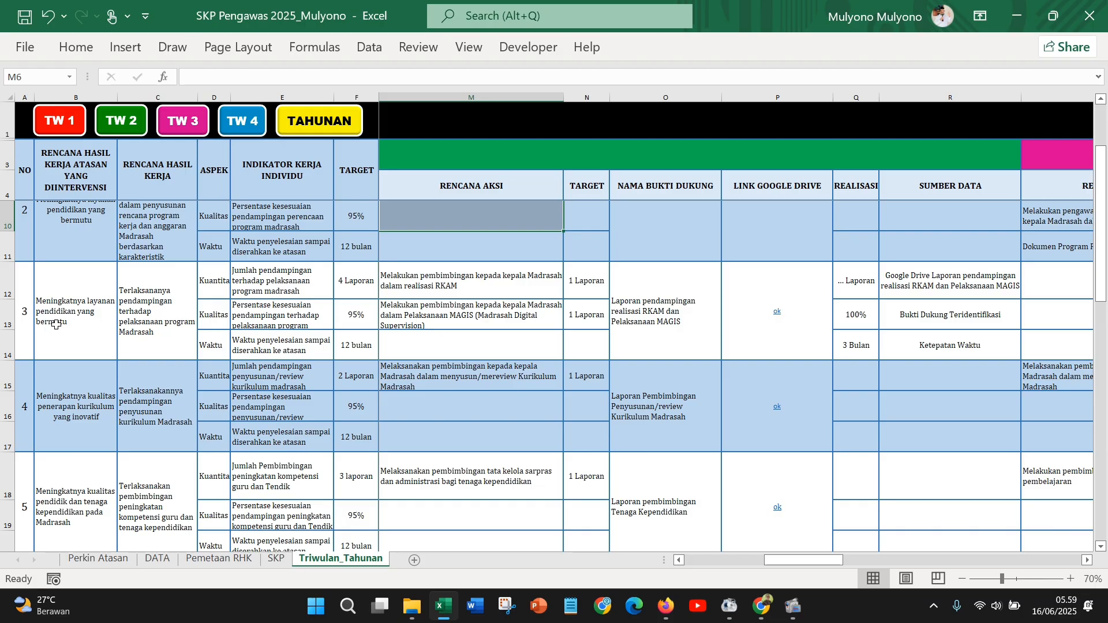
pyautogui.click(26, 329)
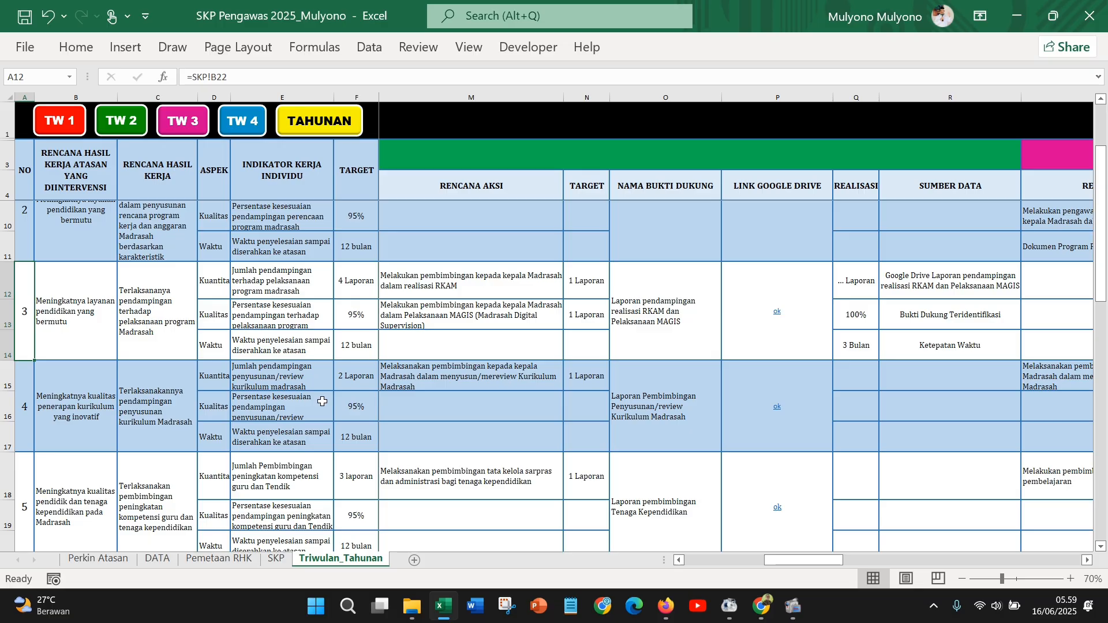
pyautogui.scroll(-3, 432, 486)
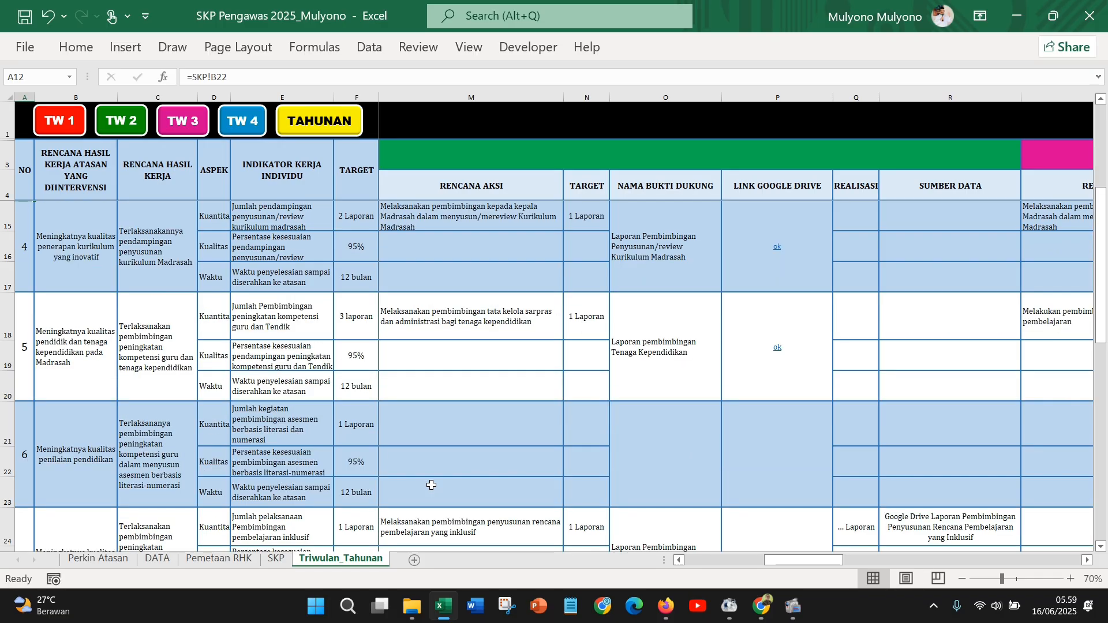
pyautogui.click(416, 394)
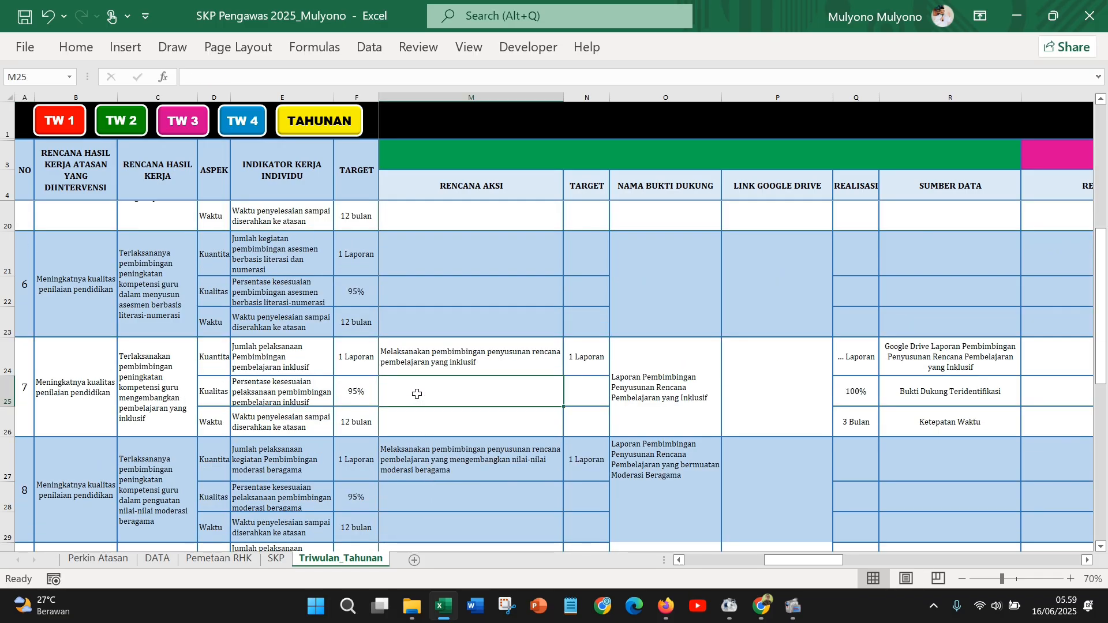
pyautogui.scroll(-2, 417, 395)
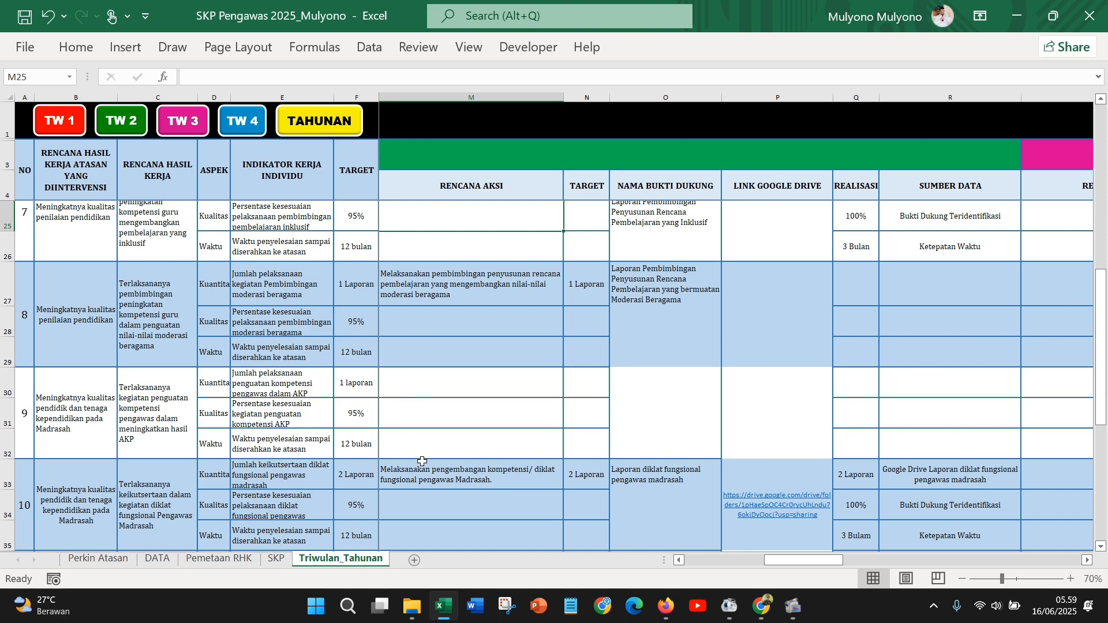
pyautogui.scroll(-4, 355, 485)
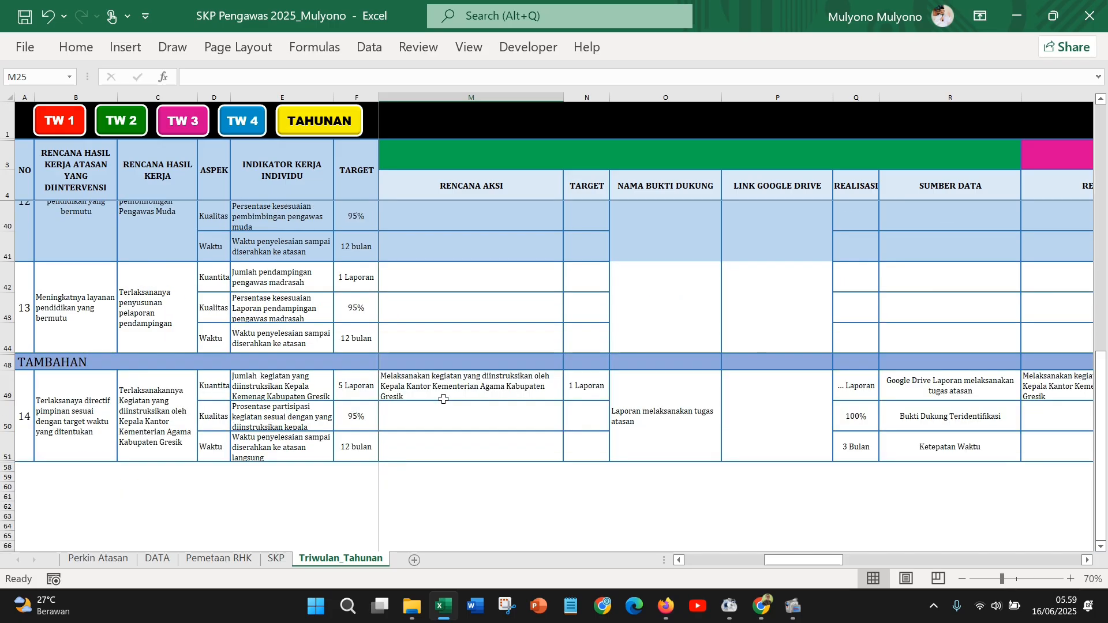
pyautogui.scroll(-2, 442, 392)
pyautogui.scroll(7, 470, 404)
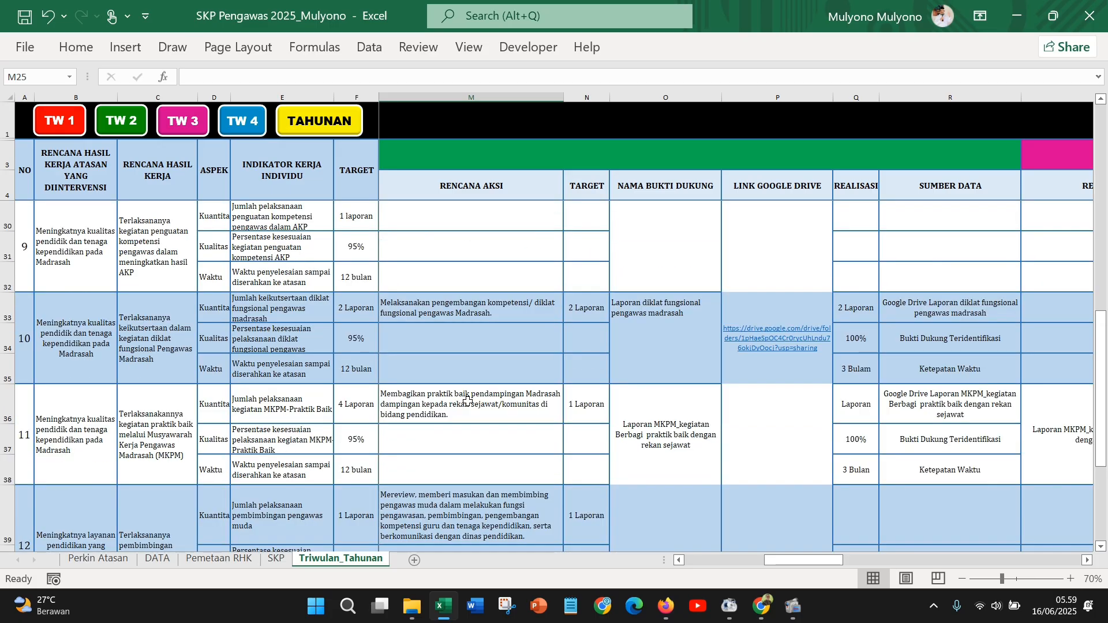
pyautogui.scroll(10, 464, 410)
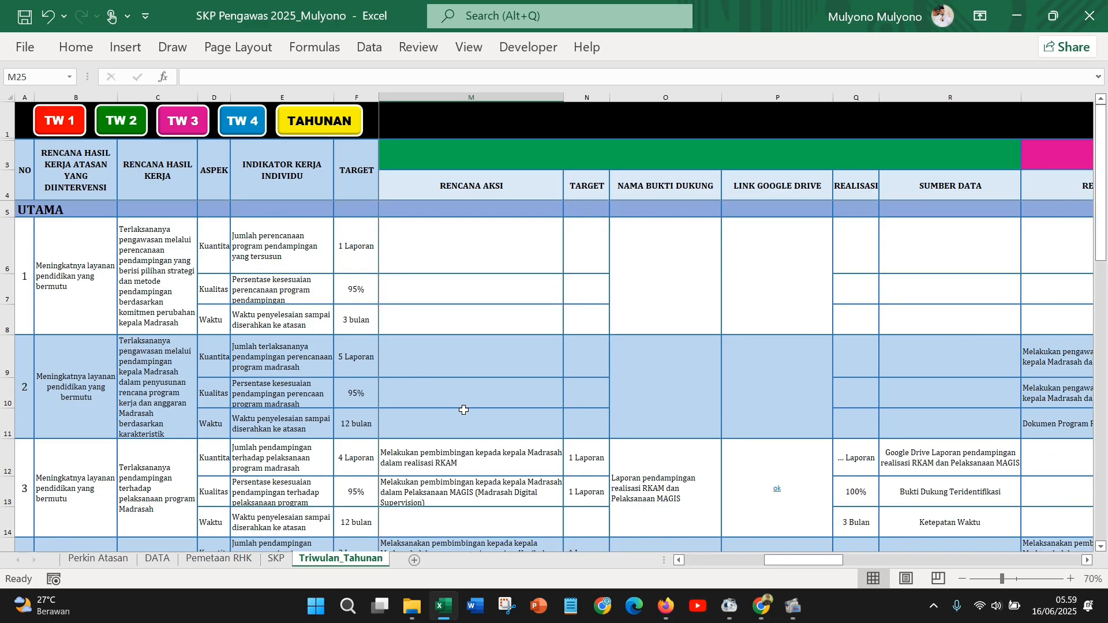
pyautogui.scroll(-2, 464, 410)
pyautogui.scroll(2, 464, 410)
pyautogui.scroll(-3, 440, 376)
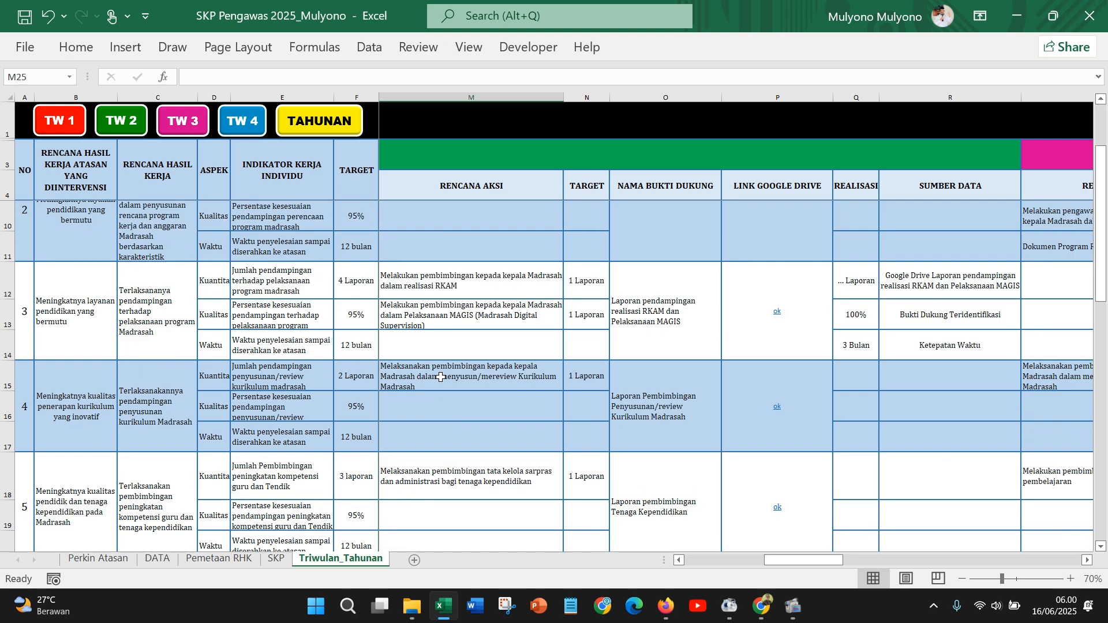
pyautogui.scroll(3, 441, 377)
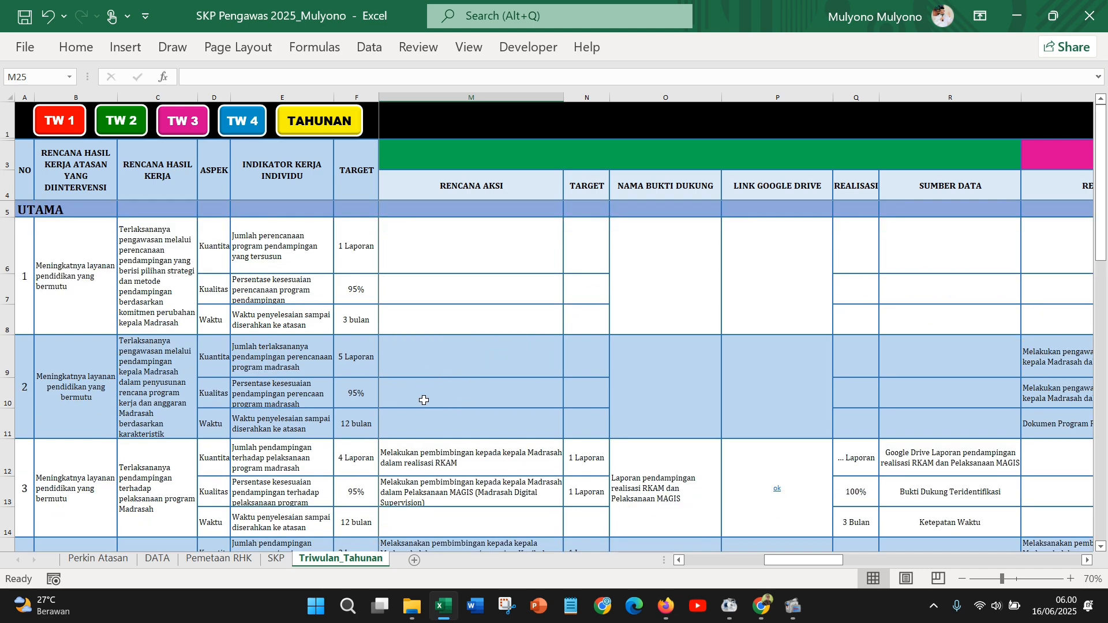
# - Copy the first Triwulan 2 Rencana Aksi of work result 3, cell M12, about guiding Madrasah heads in realisasi RKAM
pyautogui.click(424, 456)
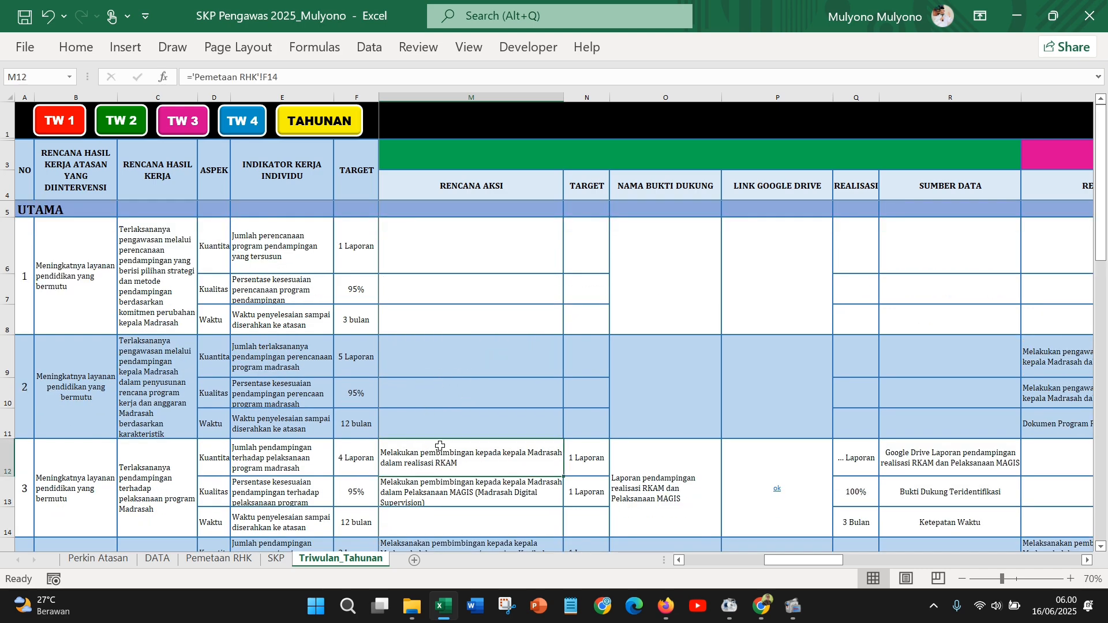
pyautogui.rightClick(412, 457)
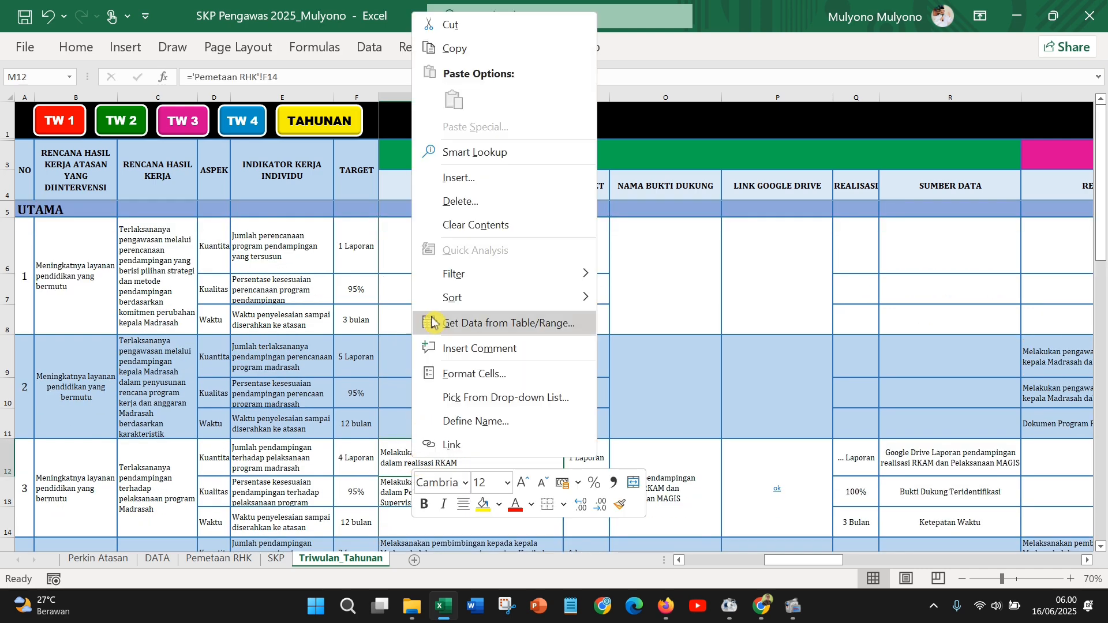
pyautogui.click(453, 46)
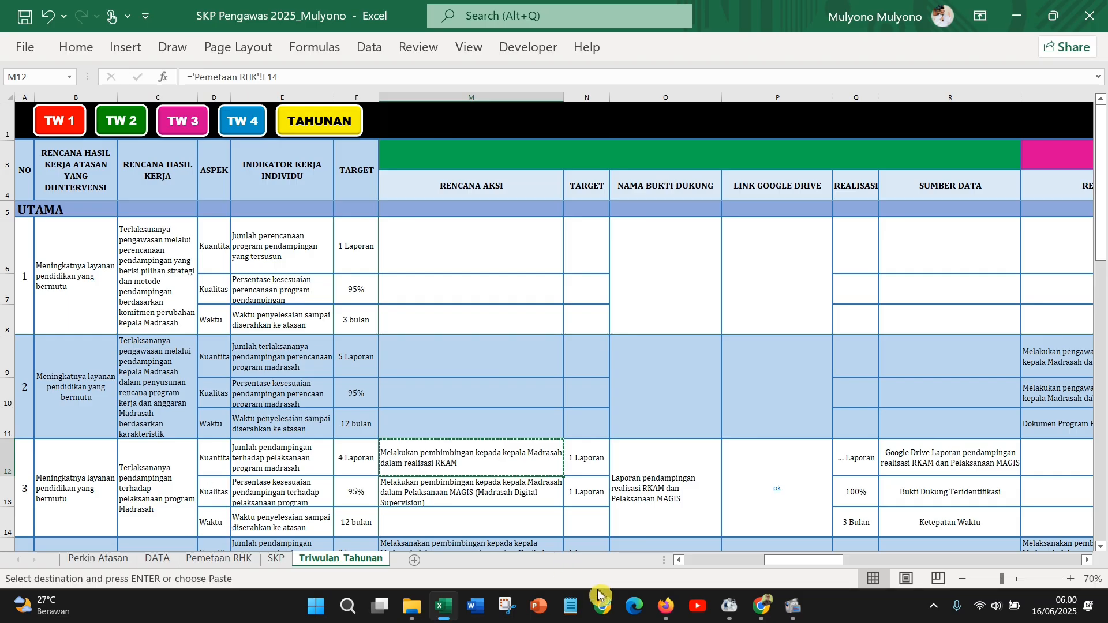
# - Switch back to eKinerja in Firefox and open the Rencana Aksi page for Triwulan 2
pyautogui.click(666, 607)
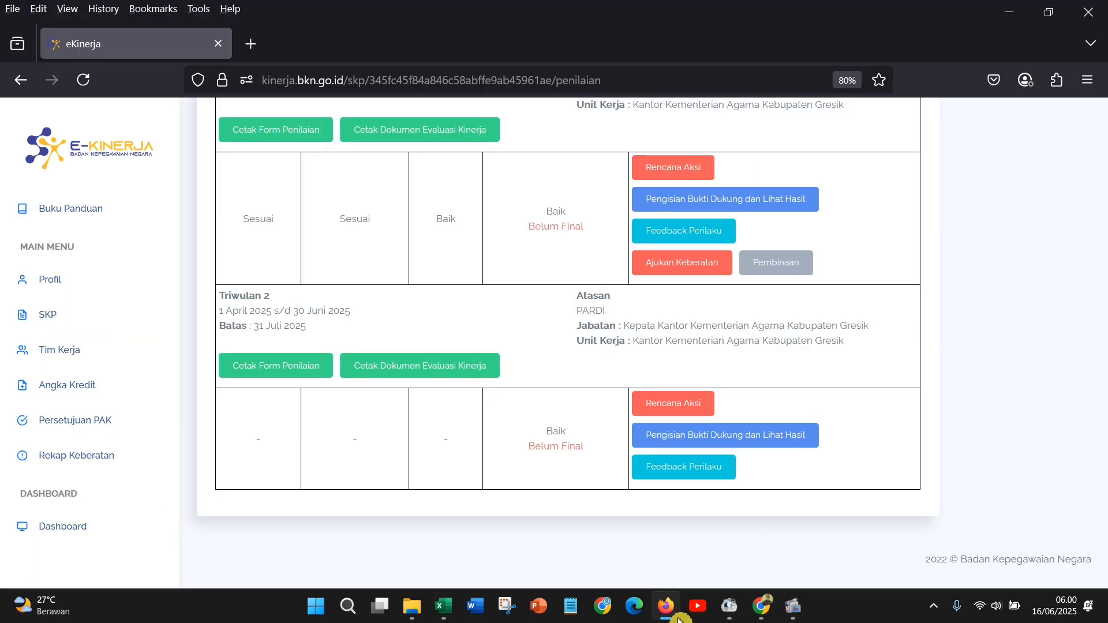
pyautogui.scroll(4, 500, 404)
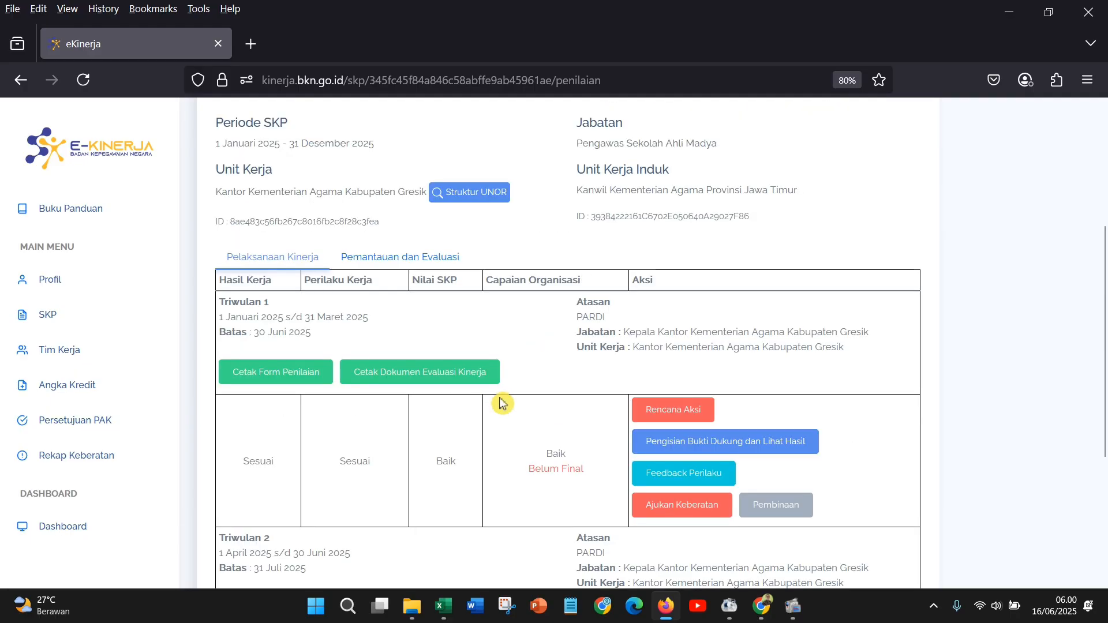
pyautogui.scroll(-4, 503, 402)
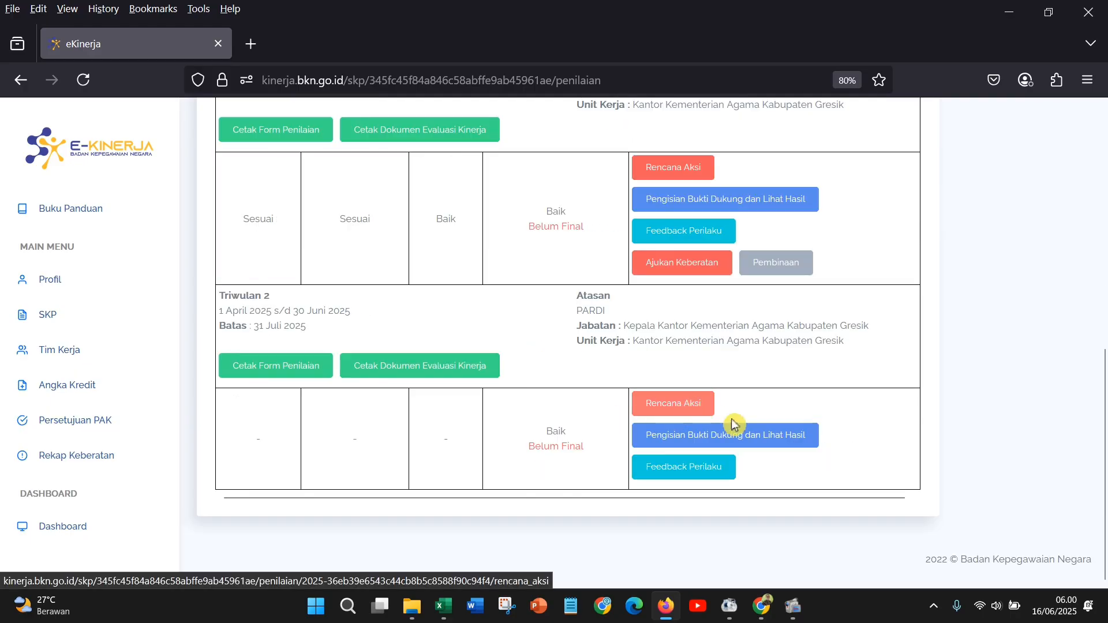
pyautogui.click(677, 413)
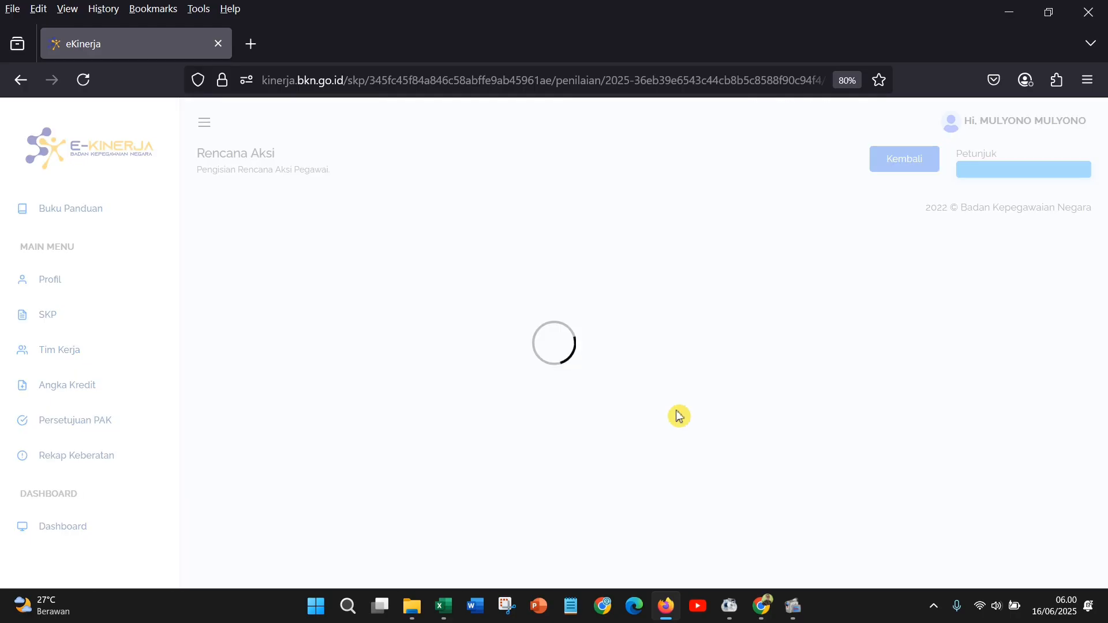
# - Add the Rencana Aksi "Melakukan pembimbingan kepada kepala Madrasah dalam realisasi RKAM" with target "1 Laporan" to work result 3
pyautogui.scroll(-10, 673, 410)
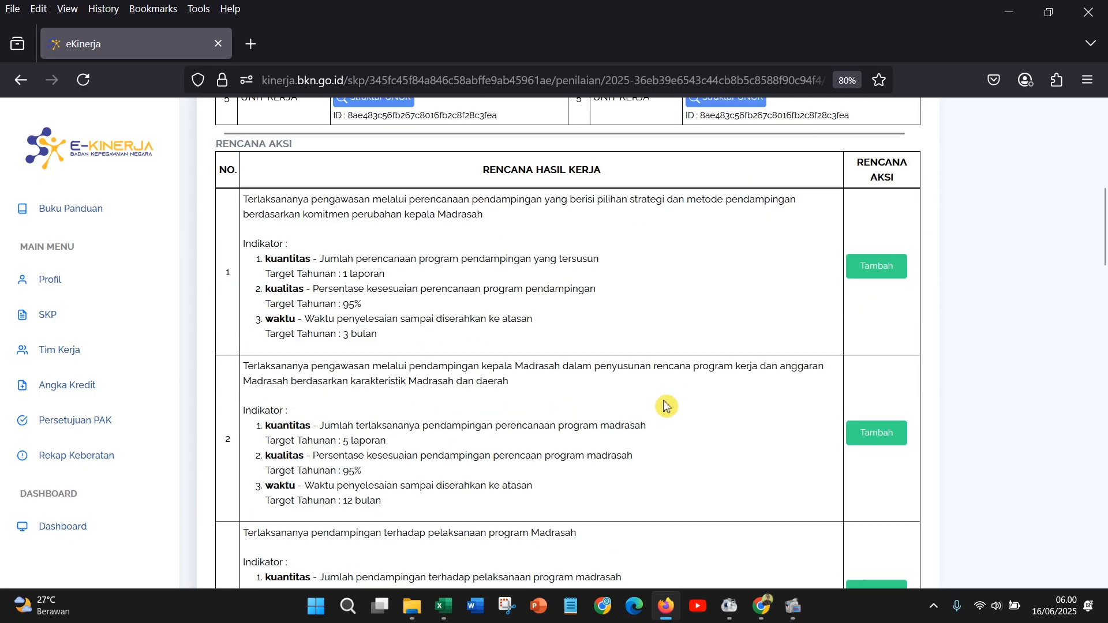
pyautogui.scroll(-2, 312, 356)
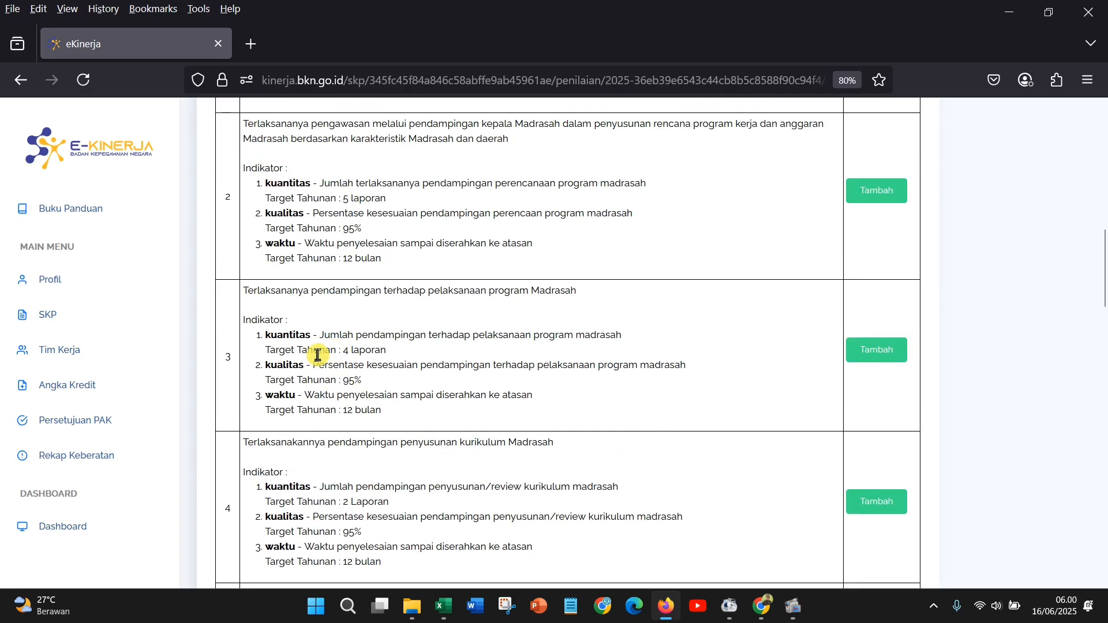
pyautogui.click(892, 363)
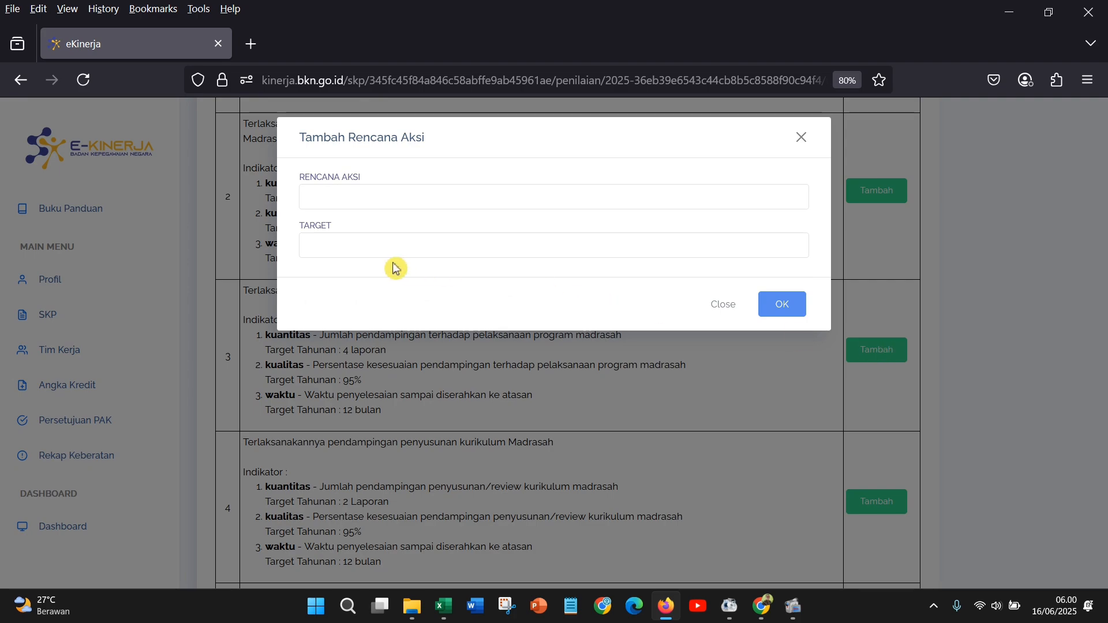
pyautogui.rightClick(397, 199)
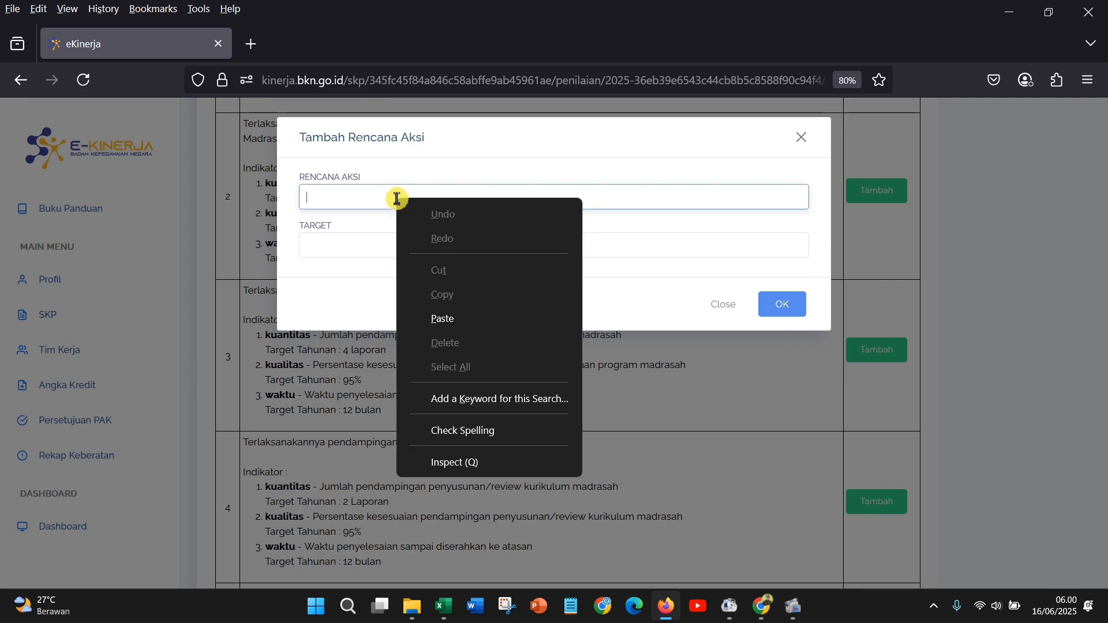
pyautogui.click(450, 319)
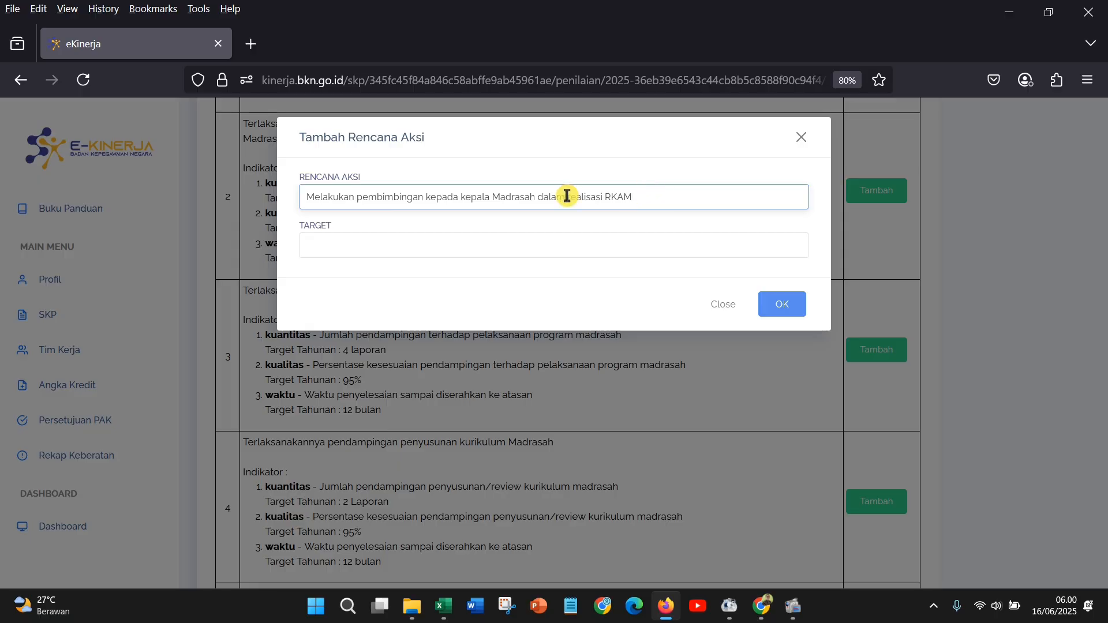
pyautogui.click(349, 249)
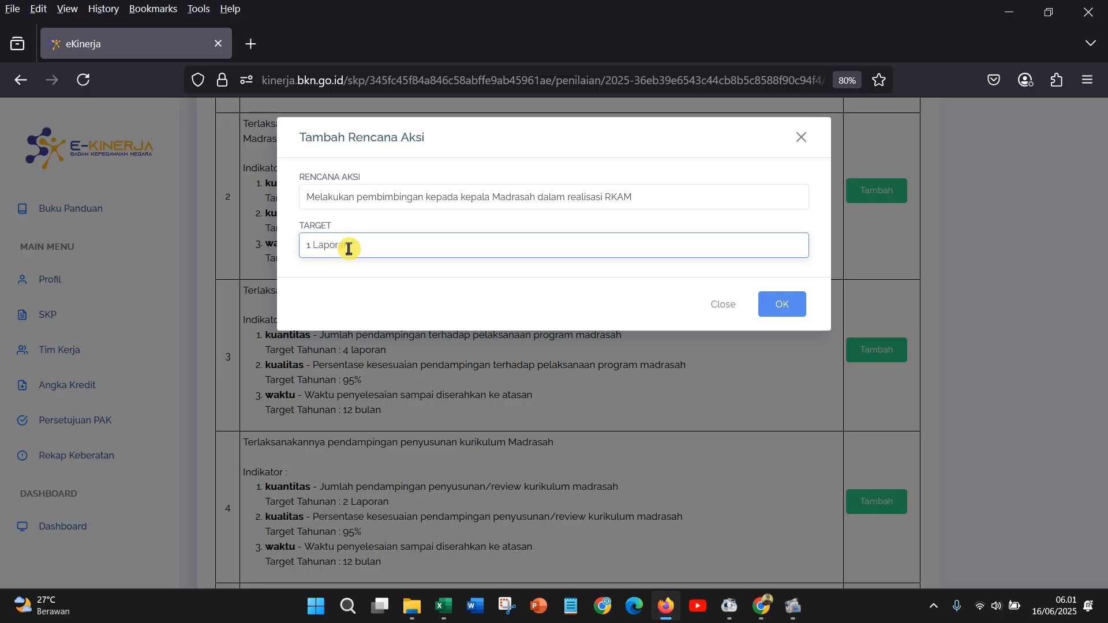
pyautogui.click(780, 304)
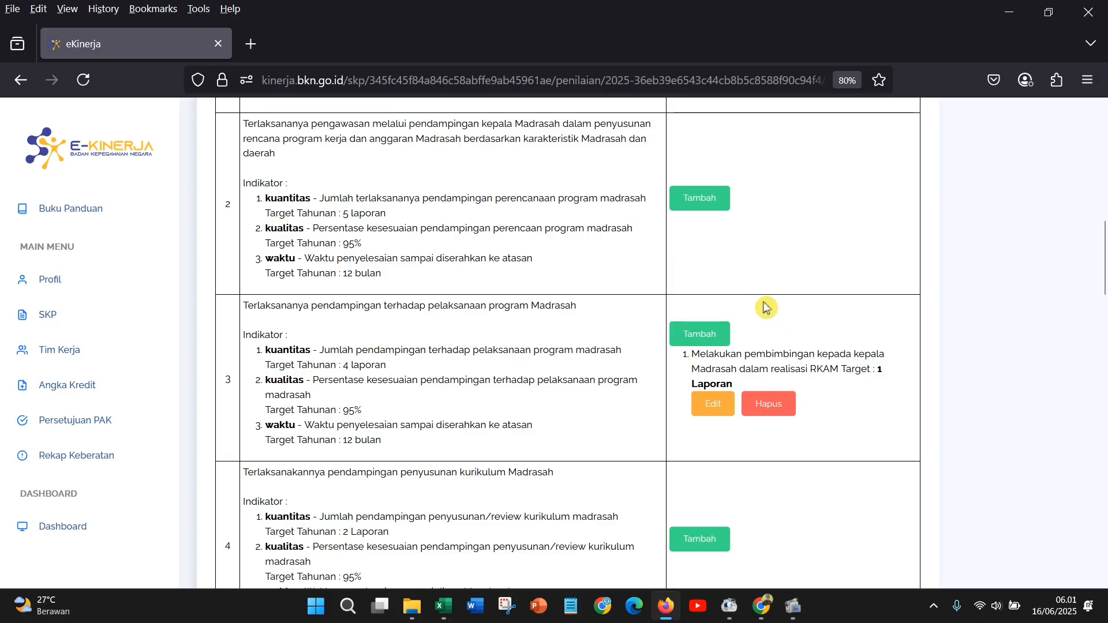
# - Switch to the Excel workbook and copy the second Triwulan 2 Rencana Aksi of work result 3, cell M13, about Pelaksanaan MAGIS
pyautogui.click(443, 607)
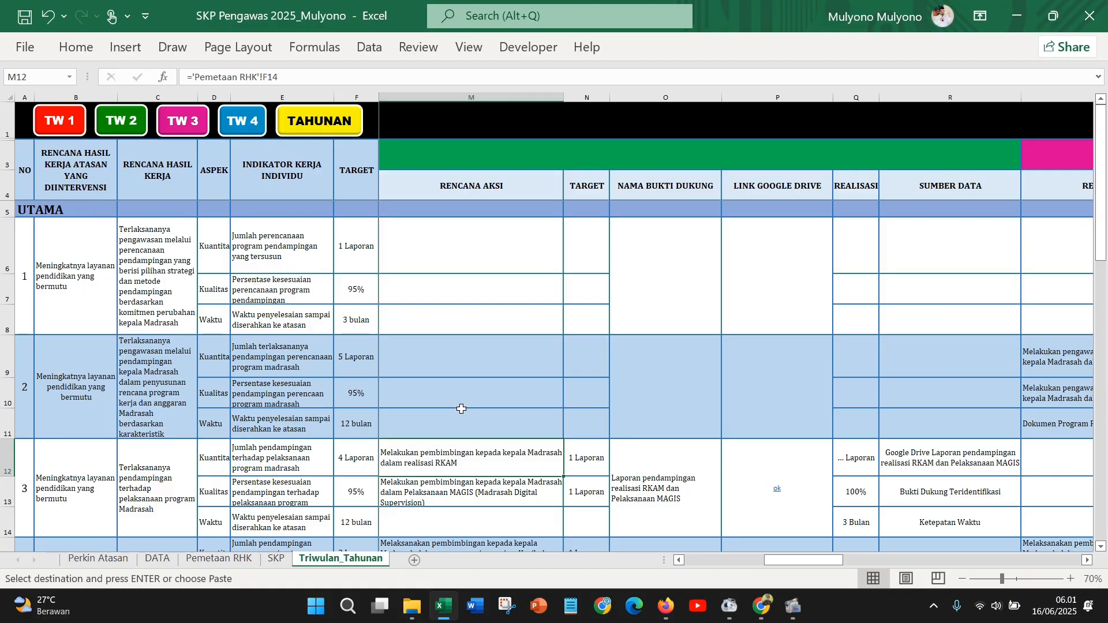
pyautogui.scroll(-2, 414, 451)
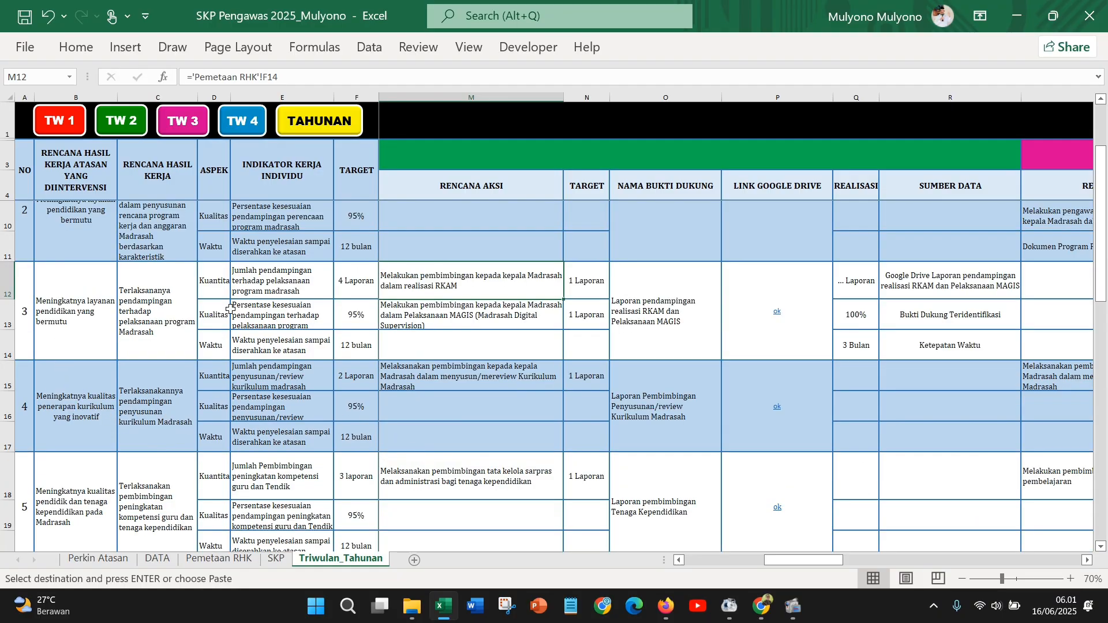
pyautogui.click(432, 313)
pyautogui.rightClick(431, 313)
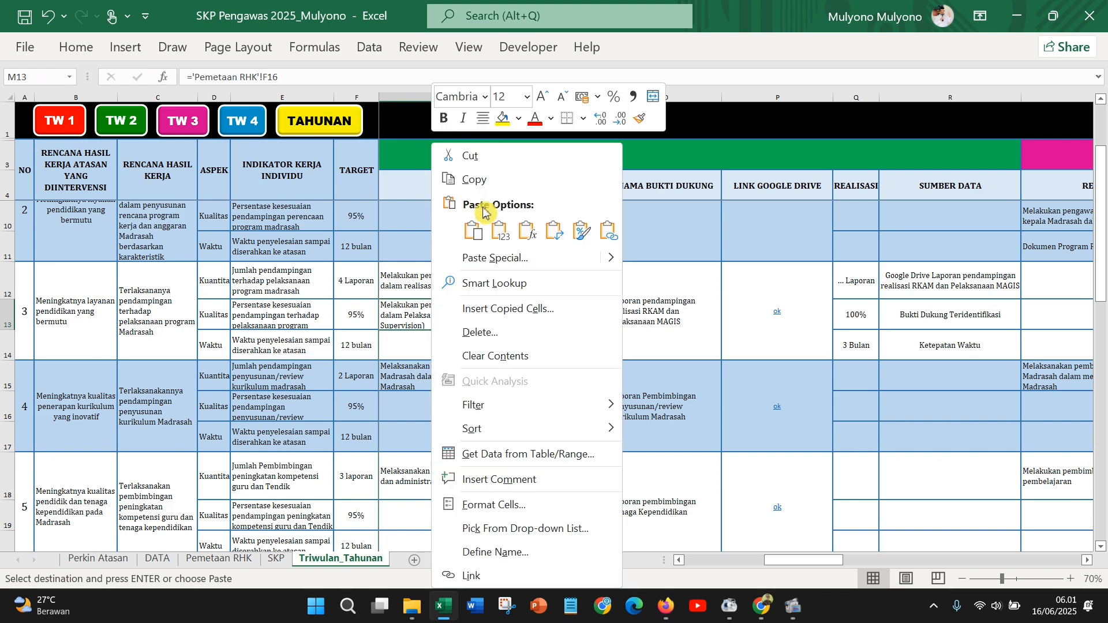
pyautogui.click(485, 179)
pyautogui.click(580, 317)
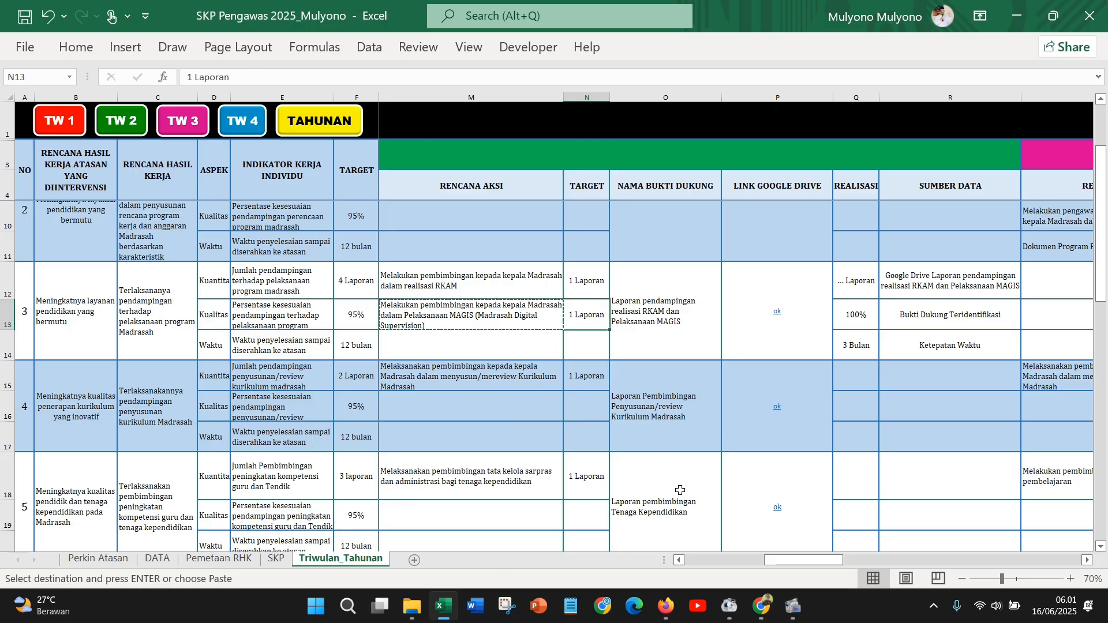
# - Switch back to eKinerja in Firefox and add the copied MAGIS Rencana Aksi with target "1 Laporan" to work result 3
pyautogui.click(667, 606)
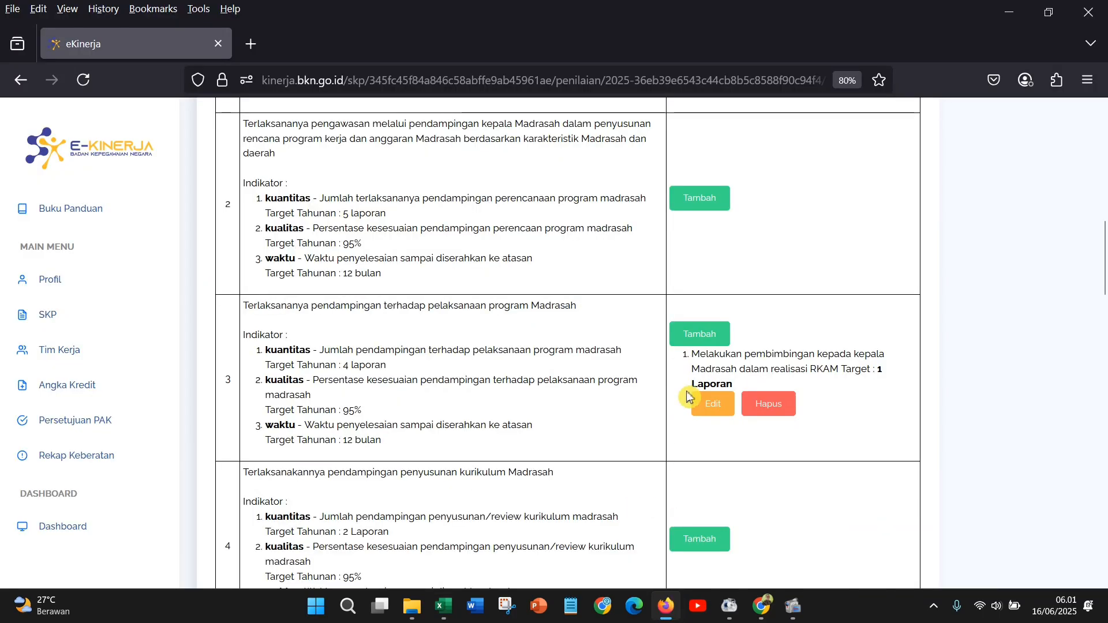
pyautogui.click(688, 339)
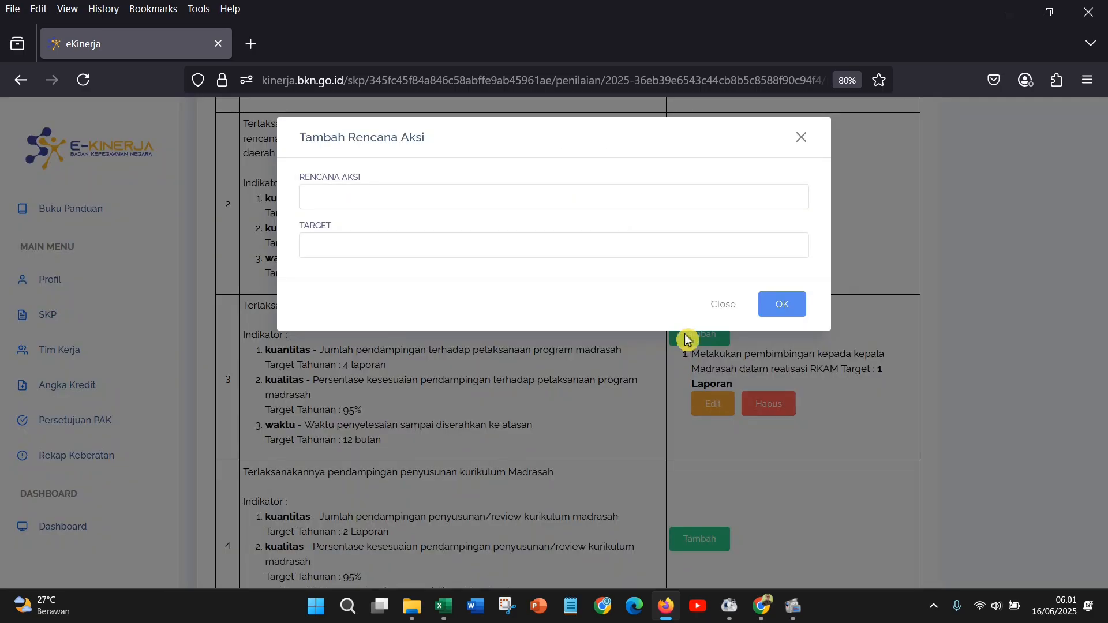
pyautogui.rightClick(359, 200)
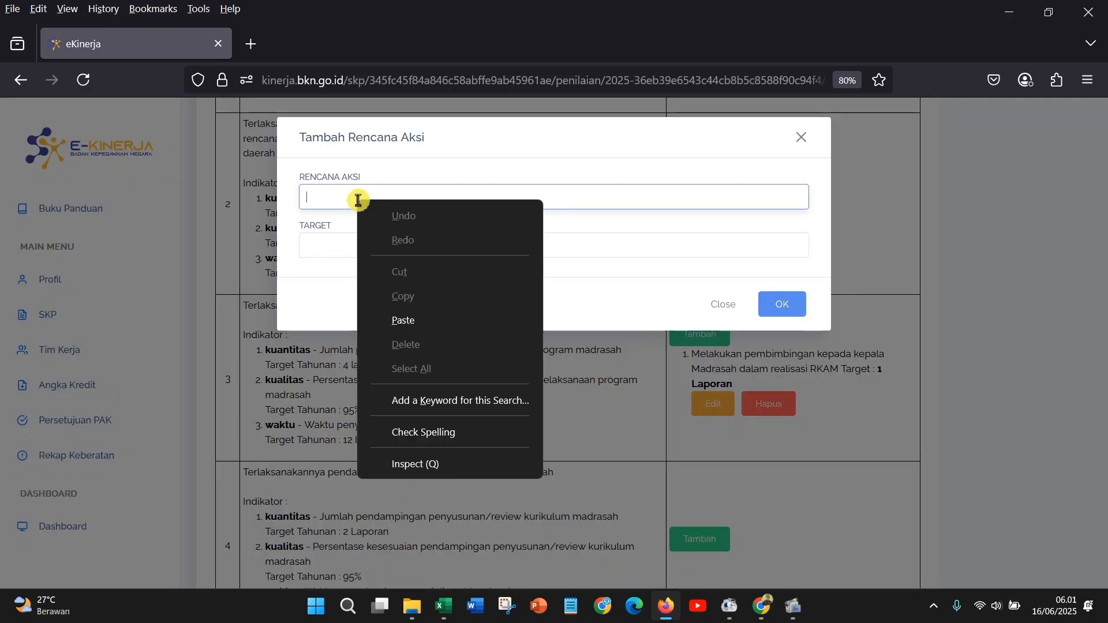
pyautogui.click(438, 327)
pyautogui.click(379, 253)
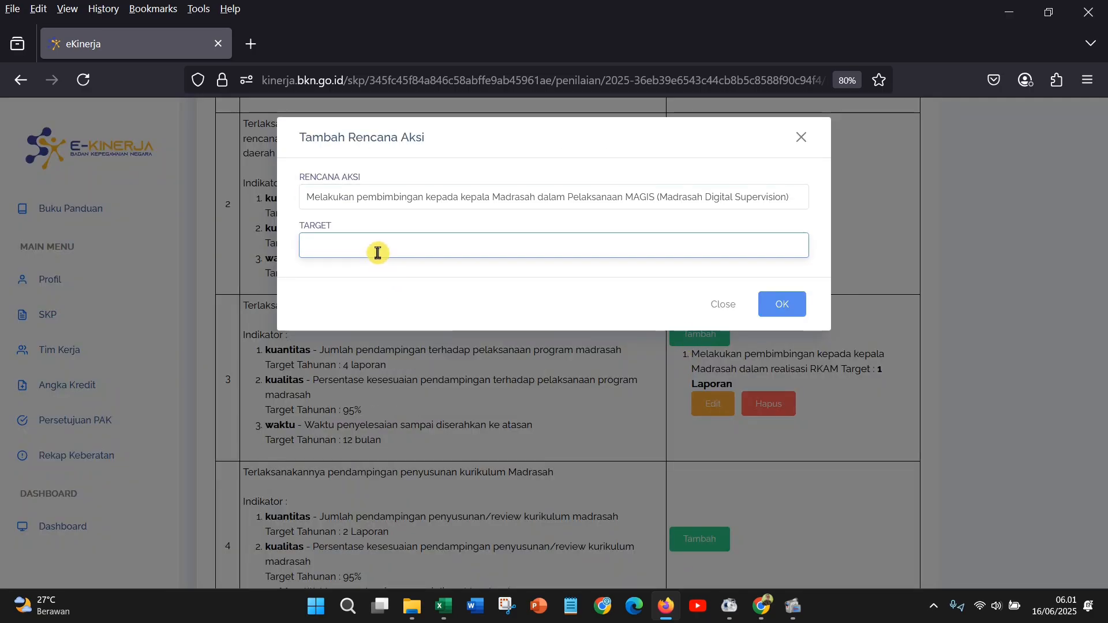
pyautogui.write('1 Laporan')
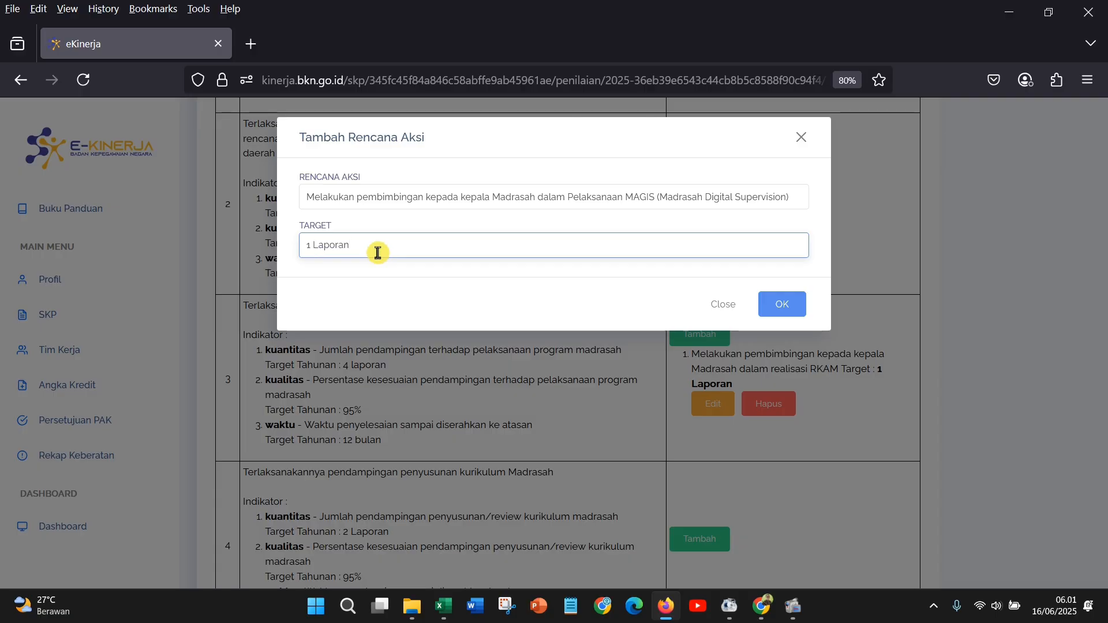
pyautogui.click(780, 306)
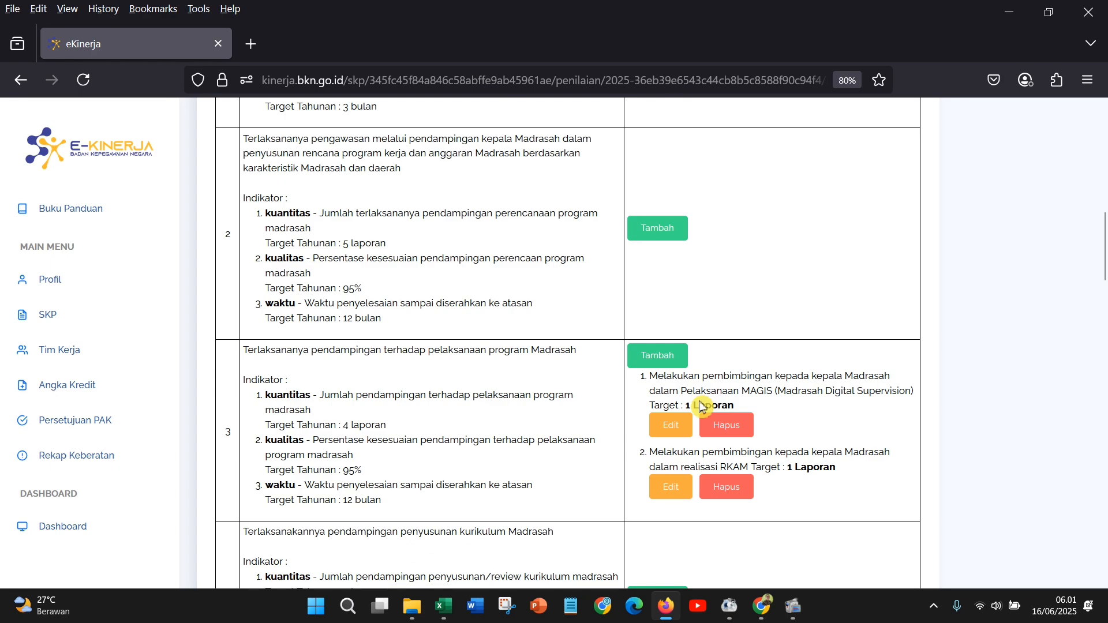
# - Switch to the Excel workbook and copy the Triwulan 2 Rencana Aksi of work result 4, cell M15, about menyusun/mereview Kurikulum Madrasah
pyautogui.scroll(-2, 702, 407)
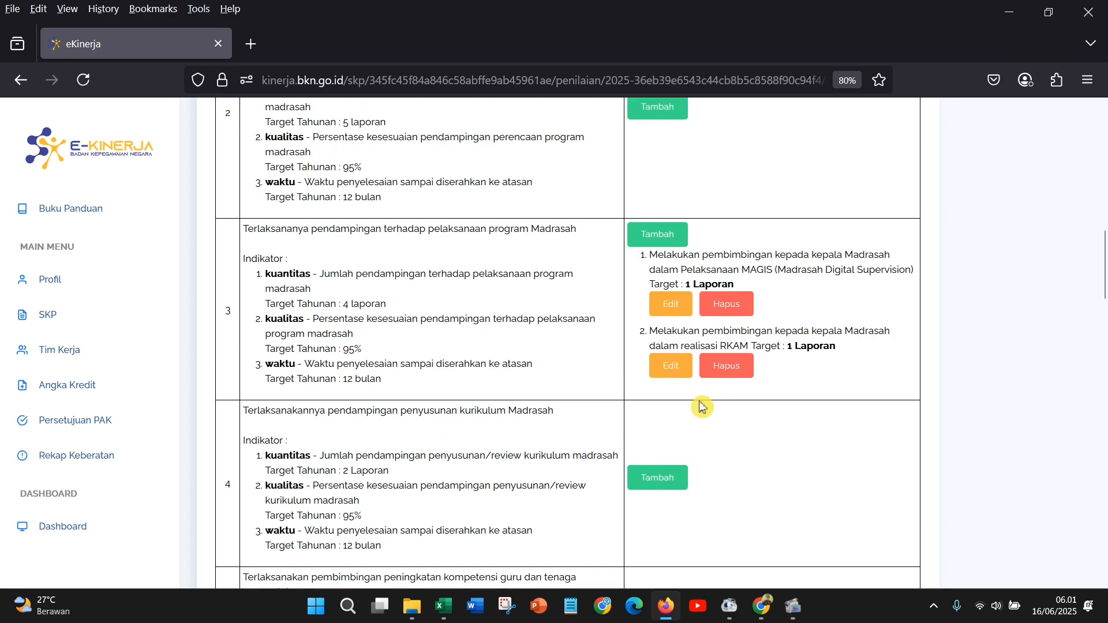
pyautogui.click(459, 604)
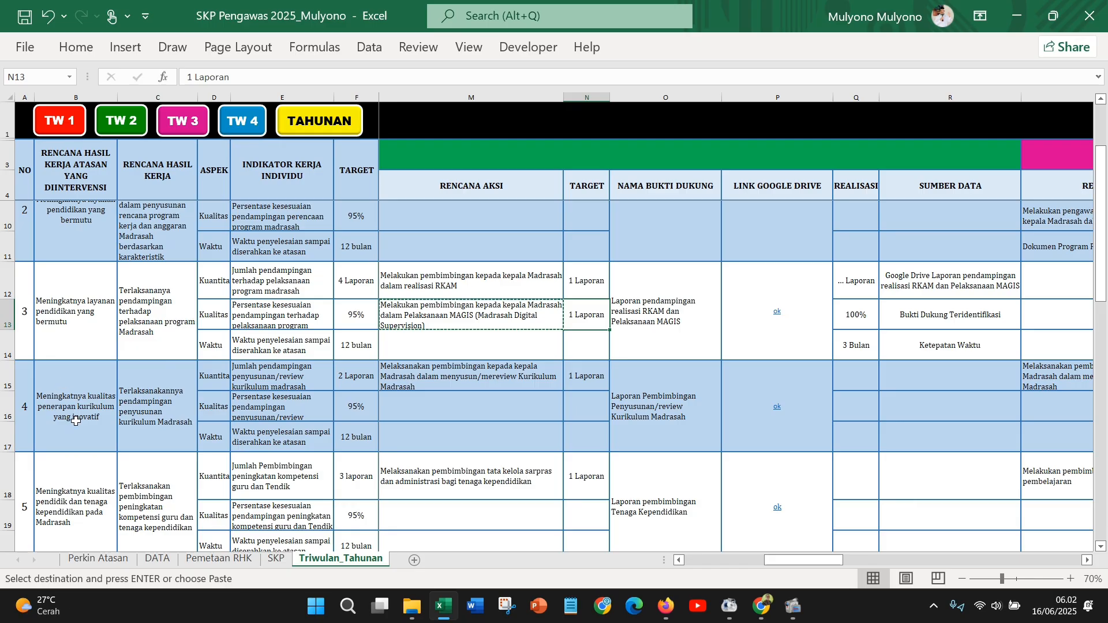
pyautogui.click(454, 384)
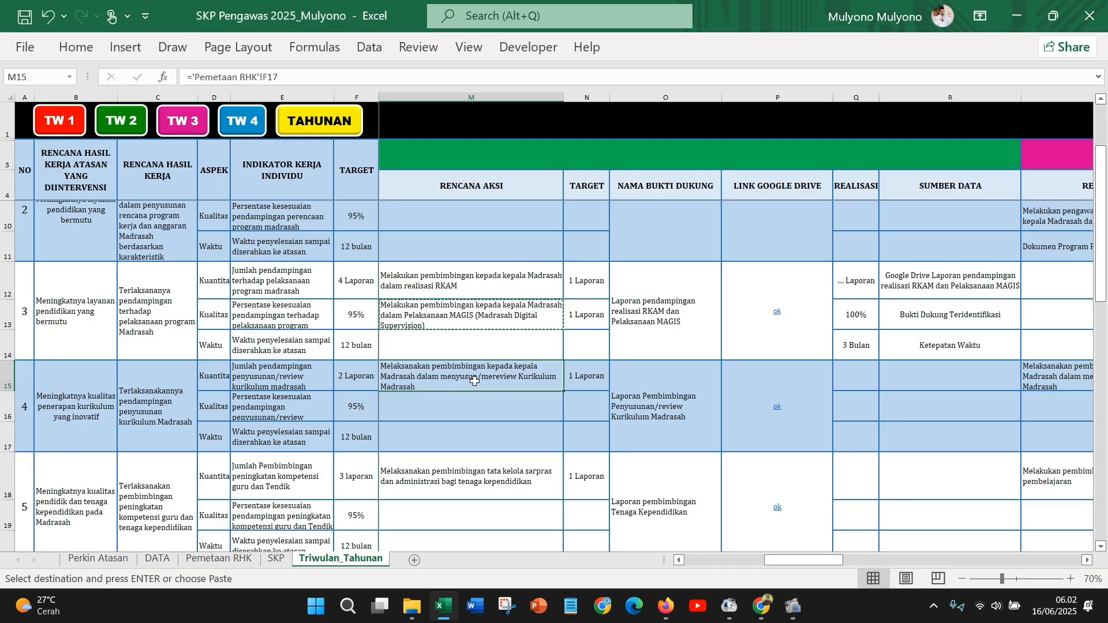
pyautogui.rightClick(475, 381)
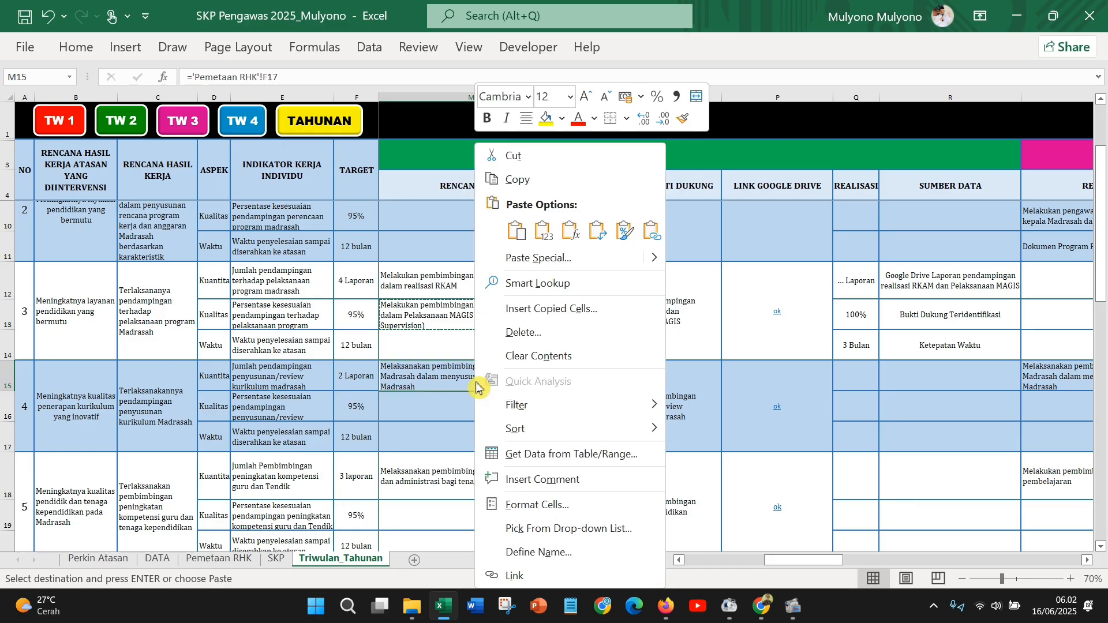
pyautogui.click(552, 184)
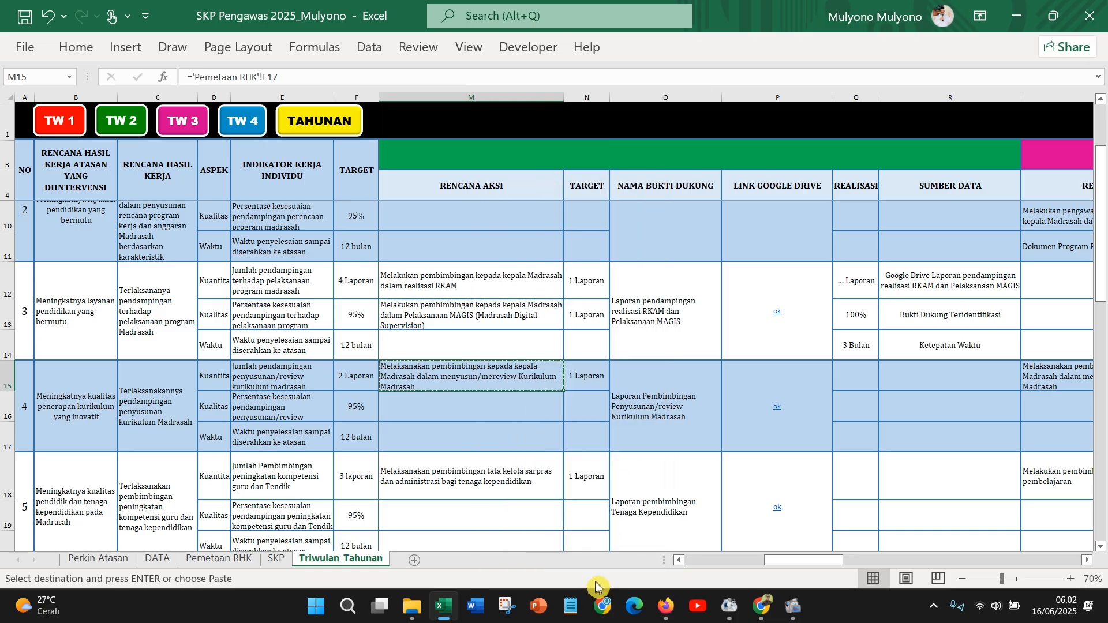
# - Switch back to eKinerja in Firefox and add the copied Kurikulum Madrasah Rencana Aksi with target "1 Laporan" to work result 4
pyautogui.click(675, 616)
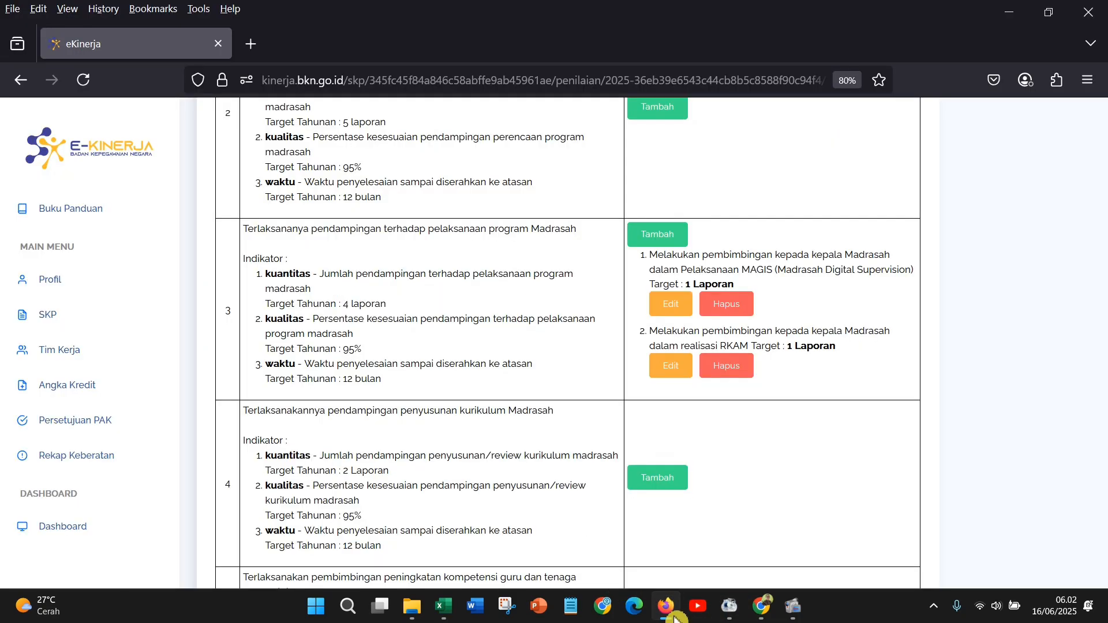
pyautogui.scroll(-1, 711, 468)
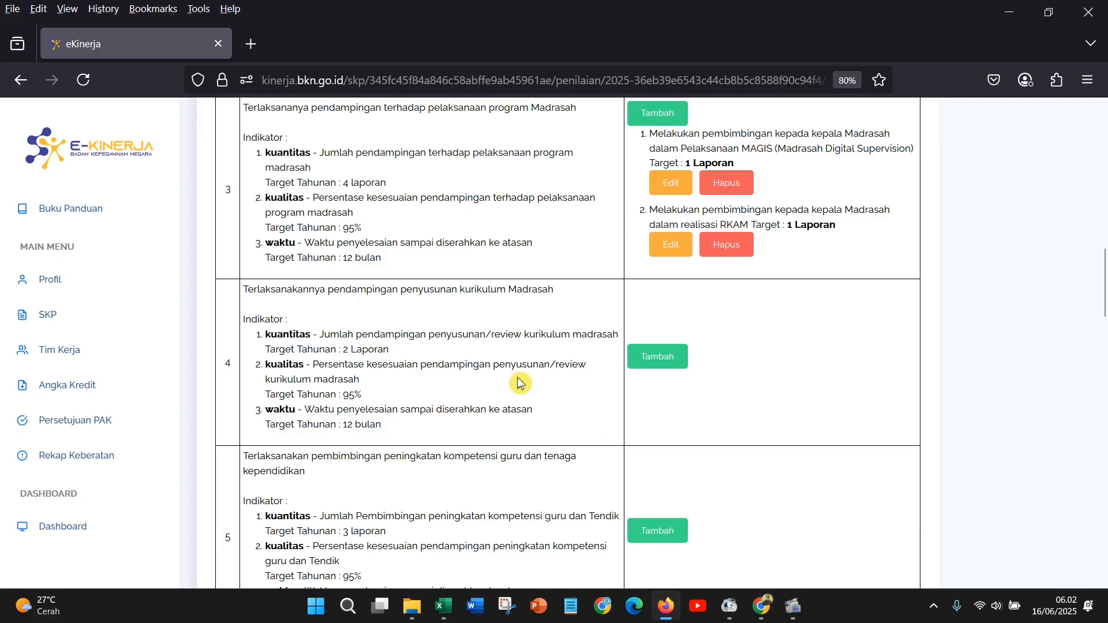
pyautogui.click(651, 364)
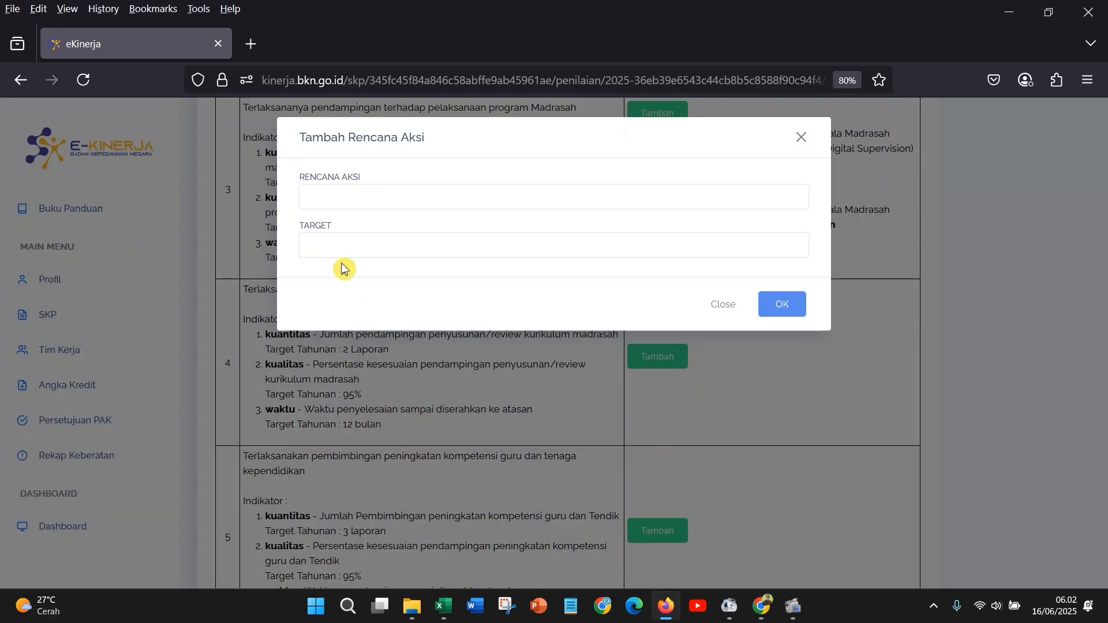
pyautogui.rightClick(332, 201)
pyautogui.click(377, 324)
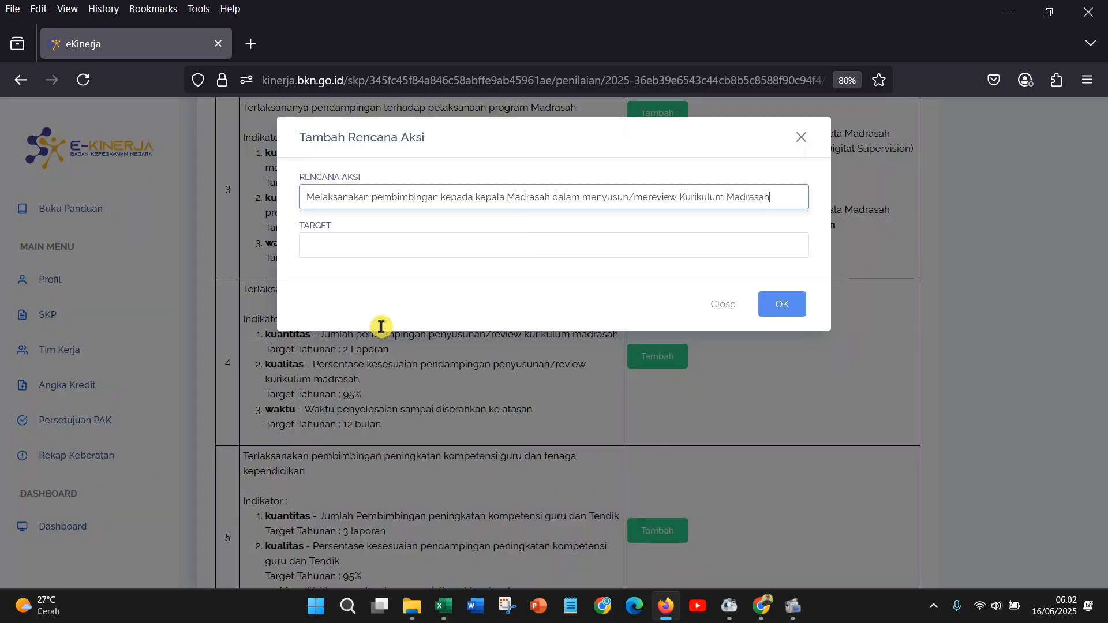
pyautogui.click(348, 252)
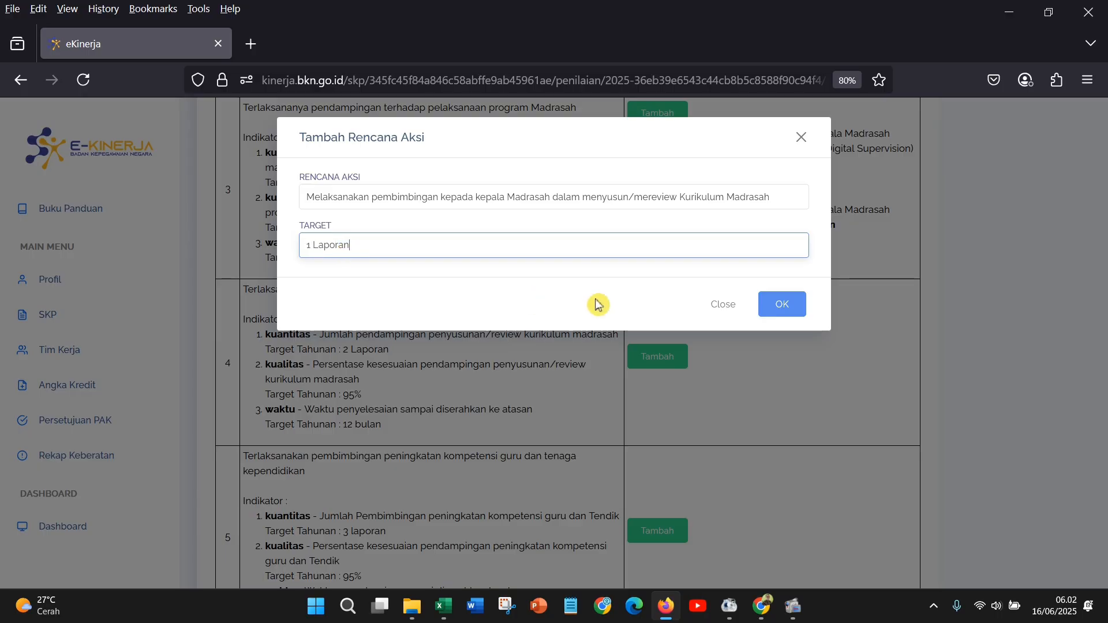
pyautogui.click(770, 312)
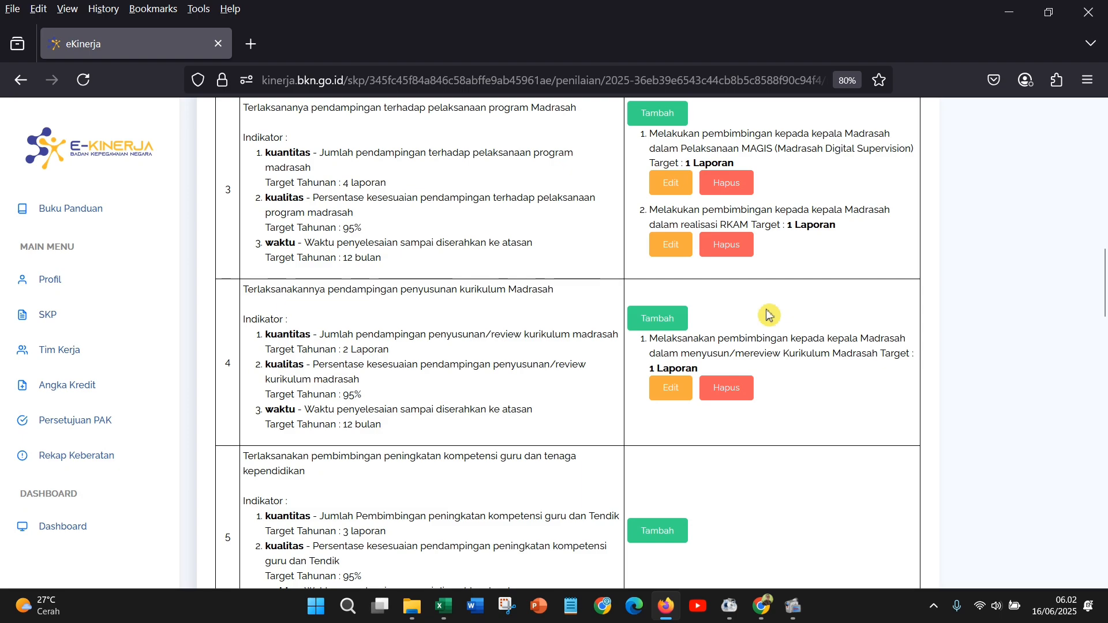
# - Switch to the Excel workbook and copy the Triwulan 2 Rencana Aksi of work result 5, cell M18, about tata kelola sarpras dan administrasi
pyautogui.scroll(-3, 583, 425)
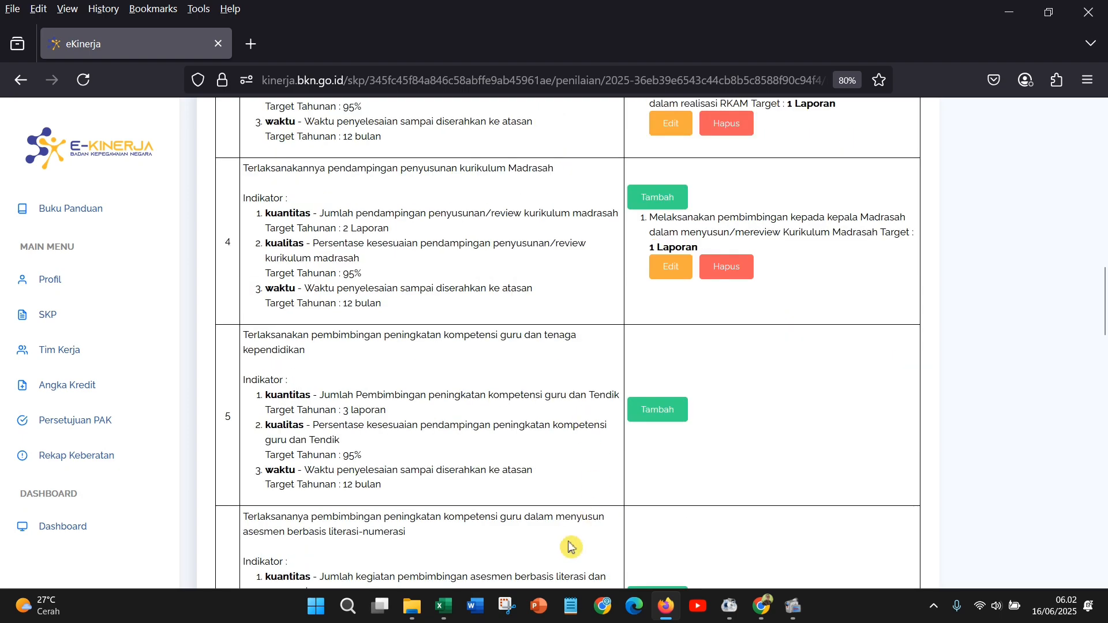
pyautogui.click(444, 607)
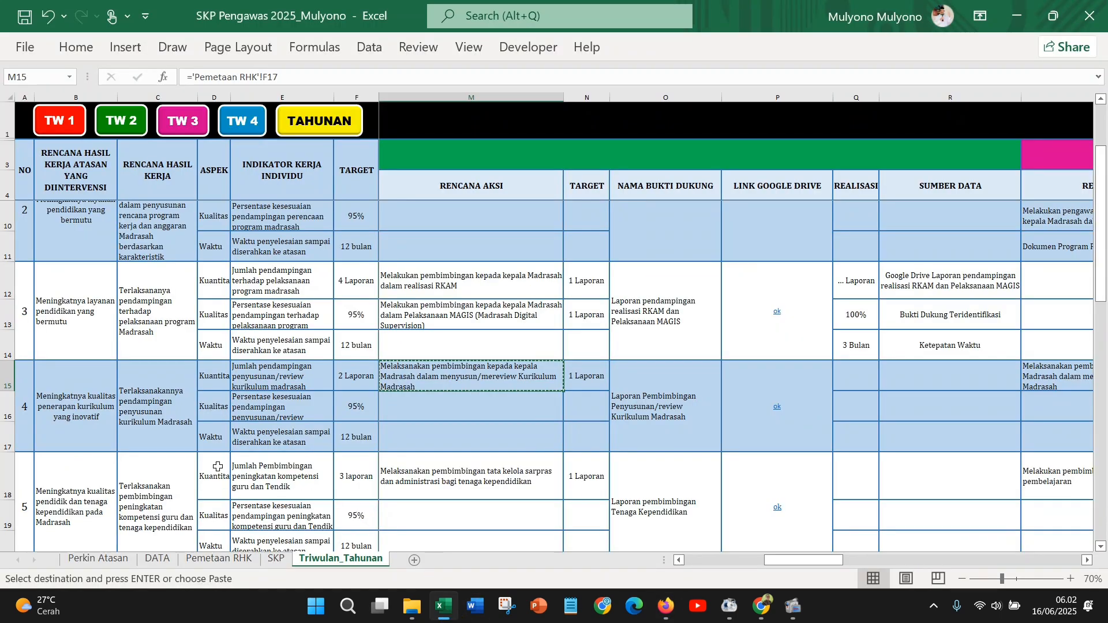
pyautogui.scroll(-2, 216, 464)
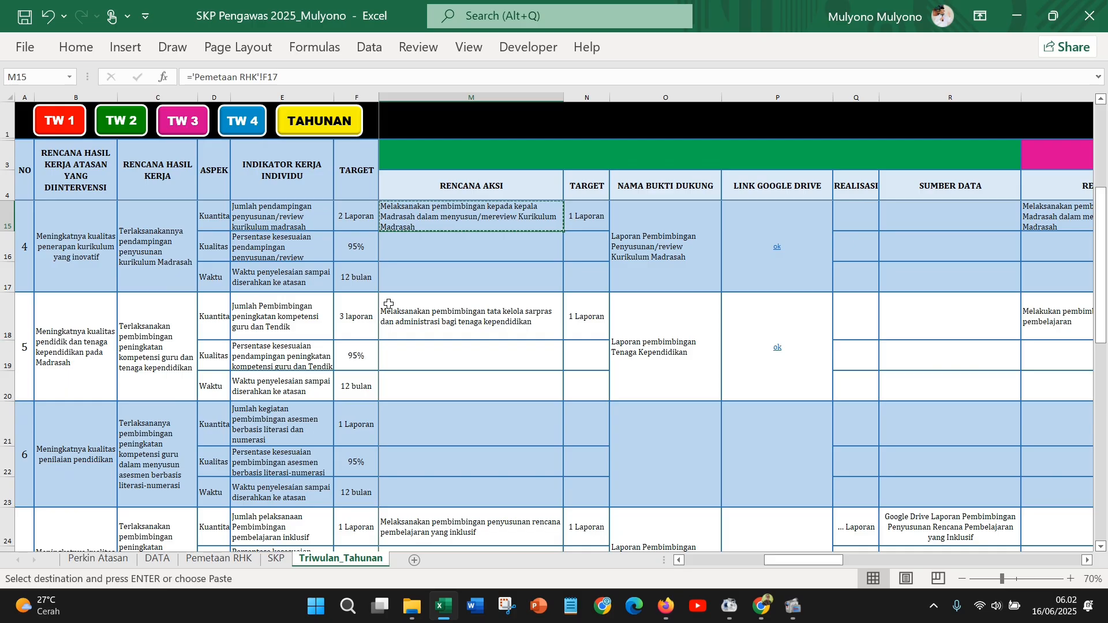
pyautogui.rightClick(424, 322)
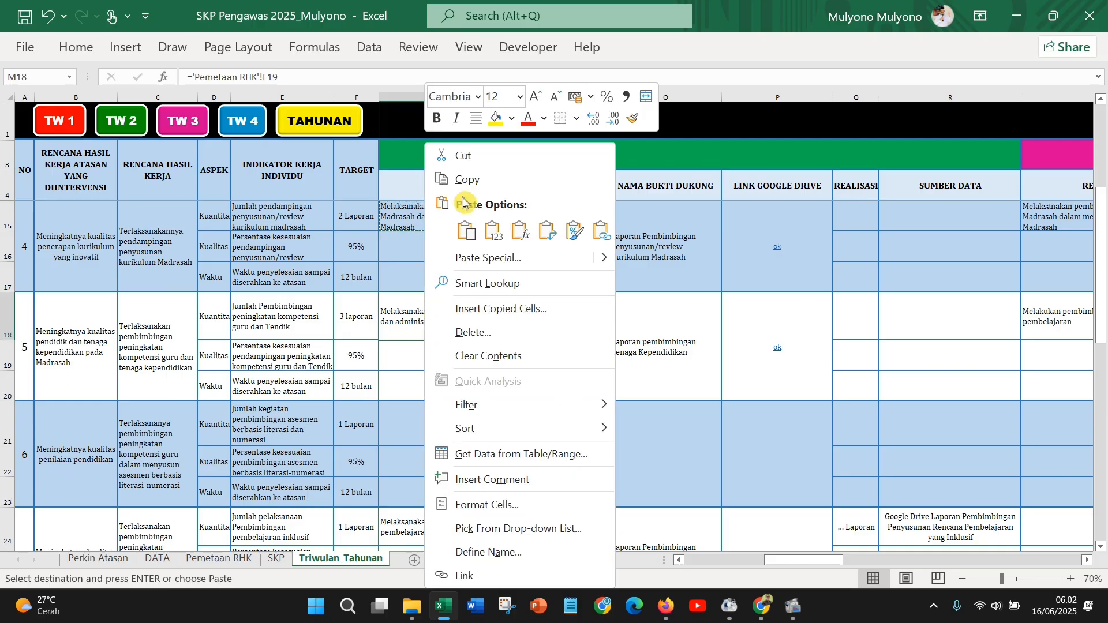
pyautogui.click(466, 187)
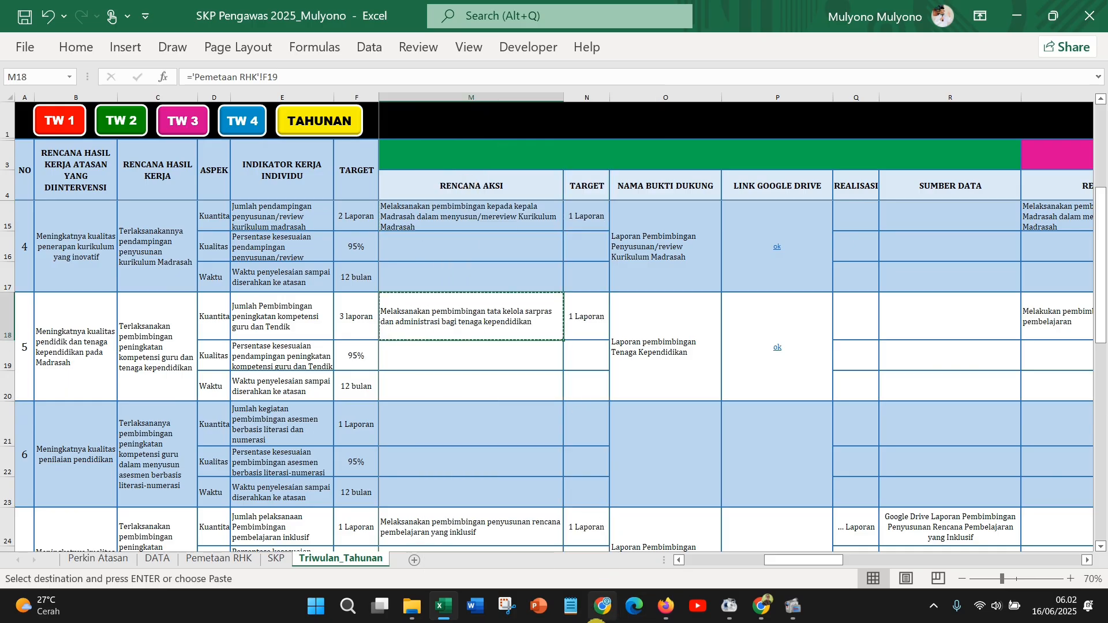
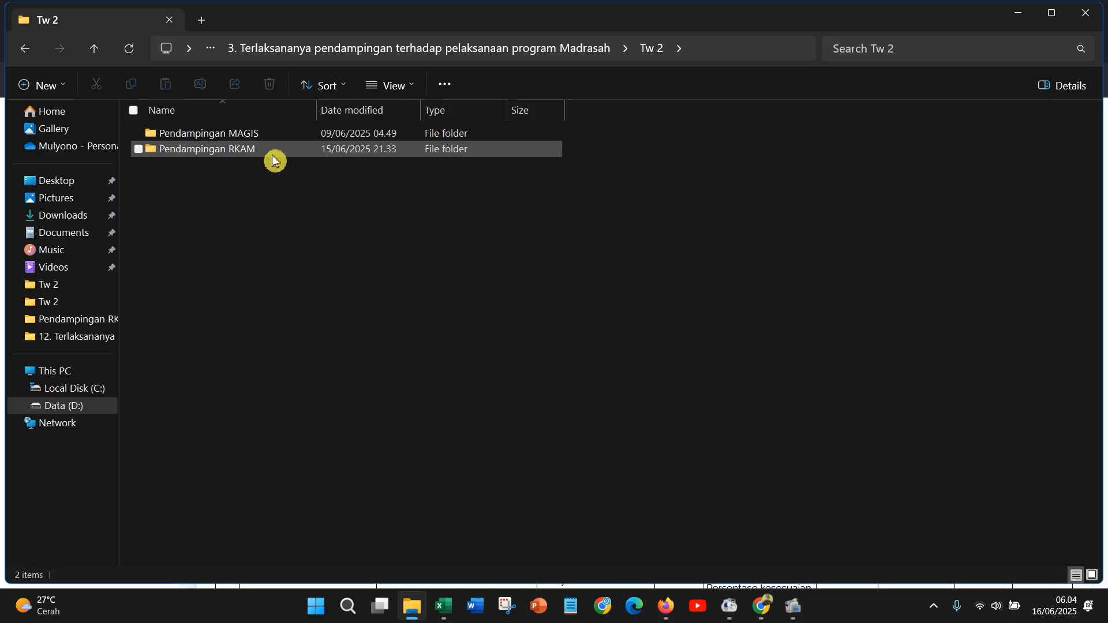
# - Review the Pendampingan MAGIS and Pendampingan RKAM evidence files in folder 3's Tw 2, and return to the list of numbered SKP 2025 folders
pyautogui.doubleClick(260, 138)
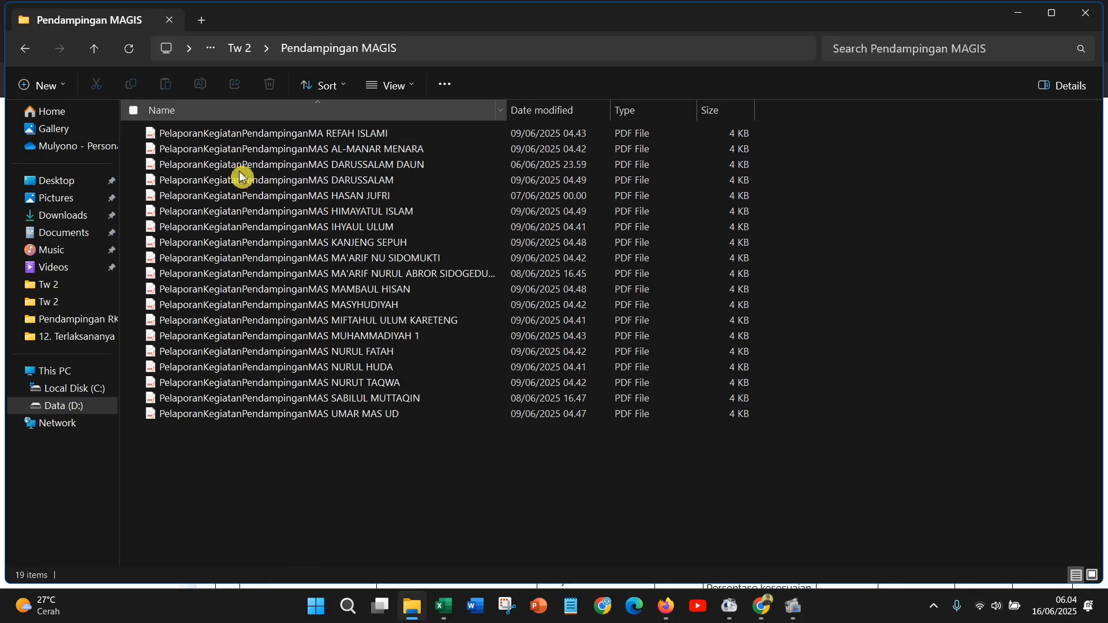
pyautogui.click(23, 57)
pyautogui.doubleClick(173, 151)
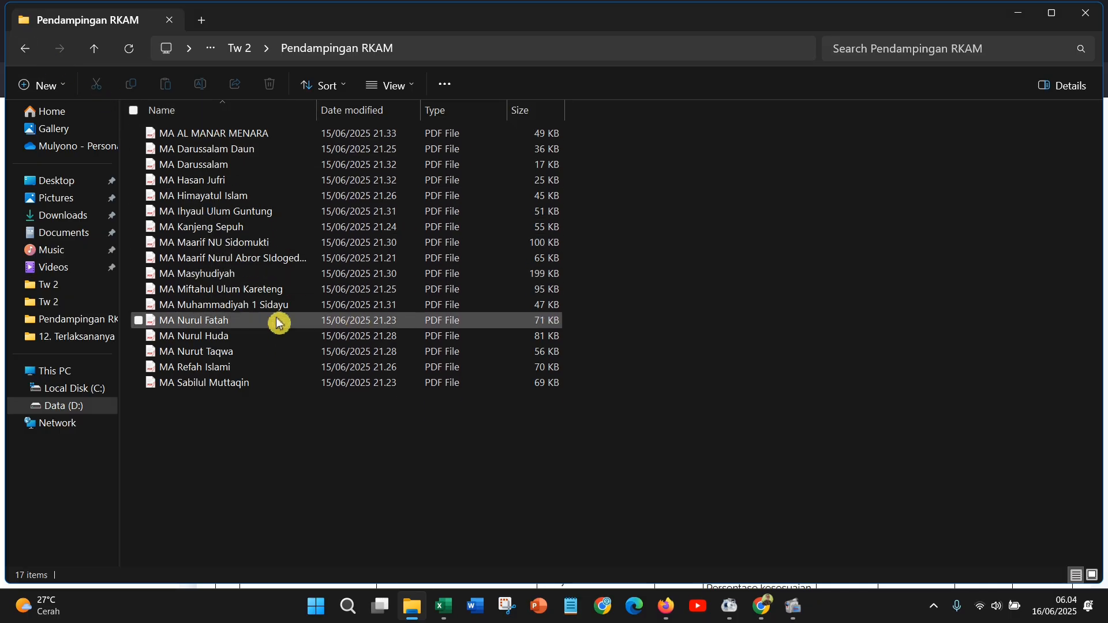
pyautogui.click(30, 55)
pyautogui.click(32, 58)
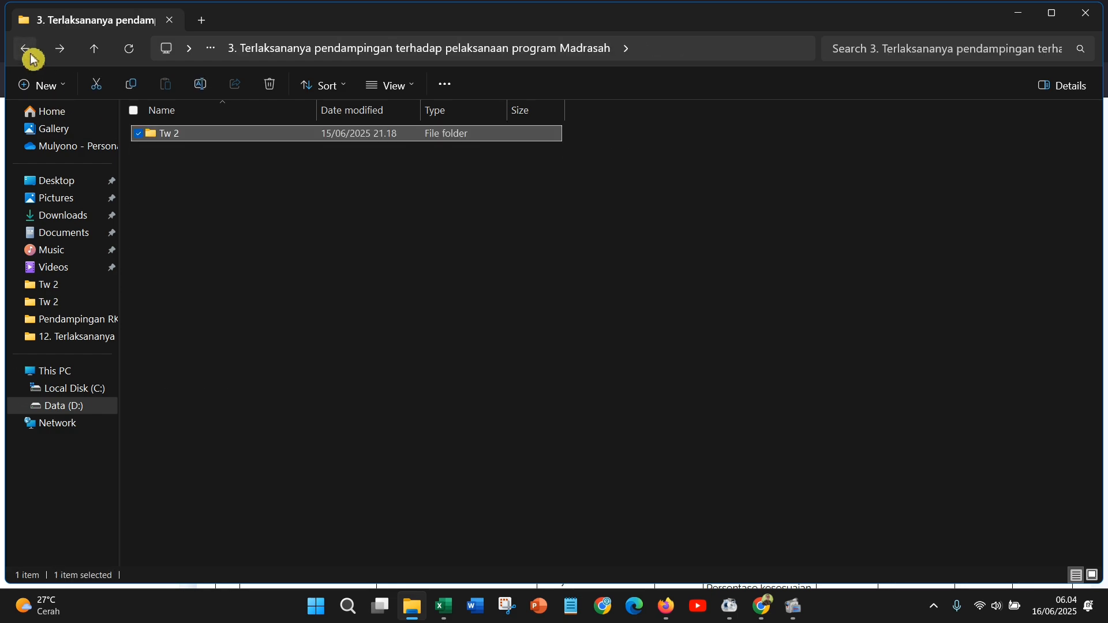
pyautogui.click(32, 58)
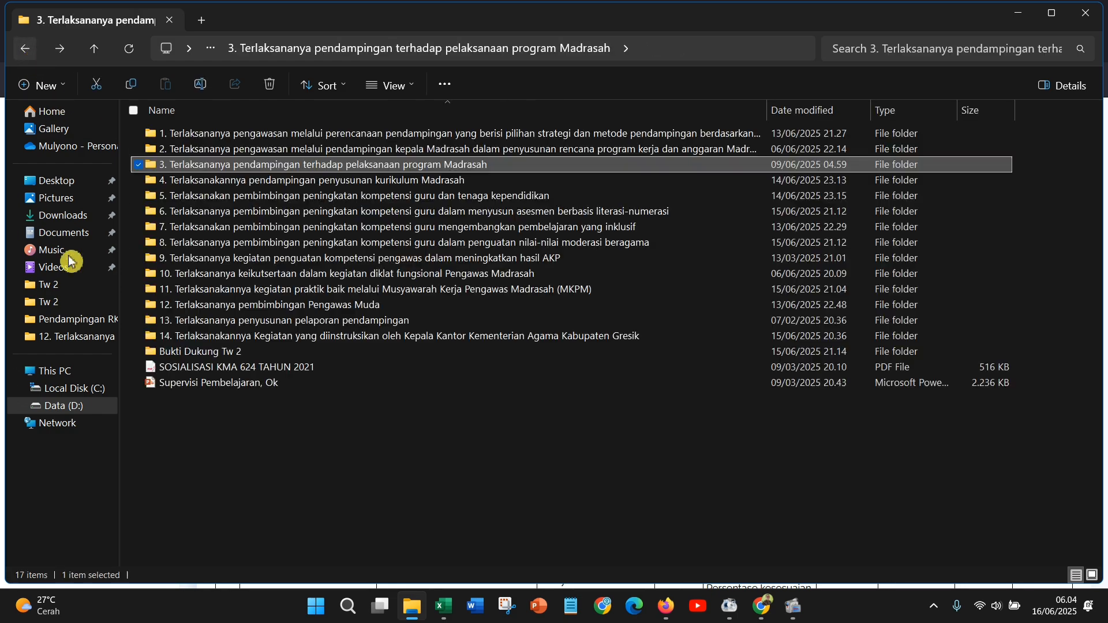
# - Check the Tw 2 evidence of folder 4 on penyusunan kurikulum Madrasah, and return to the numbered folder list
pyautogui.doubleClick(243, 186)
pyautogui.doubleClick(215, 139)
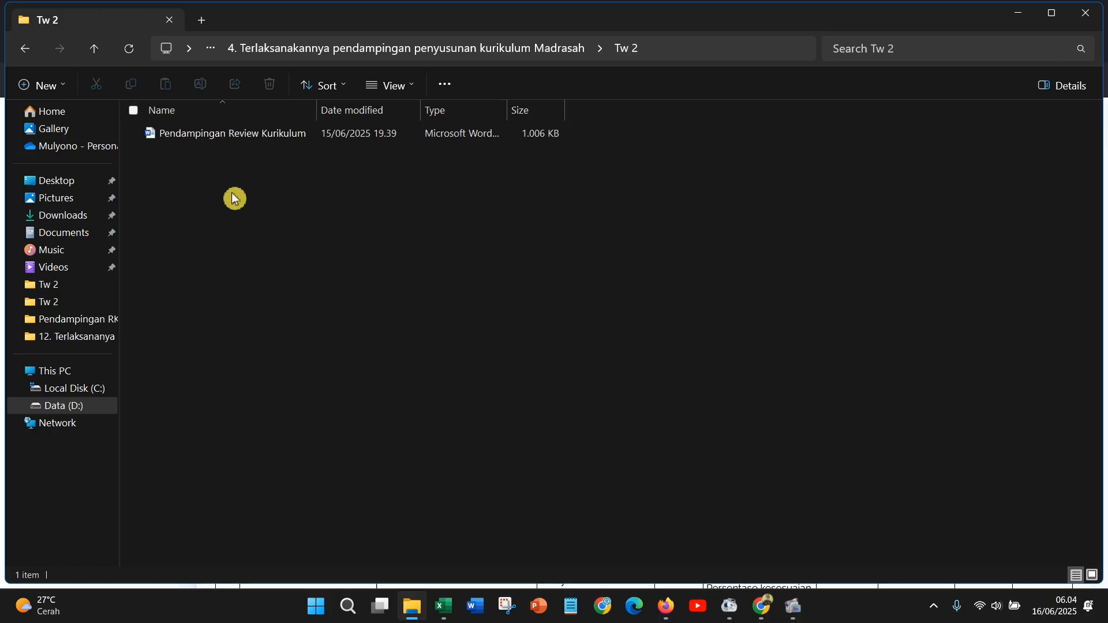
pyautogui.click(25, 58)
pyautogui.click(24, 57)
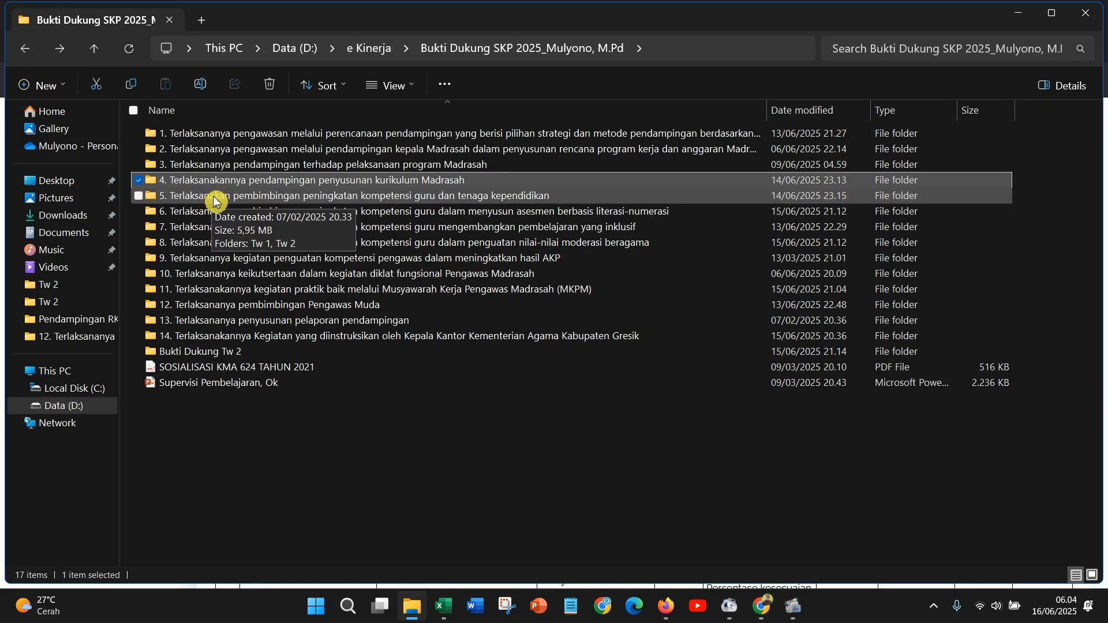
# - Check the Tw 2 evidence of folder 5 on kompetensi guru dan tenaga kependidikan, and return to the numbered folder list
pyautogui.doubleClick(225, 200)
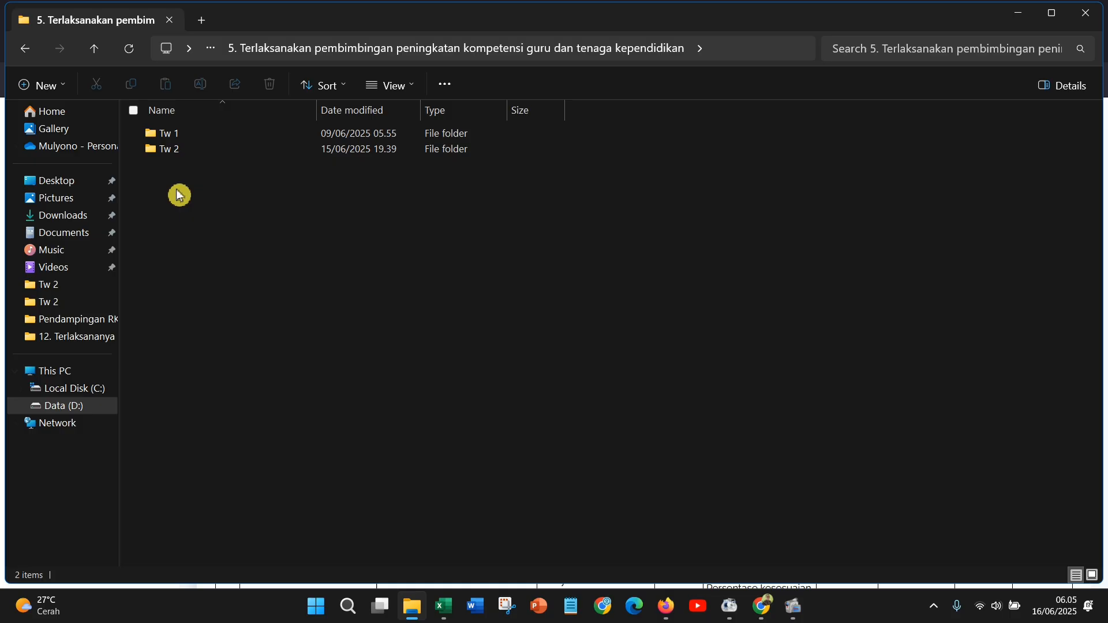
pyautogui.doubleClick(190, 150)
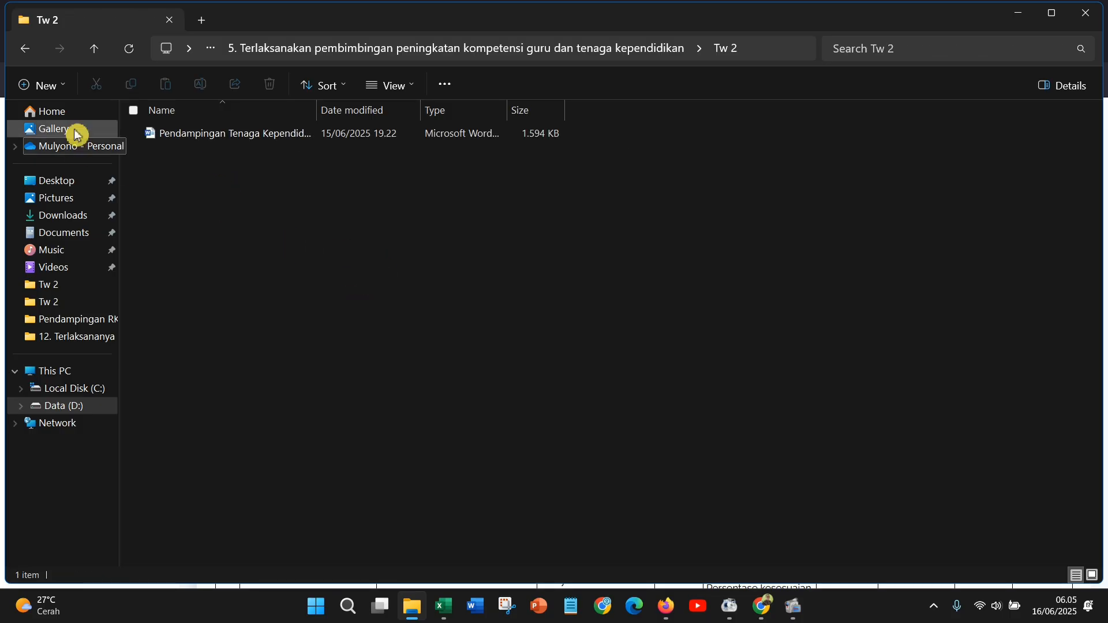
pyautogui.click(29, 51)
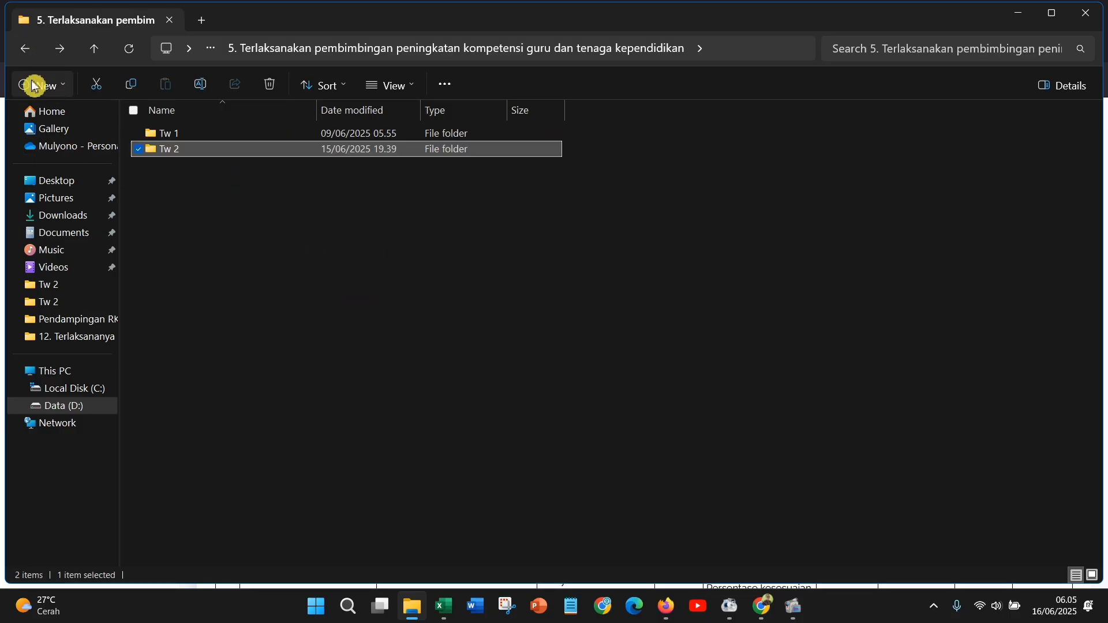
pyautogui.click(27, 58)
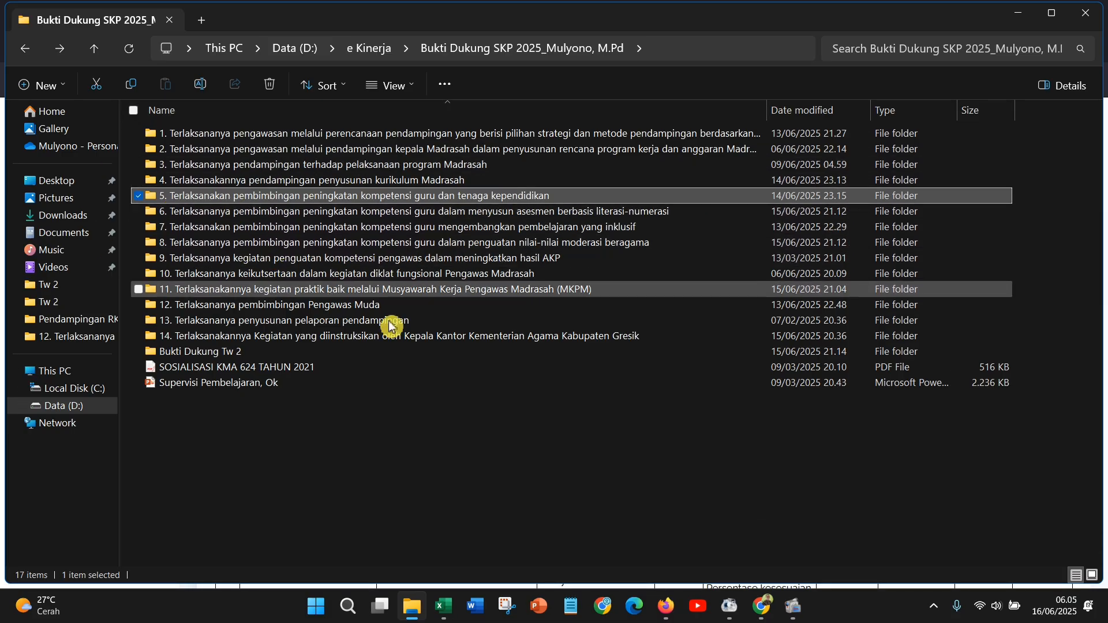
# - Switch to Google Drive in Chrome and open the Tw 2 folder inside folder 3 of Bukti Dukung SKP 2025
pyautogui.click(765, 617)
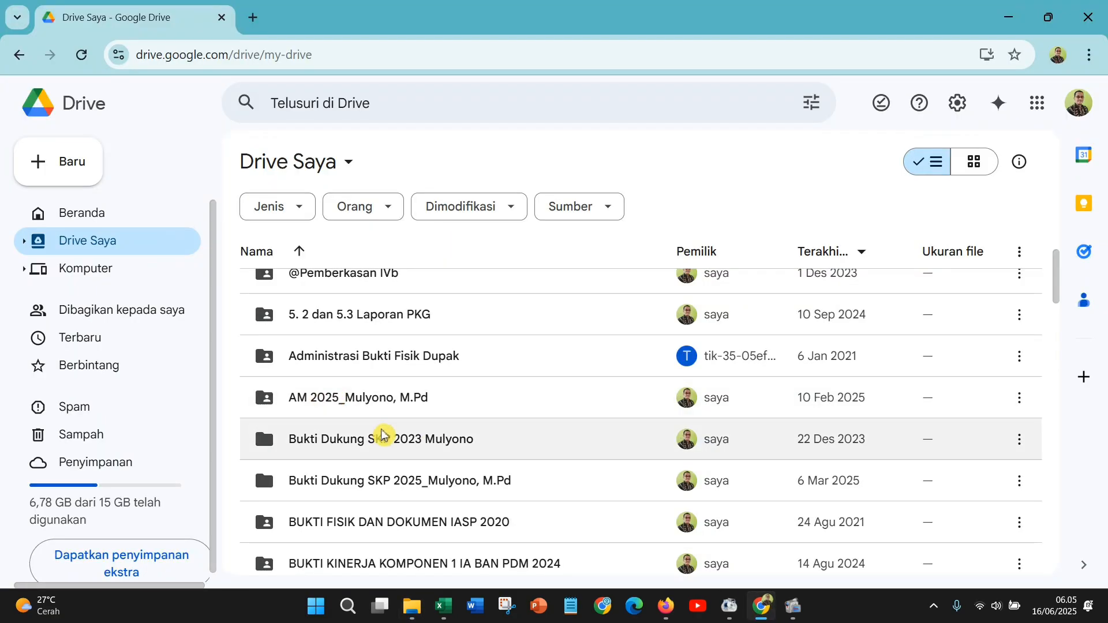
pyautogui.doubleClick(400, 481)
pyautogui.scroll(-3, 407, 391)
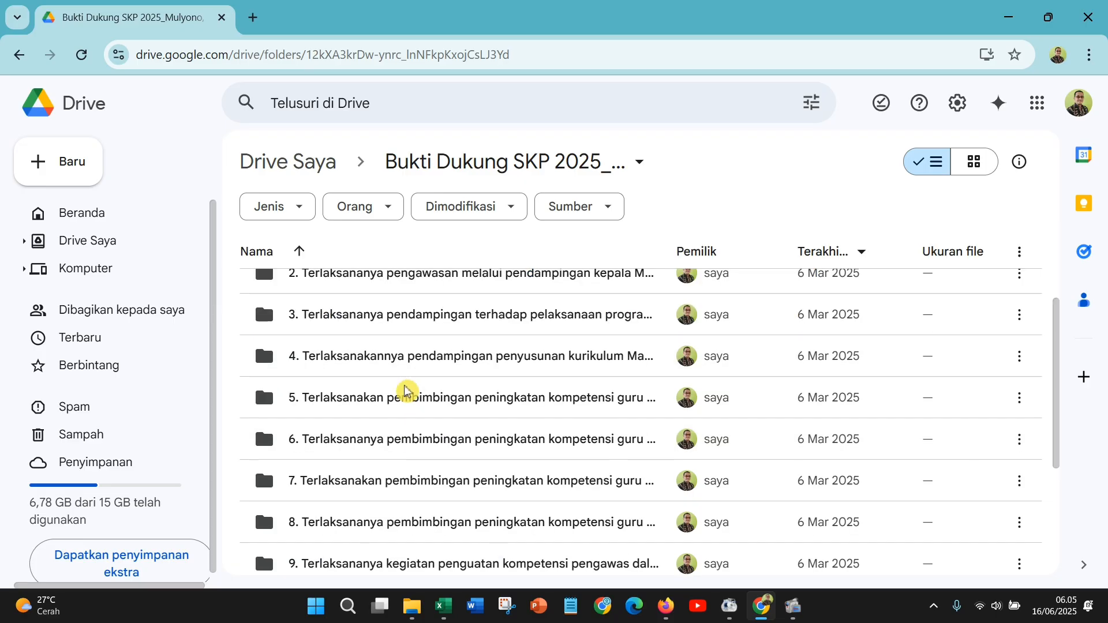
pyautogui.scroll(3, 407, 358)
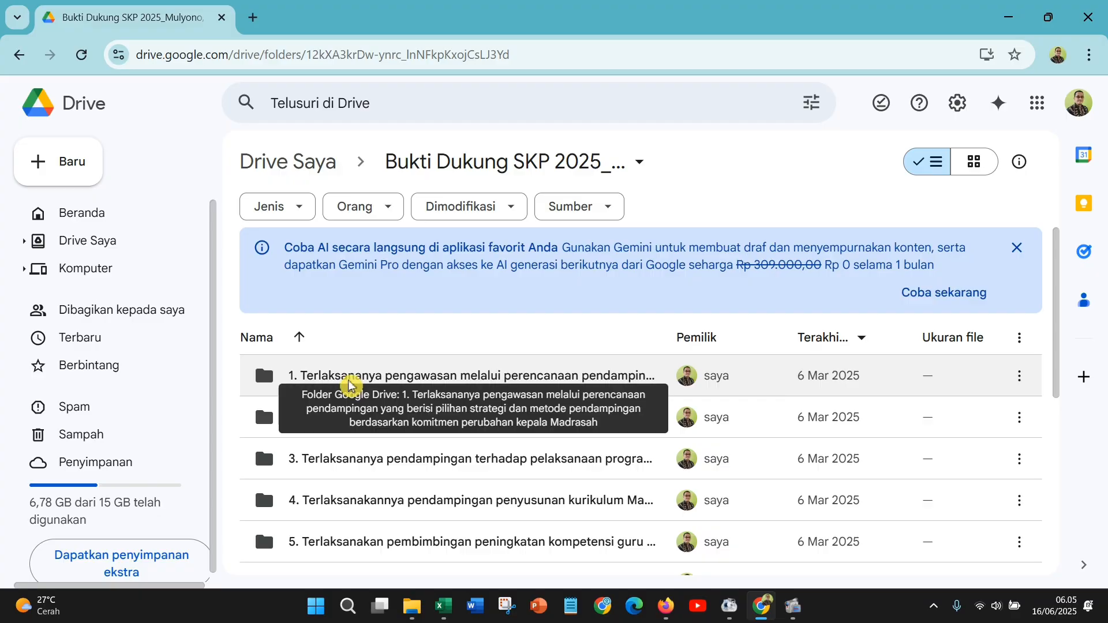
pyautogui.doubleClick(353, 459)
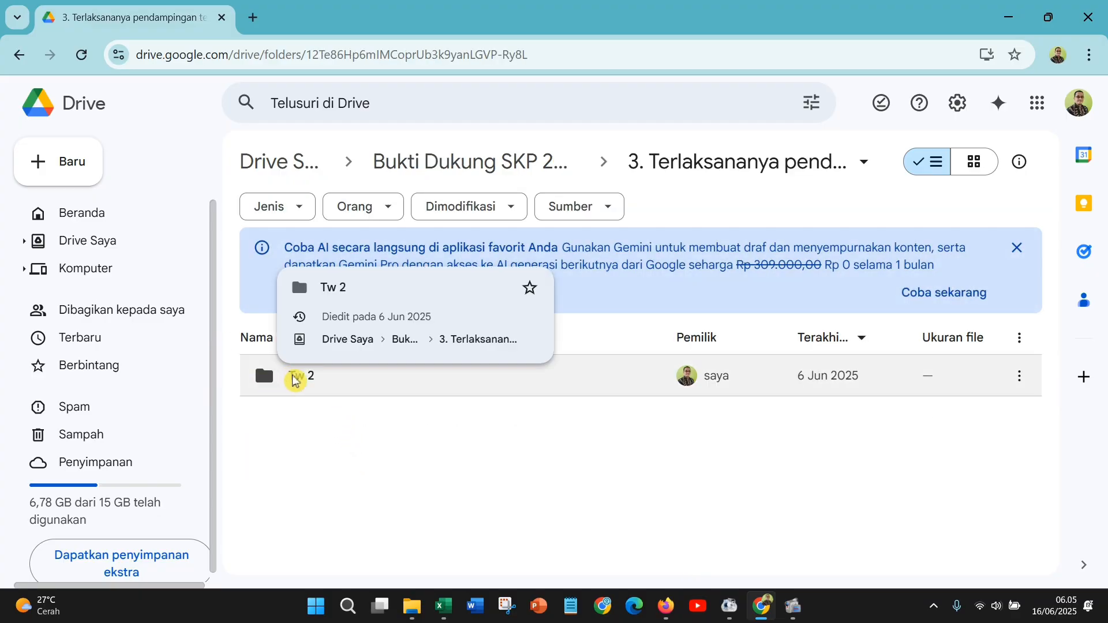
pyautogui.doubleClick(318, 381)
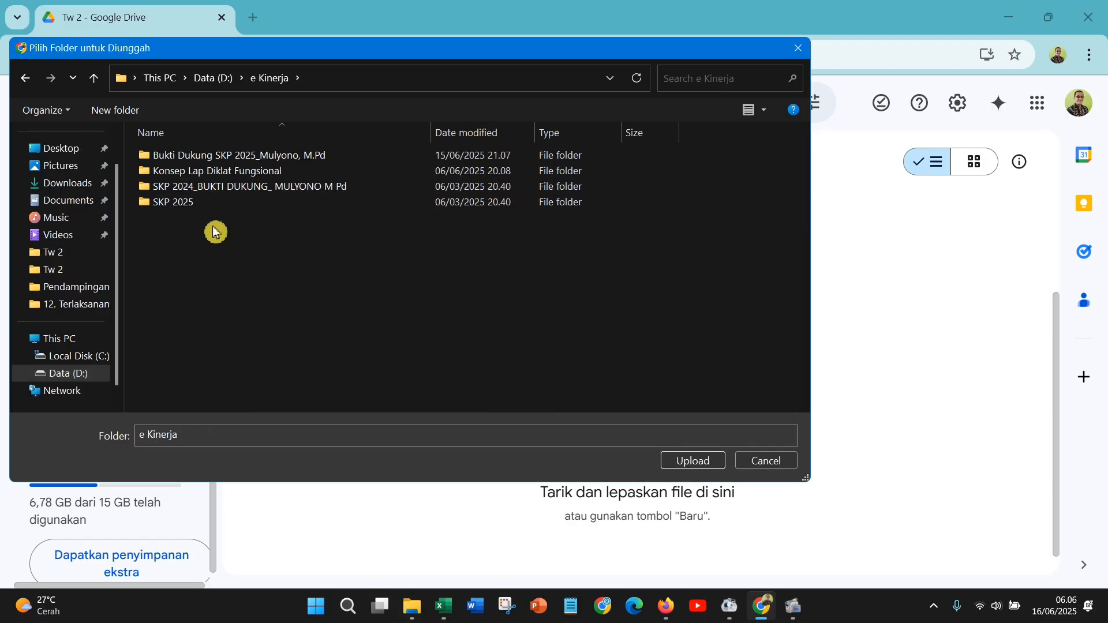
# - Upload the Pendampingan MAGIS folder from e Kinerja's Bukti Dukung SKP 2025, folder 3, Tw 2, to the open Drive folder
pyautogui.doubleClick(226, 155)
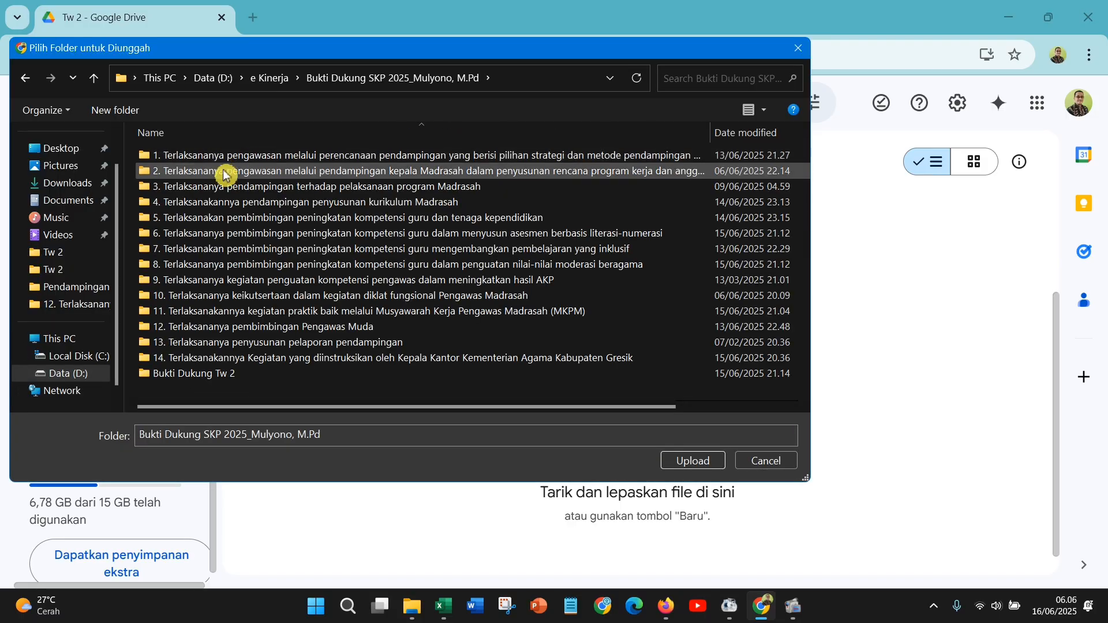
pyautogui.doubleClick(225, 188)
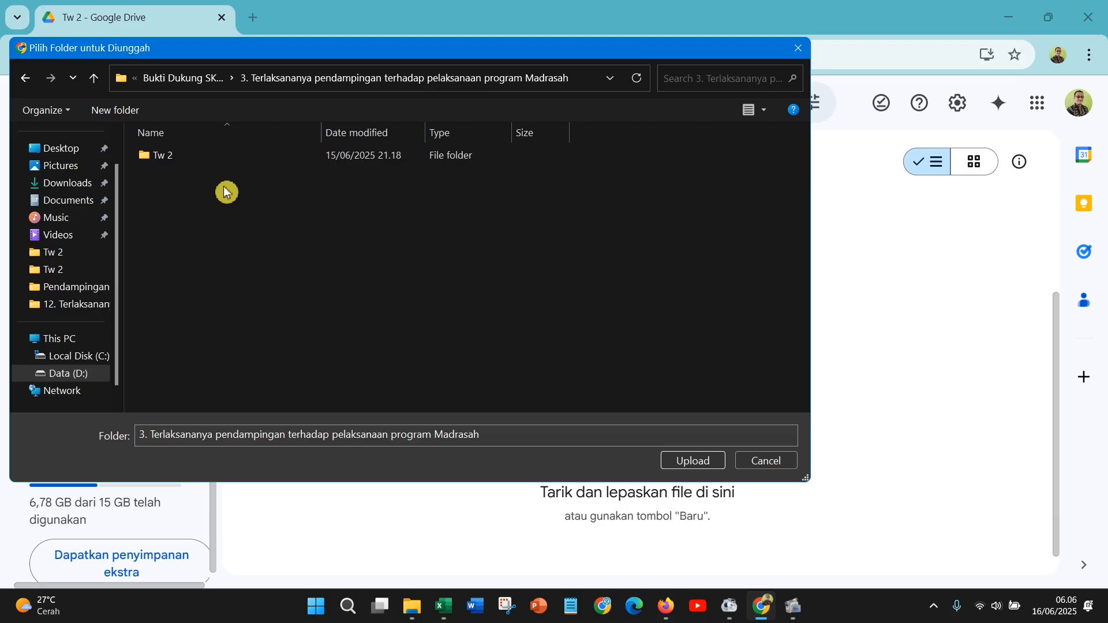
pyautogui.doubleClick(180, 157)
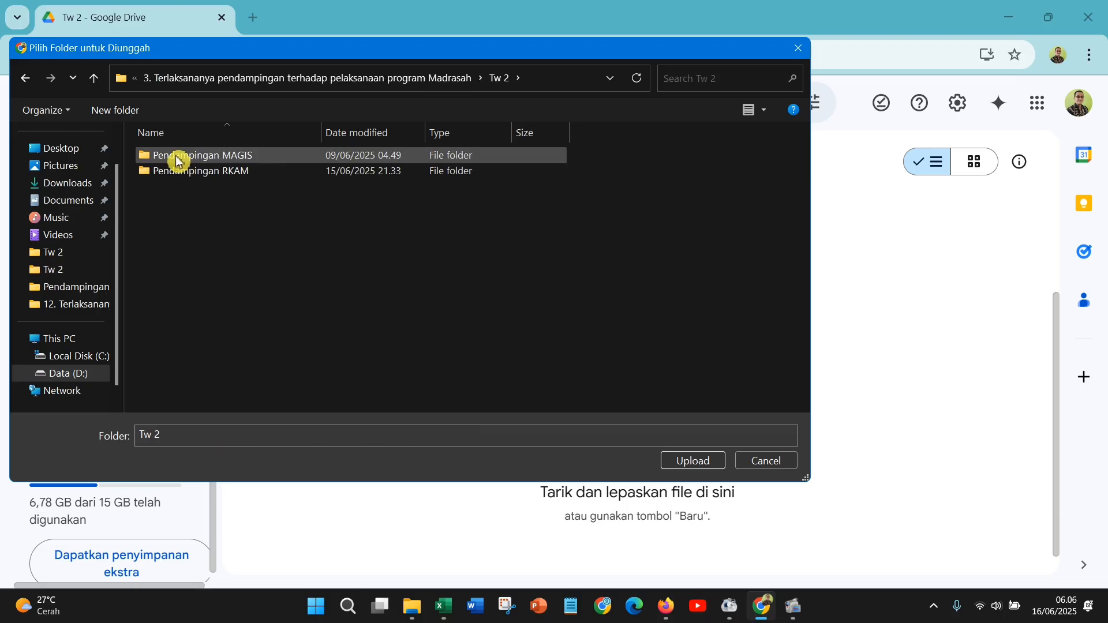
pyautogui.click(178, 156)
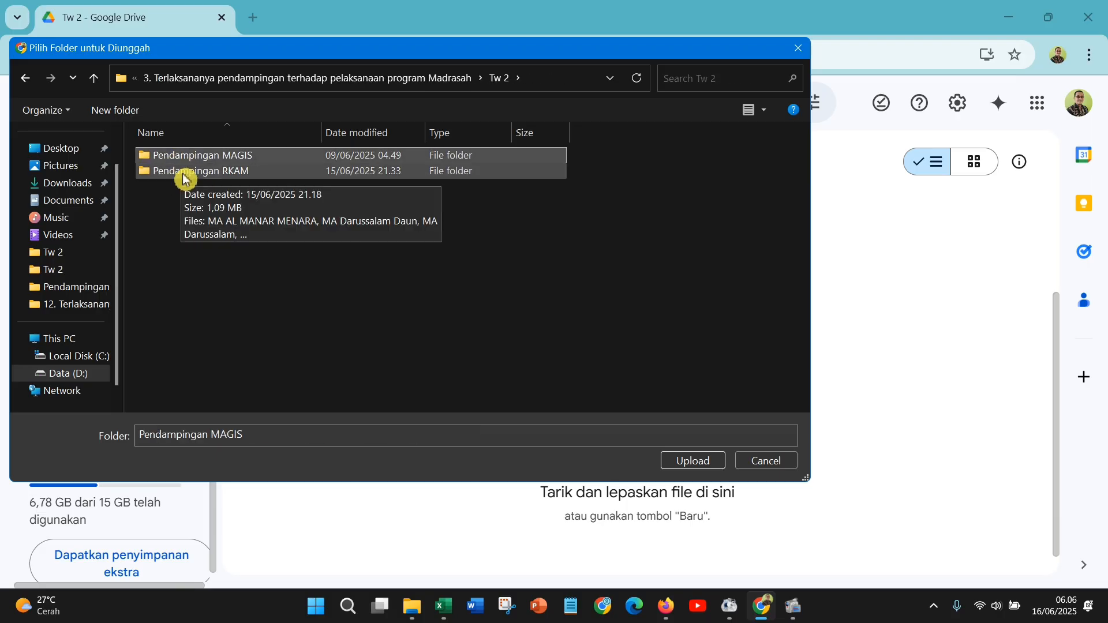
pyautogui.click(188, 174)
pyautogui.click(178, 157)
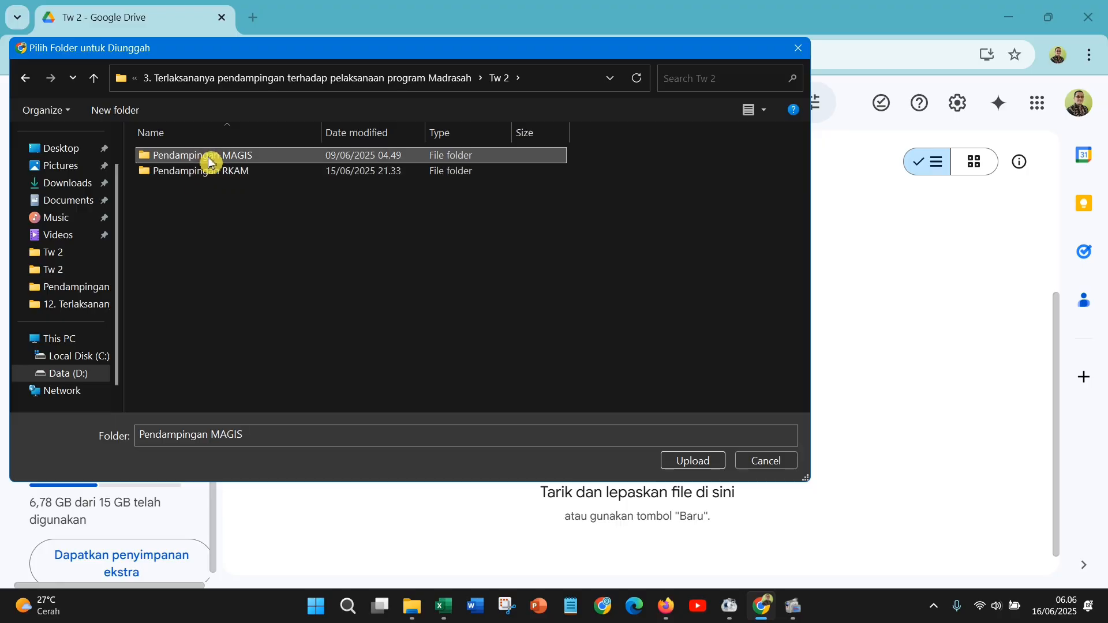
pyautogui.click(679, 464)
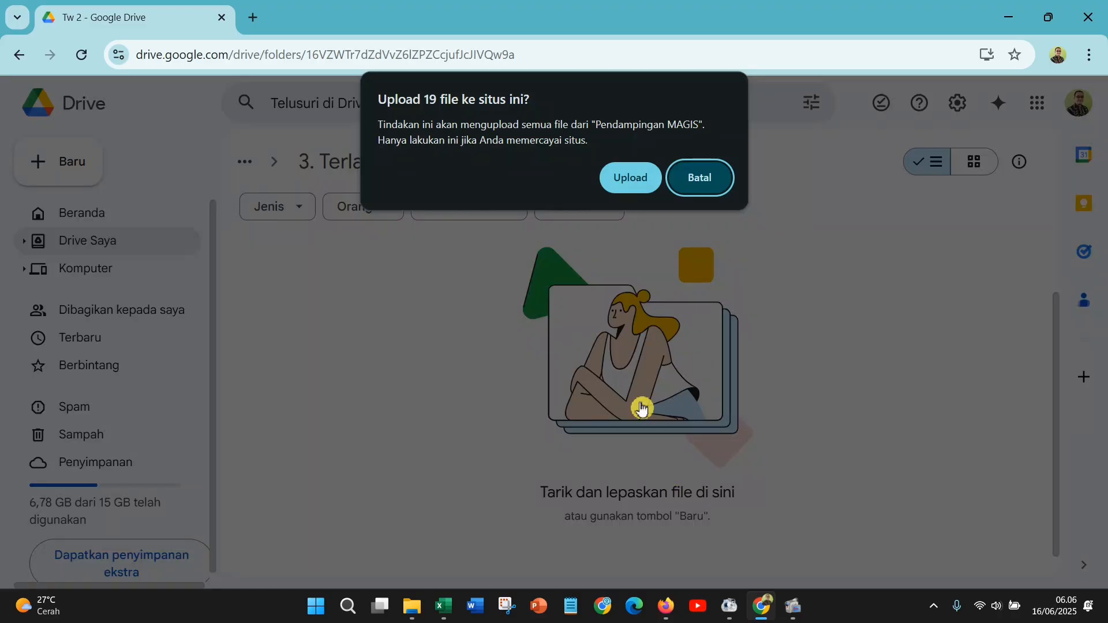
pyautogui.click(615, 193)
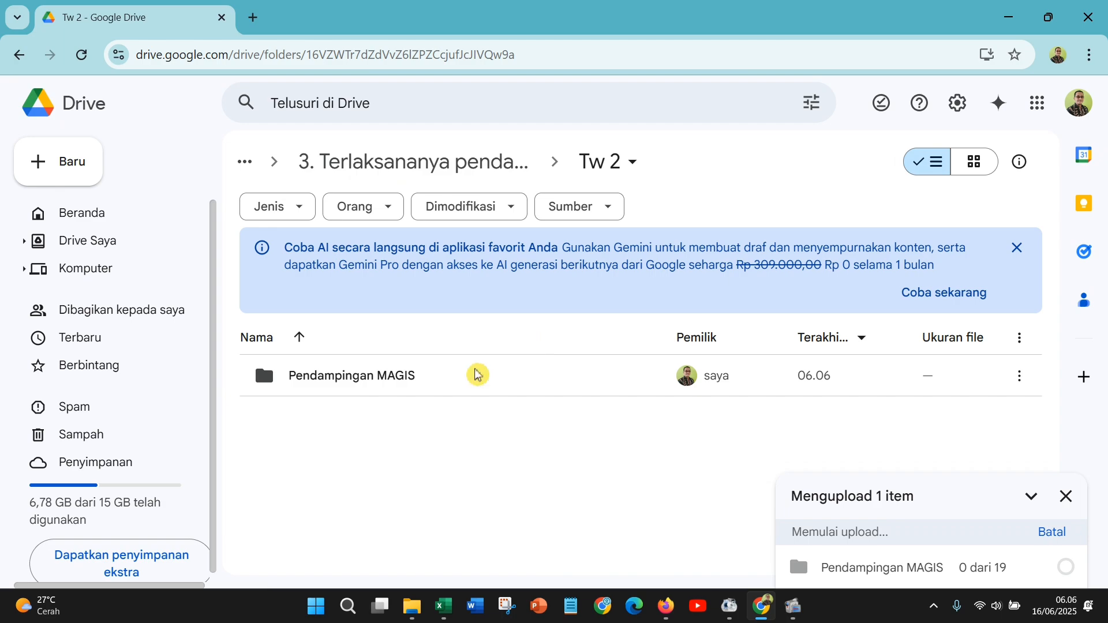
# - Upload the Pendampingan RKAM folder from drive D's e Kinerja, Bukti Dukung SKP 2025, folder 3, Tw 2, to the same Drive folder
pyautogui.click(36, 160)
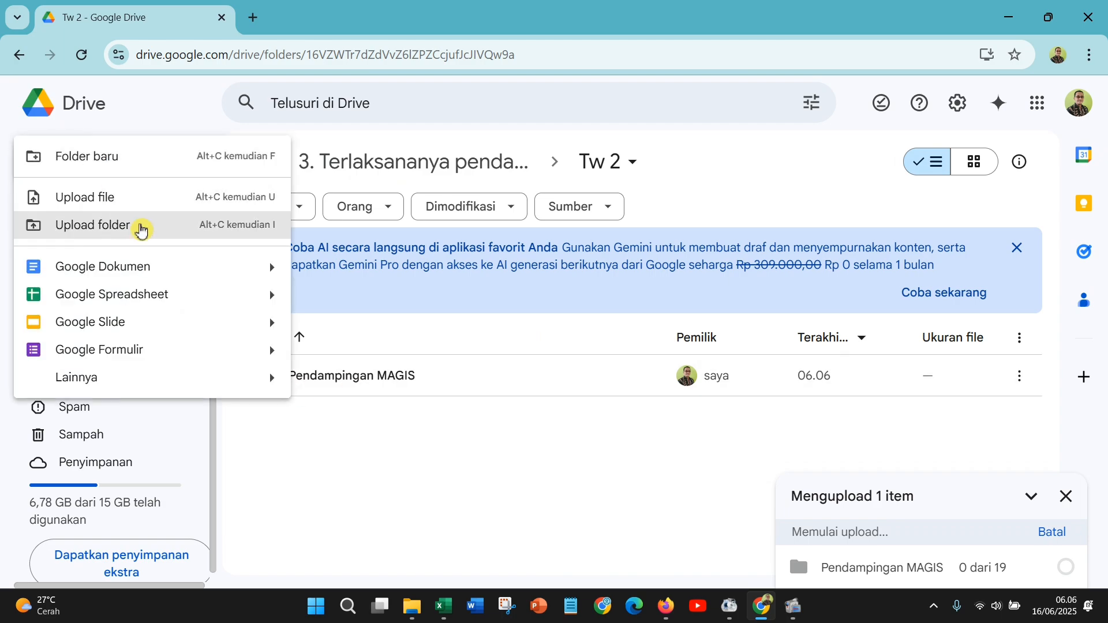
pyautogui.click(142, 231)
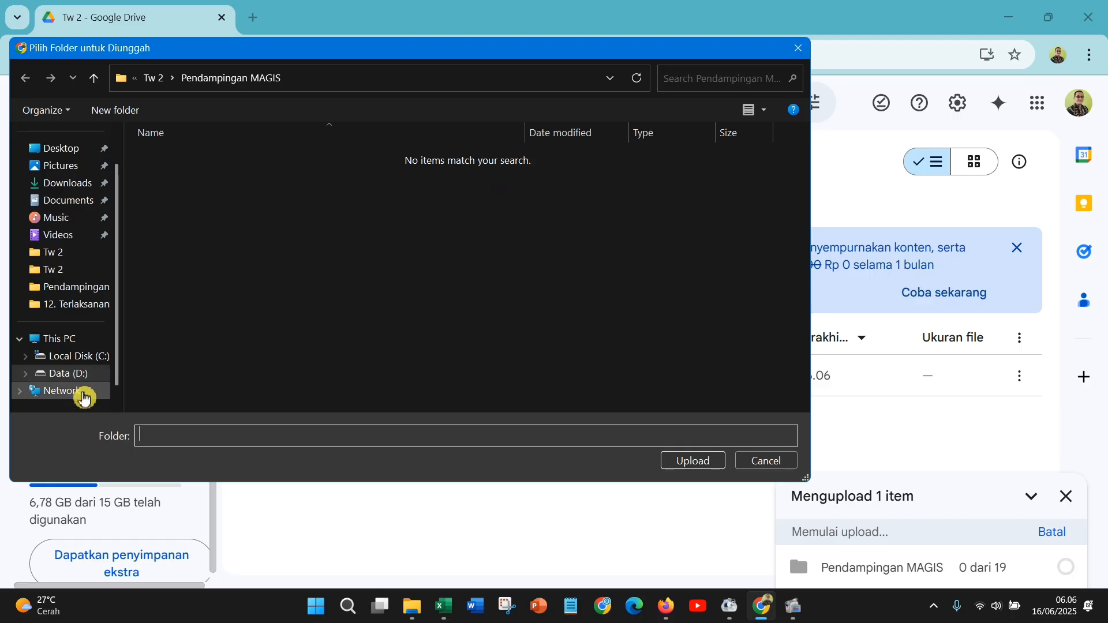
pyautogui.click(75, 273)
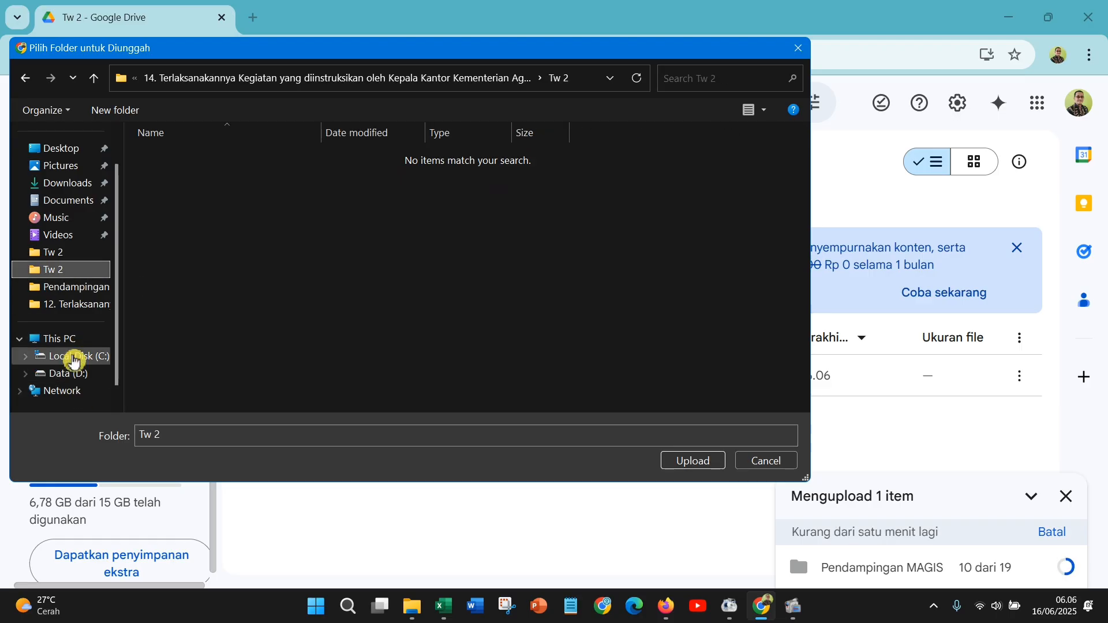
pyautogui.click(79, 380)
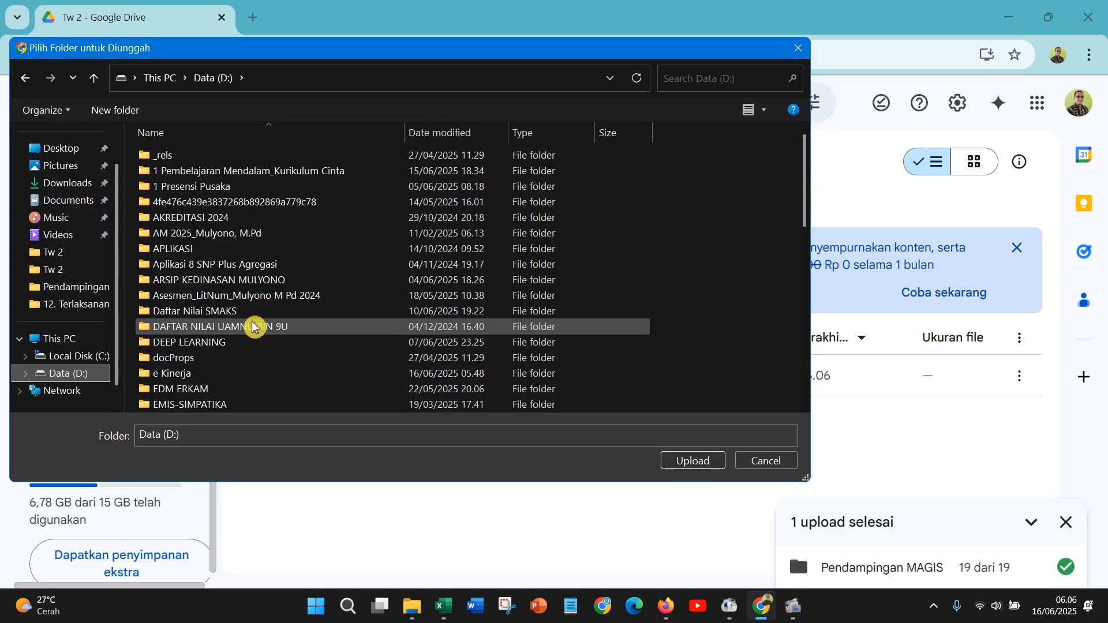
pyautogui.doubleClick(228, 374)
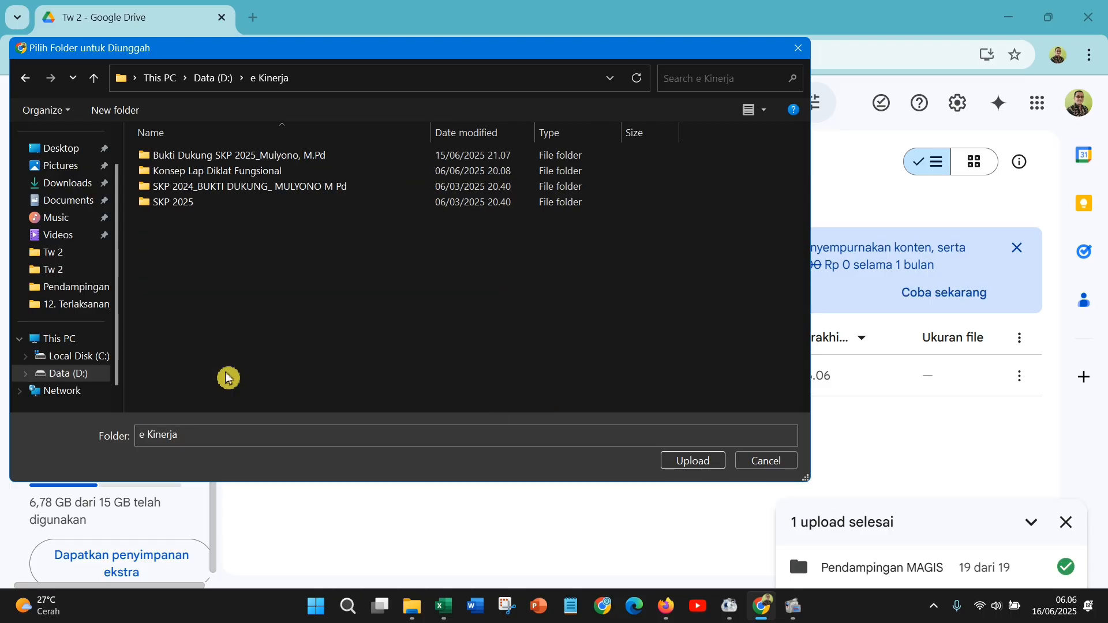
pyautogui.doubleClick(241, 156)
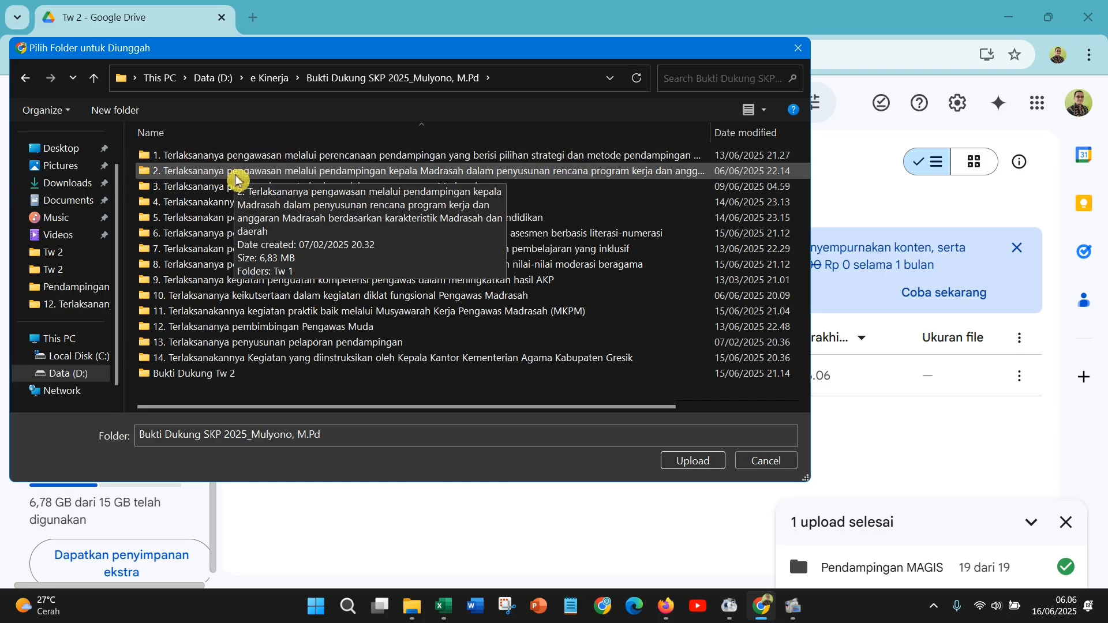
pyautogui.doubleClick(231, 187)
pyautogui.doubleClick(181, 157)
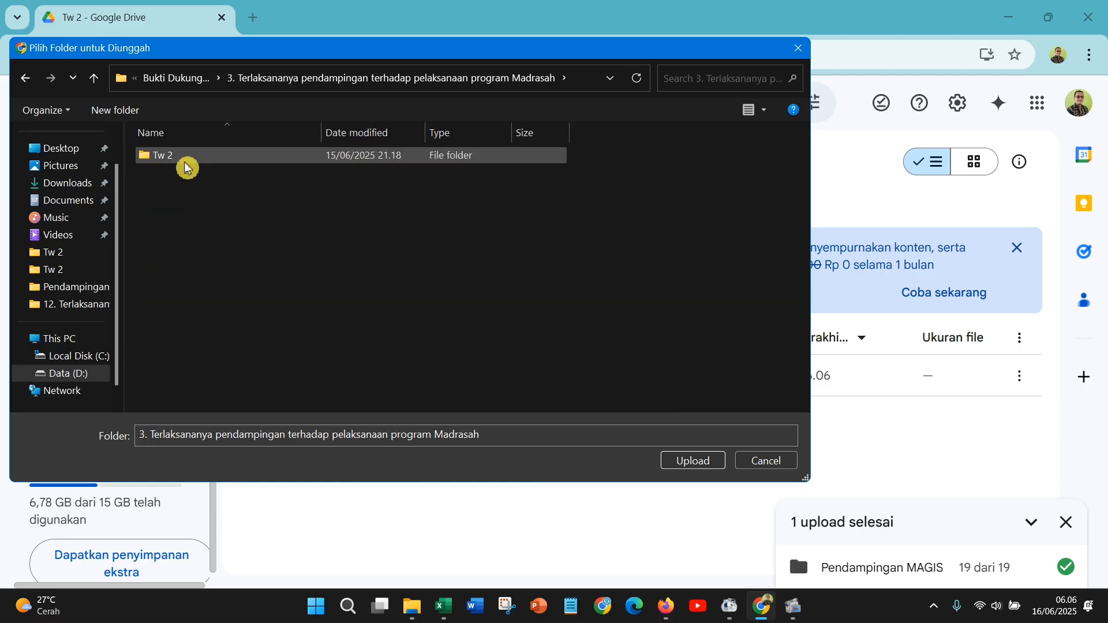
pyautogui.click(211, 172)
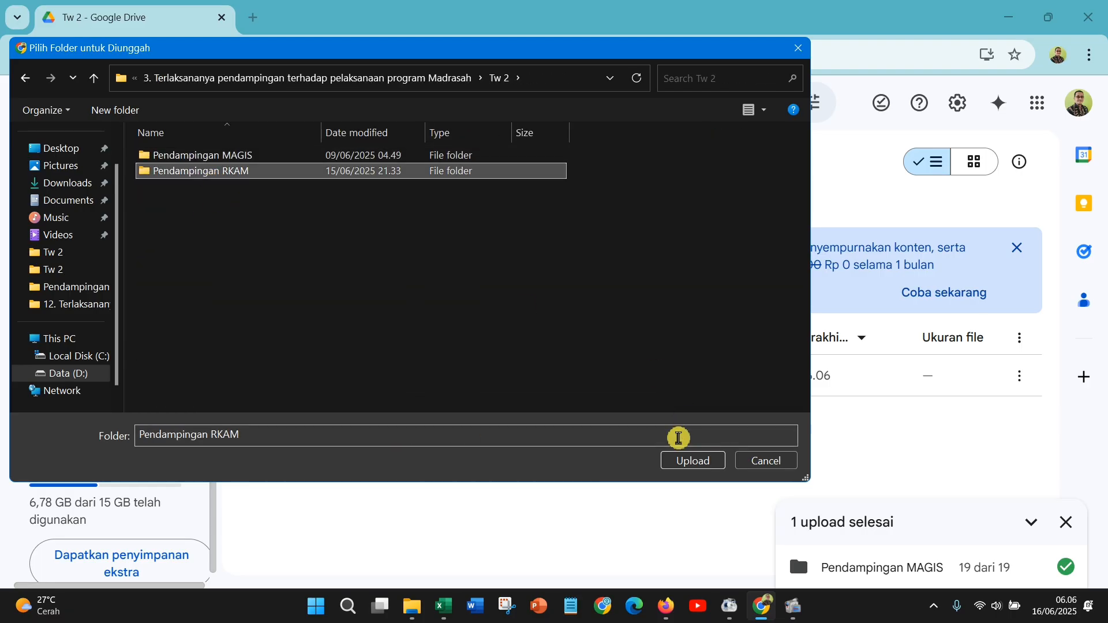
pyautogui.click(683, 467)
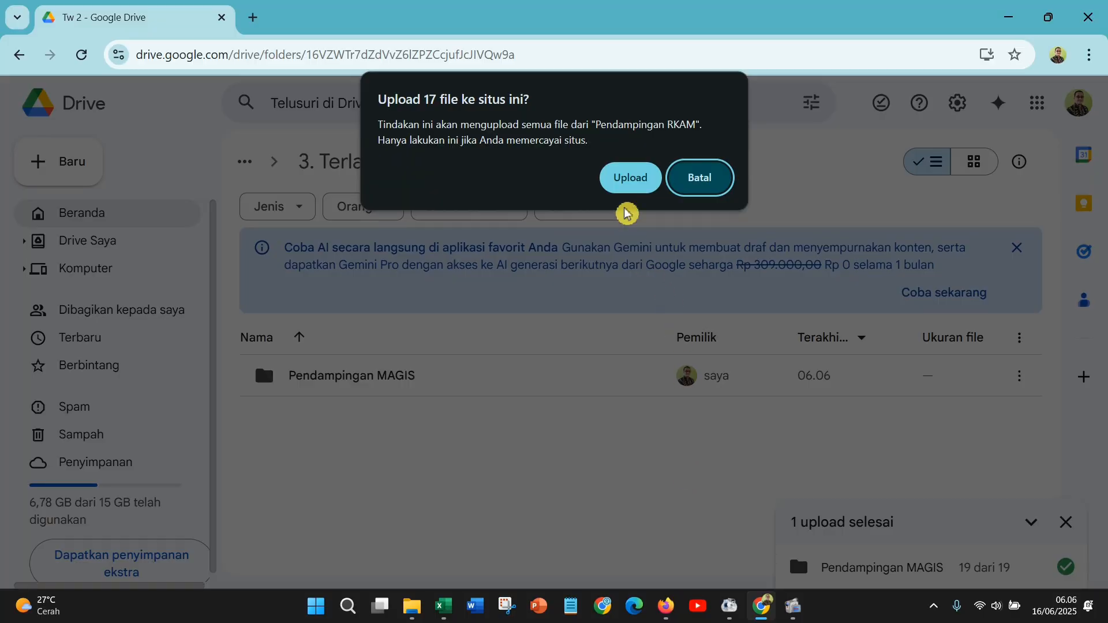
pyautogui.click(629, 175)
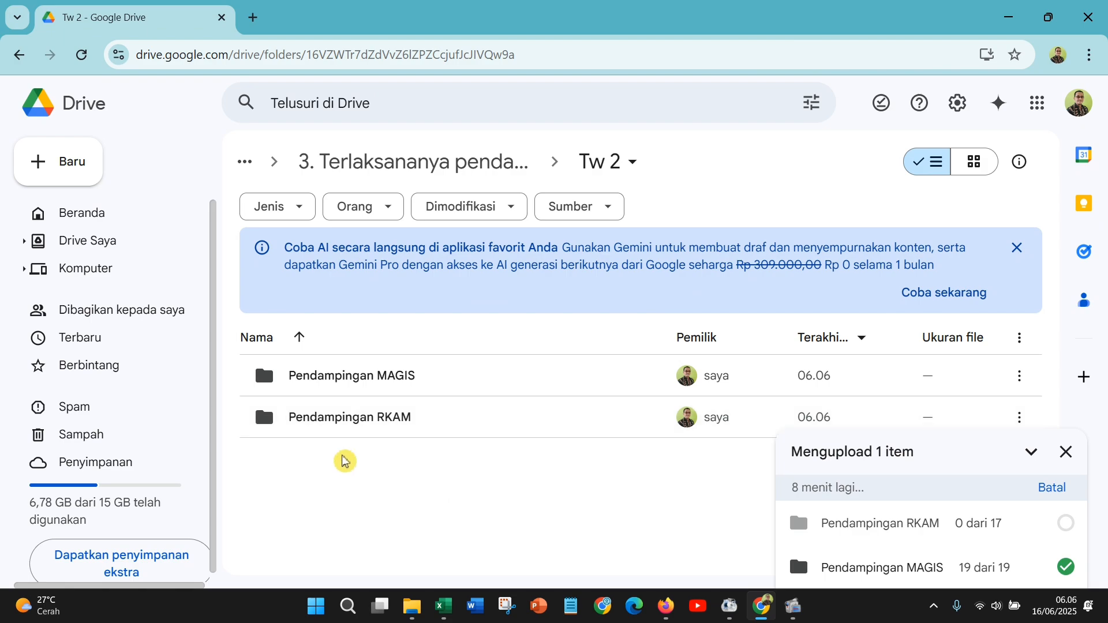
# - Return to Bukti Dukung SKP 2025 in Drive, create a folder named Tw 2 inside folder 4, and open it
pyautogui.click(21, 64)
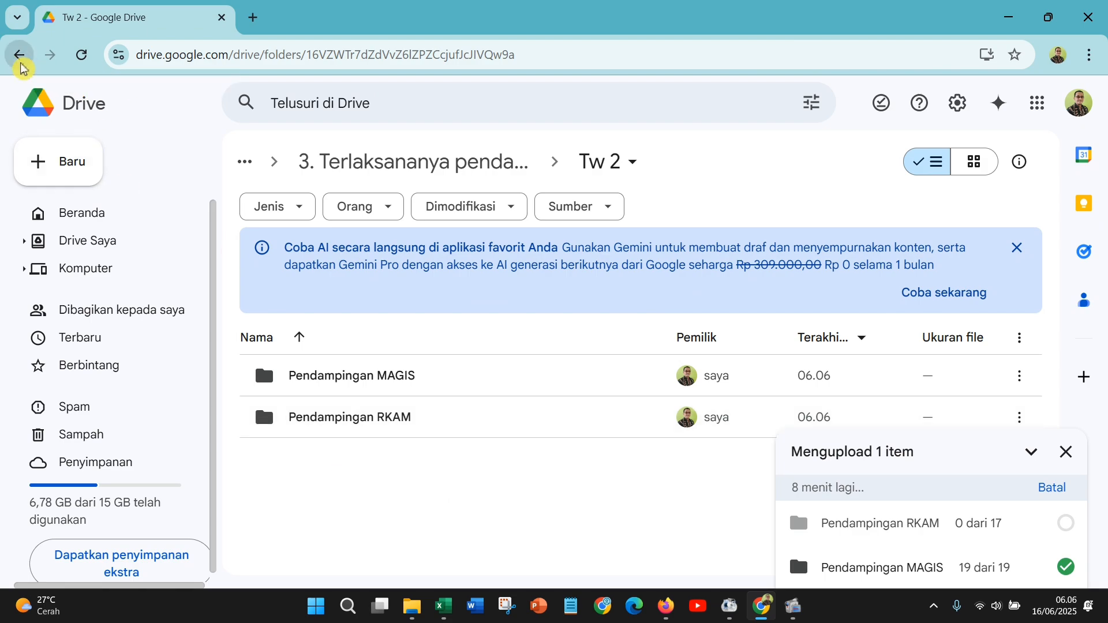
pyautogui.click(20, 64)
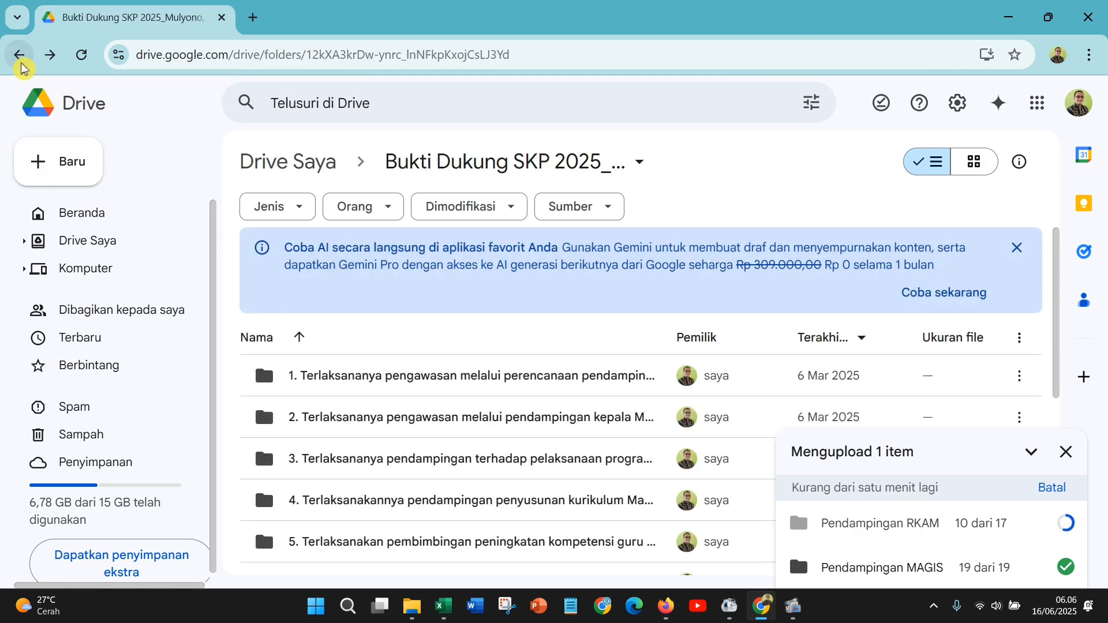
pyautogui.scroll(-3, 382, 426)
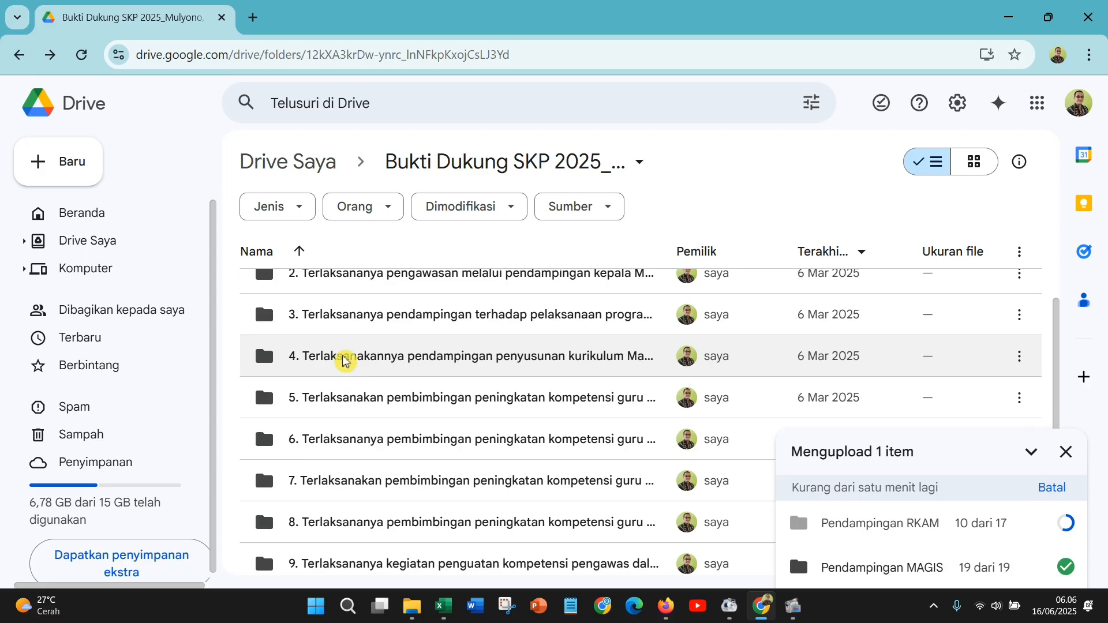
pyautogui.doubleClick(344, 358)
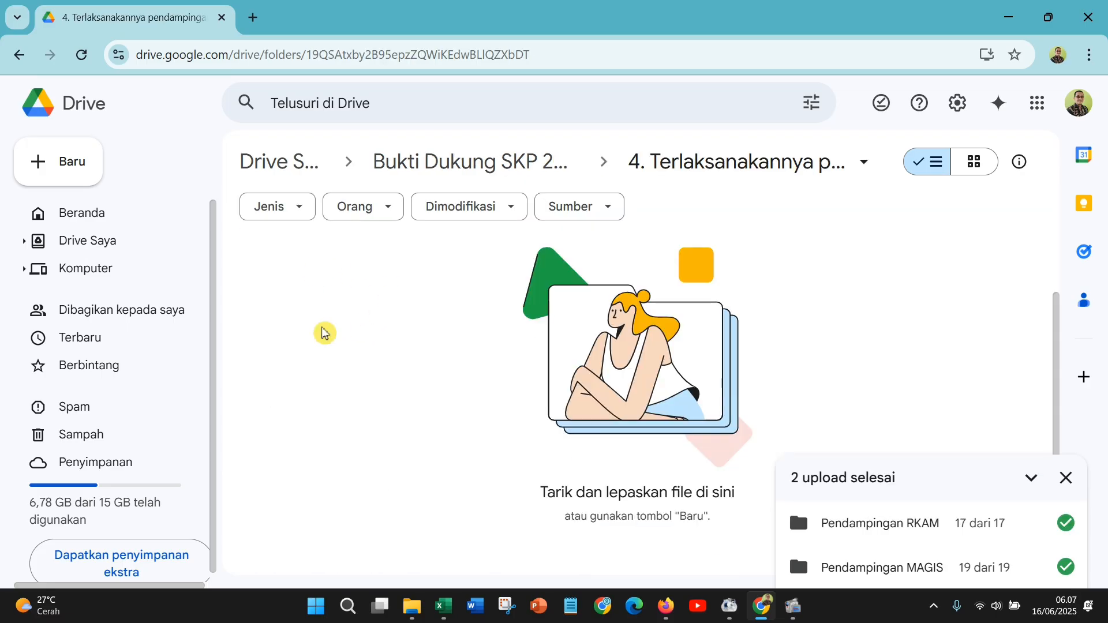
pyautogui.rightClick(313, 284)
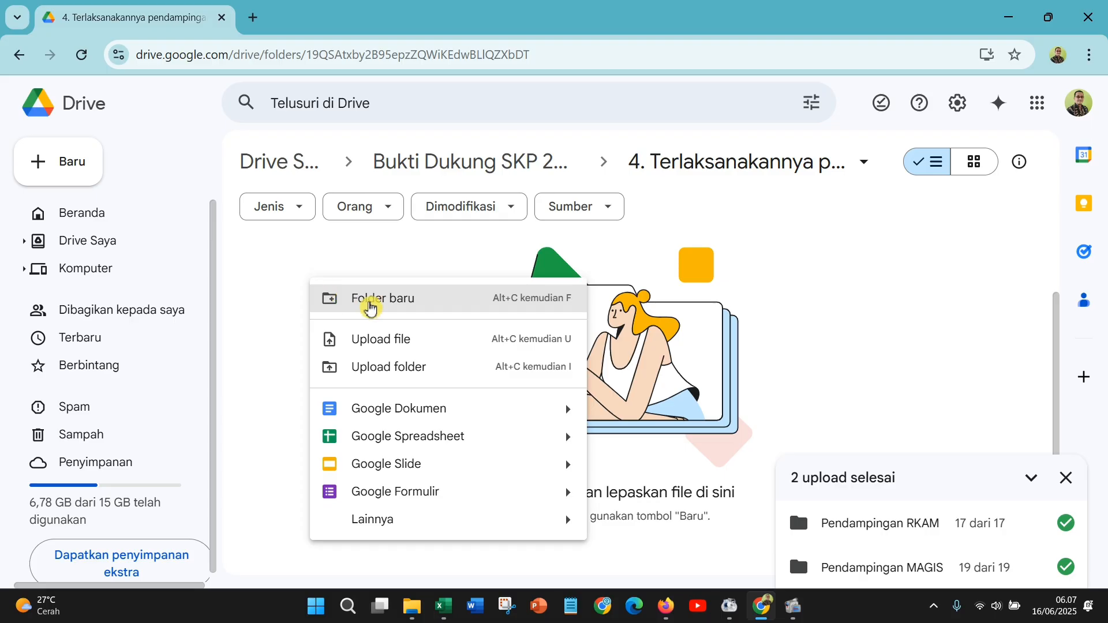
pyautogui.click(371, 308)
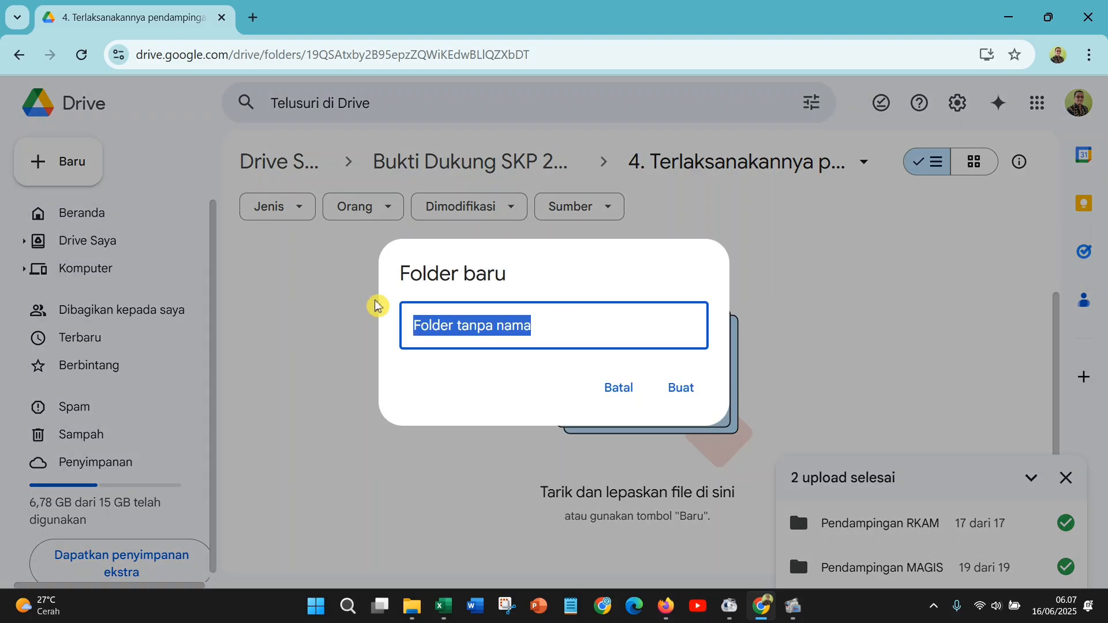
pyautogui.write('Tw 2')
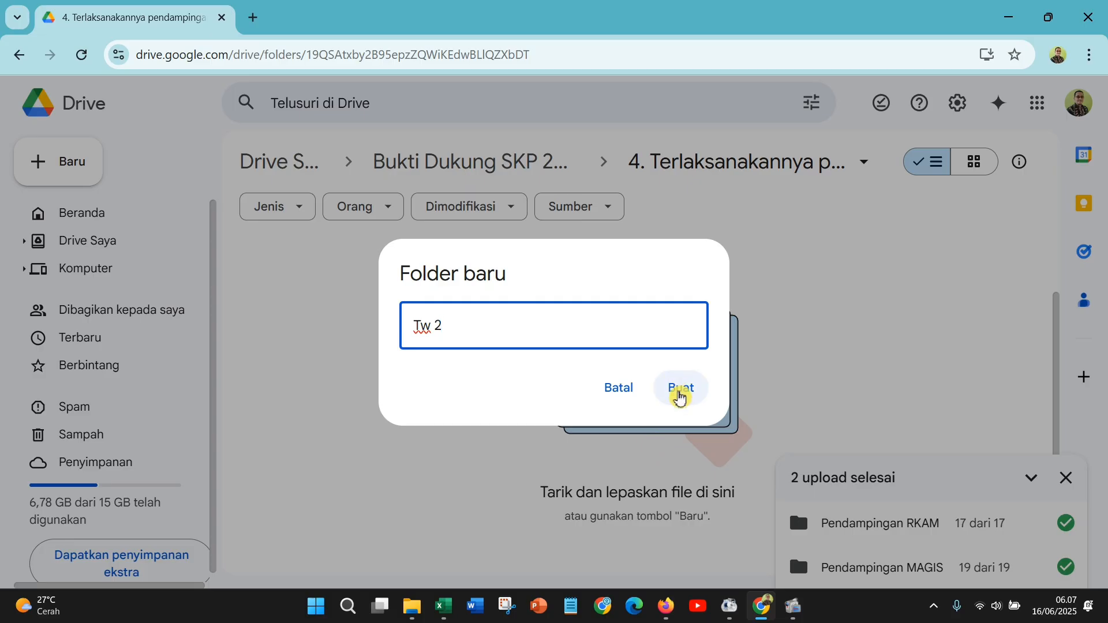
pyautogui.click(681, 392)
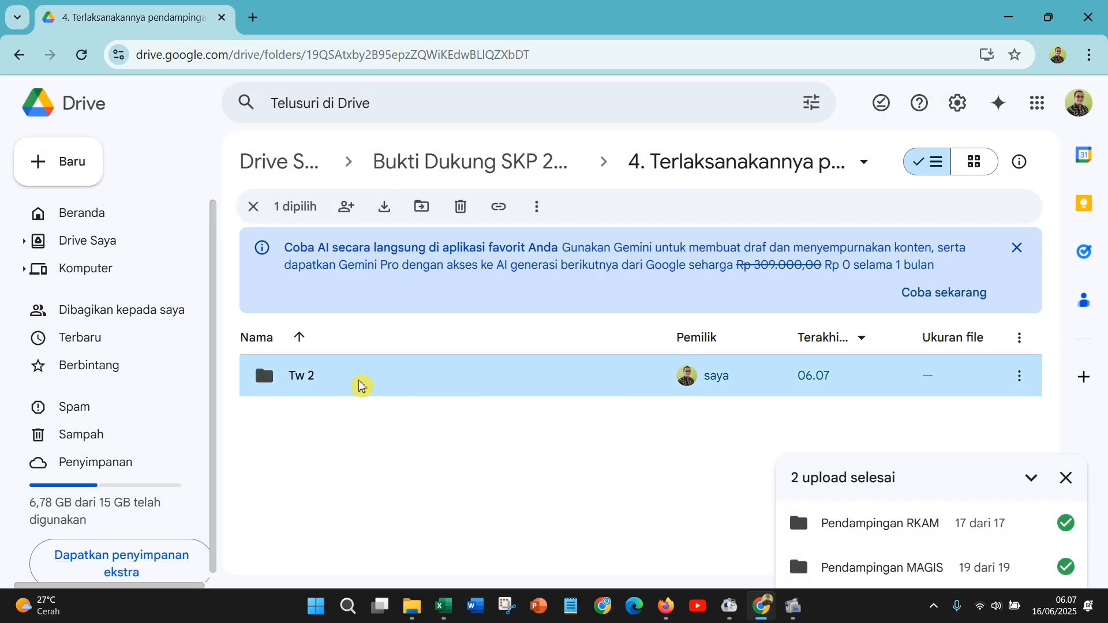
pyautogui.doubleClick(361, 386)
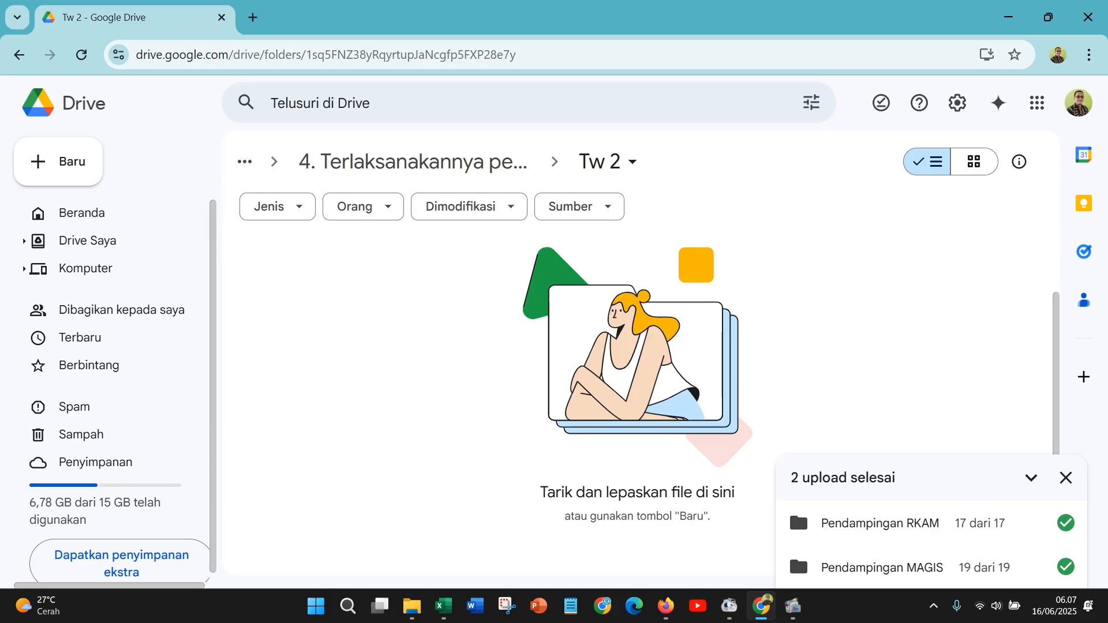
# - Upload the Pendampingan Review Kurikulum document from e Kinerja's Bukti Dukung SKP 2025, folder 4, Tw 2, to the open Drive folder
pyautogui.click(35, 169)
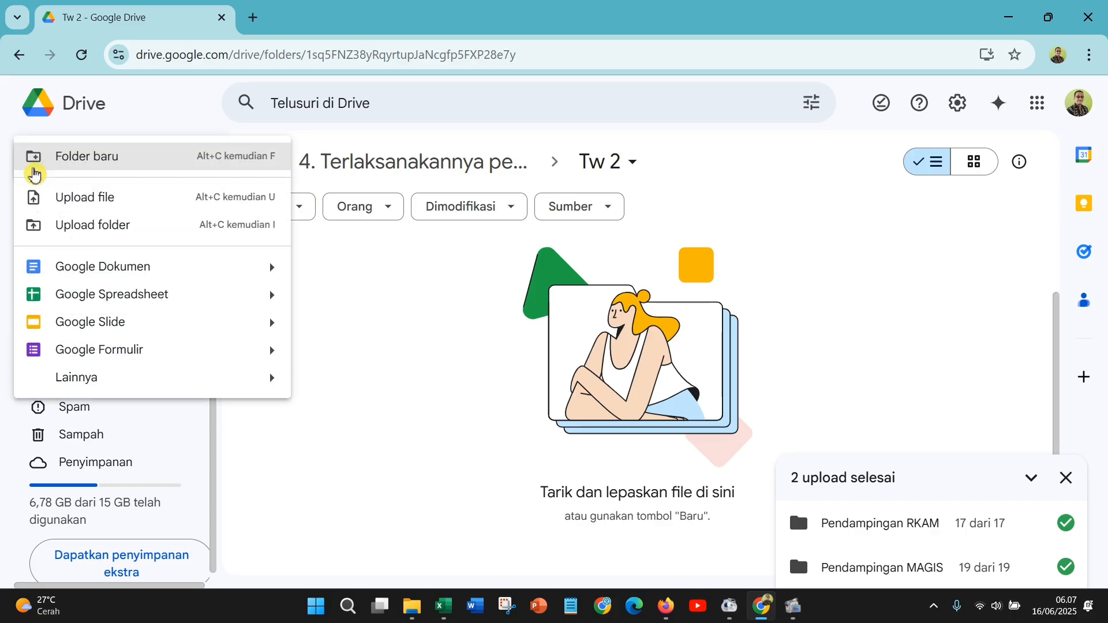
pyautogui.click(118, 210)
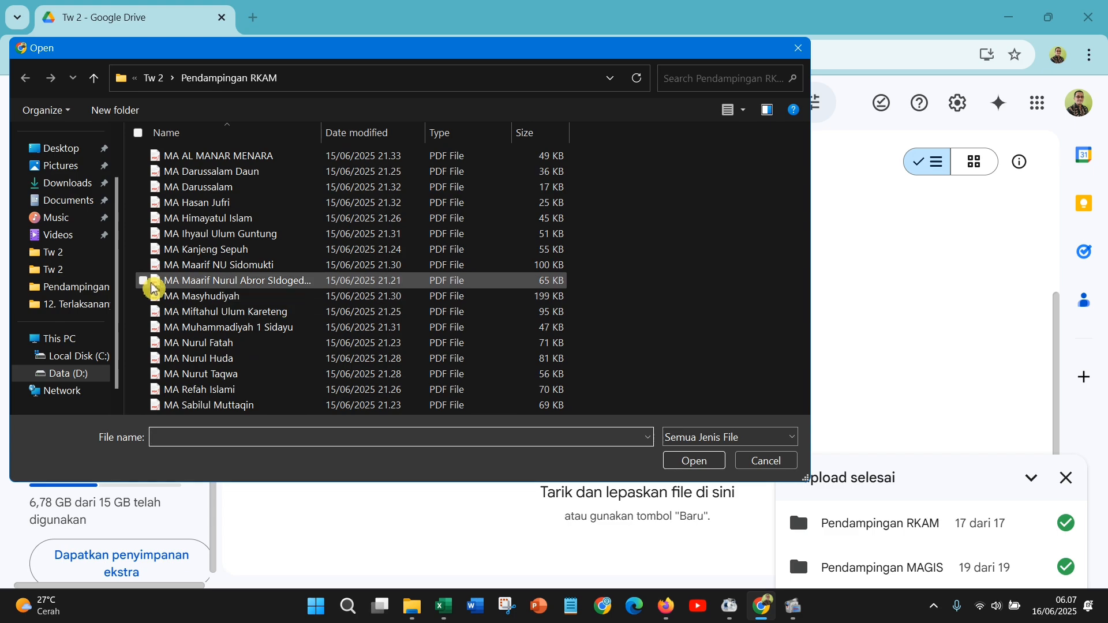
pyautogui.click(95, 88)
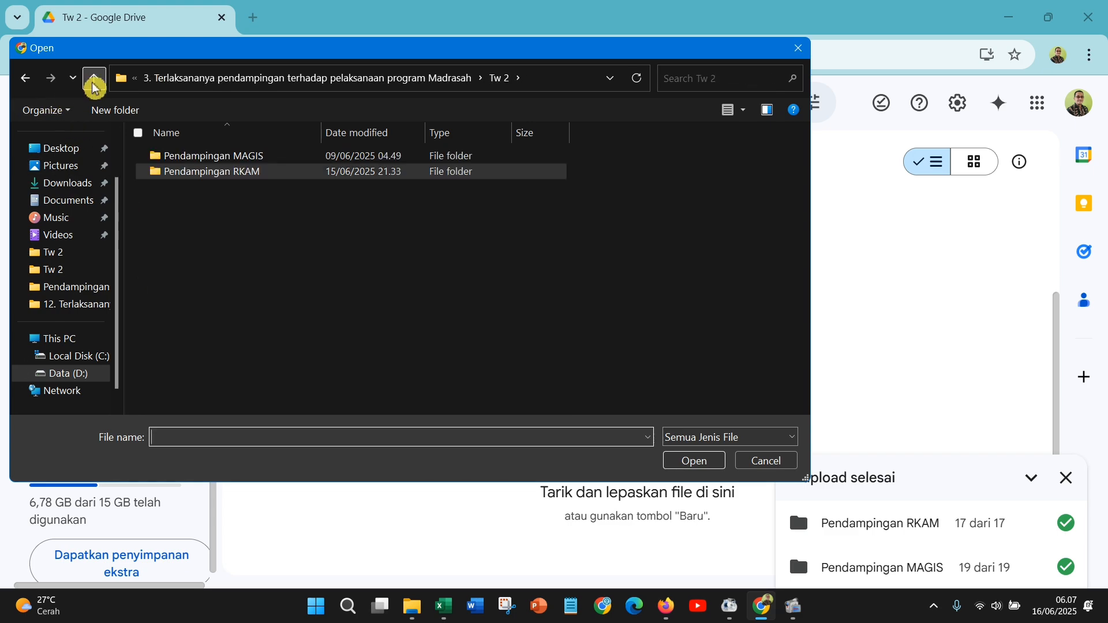
pyautogui.click(95, 88)
pyautogui.click(95, 93)
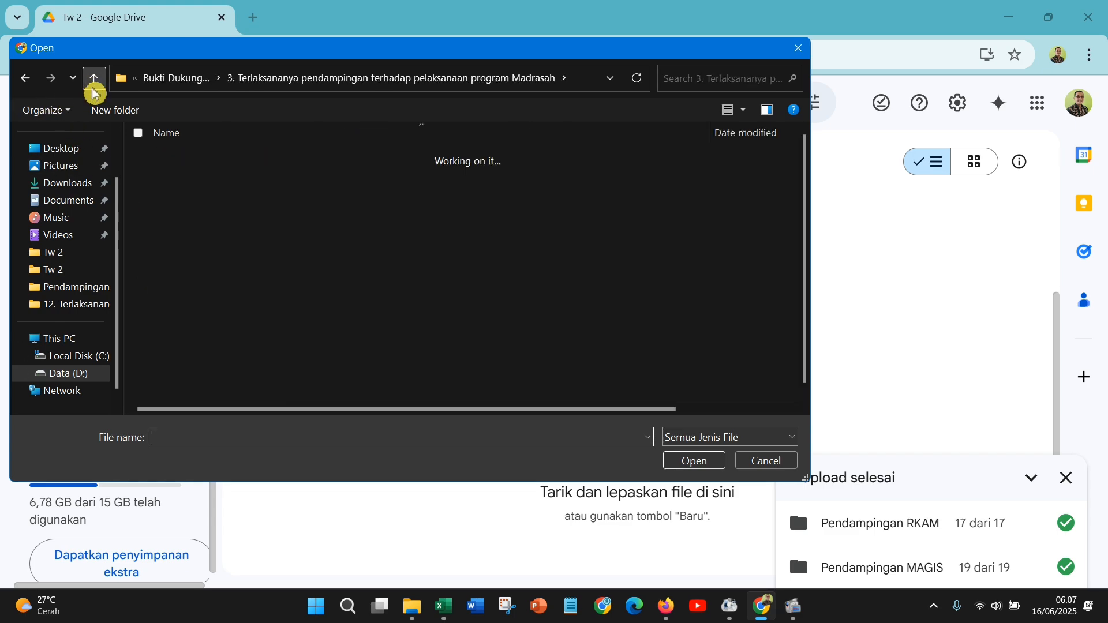
pyautogui.doubleClick(207, 208)
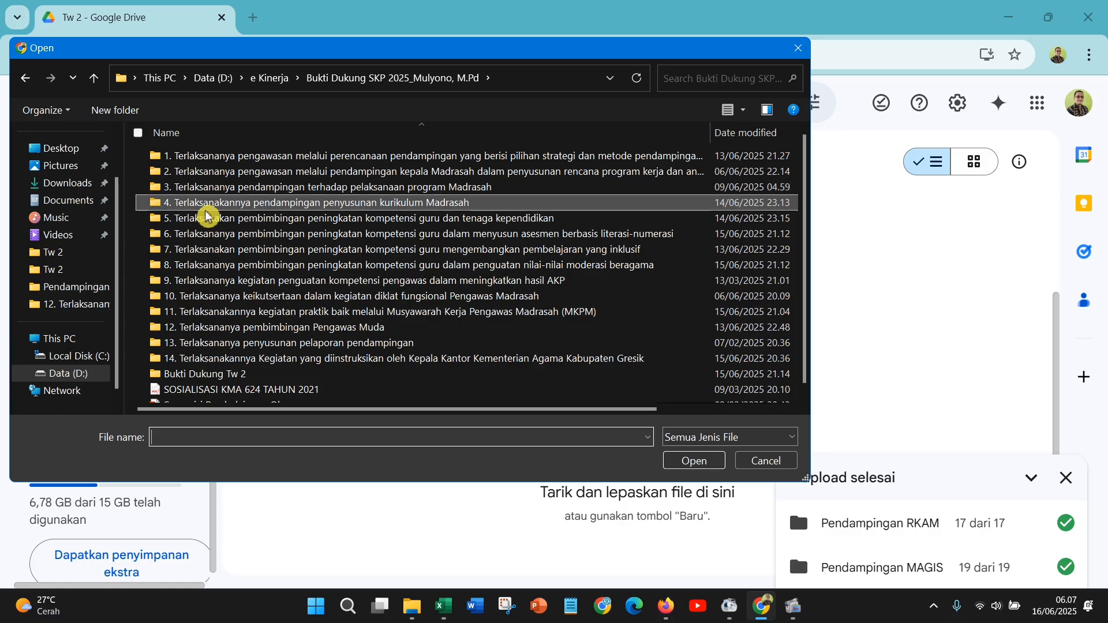
pyautogui.doubleClick(190, 166)
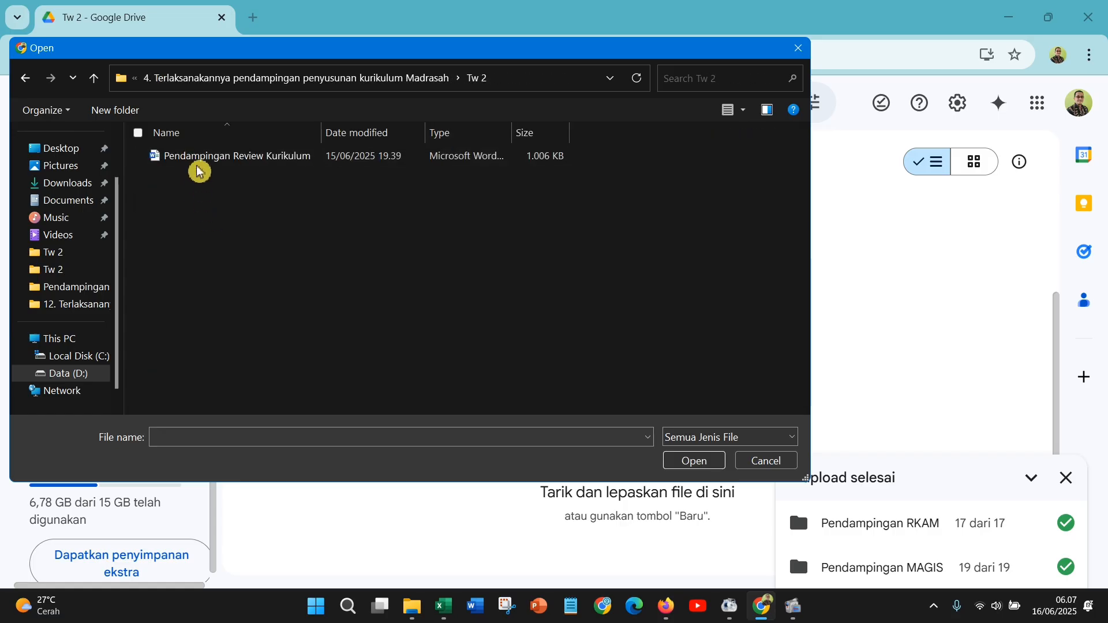
pyautogui.click(198, 168)
pyautogui.click(697, 466)
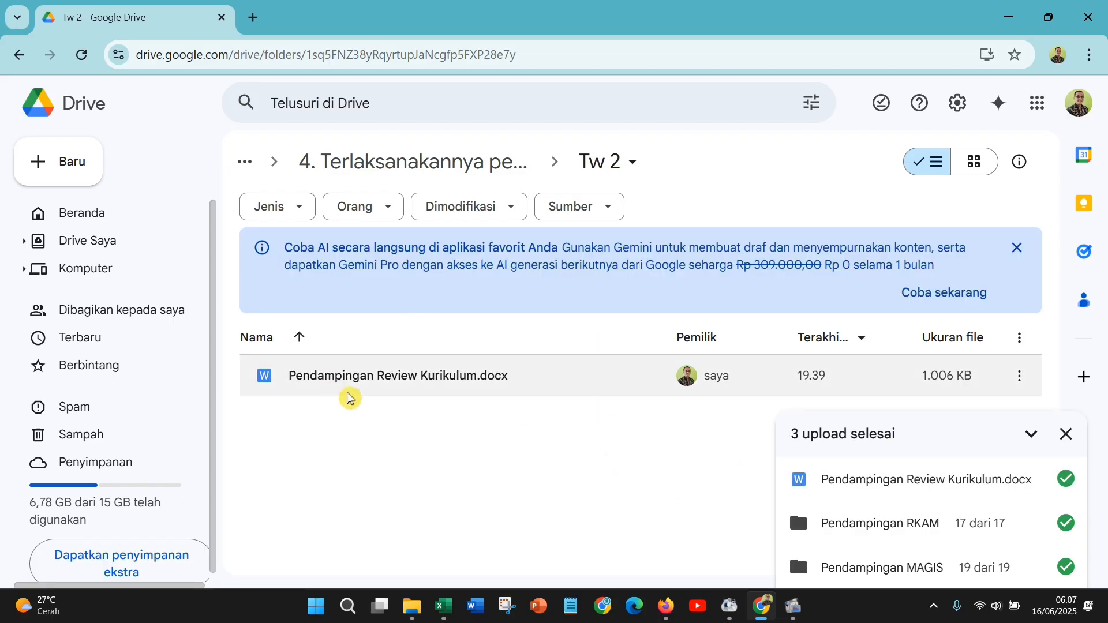
# - Return to the numbered folder list of Bukti Dukung SKP 2025 in Drive and locate folder 5
pyautogui.click(20, 60)
pyautogui.click(20, 60)
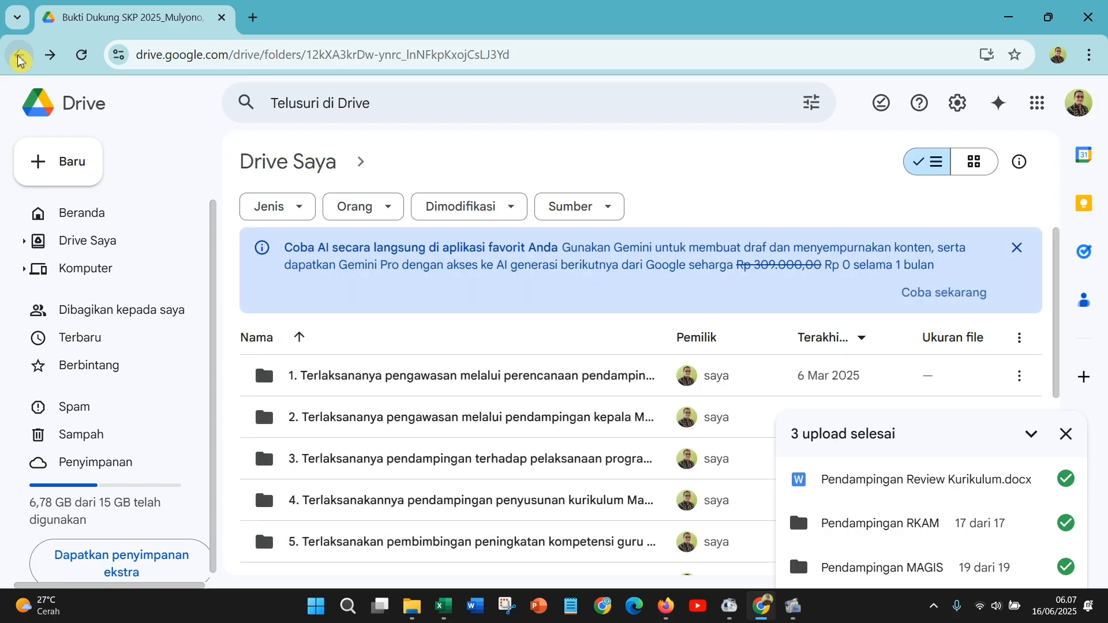
pyautogui.scroll(-3, 298, 398)
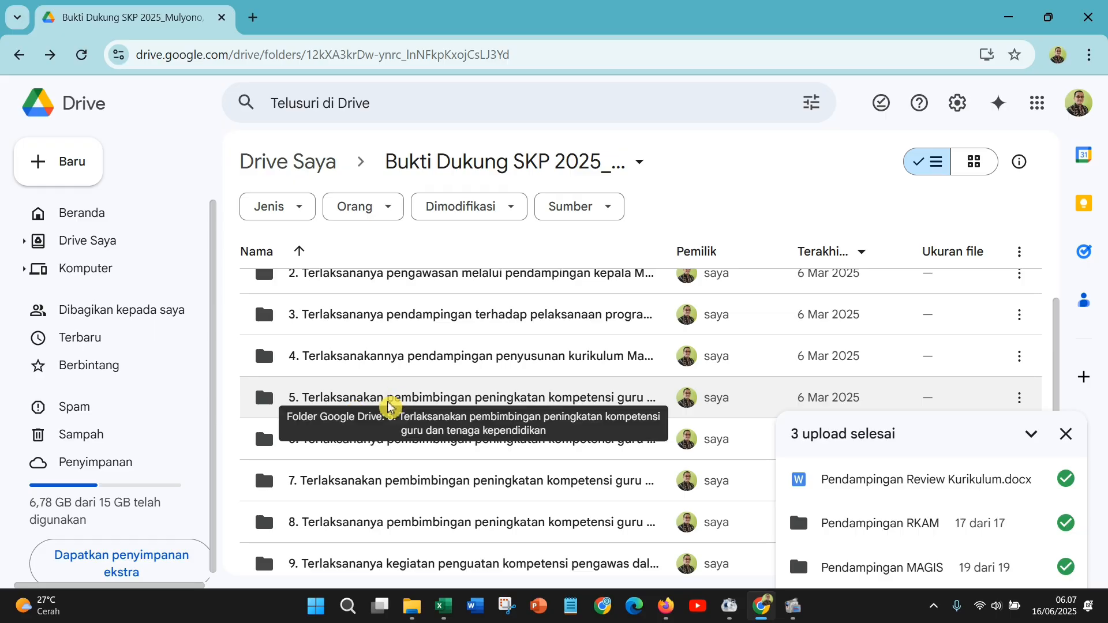
# - Check the item 5 plan in the Excel Triwulan_Tahunan sheet, and view folder 5's Tw 2 evidence in File Explorer
pyautogui.click(452, 616)
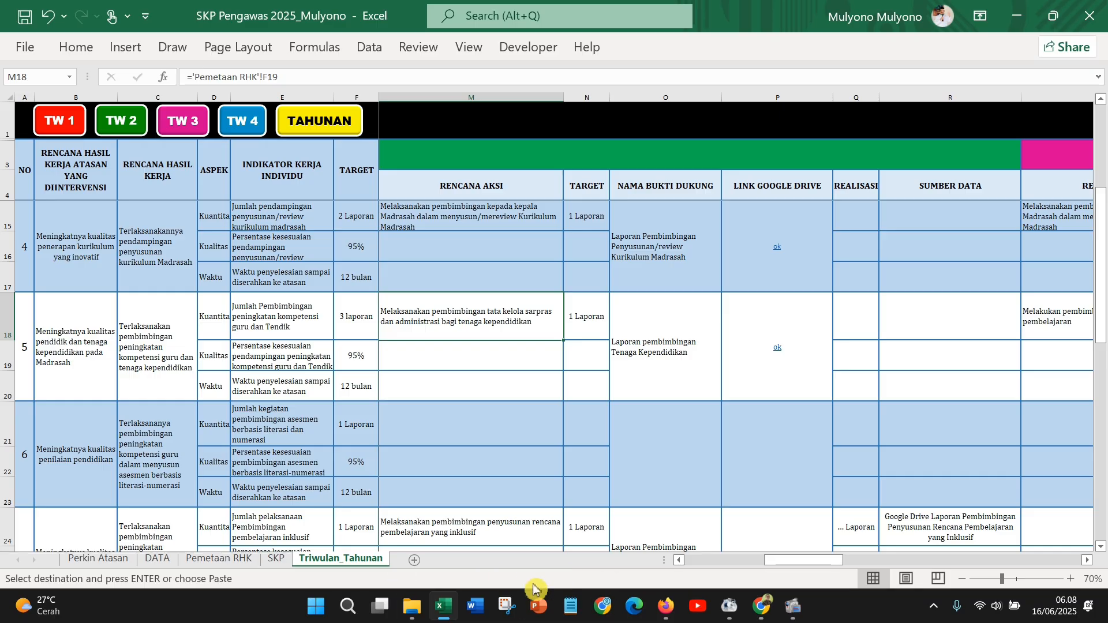
pyautogui.click(410, 615)
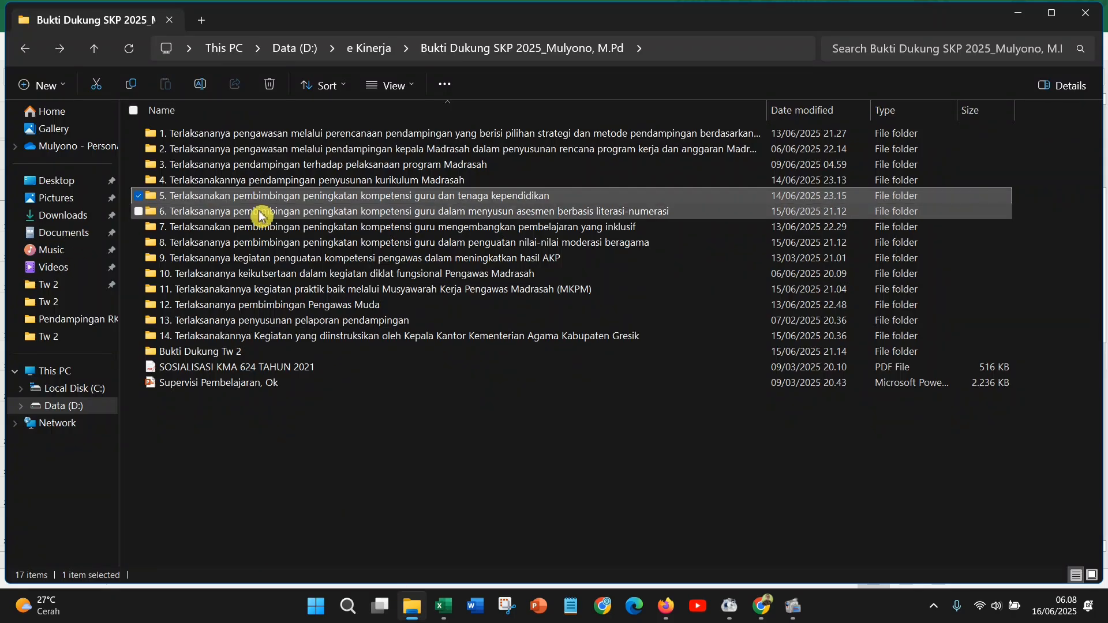
pyautogui.doubleClick(346, 206)
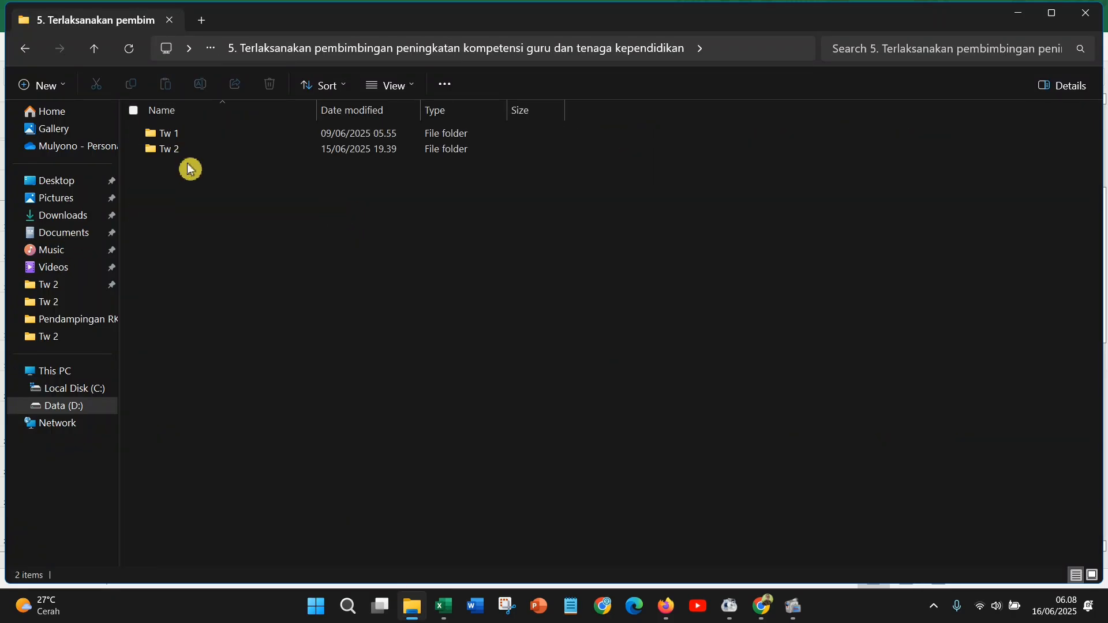
pyautogui.doubleClick(185, 155)
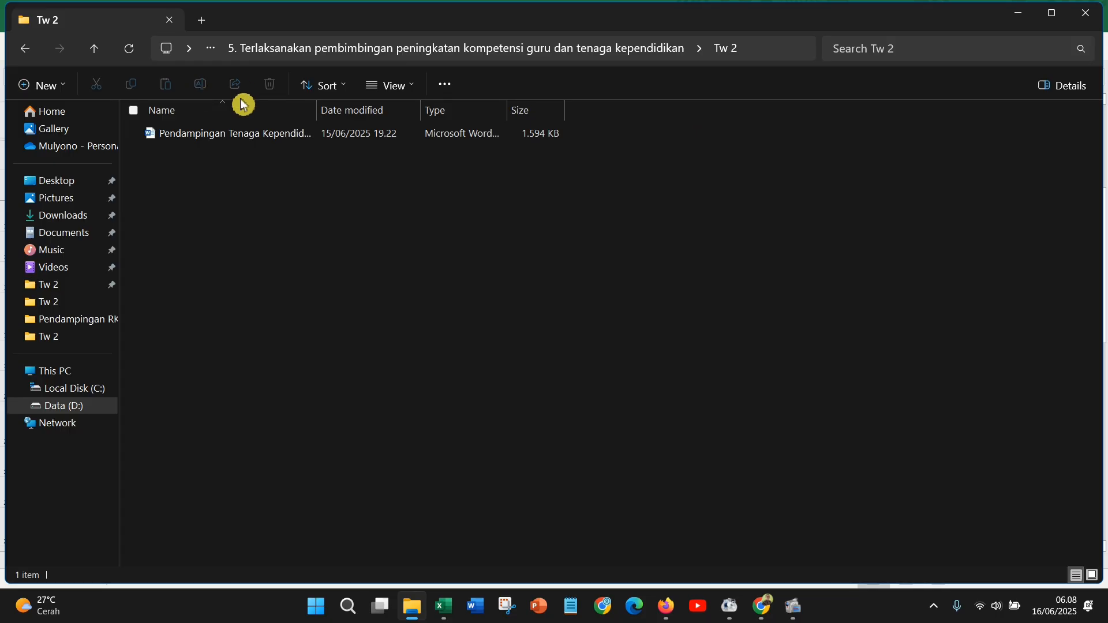
# - Switch back to Google Drive in Chrome, create a folder named Tw 2 inside folder 5, and open it
pyautogui.click(762, 606)
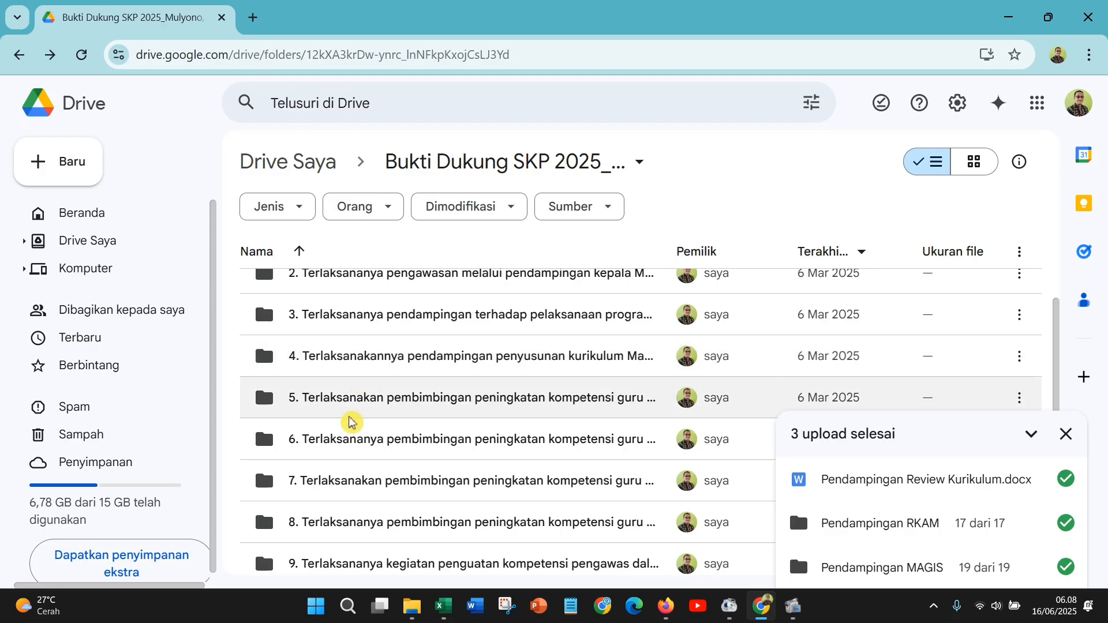
pyautogui.doubleClick(346, 400)
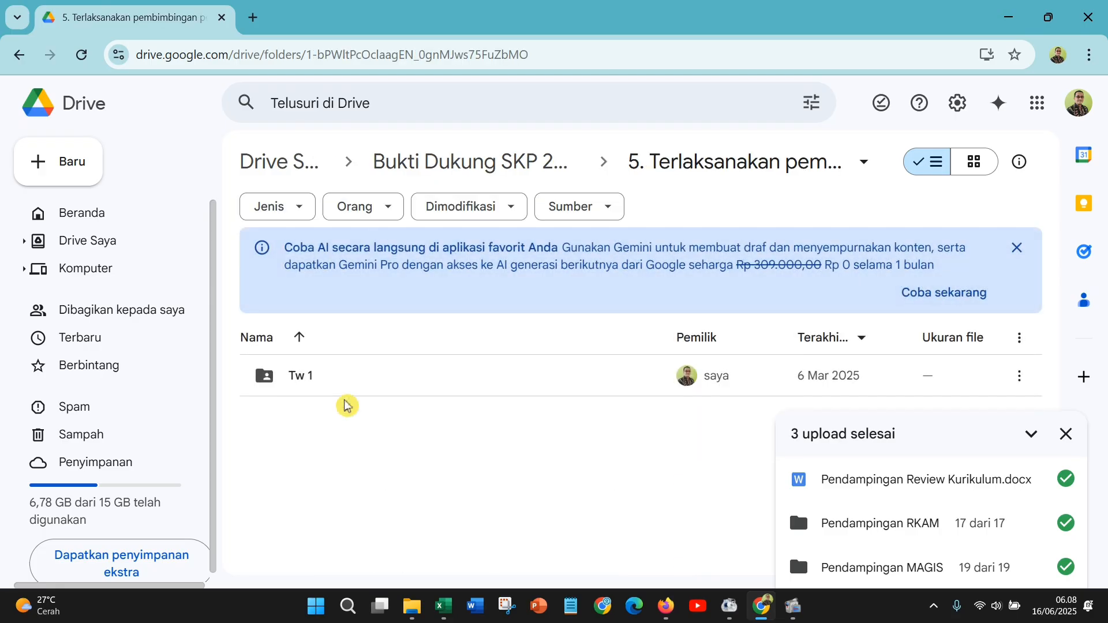
pyautogui.rightClick(335, 456)
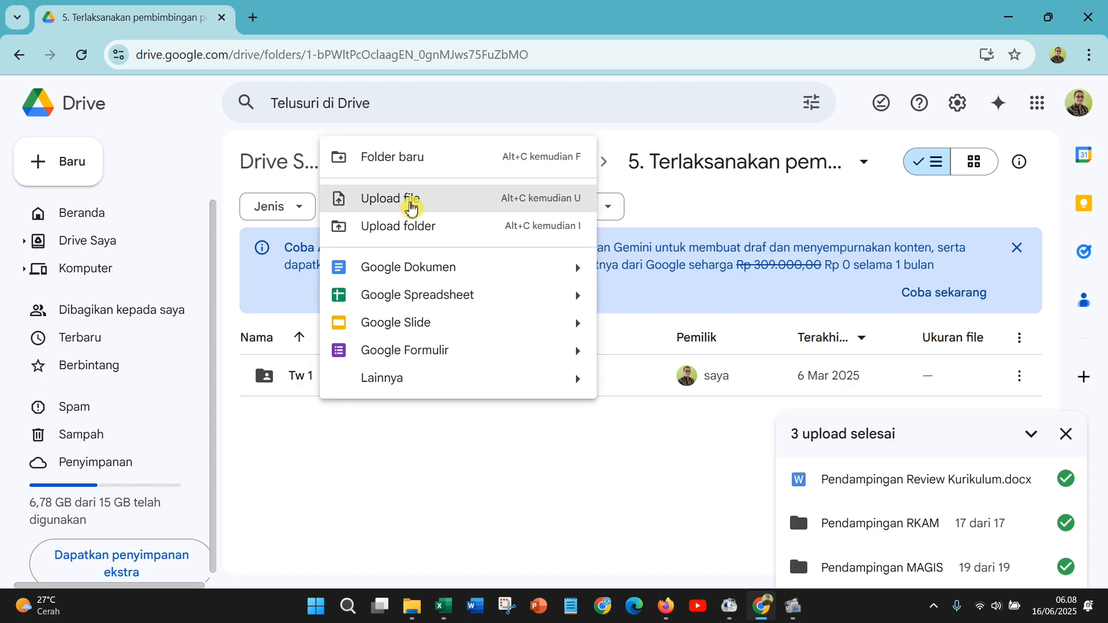
pyautogui.click(415, 157)
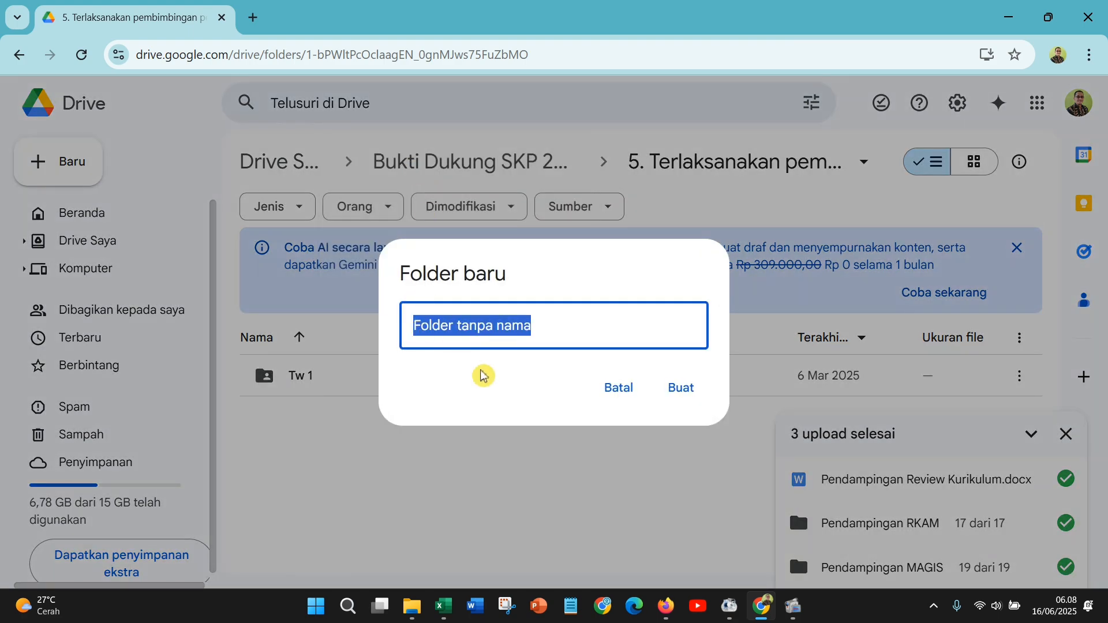
pyautogui.write('Tw 2')
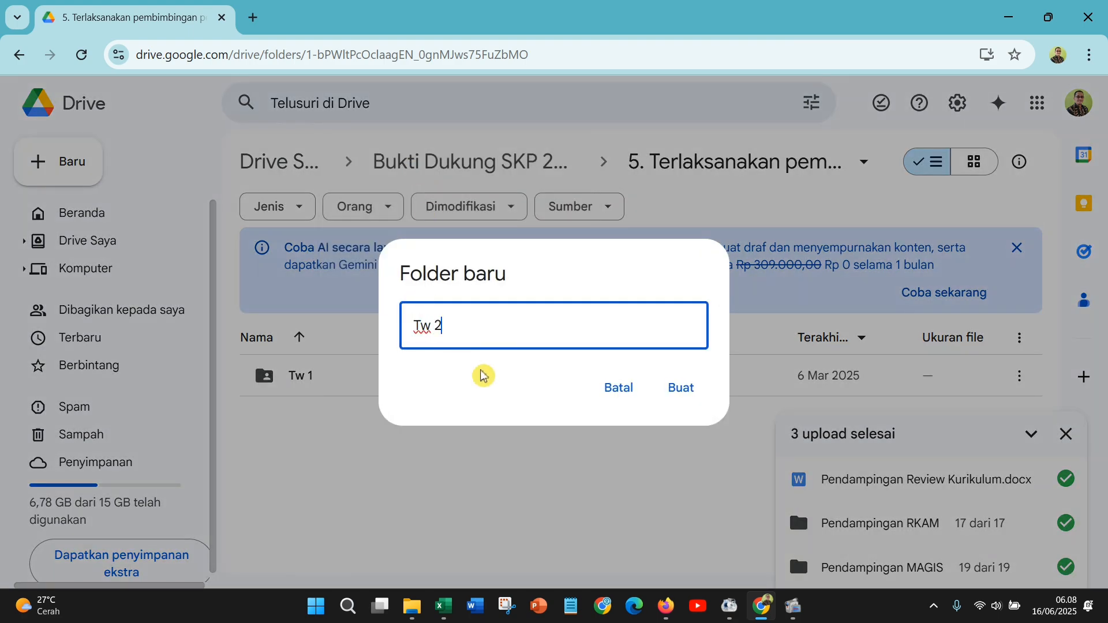
pyautogui.click(680, 392)
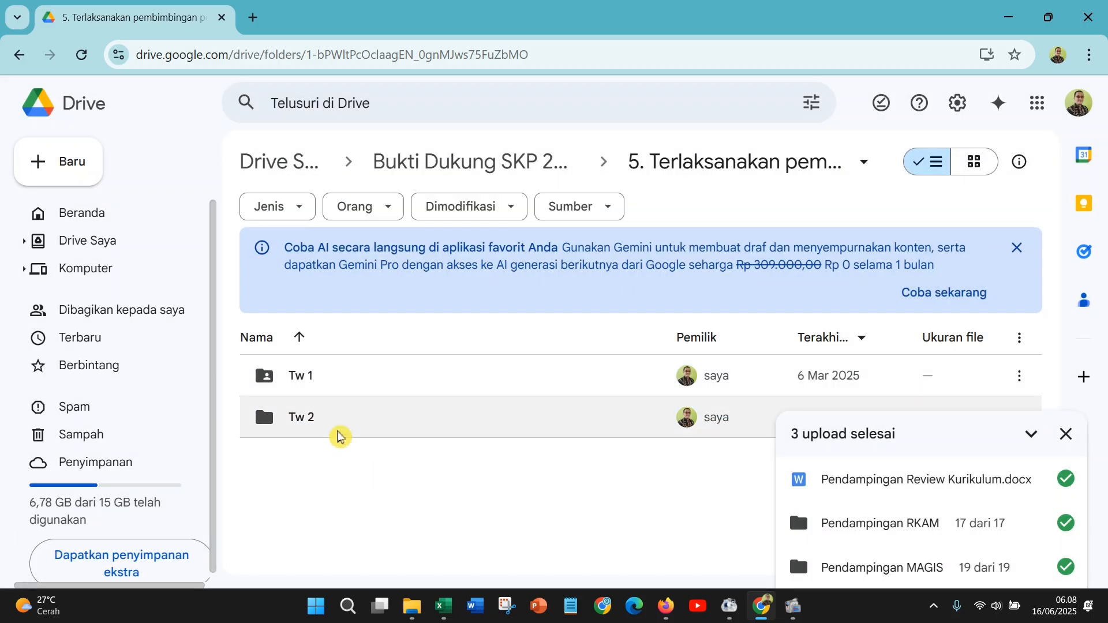
pyautogui.click(337, 433)
pyautogui.doubleClick(338, 433)
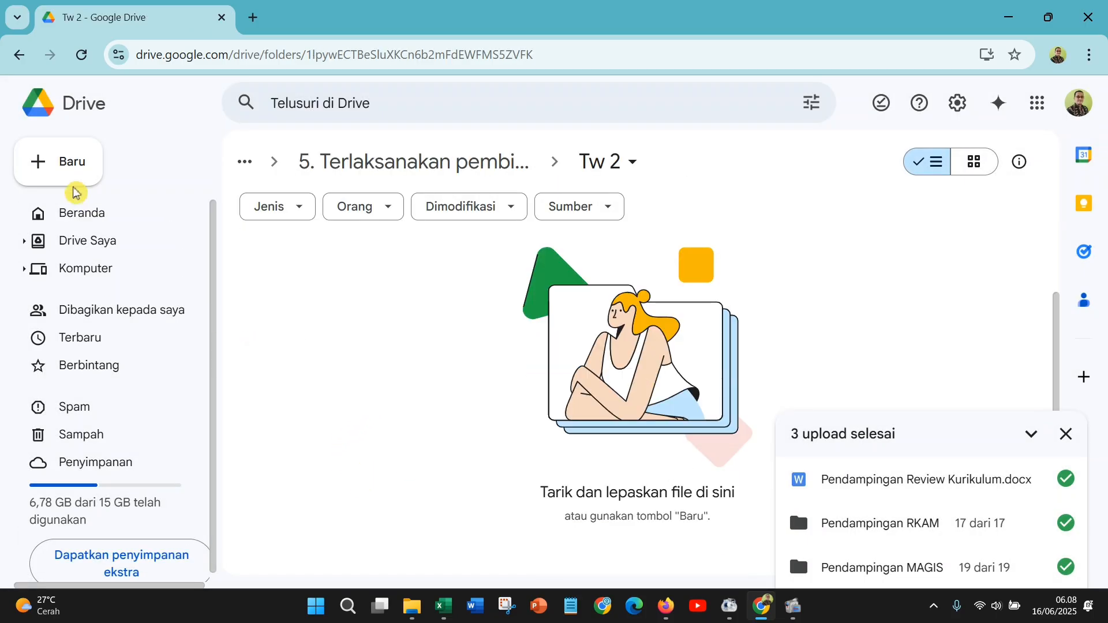
# - Upload the Pendampingan Tenaga Kependidikan document from Bukti Dukung SKP 2025, folder 5, Tw 2, to the open Drive folder
pyautogui.click(45, 173)
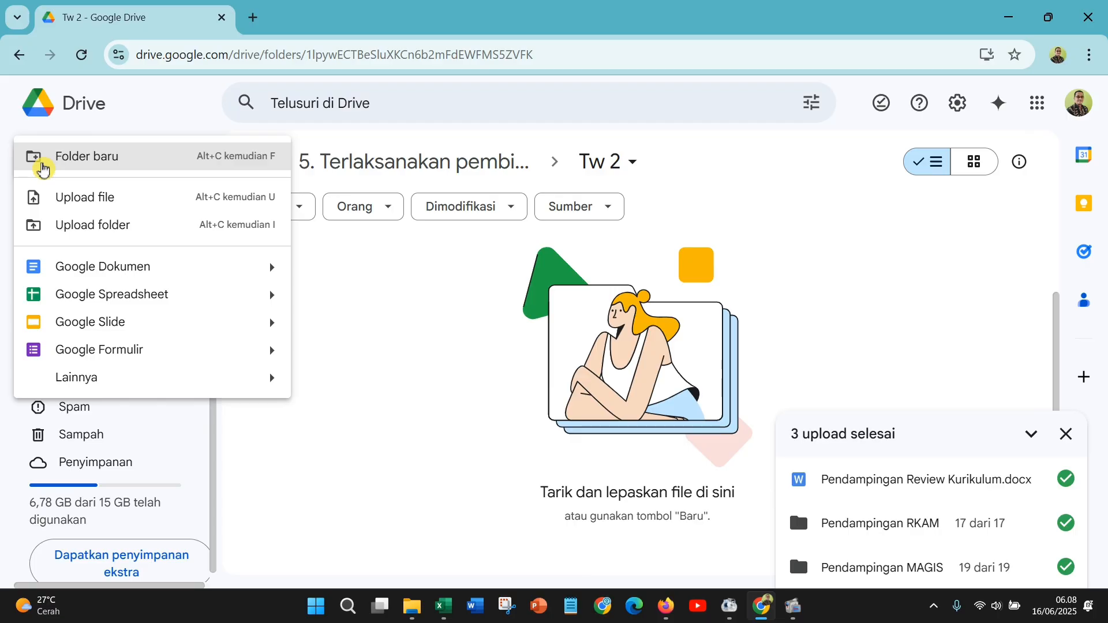
pyautogui.click(127, 197)
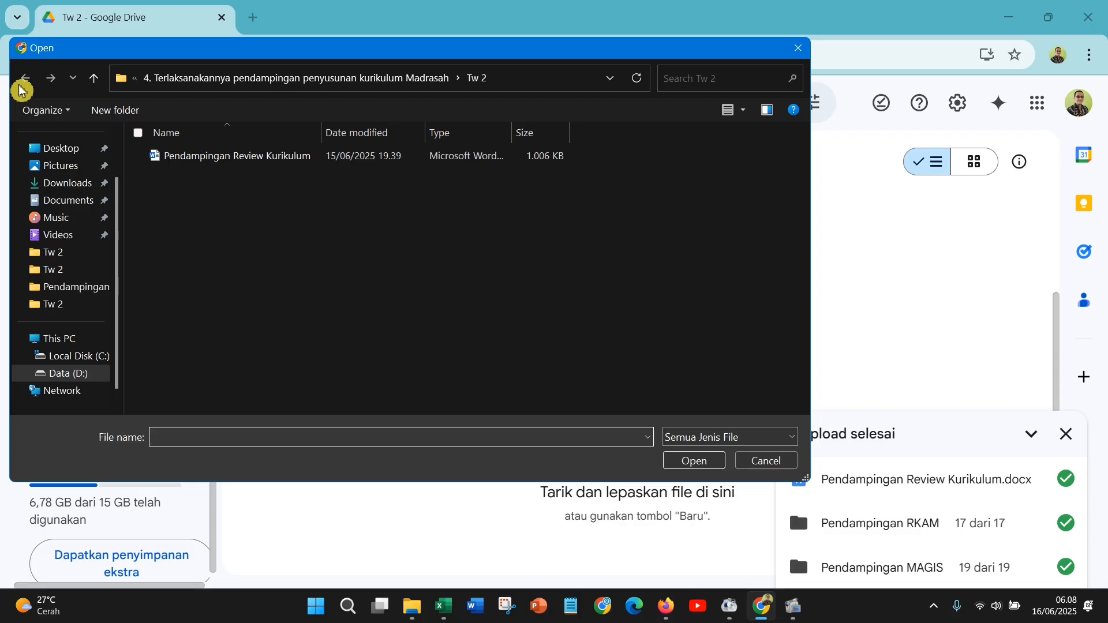
pyautogui.click(92, 80)
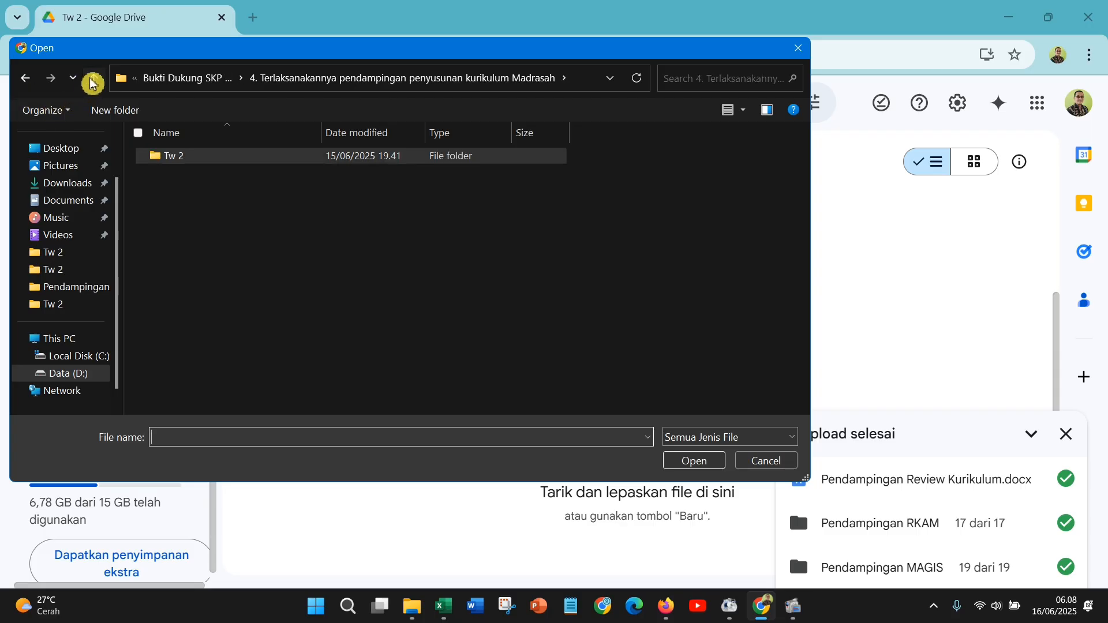
pyautogui.click(92, 81)
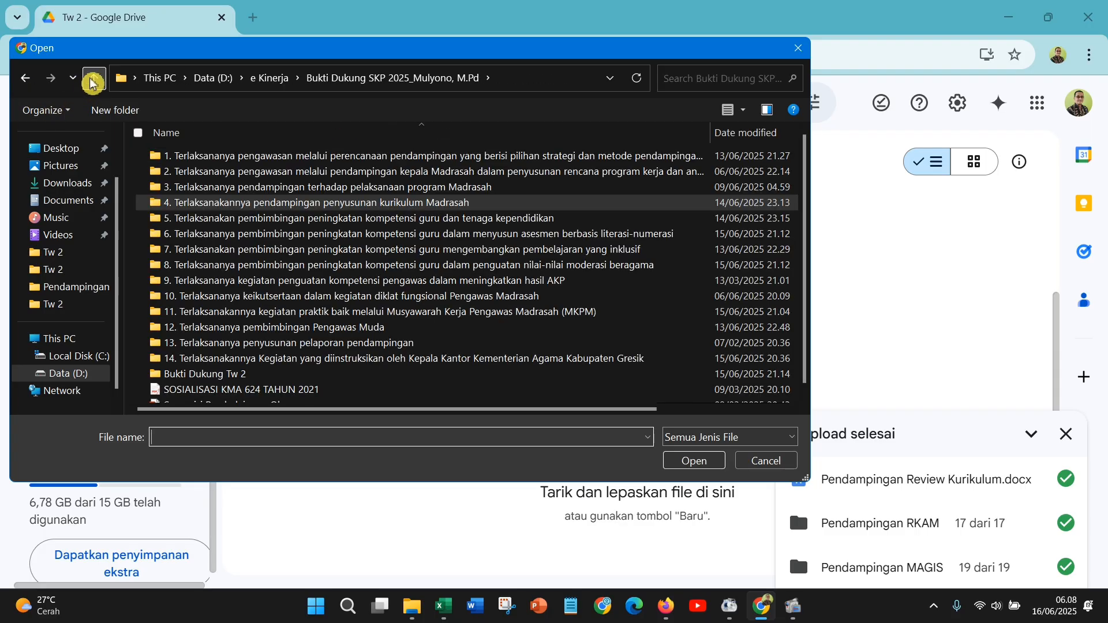
pyautogui.doubleClick(239, 222)
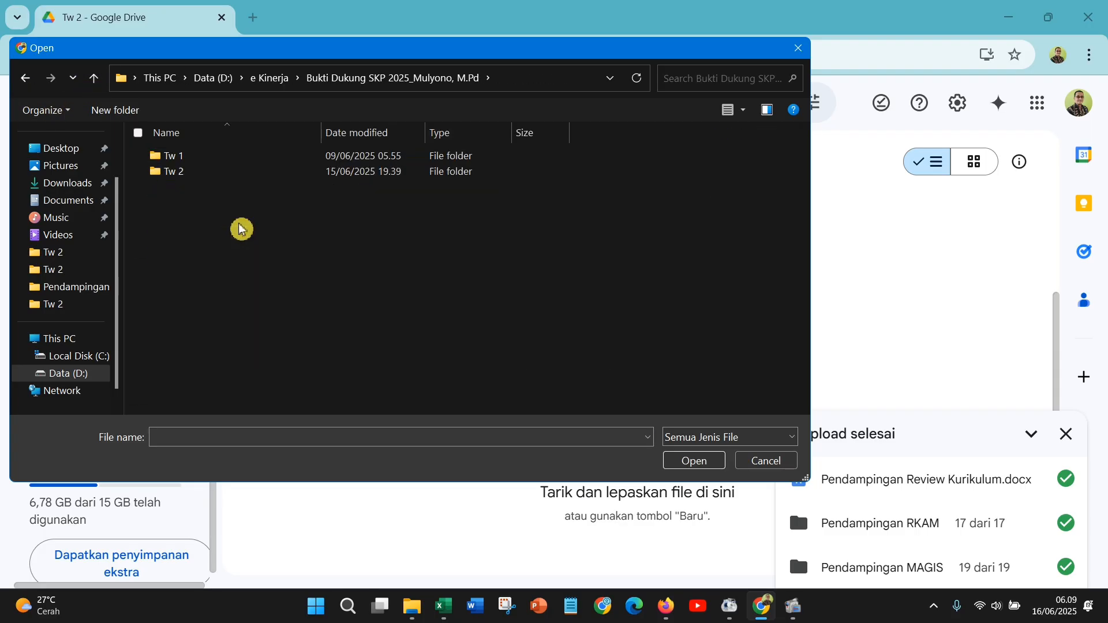
pyautogui.doubleClick(194, 182)
pyautogui.click(203, 160)
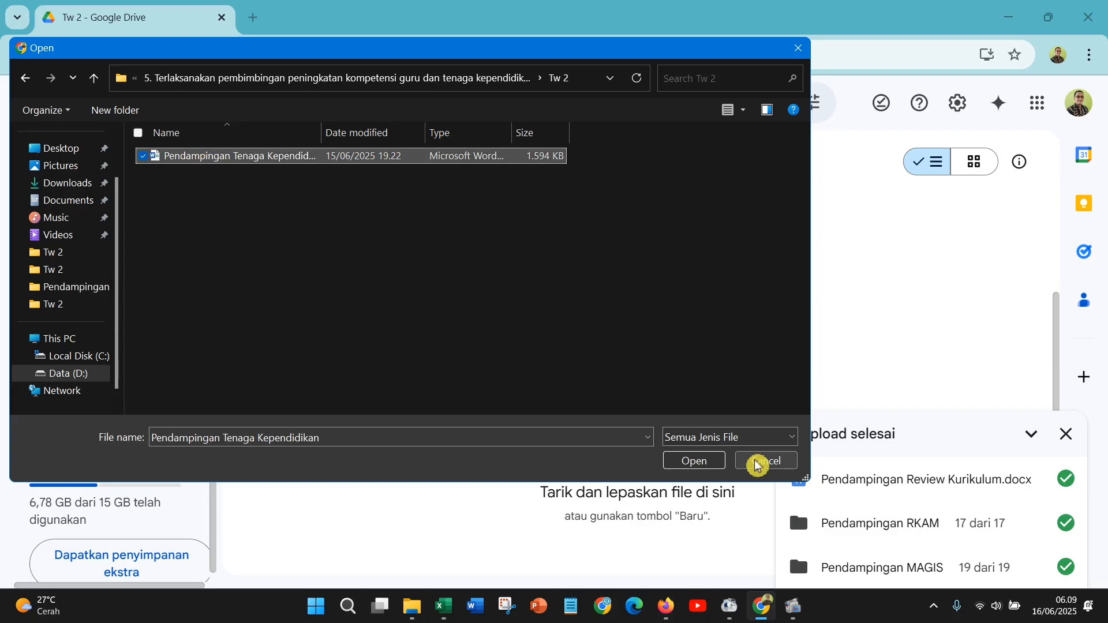
pyautogui.click(700, 462)
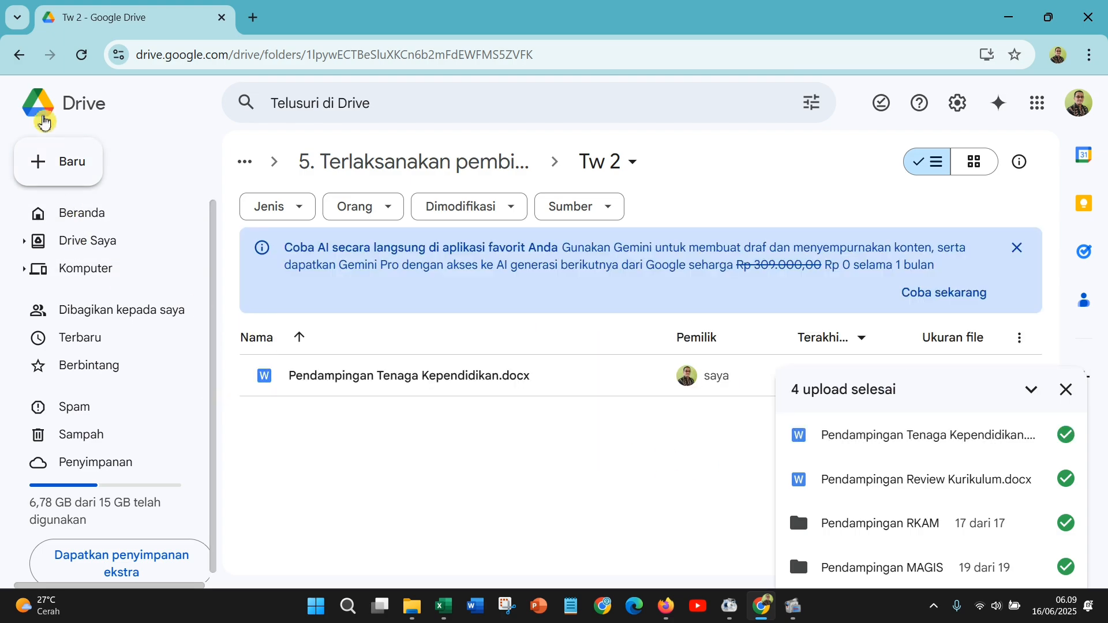
# - Return to the numbered folder list of Bukti Dukung SKP 2025 in Drive and open the Tw 2 folder inside folder 3
pyautogui.click(18, 56)
pyautogui.click(18, 56)
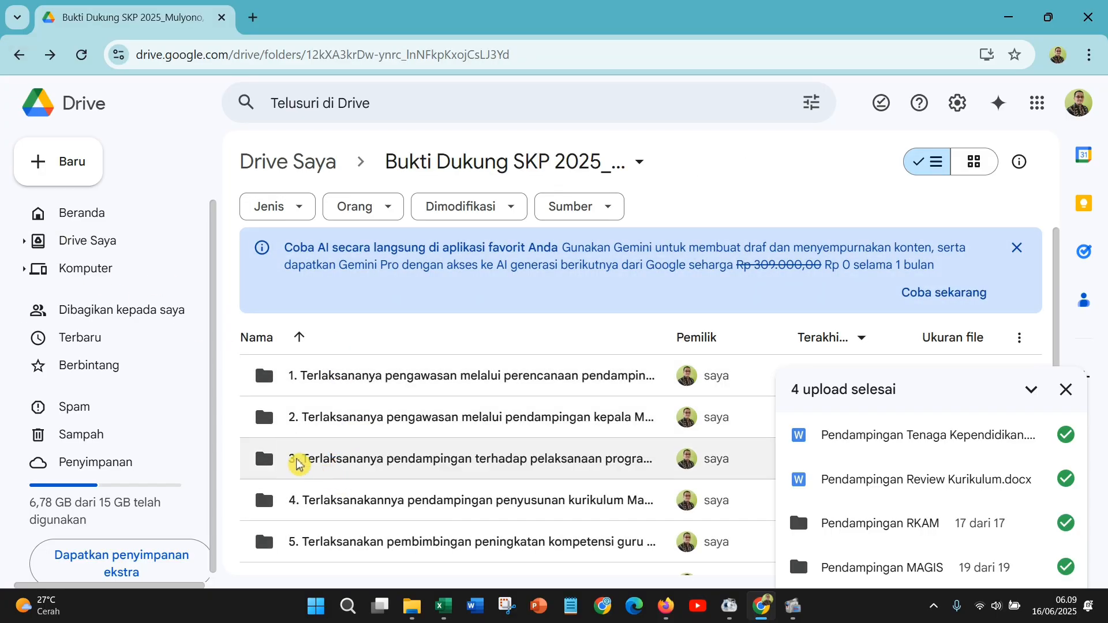
pyautogui.click(319, 466)
pyautogui.doubleClick(319, 466)
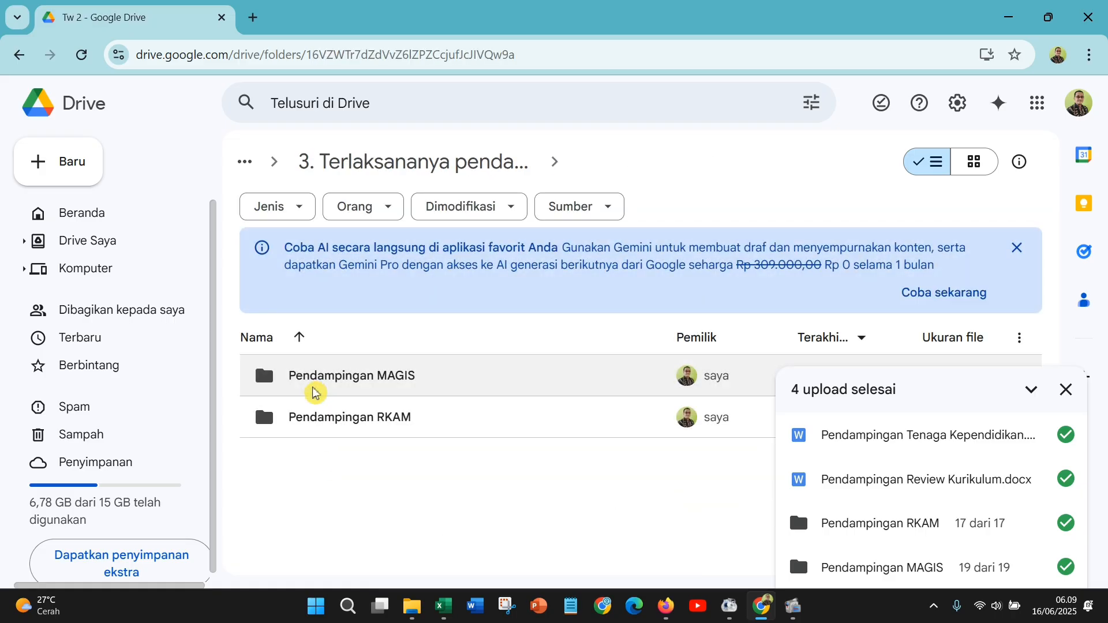
# - Check the contents of the Pendampingan MAGIS and Pendampingan RKAM folders, and go back up to folder 3
pyautogui.click(355, 385)
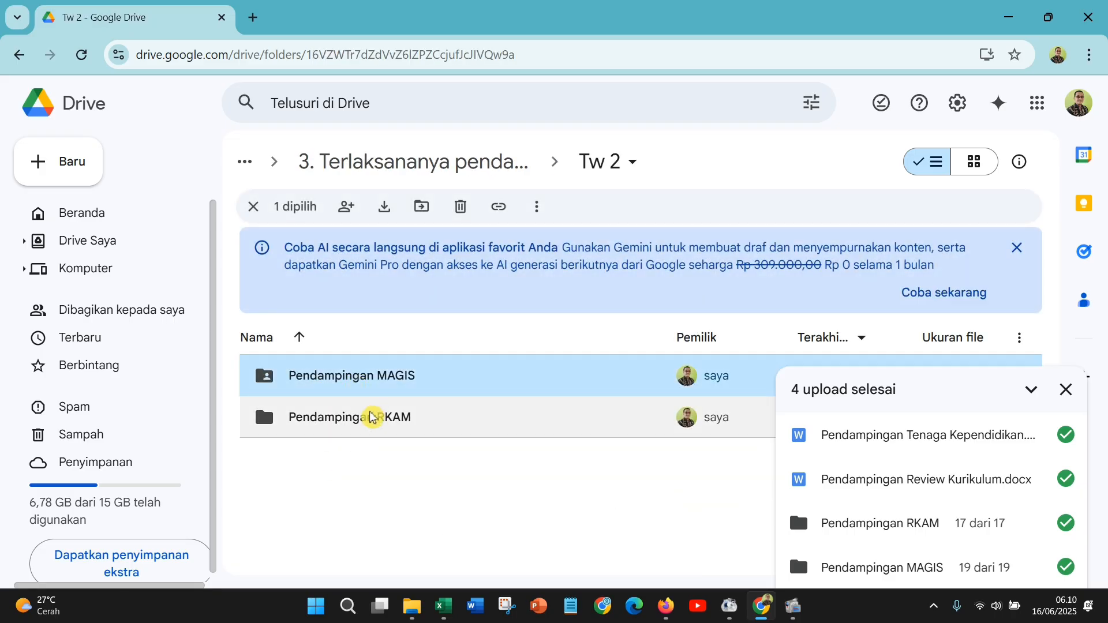
pyautogui.click(368, 418)
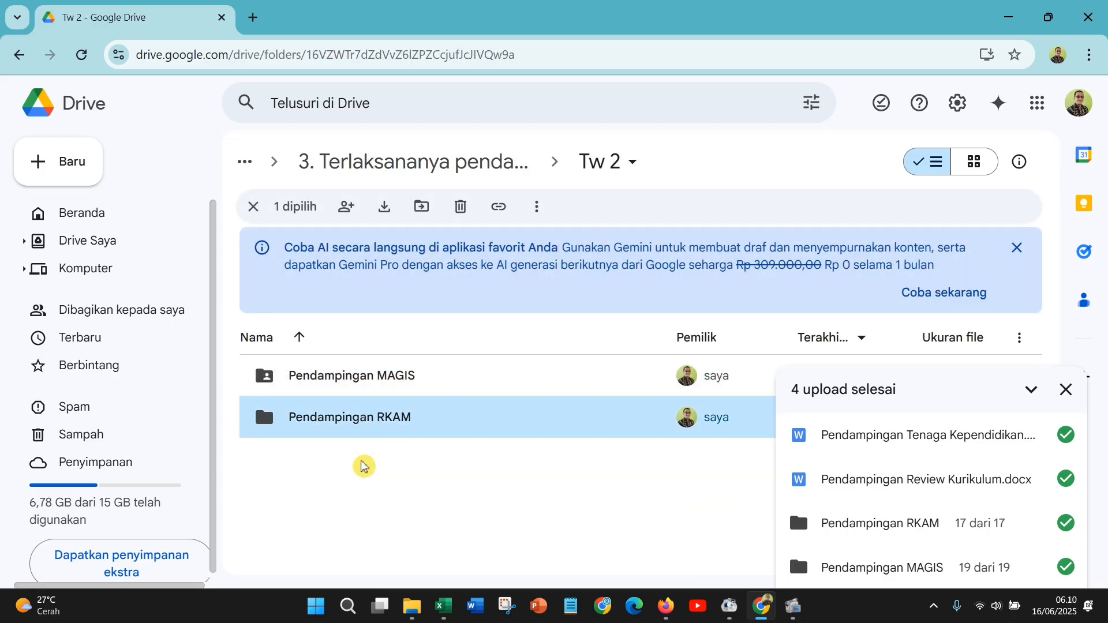
pyautogui.click(363, 383)
pyautogui.doubleClick(362, 383)
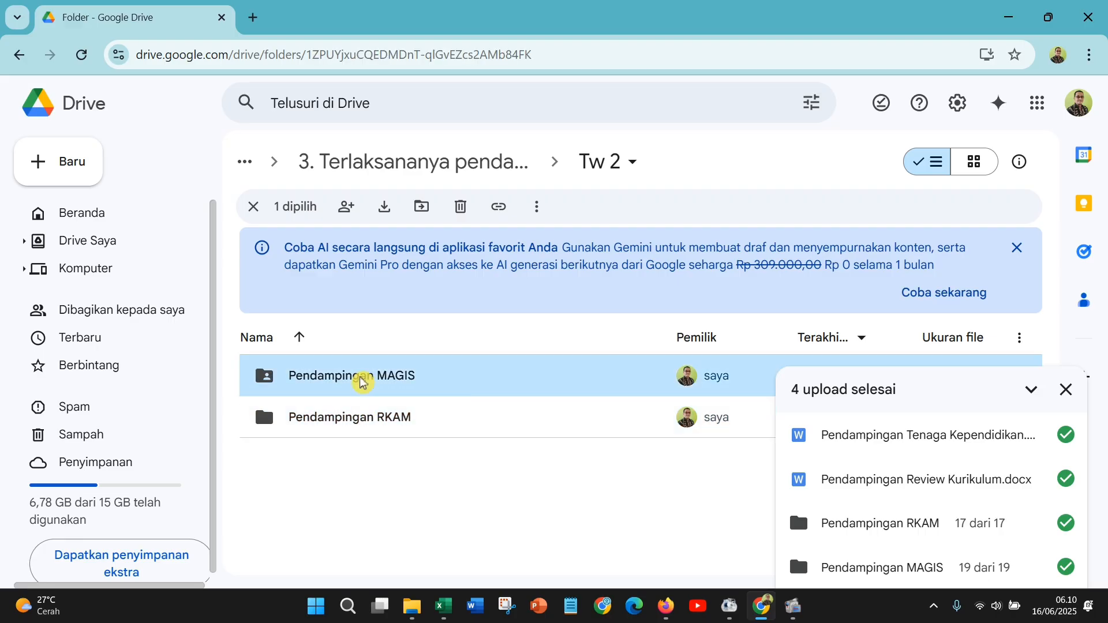
pyautogui.click(21, 58)
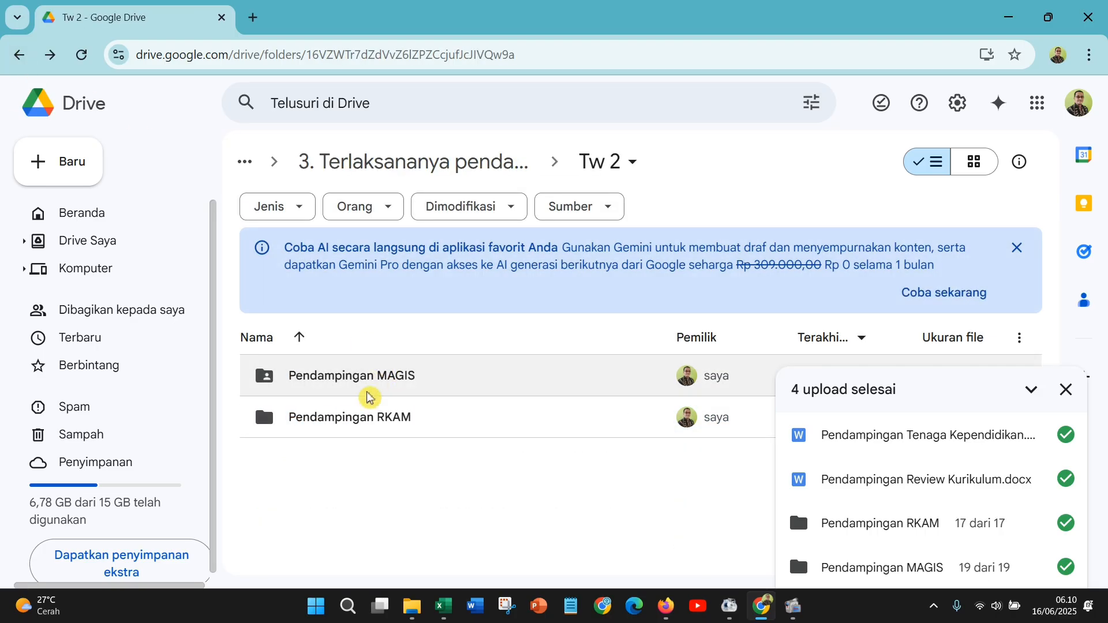
pyautogui.doubleClick(358, 425)
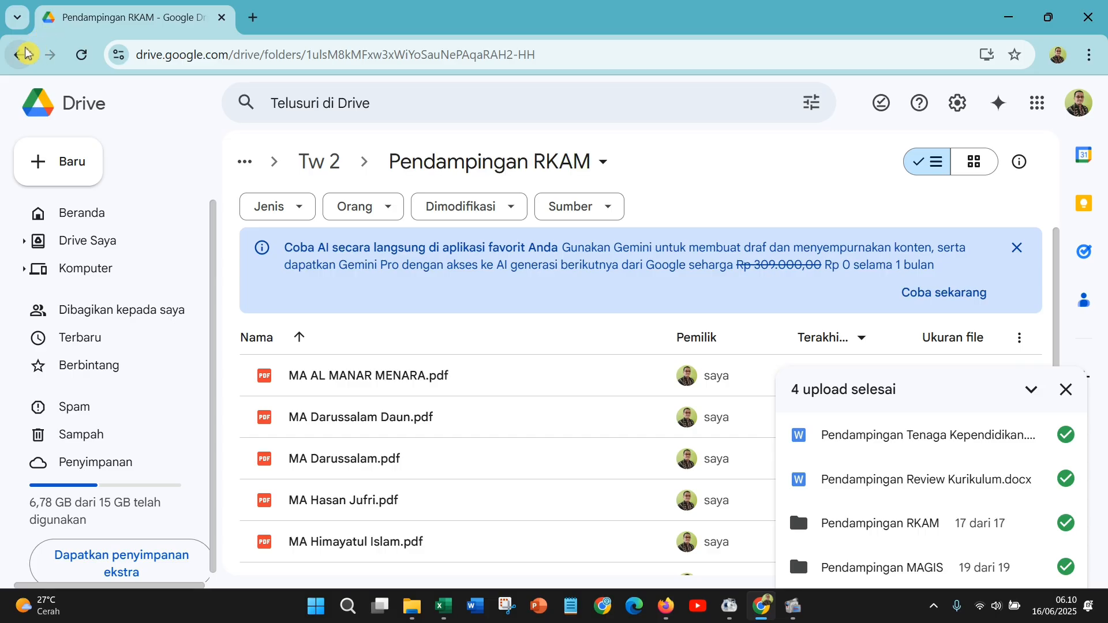
pyautogui.click(22, 56)
pyautogui.click(22, 57)
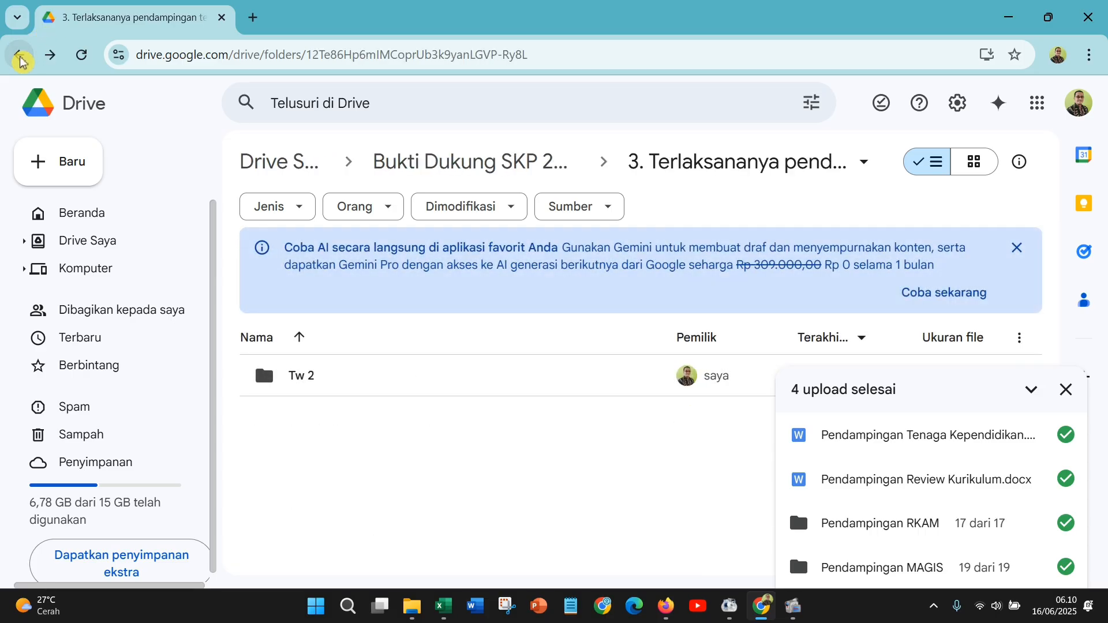
# - Share folder 3's Tw 2 folder with "Siapa saja yang memiliki link" as general access and copy its link
pyautogui.rightClick(302, 384)
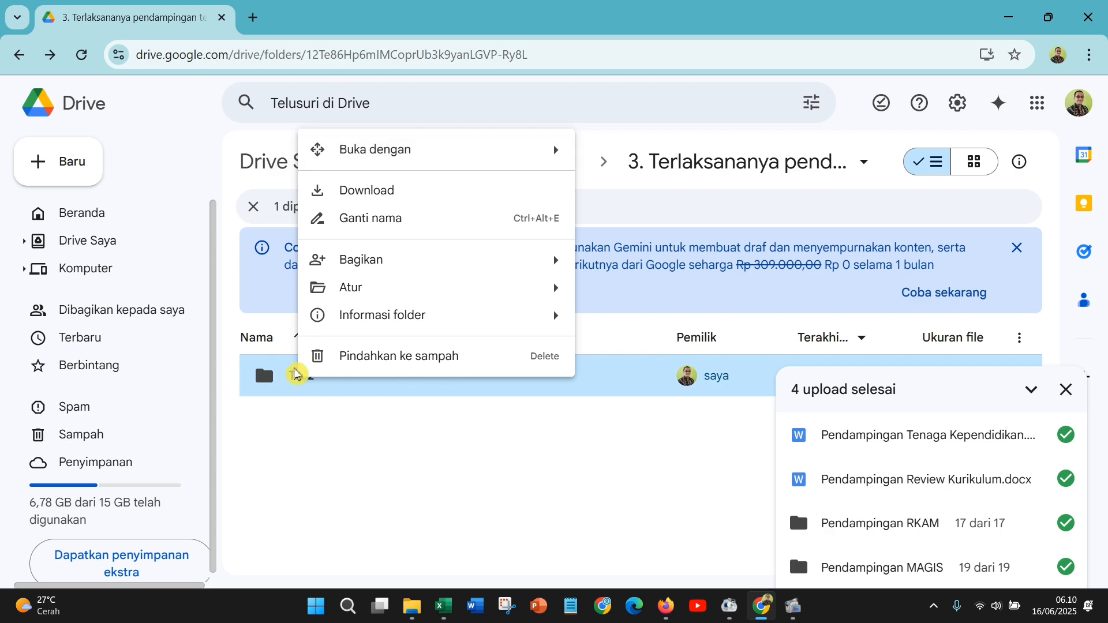
pyautogui.moveTo(384, 266)
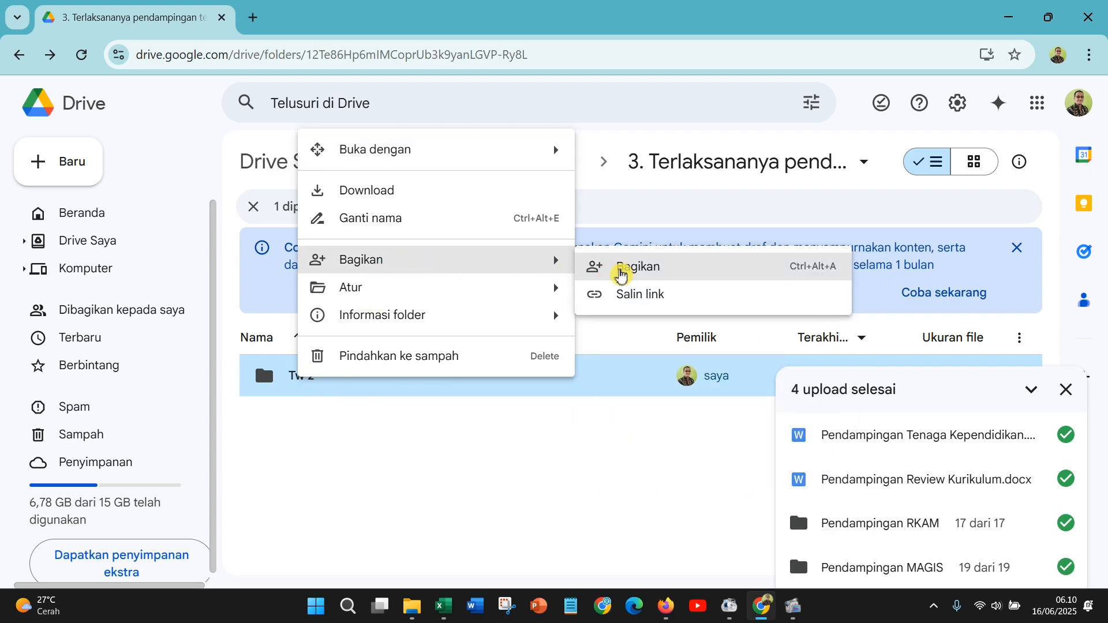
pyautogui.click(622, 274)
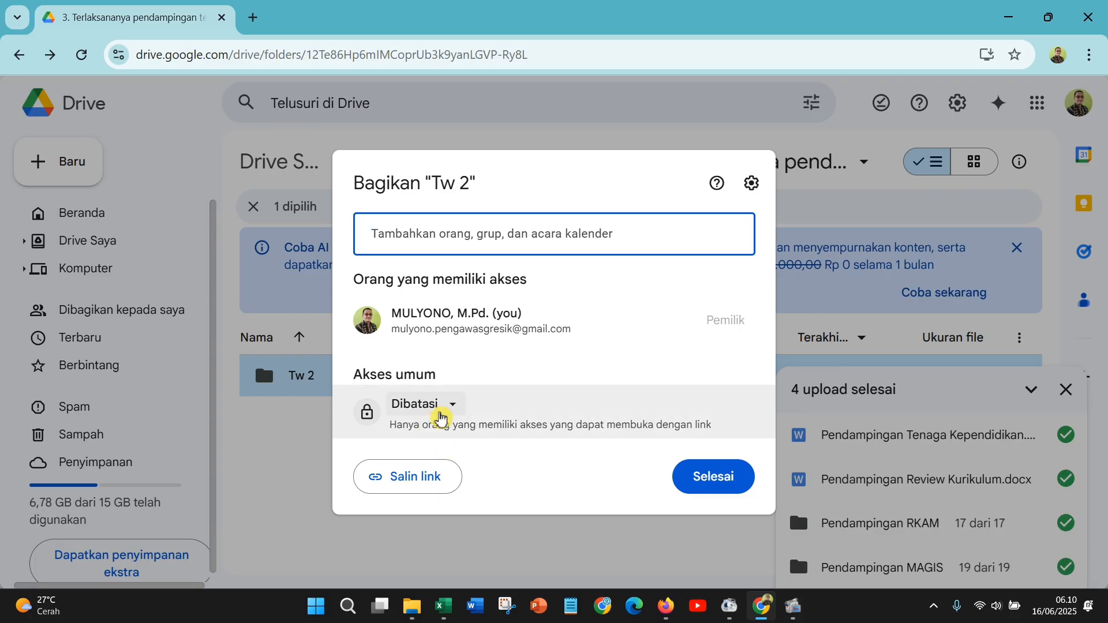
pyautogui.click(442, 416)
pyautogui.click(456, 492)
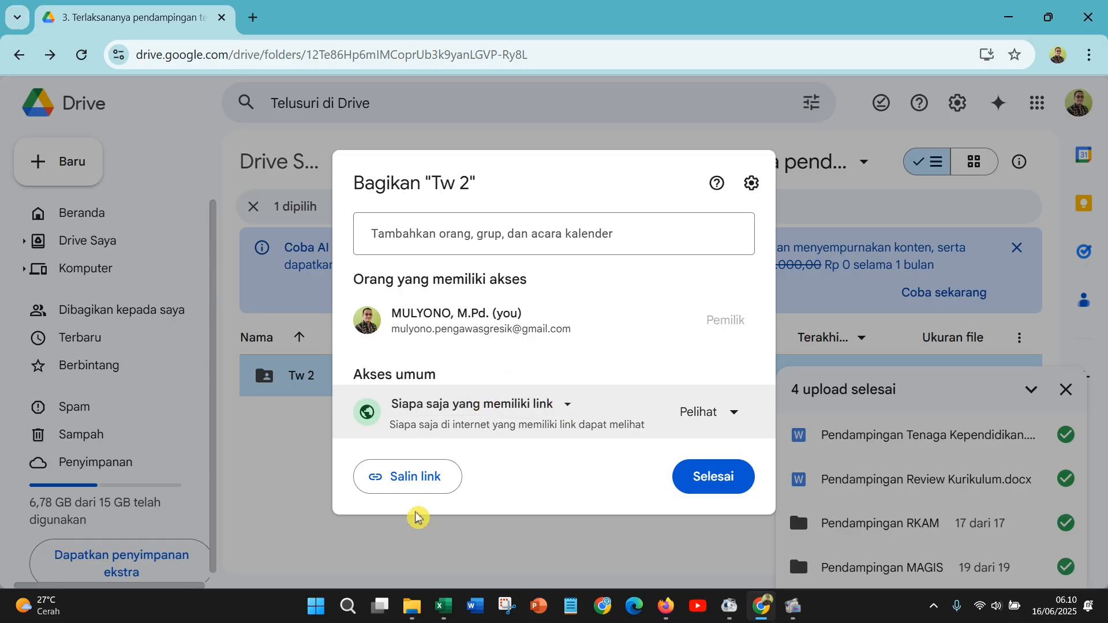
pyautogui.click(413, 486)
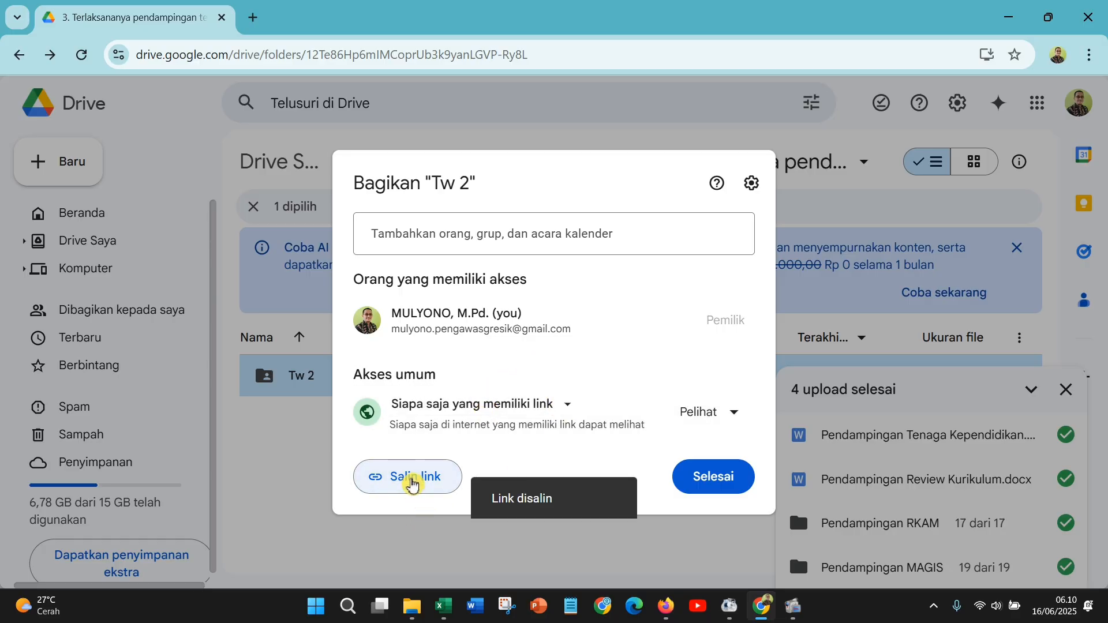
# - Switch to the Excel Triwulan_Tahunan sheet and replace item 3's TW 2 Link Google Drive entry with the copied folder link
pyautogui.click(453, 611)
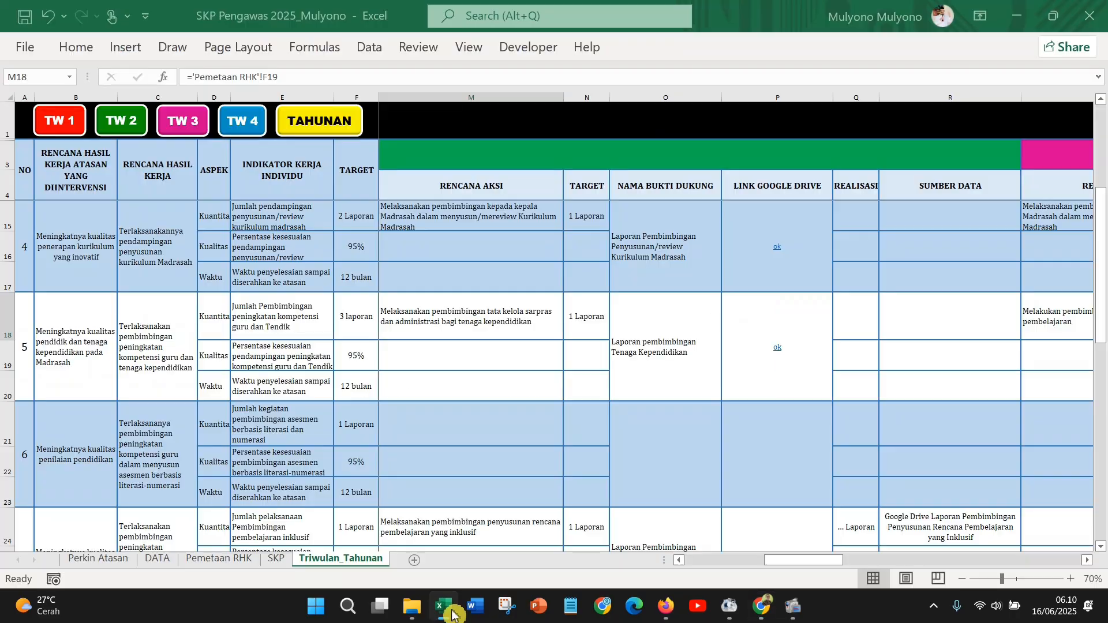
pyautogui.scroll(4, 402, 351)
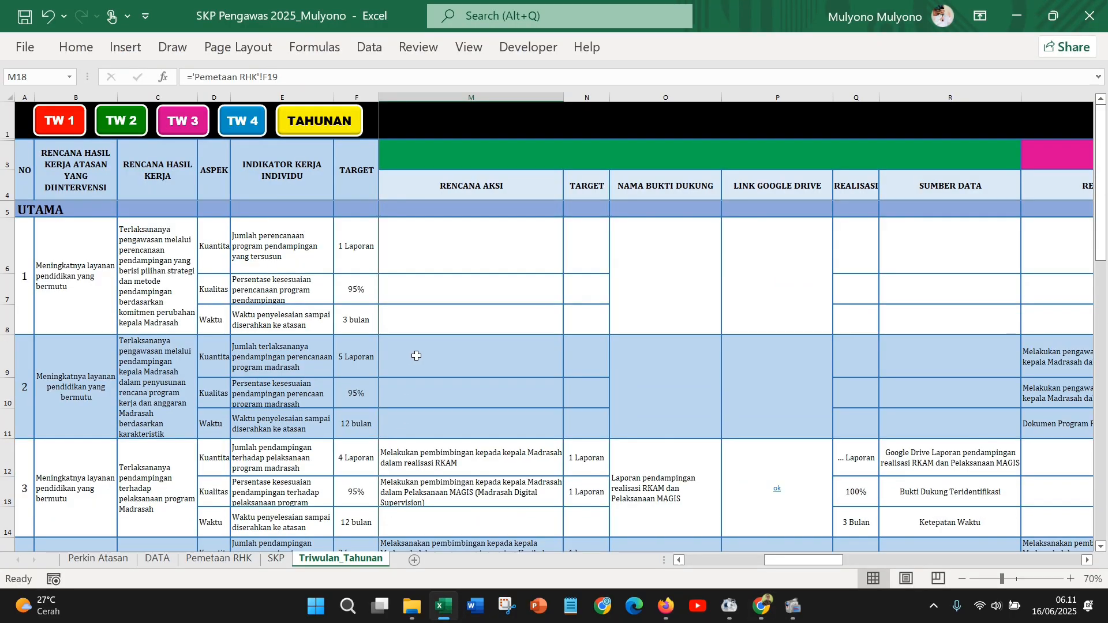
pyautogui.scroll(-2, 416, 356)
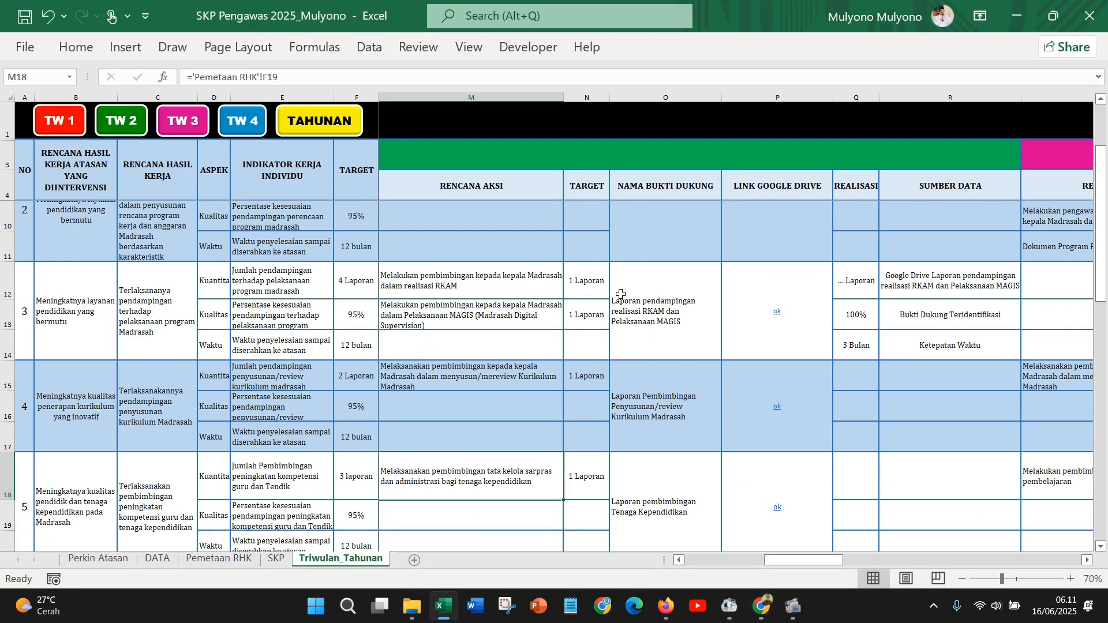
pyautogui.click(140, 131)
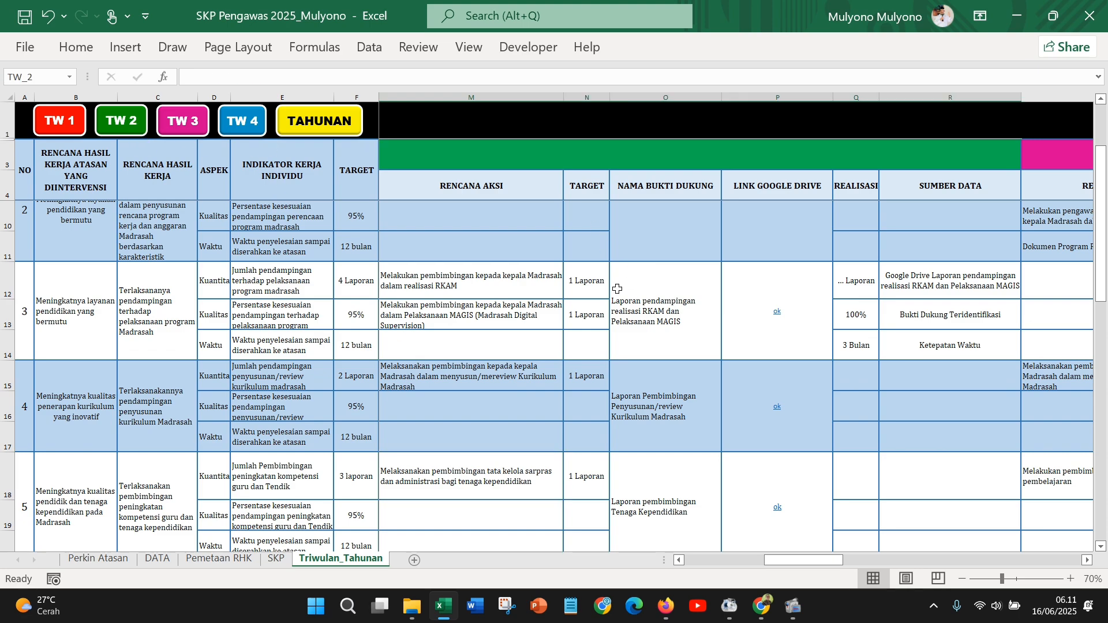
pyautogui.click(739, 304)
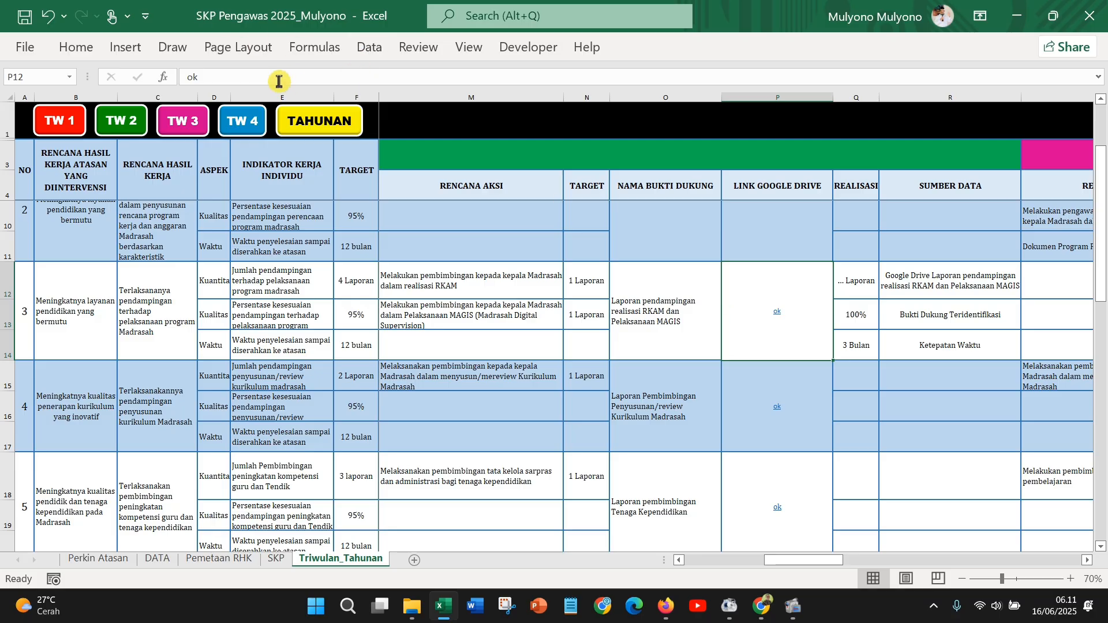
pyautogui.doubleClick(193, 78)
pyautogui.rightClick(195, 82)
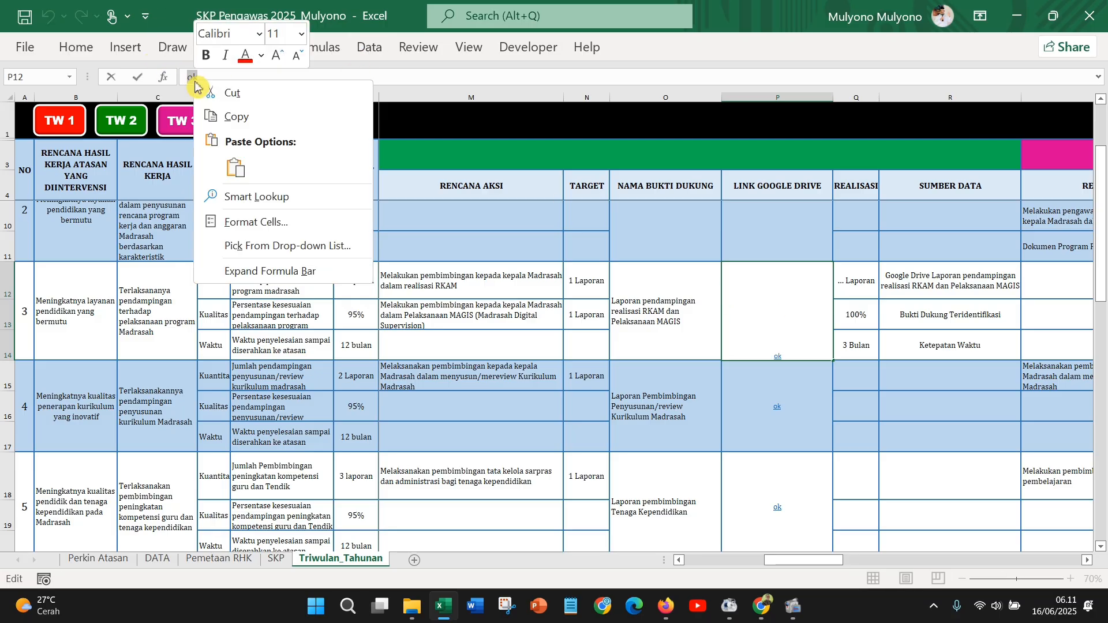
pyautogui.click(235, 167)
pyautogui.press('Return')
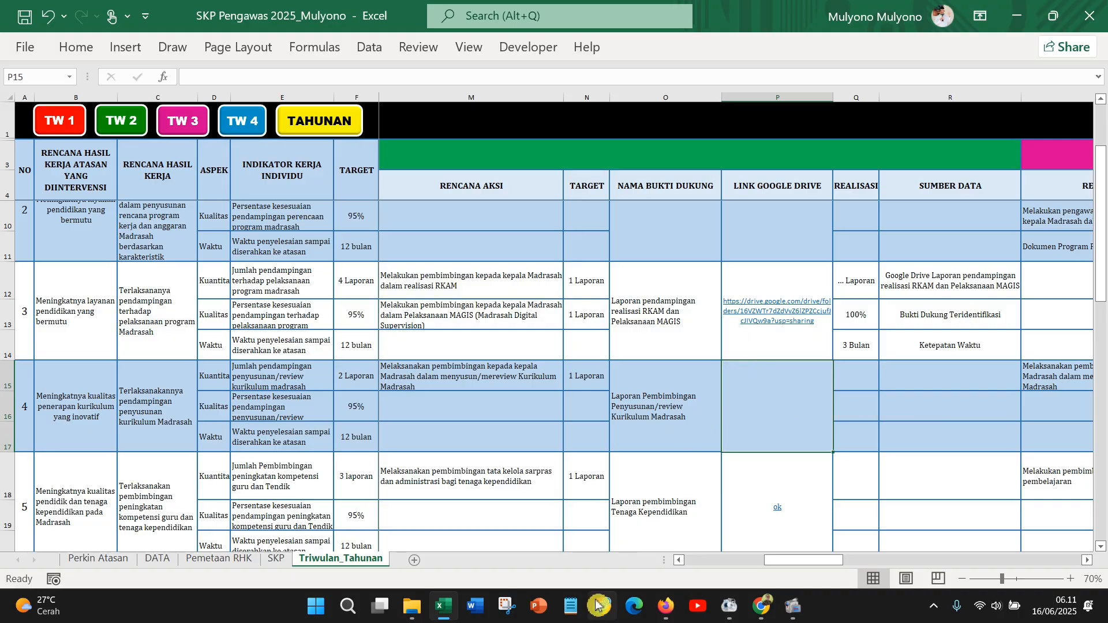
# - Switch back to Google Drive in Chrome, finish sharing the Tw 2 folder, and open the Tw 2 folder inside folder 4
pyautogui.moveTo(670, 612)
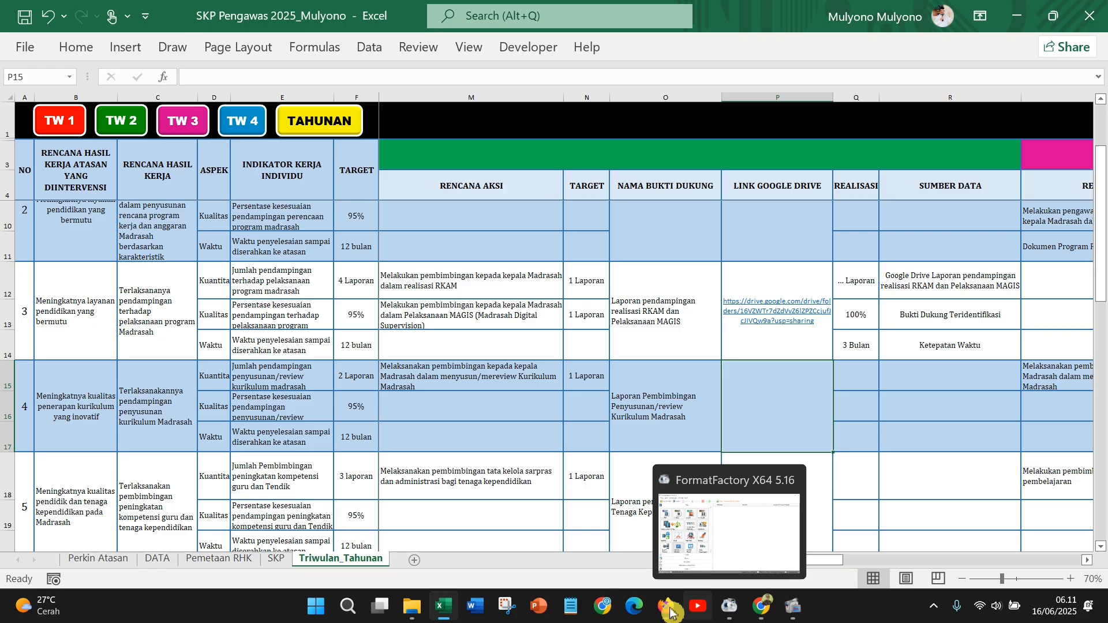
pyautogui.click(763, 606)
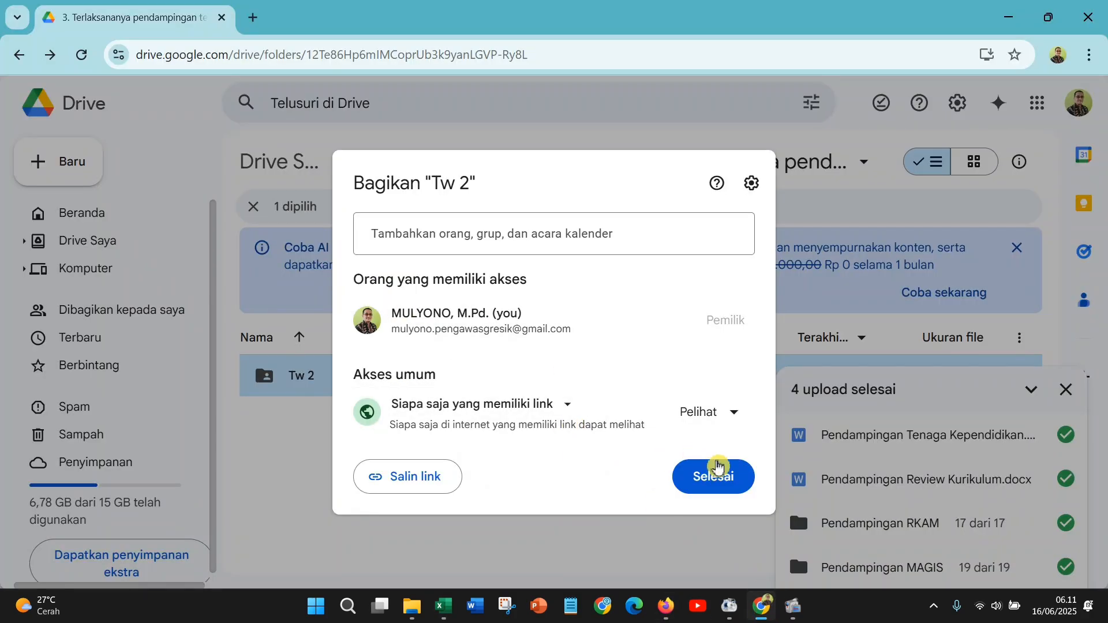
pyautogui.click(713, 477)
pyautogui.doubleClick(341, 516)
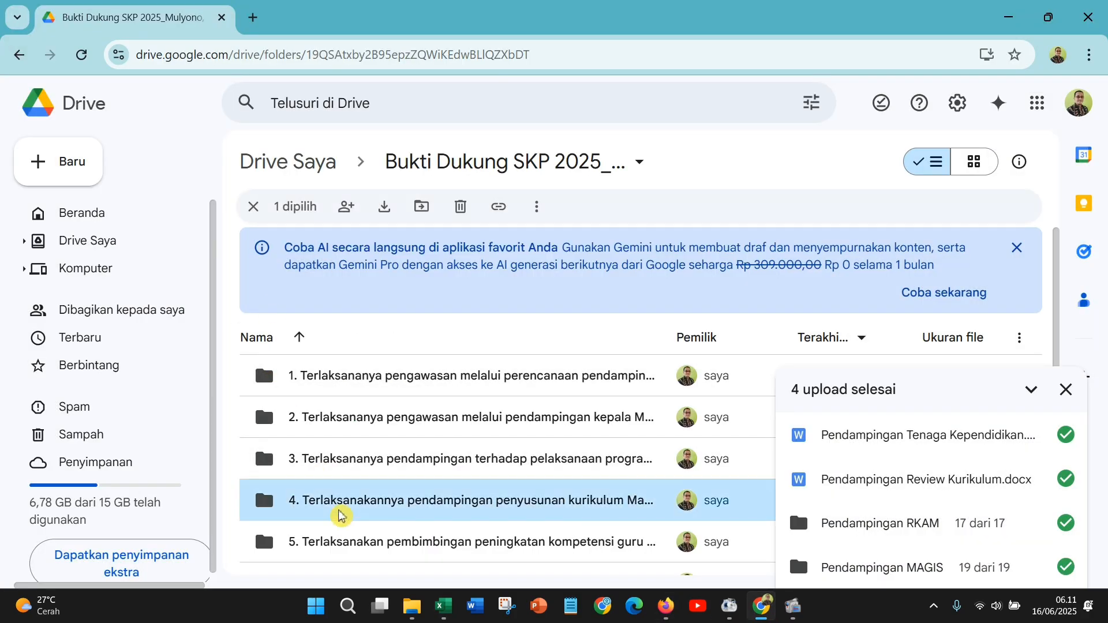
pyautogui.doubleClick(345, 392)
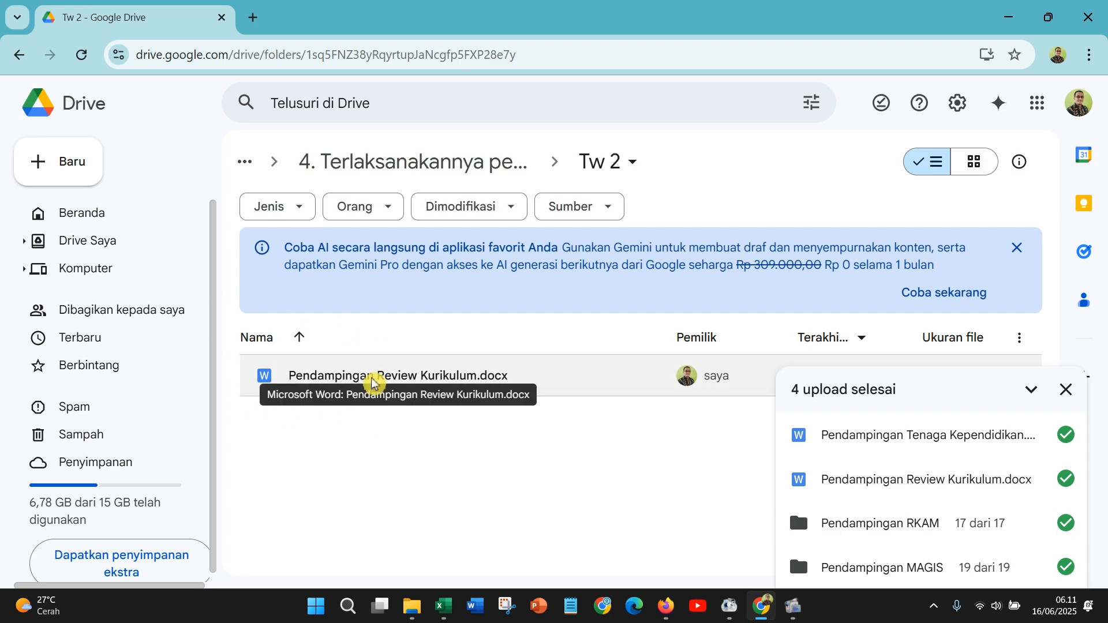
# - Share Pendampingan Review Kurikulum.docx with "Siapa saja yang memiliki link" as general access and copy its link
pyautogui.rightClick(313, 384)
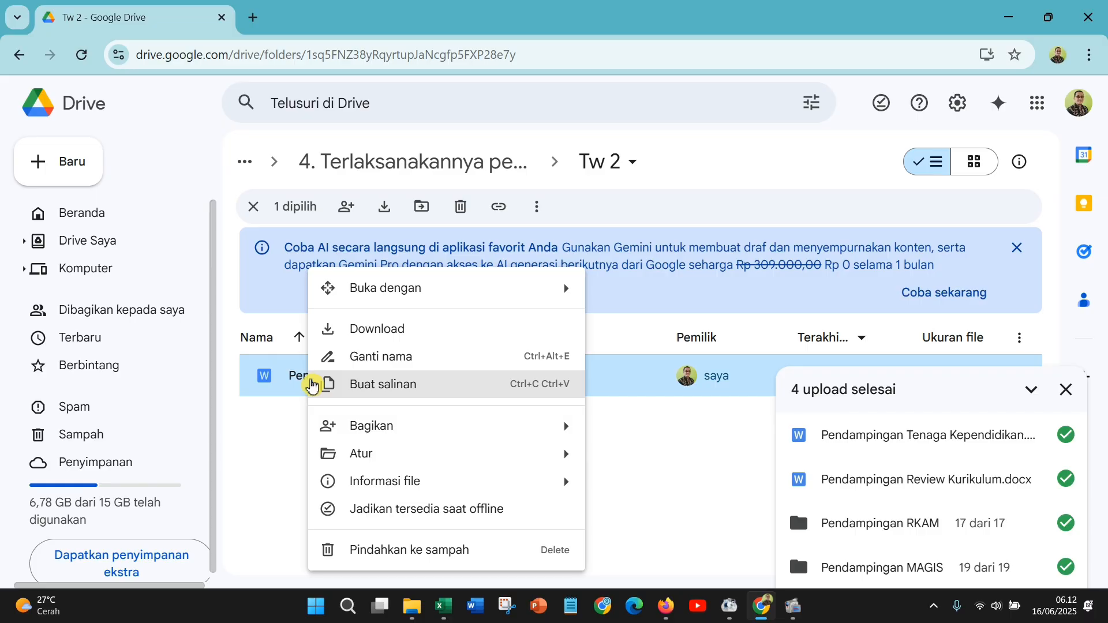
pyautogui.moveTo(483, 438)
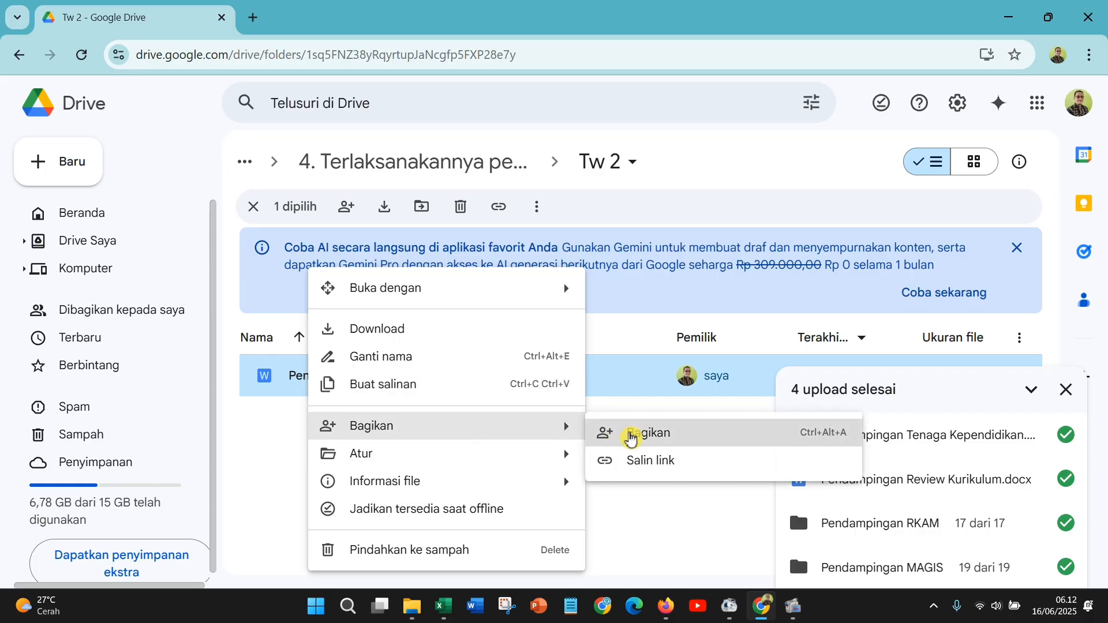
pyautogui.click(631, 433)
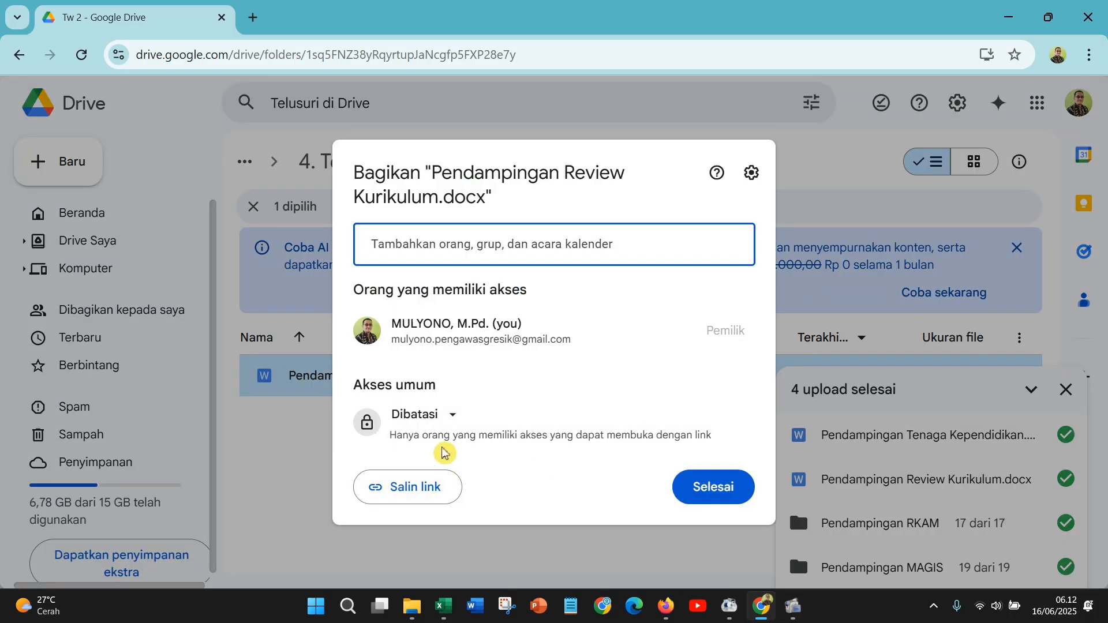
pyautogui.click(452, 417)
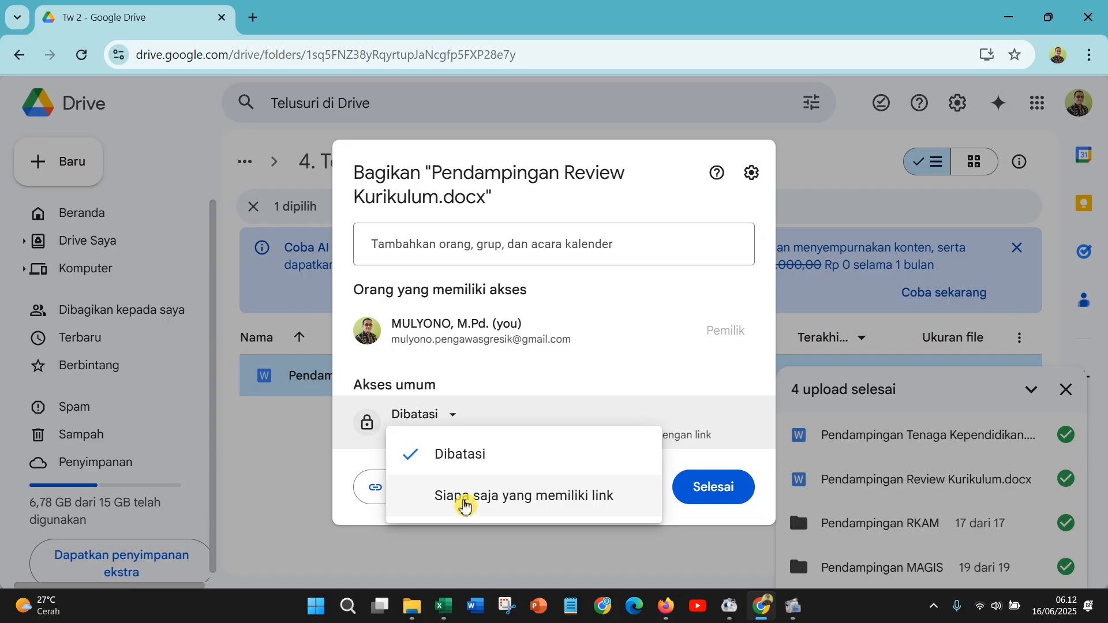
pyautogui.click(466, 506)
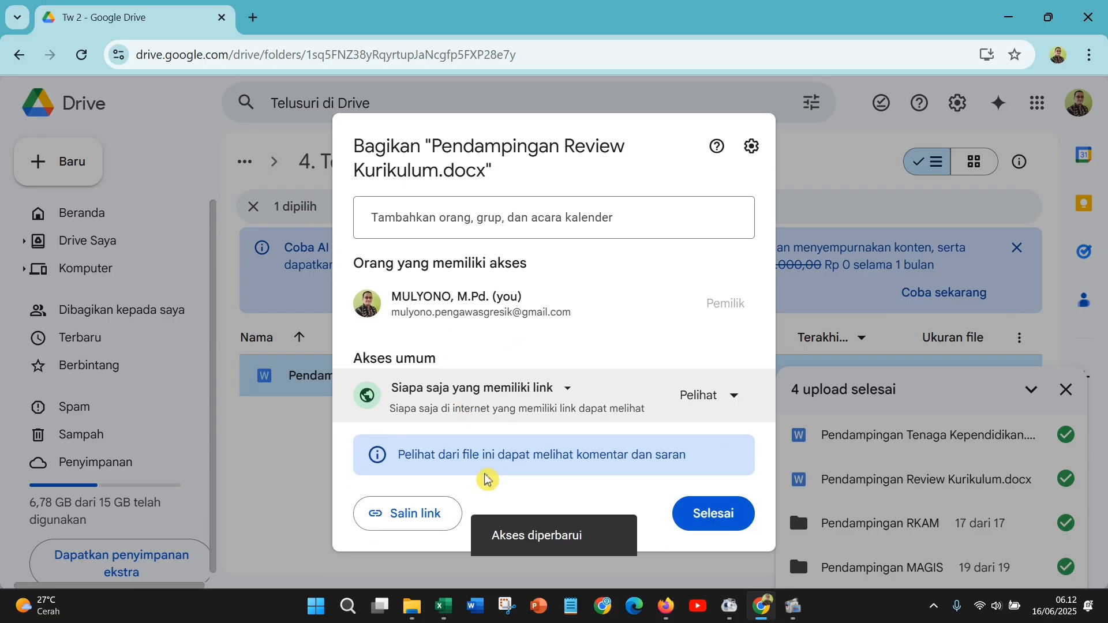
pyautogui.click(403, 517)
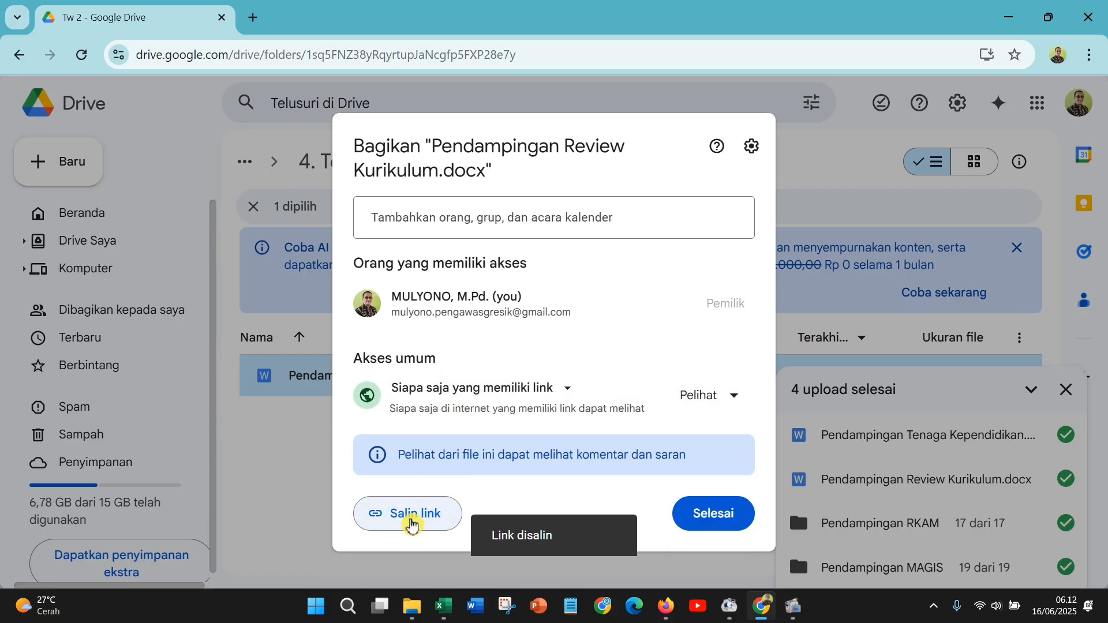
# - Switch to the Excel Triwulan_Tahunan sheet and paste the copied document link into item 4's TW 2 Link Google Drive cell
pyautogui.click(444, 606)
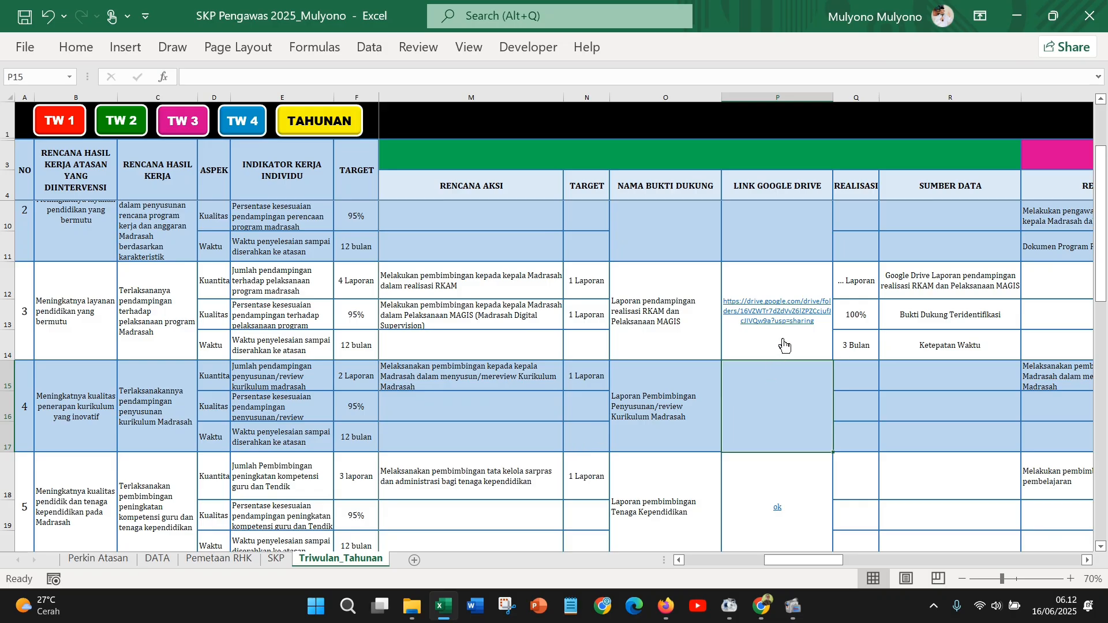
pyautogui.click(227, 82)
pyautogui.click(74, 48)
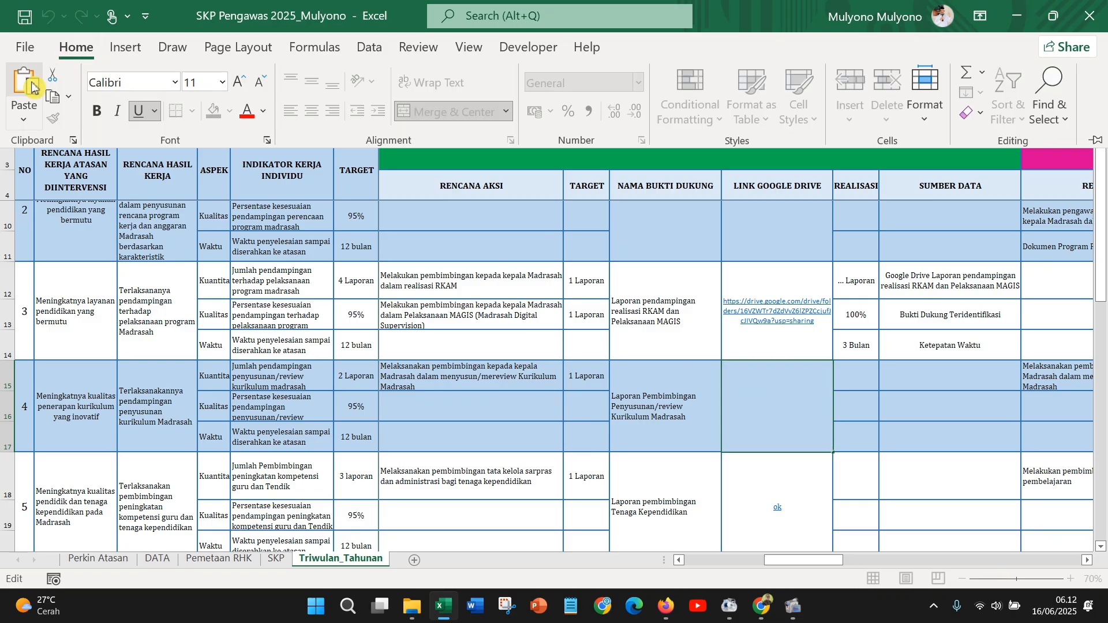
pyautogui.click(25, 86)
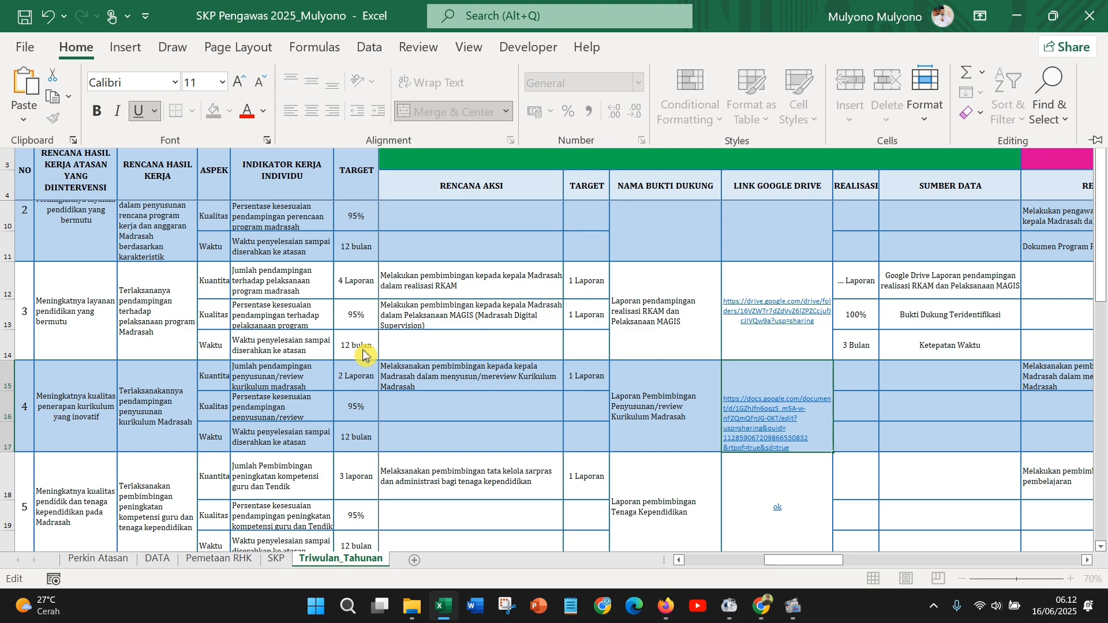
pyautogui.click(747, 467)
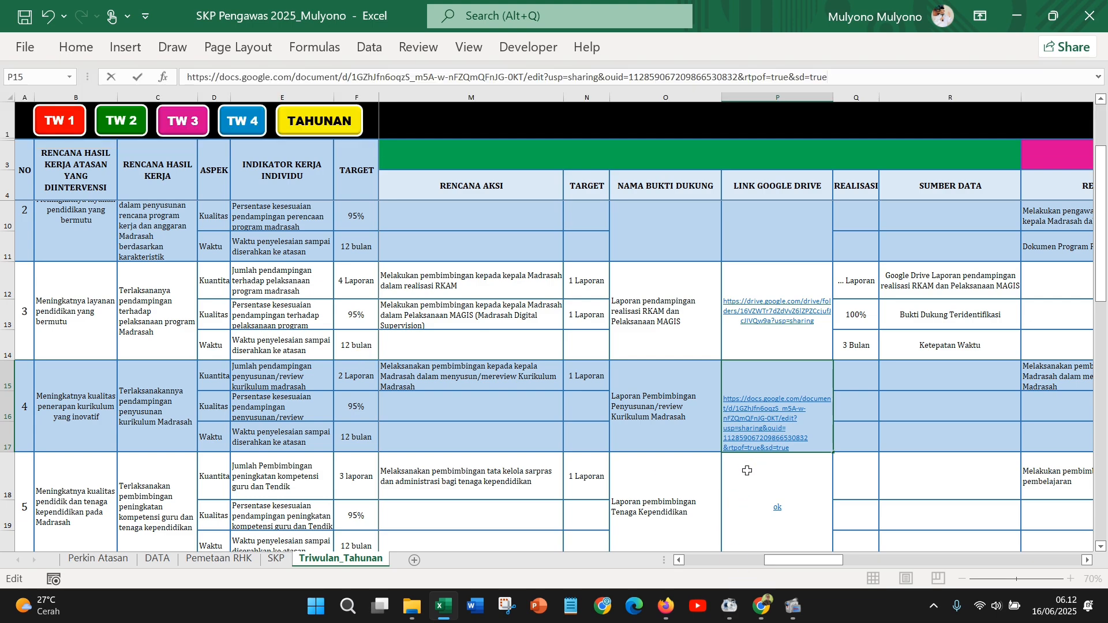
pyautogui.click(747, 471)
pyautogui.scroll(-2, 747, 472)
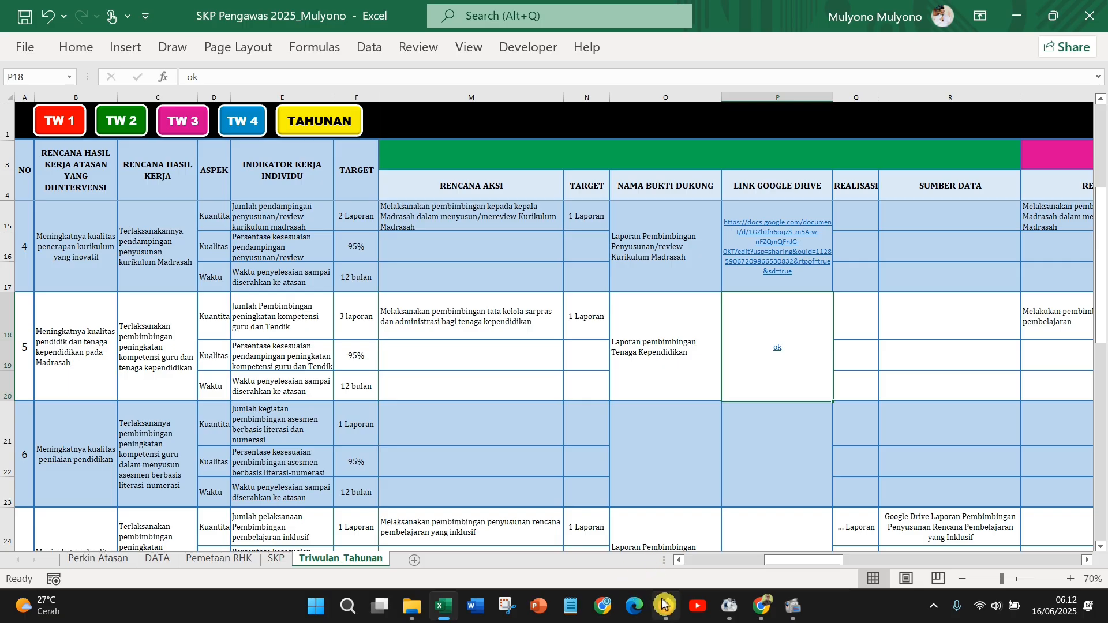
# - Switch back to Google Drive in Chrome, finish sharing the curriculum document, and open the Tw 2 folder inside folder 5
pyautogui.click(760, 615)
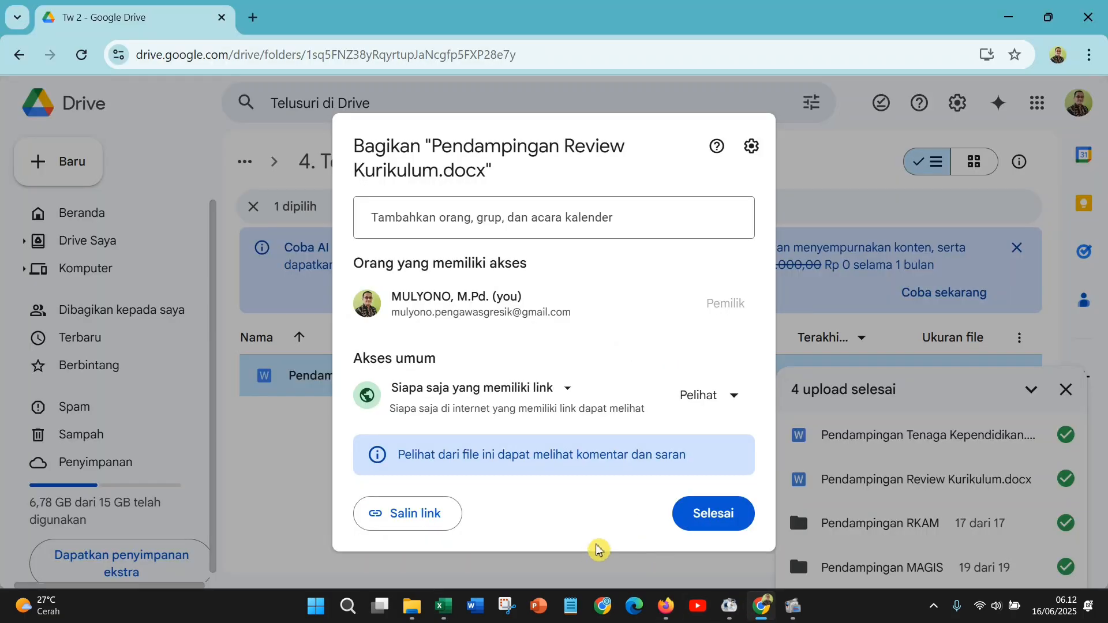
pyautogui.click(703, 522)
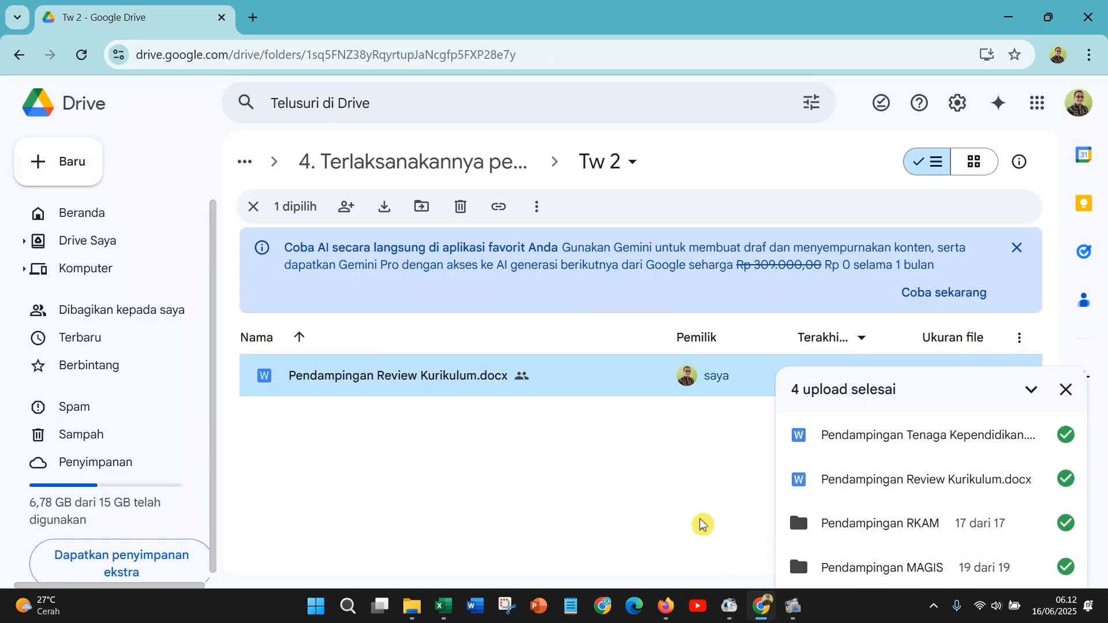
pyautogui.click(17, 60)
pyautogui.click(16, 60)
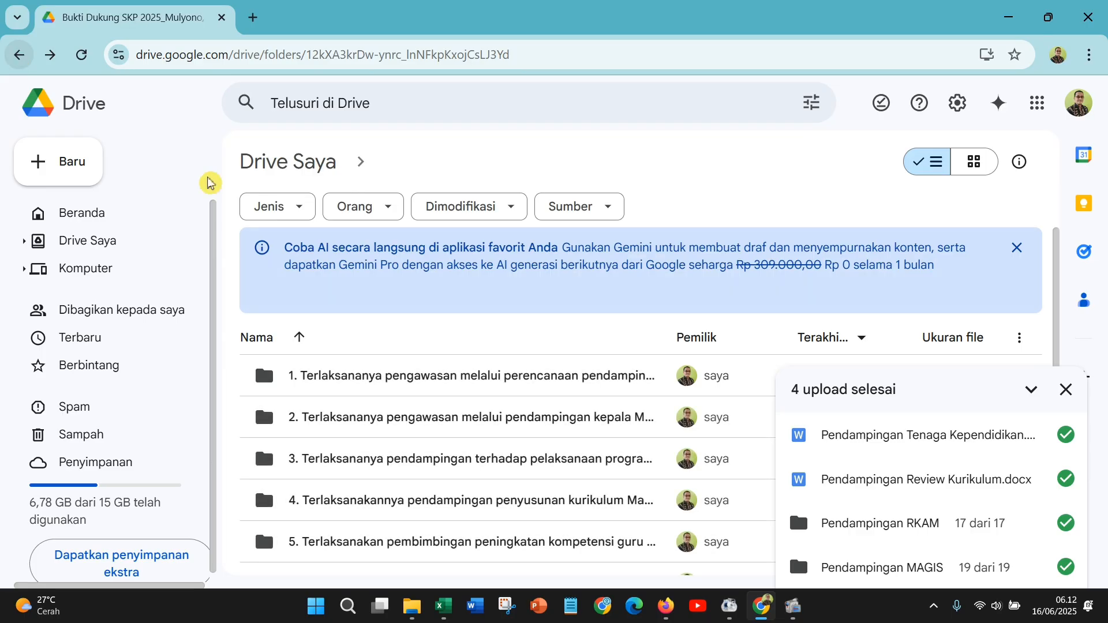
pyautogui.doubleClick(352, 400)
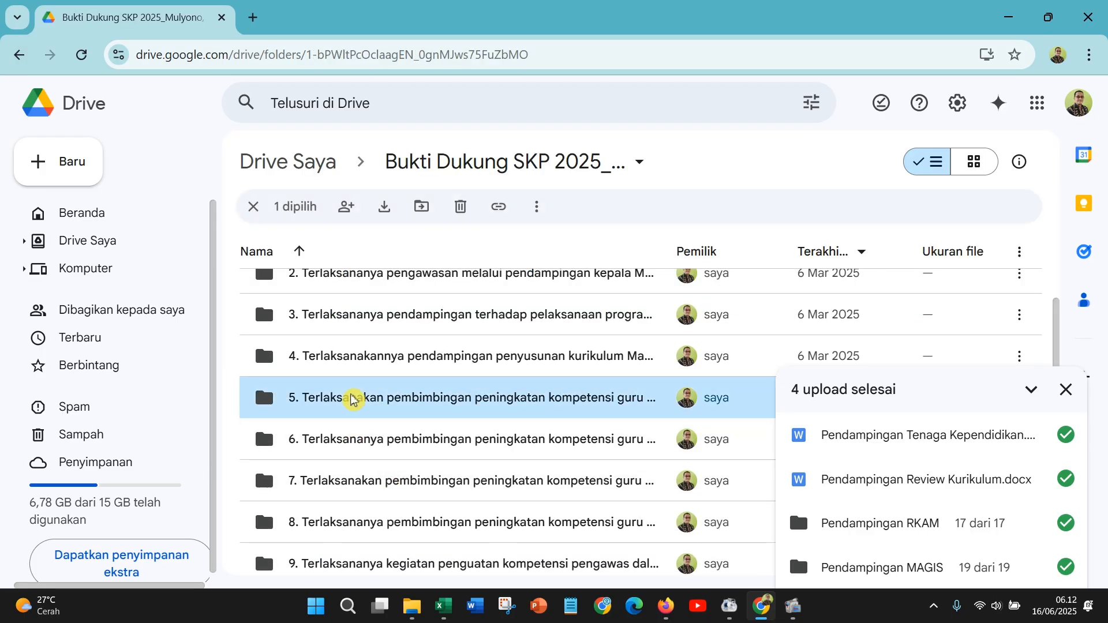
pyautogui.doubleClick(336, 423)
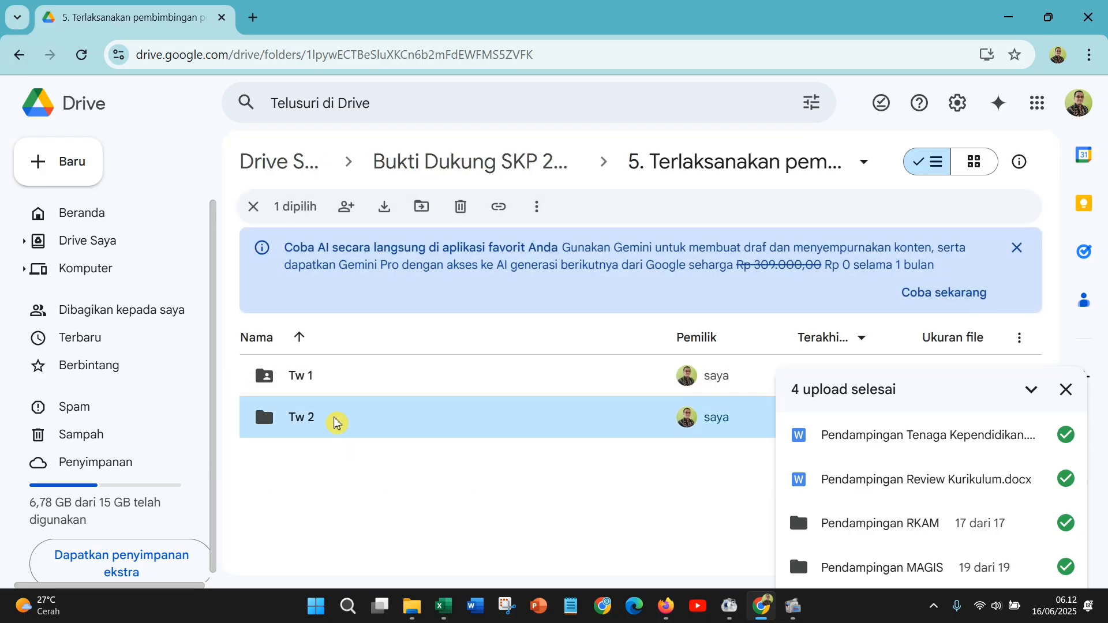
# - Share Pendampingan Tenaga Kependidikan.docx with "Siapa saja yang memiliki link" as general access and copy its link
pyautogui.rightClick(328, 396)
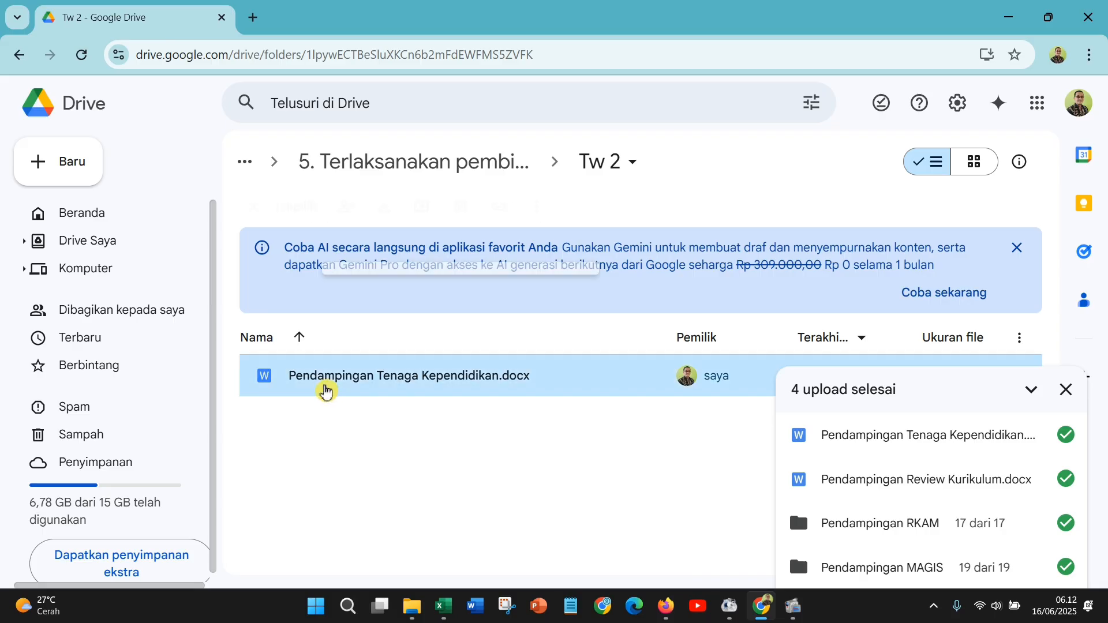
pyautogui.moveTo(504, 428)
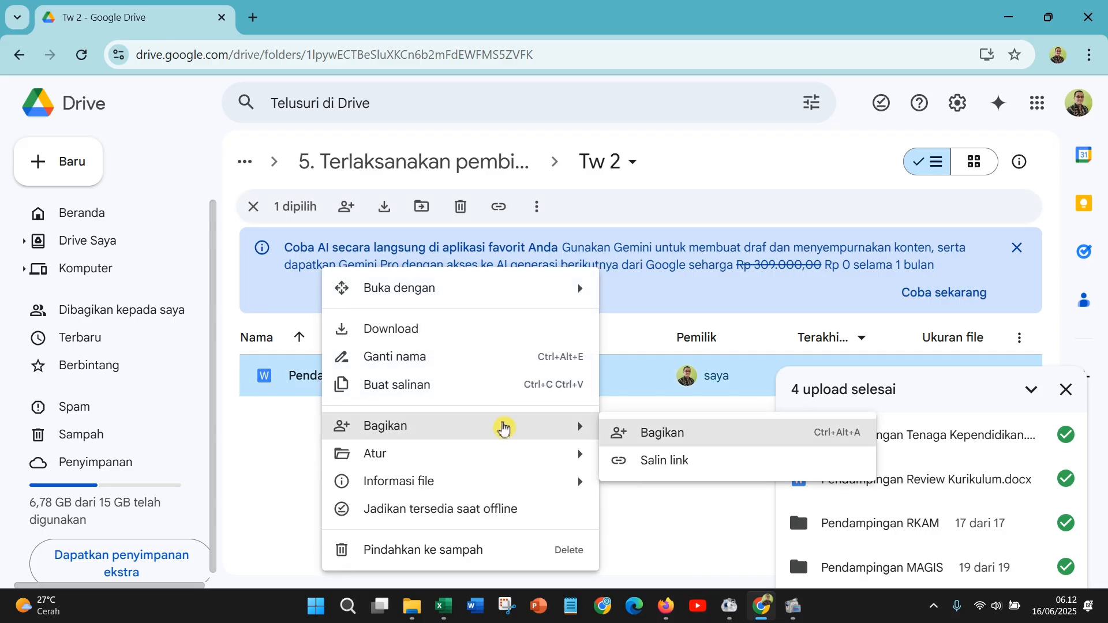
pyautogui.click(680, 439)
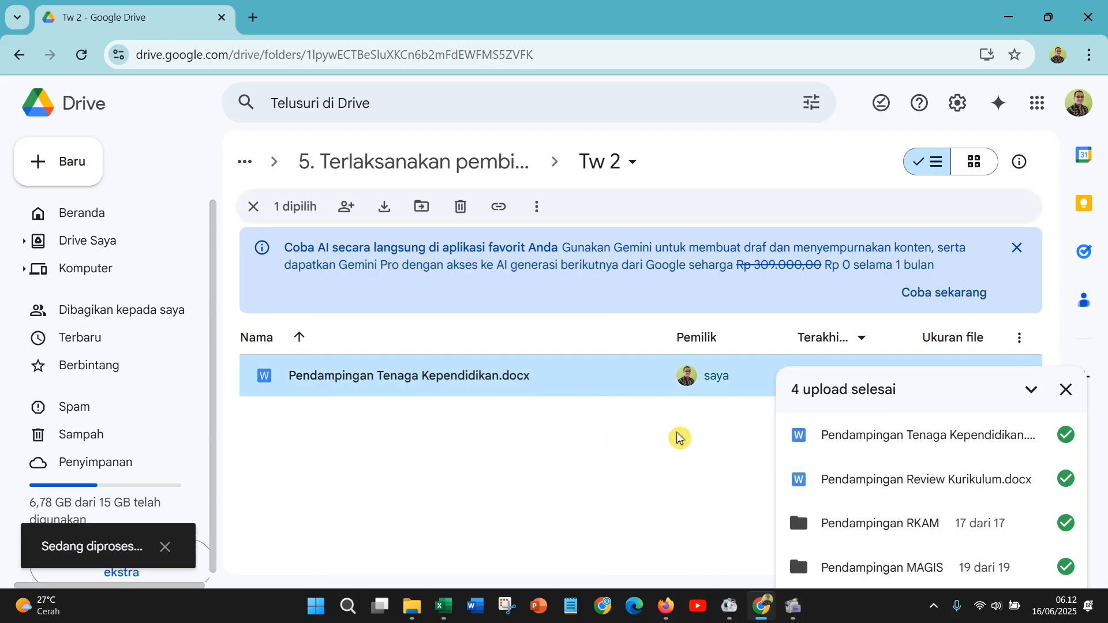
pyautogui.click(459, 427)
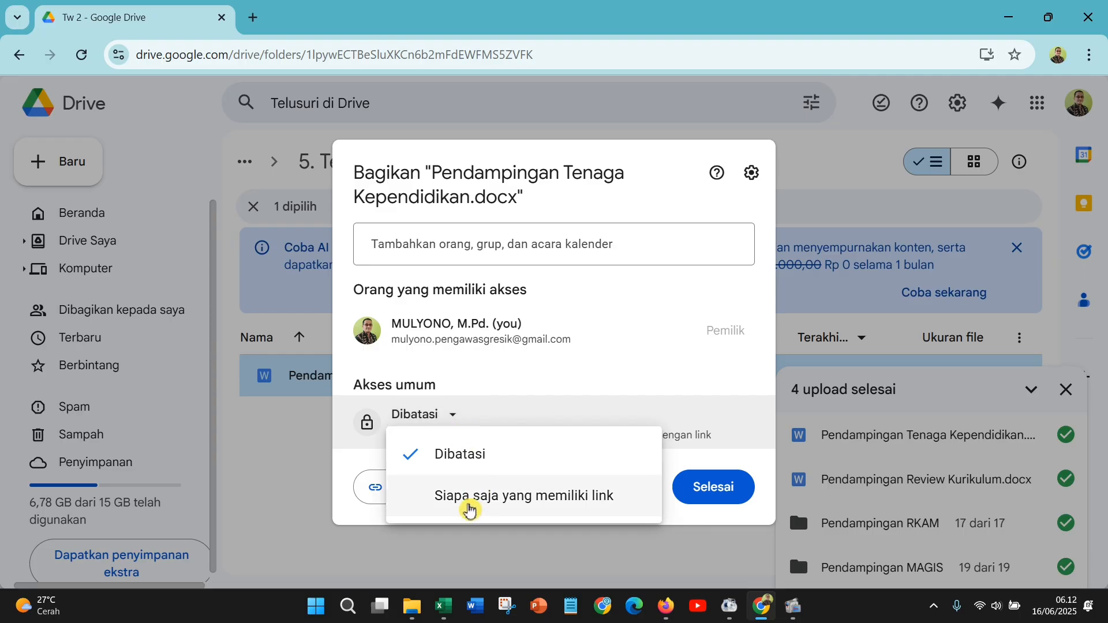
pyautogui.click(470, 510)
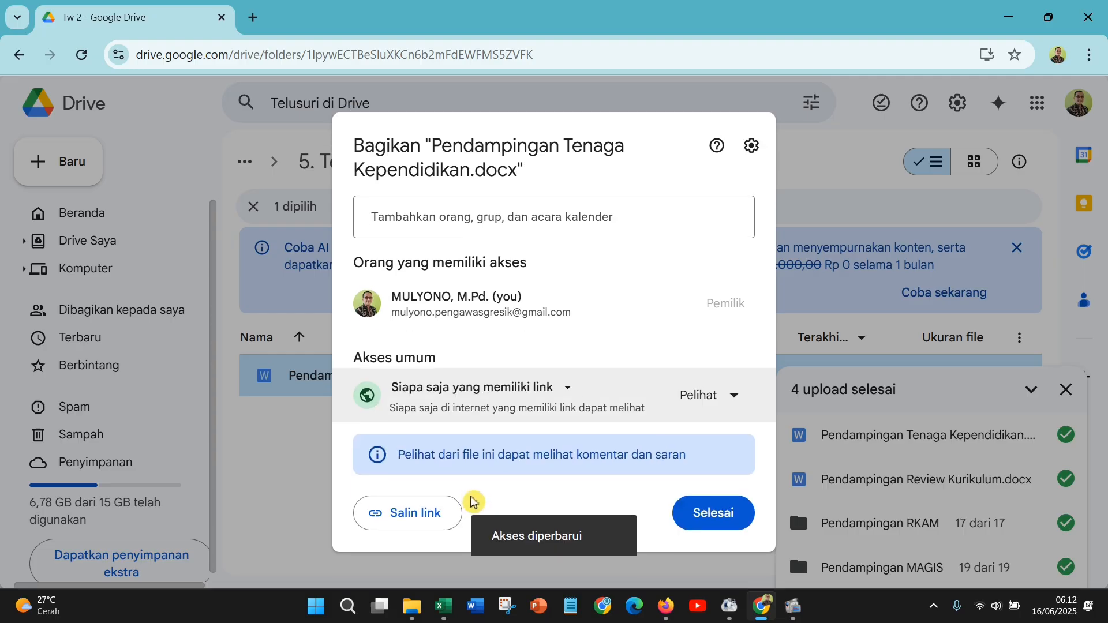
pyautogui.click(433, 517)
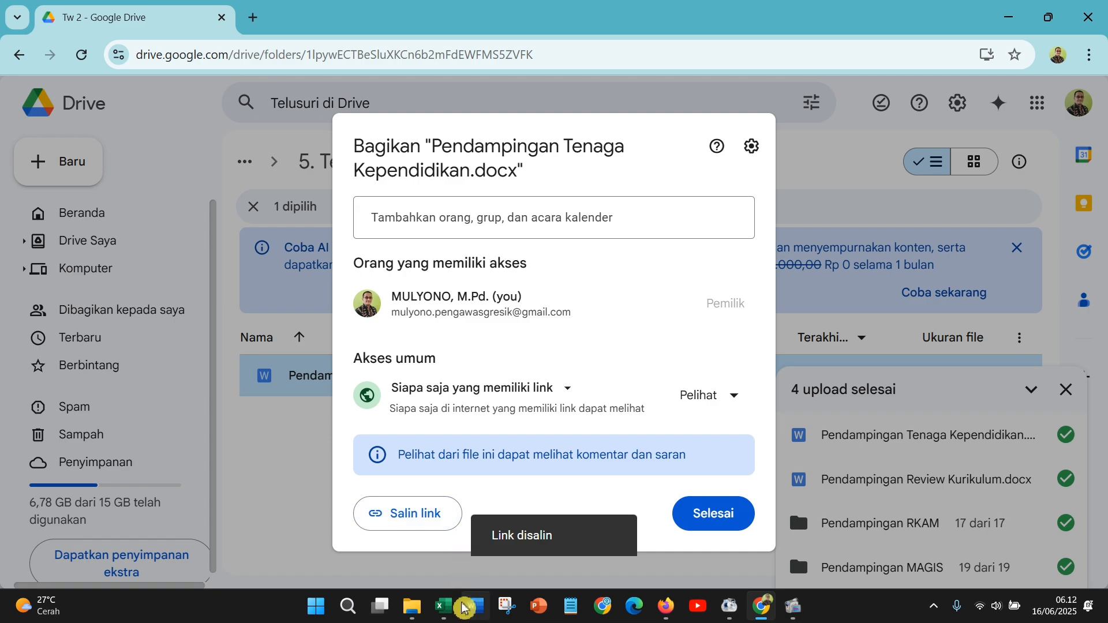
pyautogui.click(714, 513)
# - Switch to Excel and append the copied document link to the existing text in item 5's TW 2 Link Google Drive cell
pyautogui.click(443, 607)
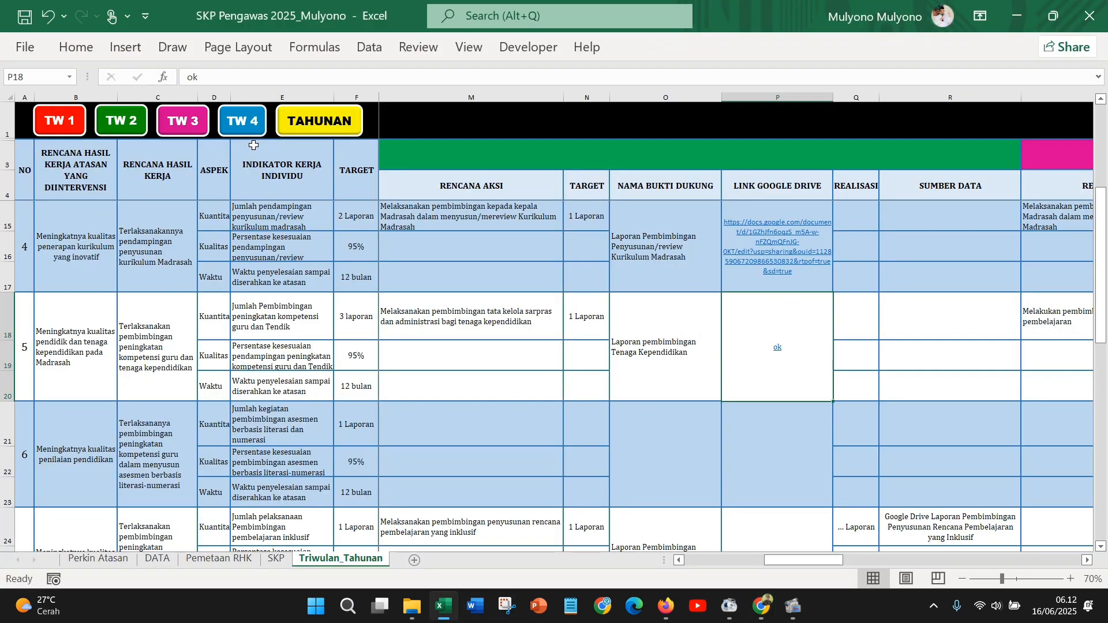
pyautogui.press('F2')
pyautogui.click(75, 47)
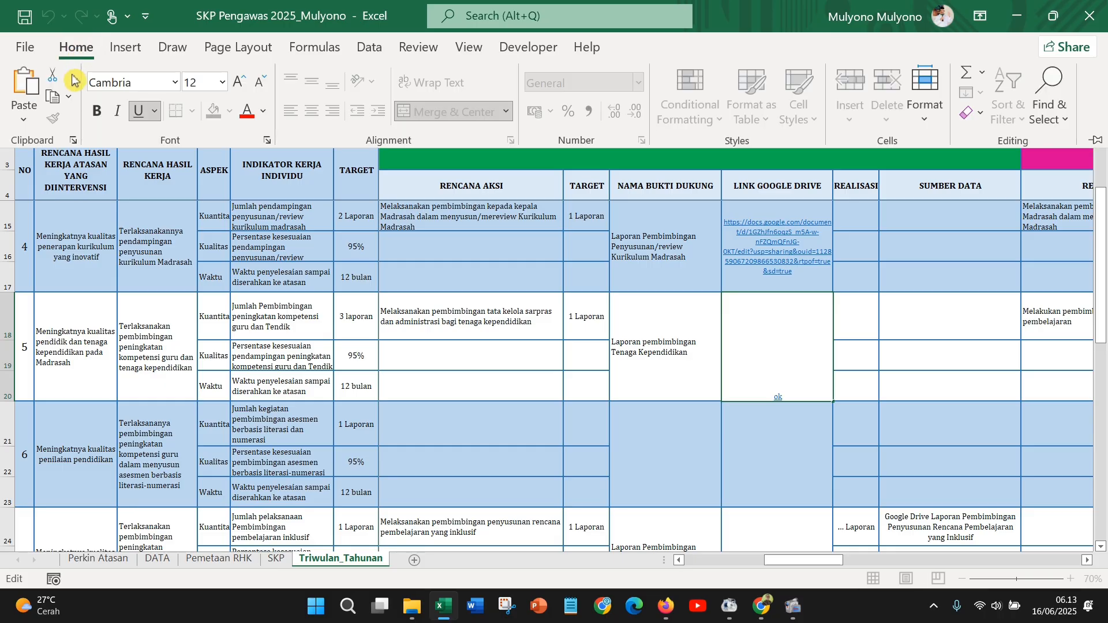
pyautogui.click(24, 87)
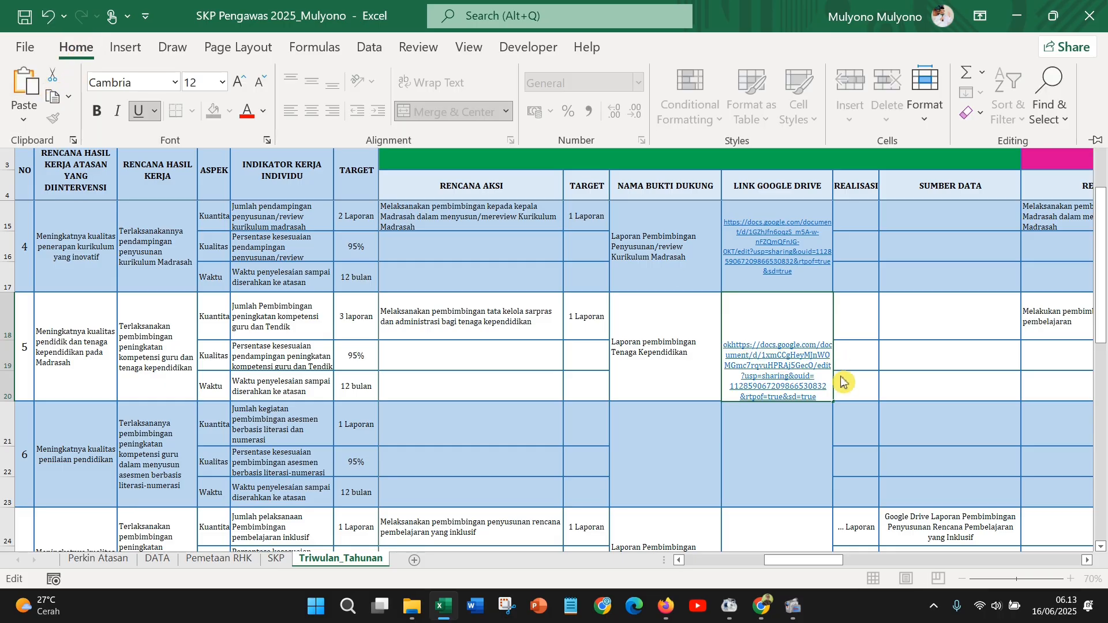
pyautogui.click(763, 440)
pyautogui.click(672, 422)
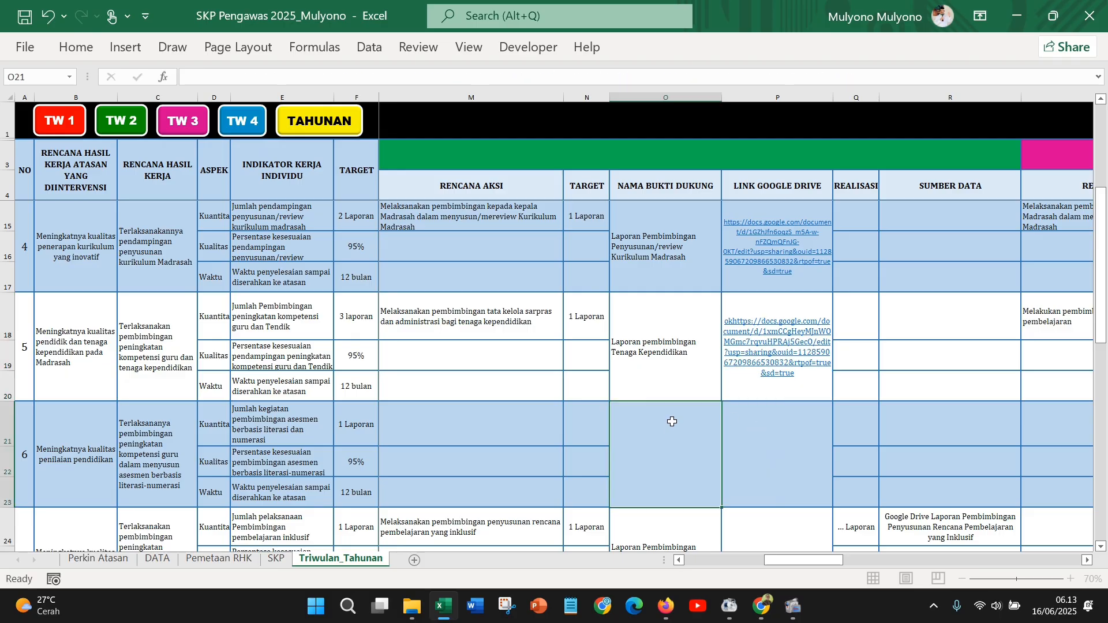
# - Review the recorded TW 2 links, and switch to eKinerja in Firefox to examine item 3's Kuantitas, Kualitas and Waktu rows
pyautogui.scroll(3, 728, 363)
pyautogui.scroll(-3, 765, 280)
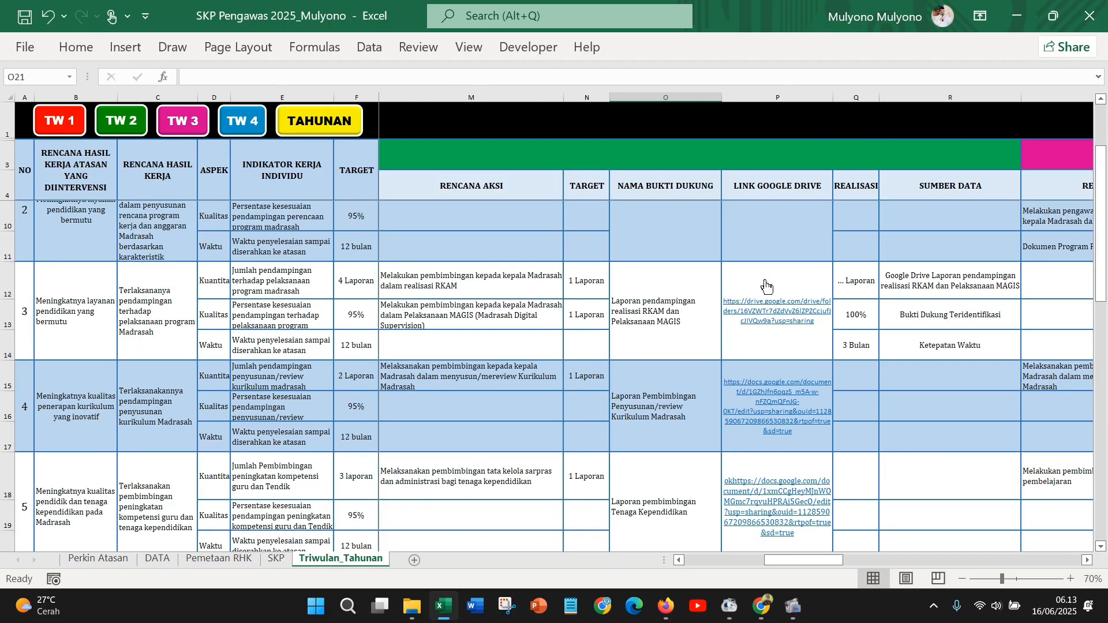
pyautogui.scroll(2, 766, 288)
pyautogui.click(666, 616)
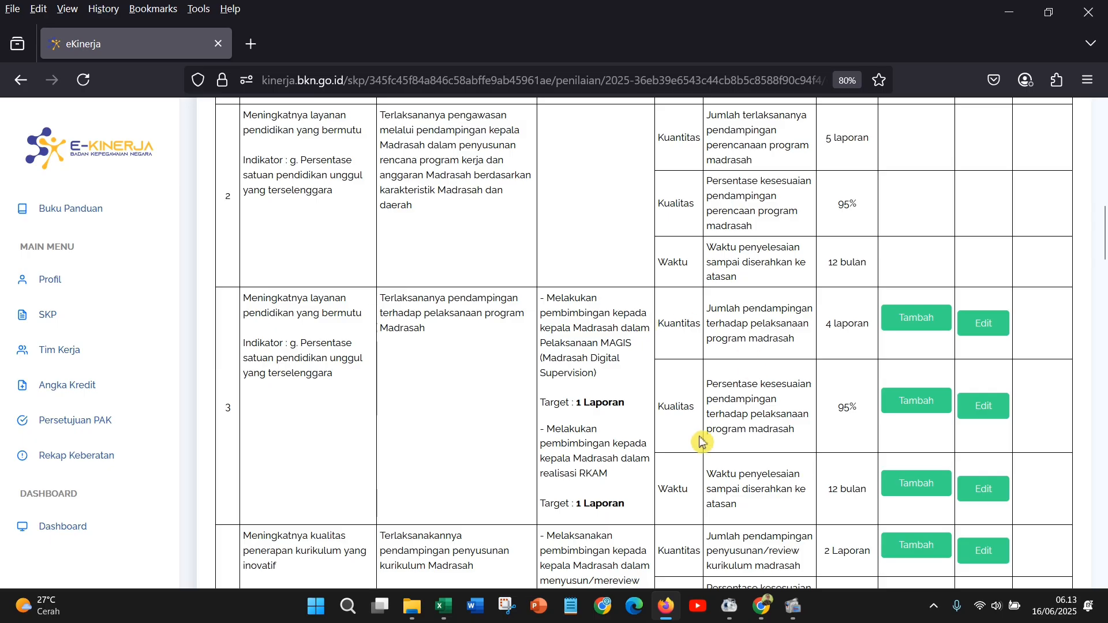
pyautogui.scroll(5, 705, 430)
pyautogui.scroll(-5, 707, 427)
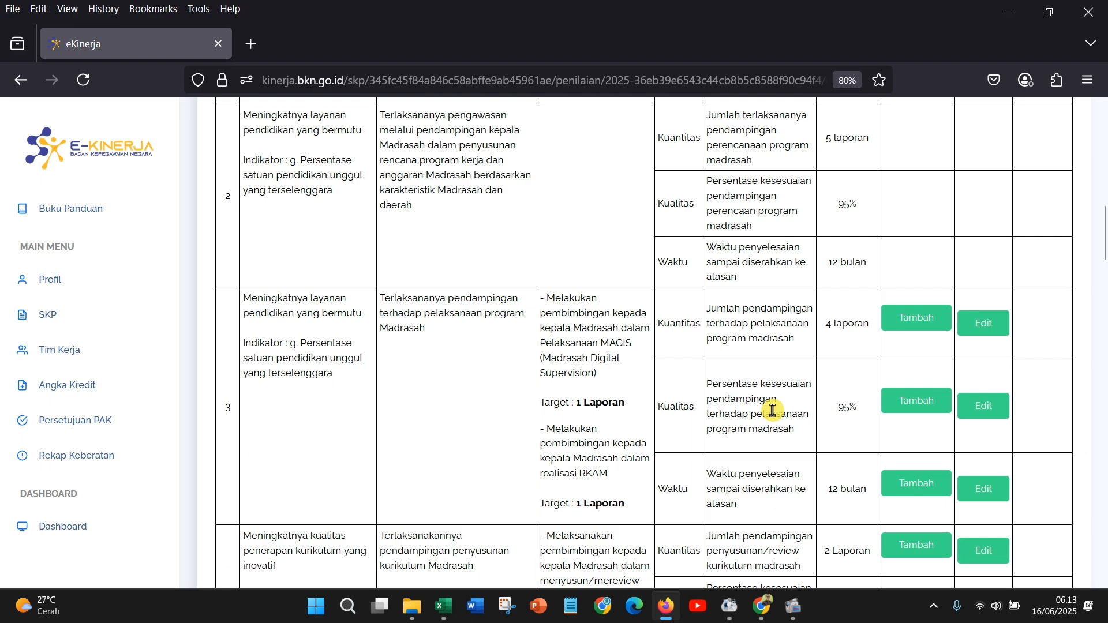
# - Switch back to Excel and examine item 3's TW 2 Realisasi and Sumber Data entries
pyautogui.click(443, 606)
pyautogui.click(936, 373)
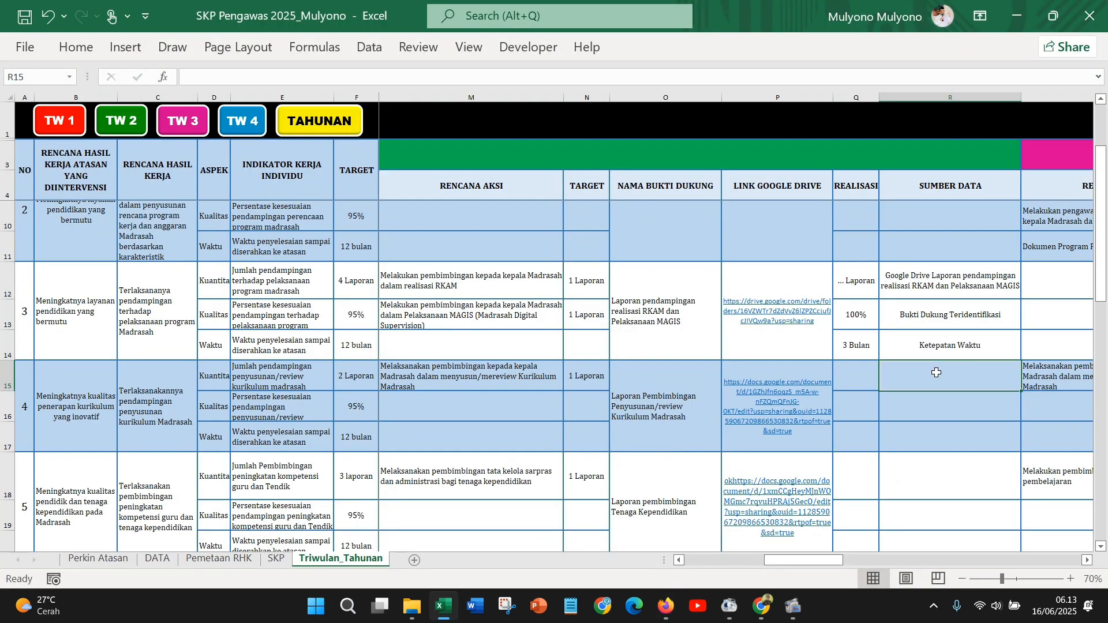
pyautogui.press('Up')
pyautogui.press('Right')
pyautogui.press('Right')
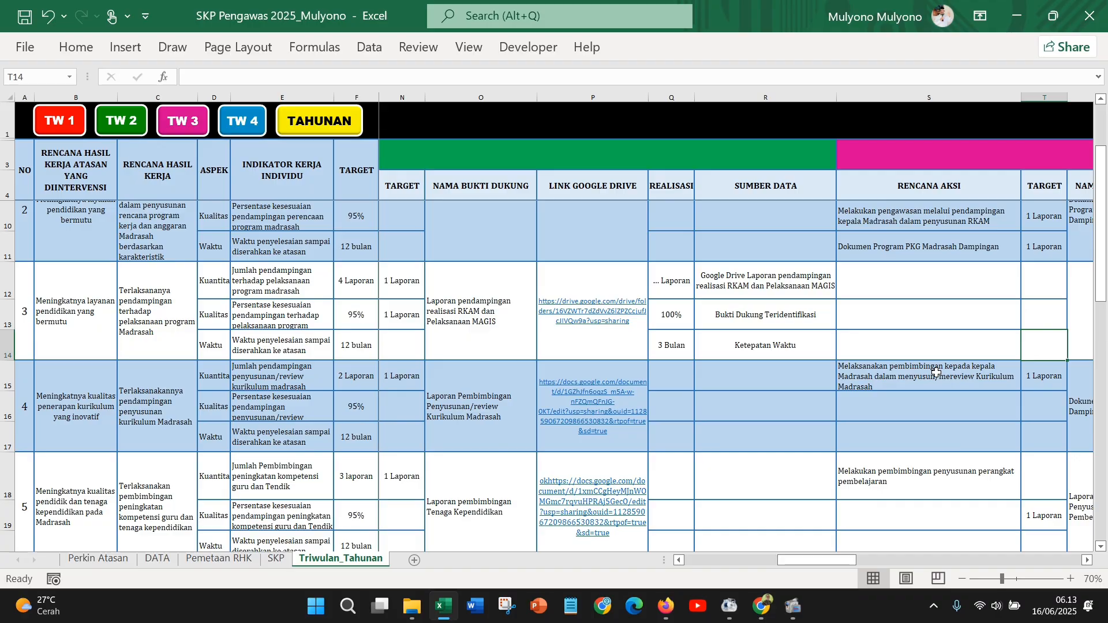
pyautogui.press('Right')
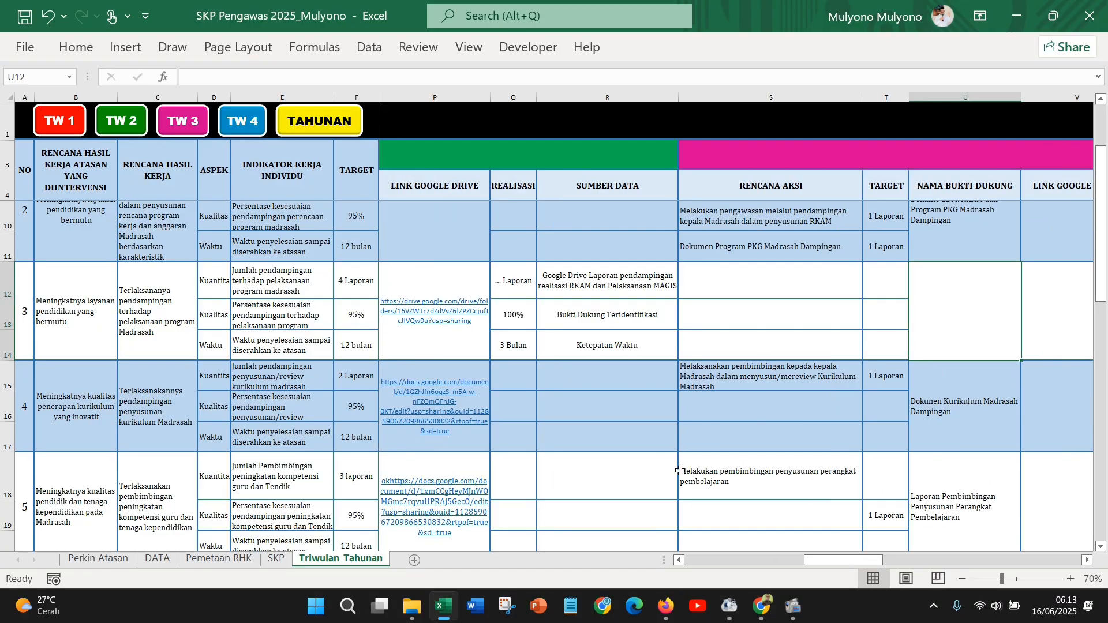
pyautogui.click(609, 284)
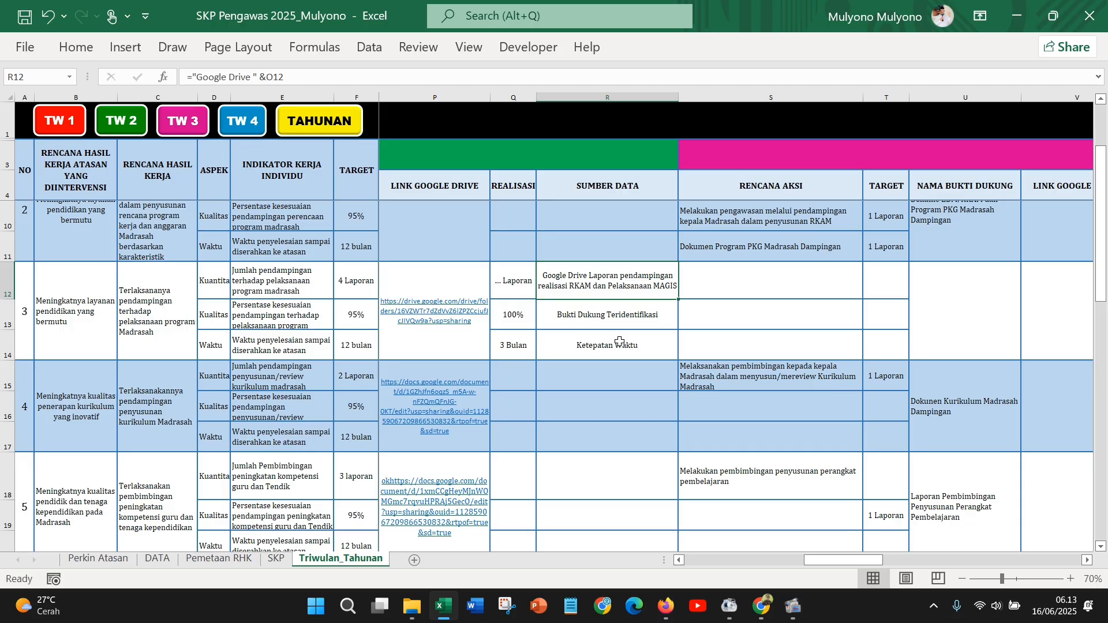
# - Set item 3's TW 2 Realisasi for the Kuantitas aspect to "2 Laporan"
pyautogui.doubleClick(503, 287)
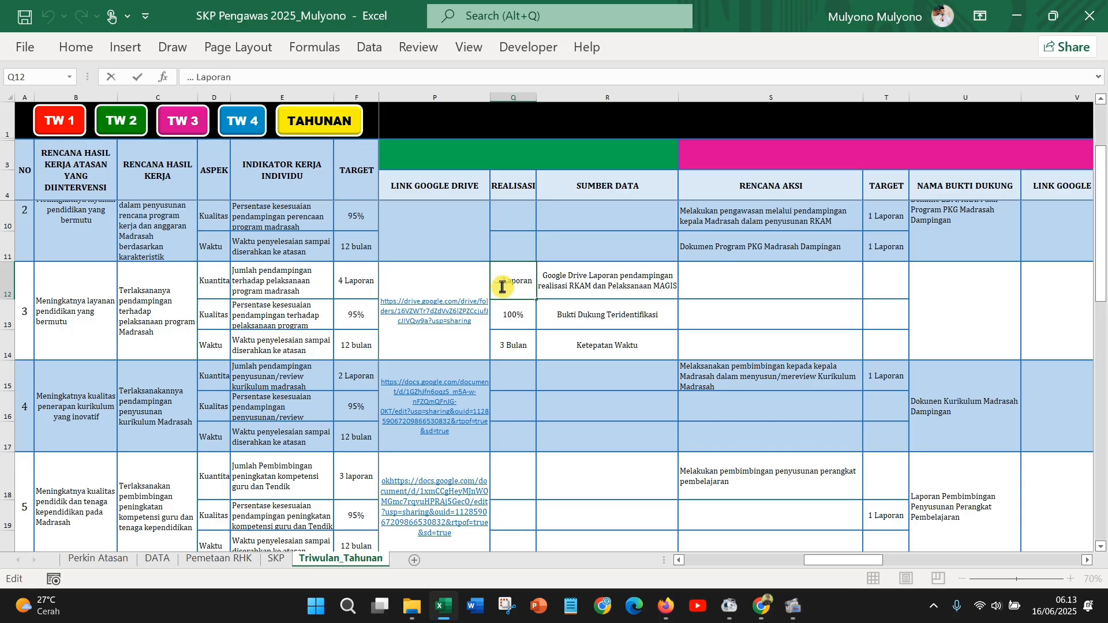
pyautogui.press('BackSpace')
pyautogui.press('BackSpace')
pyautogui.press('BackSpace')
pyautogui.press('BackSpace')
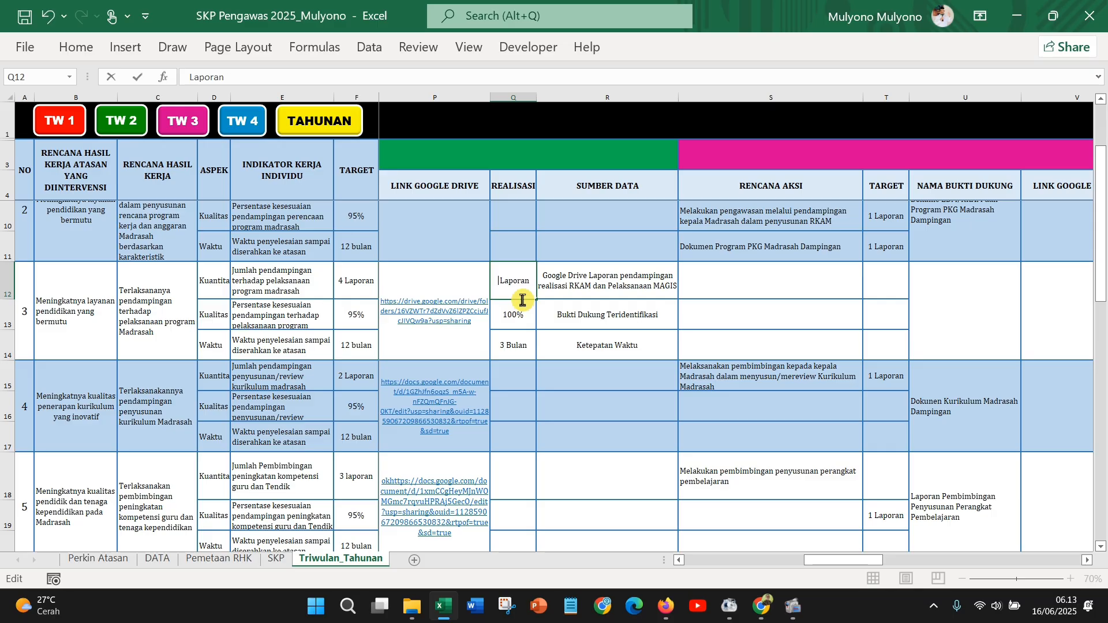
pyautogui.write('1')
pyautogui.press('BackSpace')
pyautogui.press('BackSpace')
pyautogui.write('2')
pyautogui.click(524, 336)
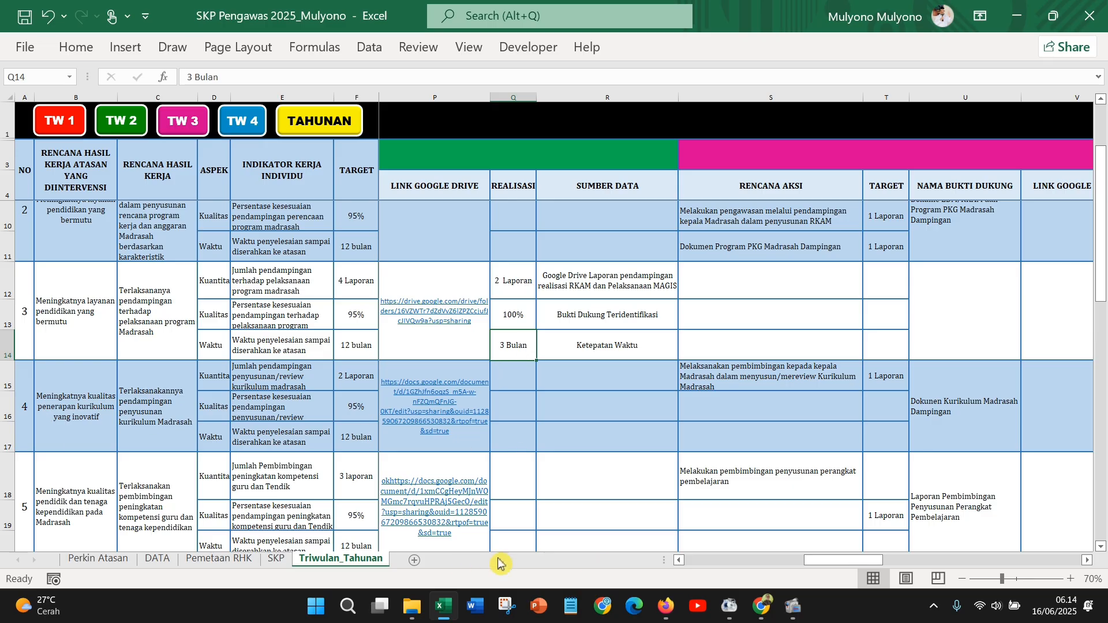
# - Bring the TW 2 evidence name and link columns into view, switch to eKinerja in Firefox, and open a new evidence entry for item 3's Kuantitas
pyautogui.moveTo(816, 569); pyautogui.dragTo(776, 568)
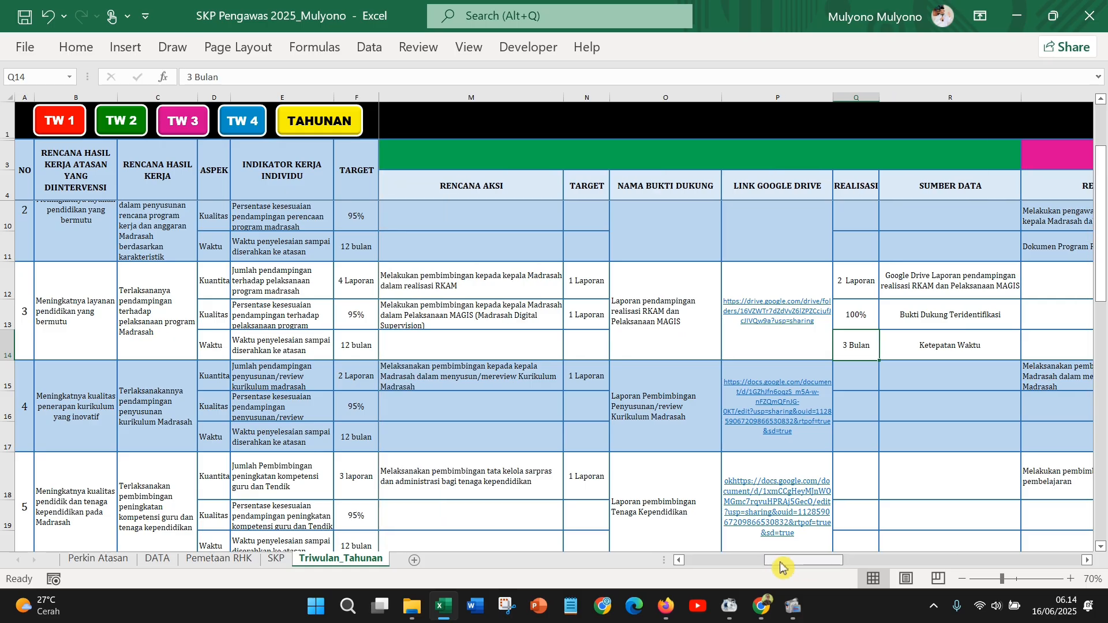
pyautogui.click(666, 606)
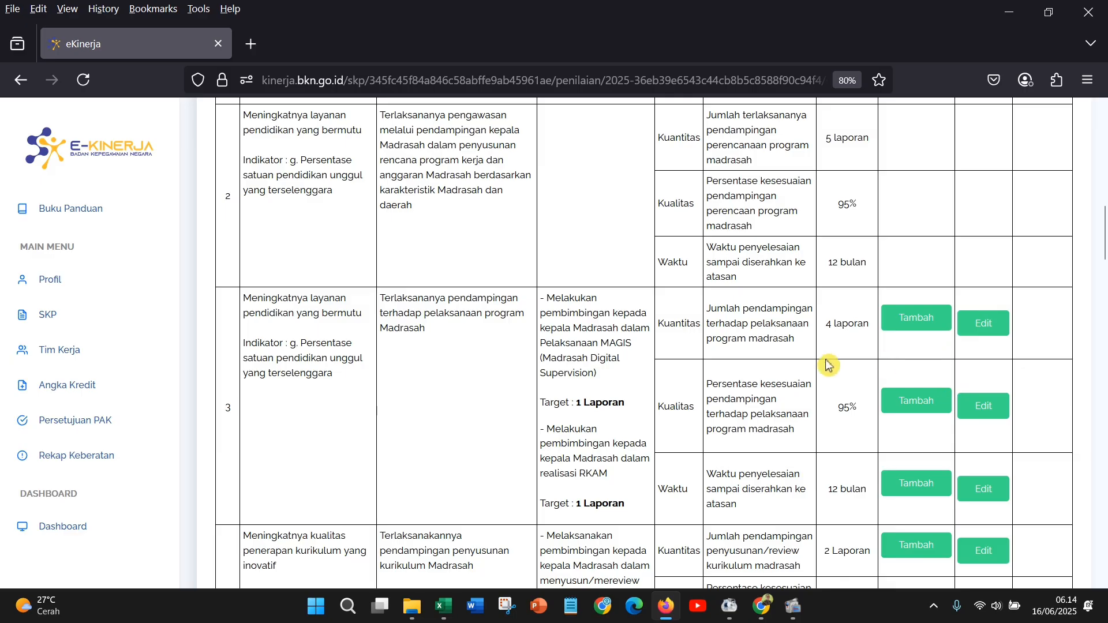
pyautogui.click(914, 325)
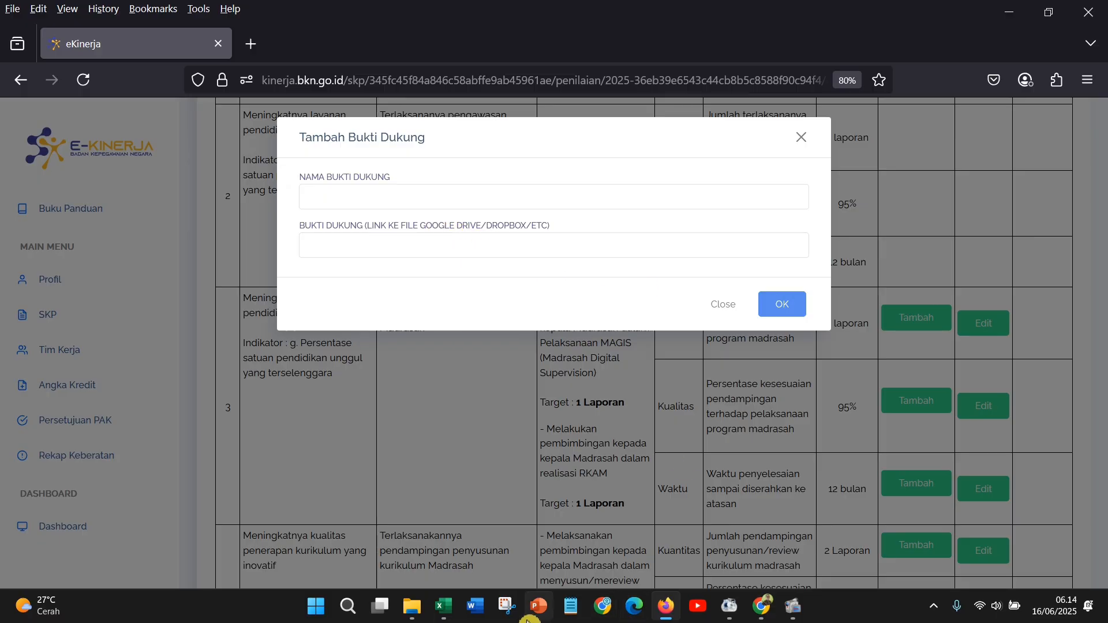
# - Copy item 3's TW 2 evidence name, "Laporan pendampingan realisasi RKAM dan Pelaksanaan MAGIS", from Excel into the eKinerja entry's Nama Bukti Dukung
pyautogui.click(445, 611)
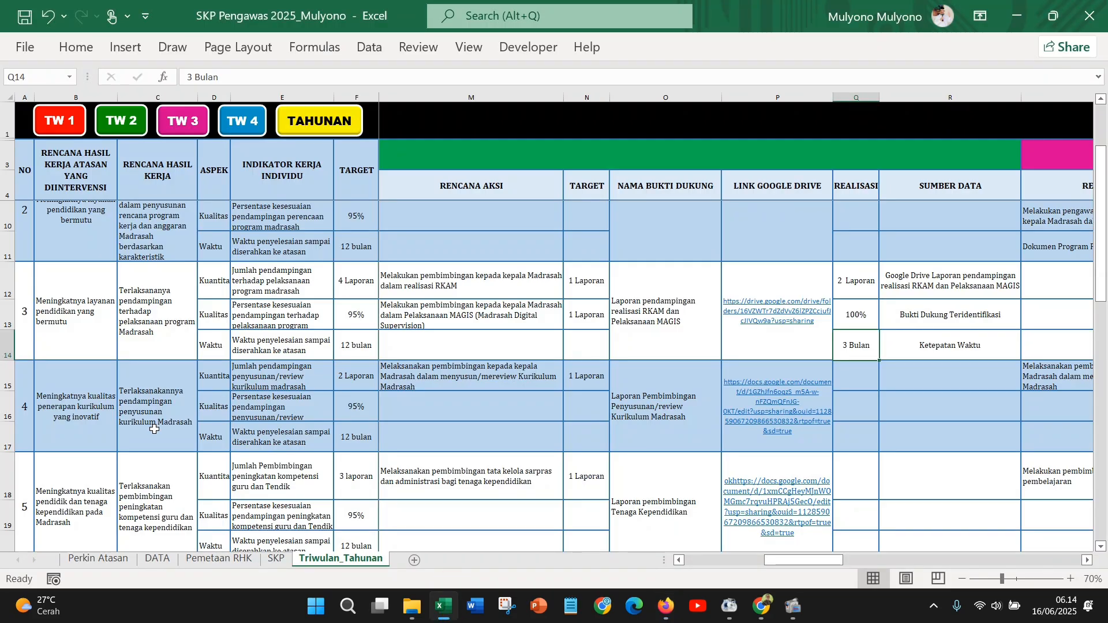
pyautogui.click(637, 308)
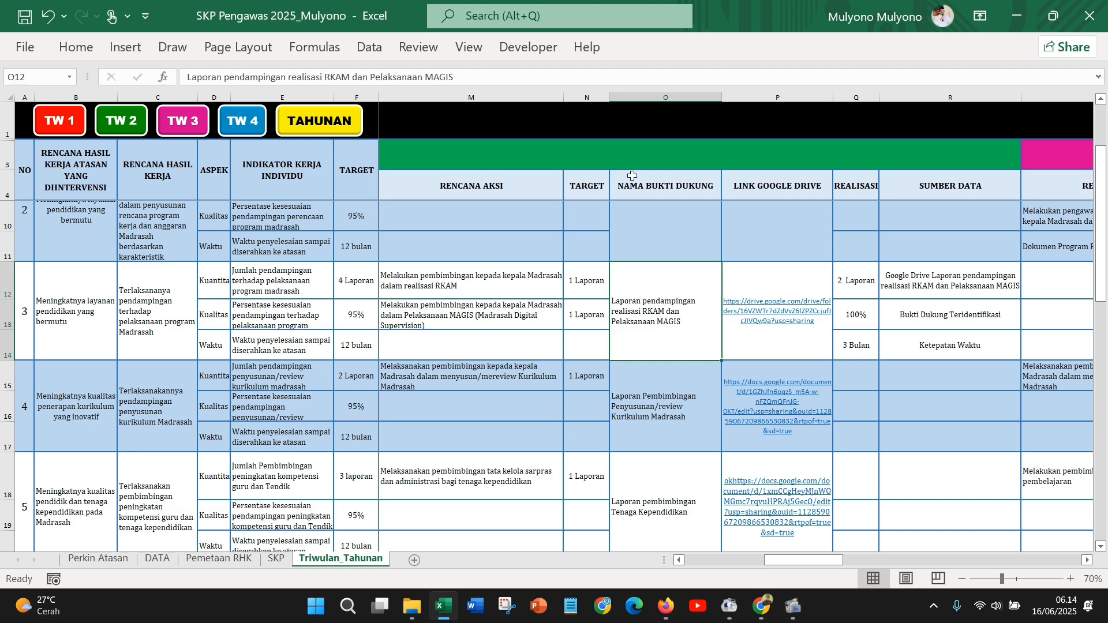
pyautogui.rightClick(652, 320)
pyautogui.click(715, 155)
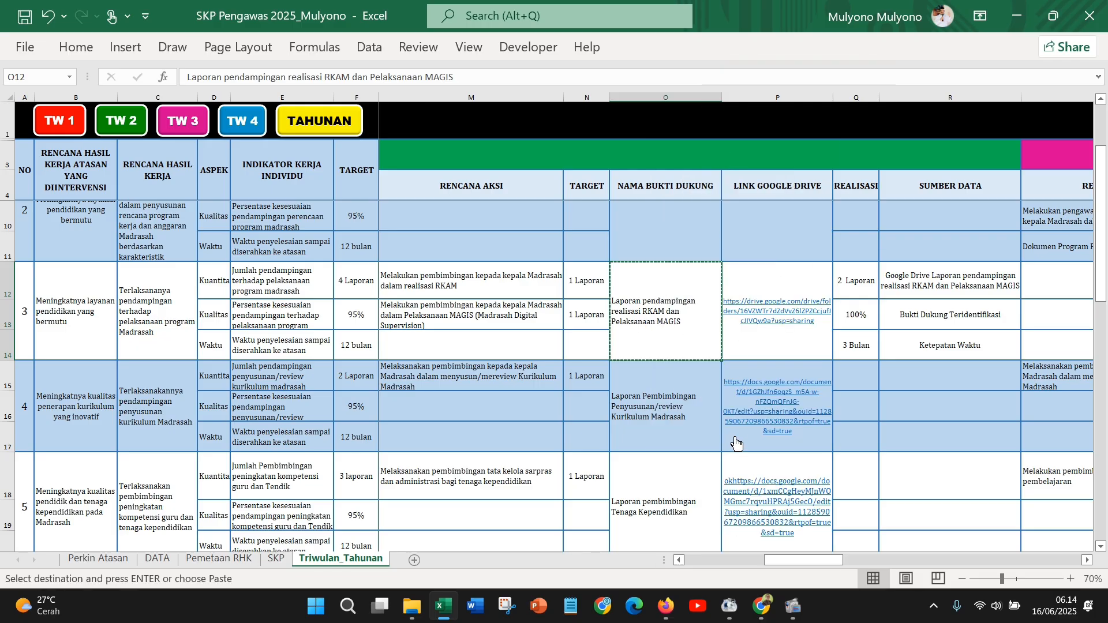
pyautogui.click(762, 609)
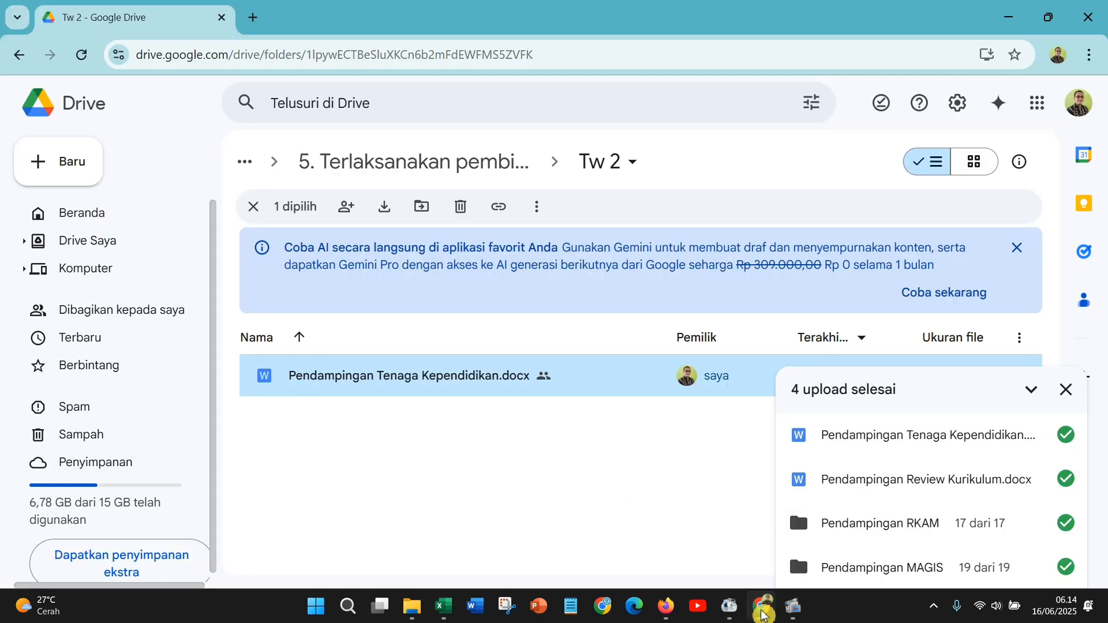
pyautogui.click(666, 606)
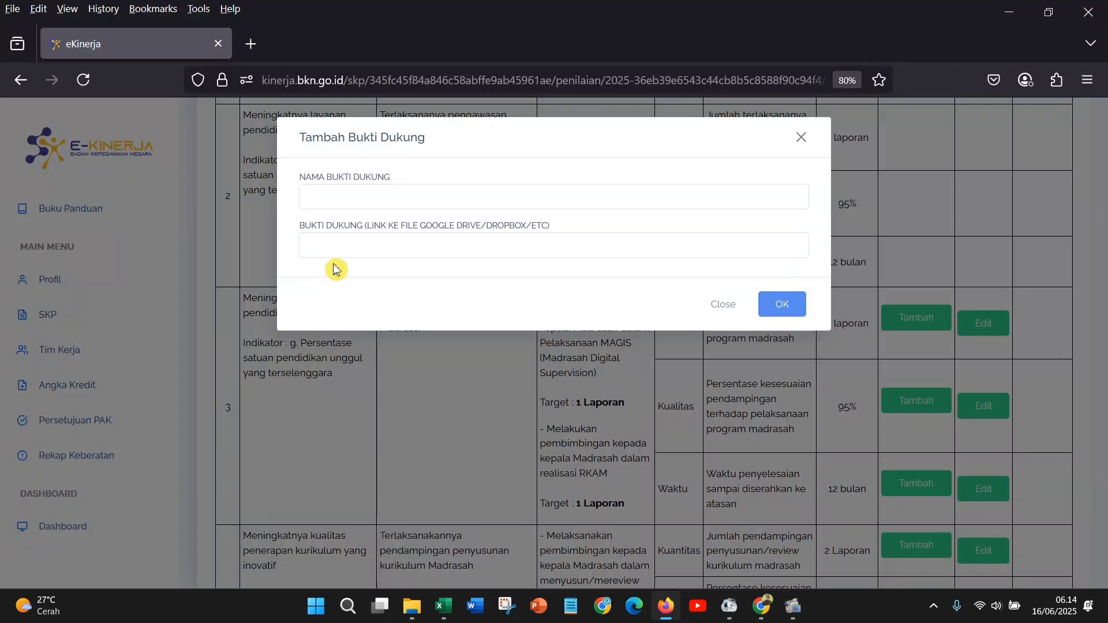
pyautogui.click(358, 199)
pyautogui.rightClick(355, 202)
pyautogui.click(414, 322)
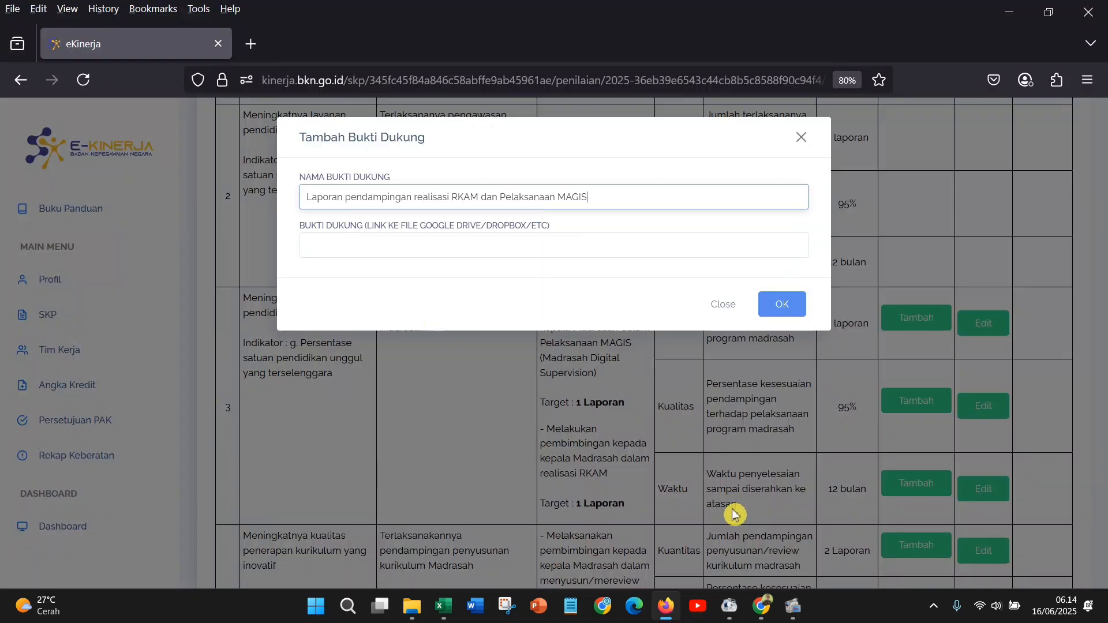
# - Switch back to Excel and copy item 3's TW 2 Google Drive folder link
pyautogui.click(444, 613)
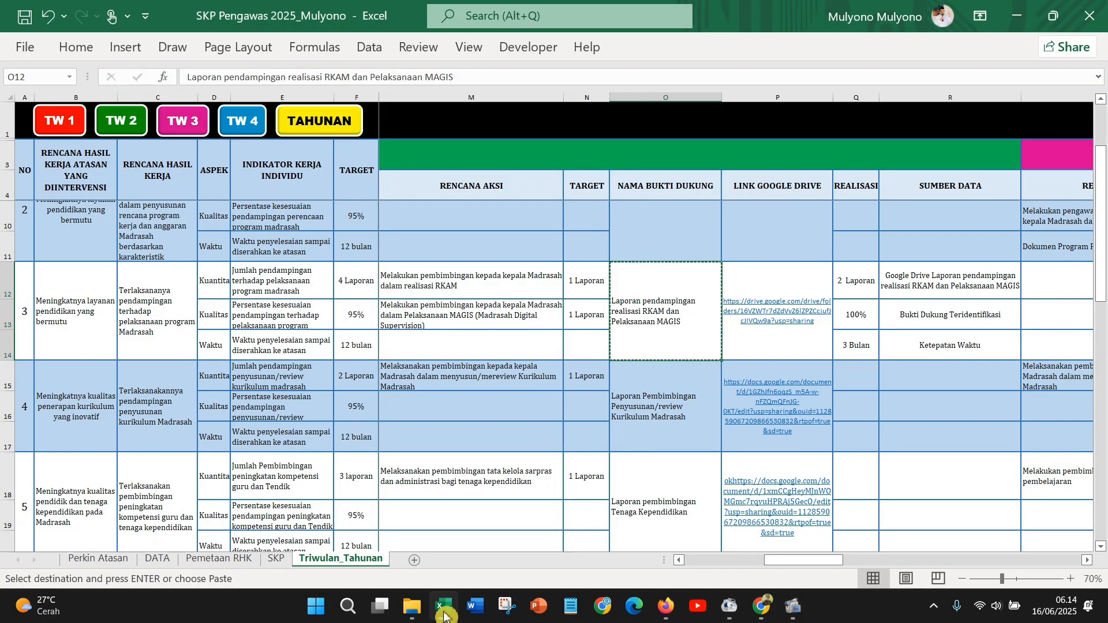
pyautogui.click(444, 615)
pyautogui.click(445, 615)
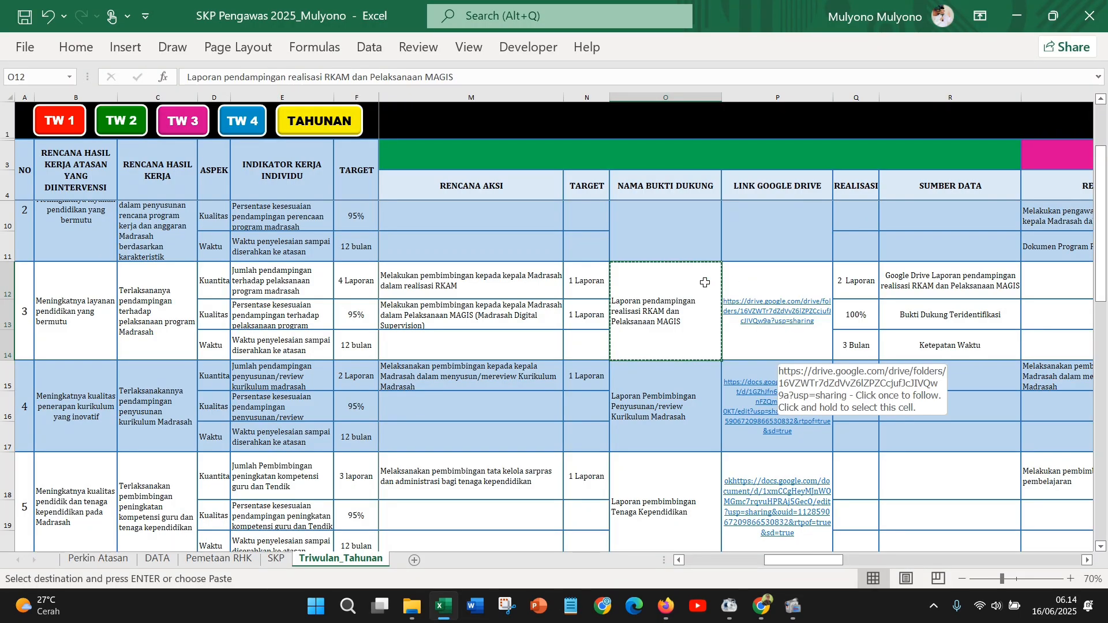
pyautogui.press('Right')
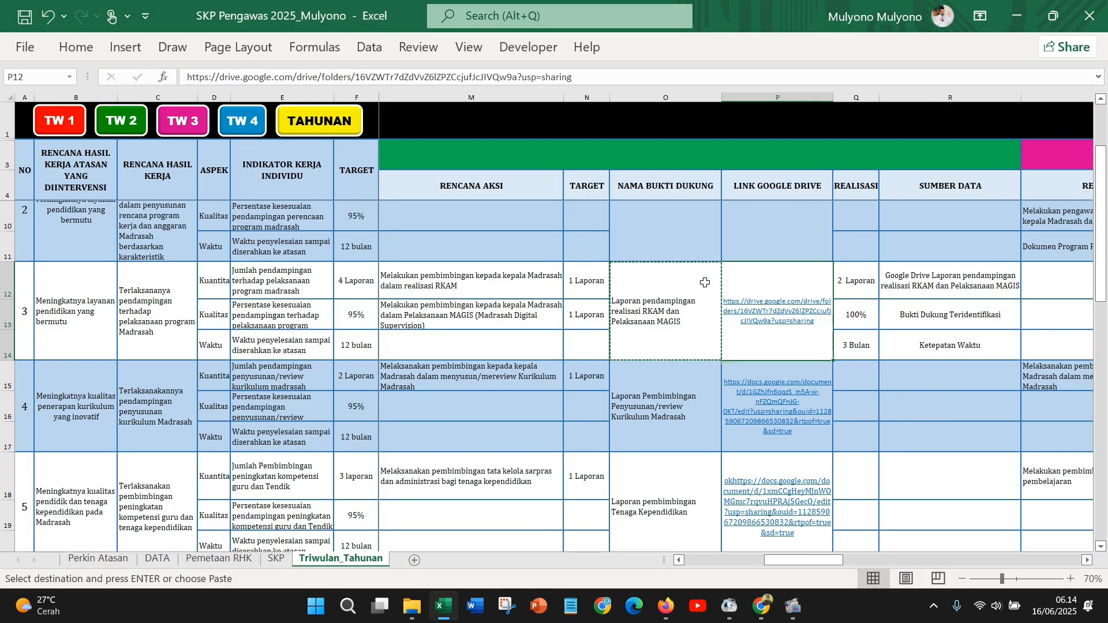
pyautogui.rightClick(767, 279)
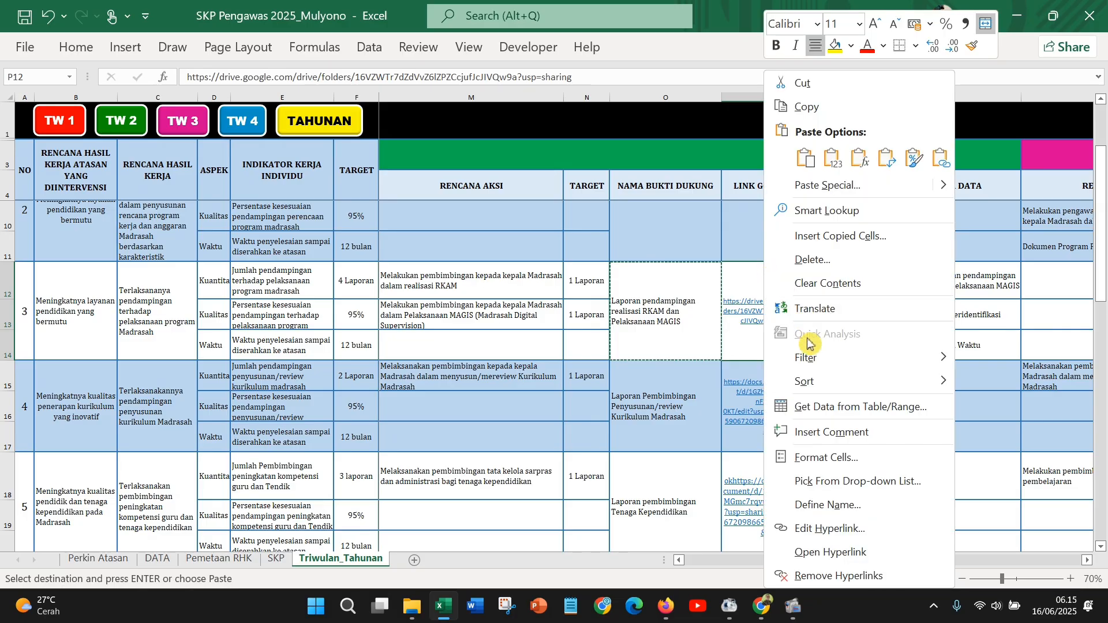
pyautogui.click(825, 108)
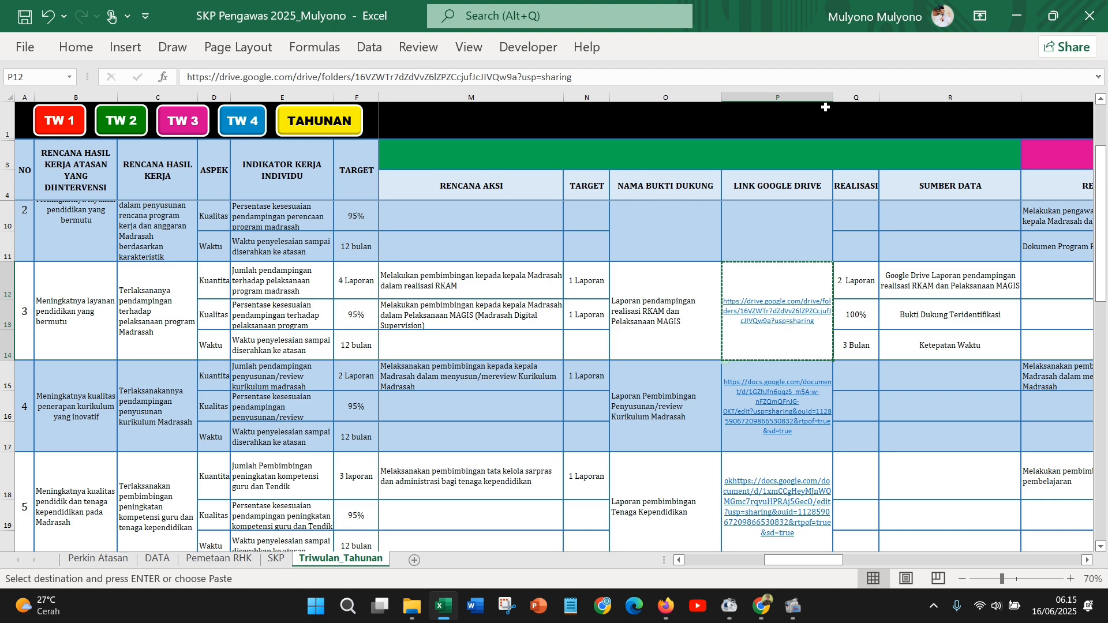
pyautogui.rightClick(740, 287)
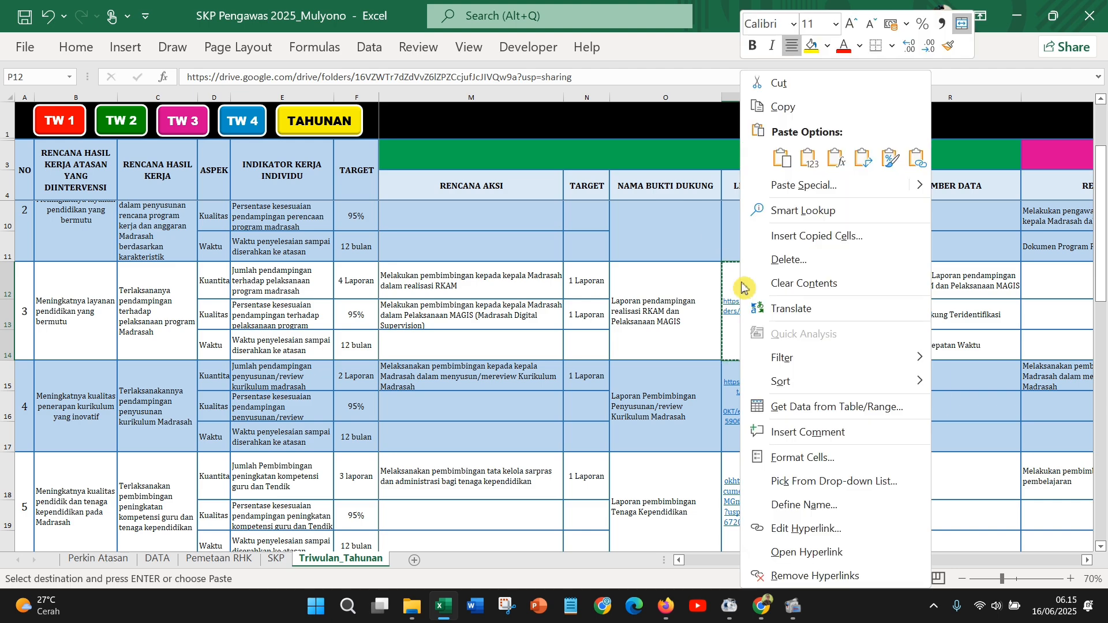
pyautogui.click(816, 112)
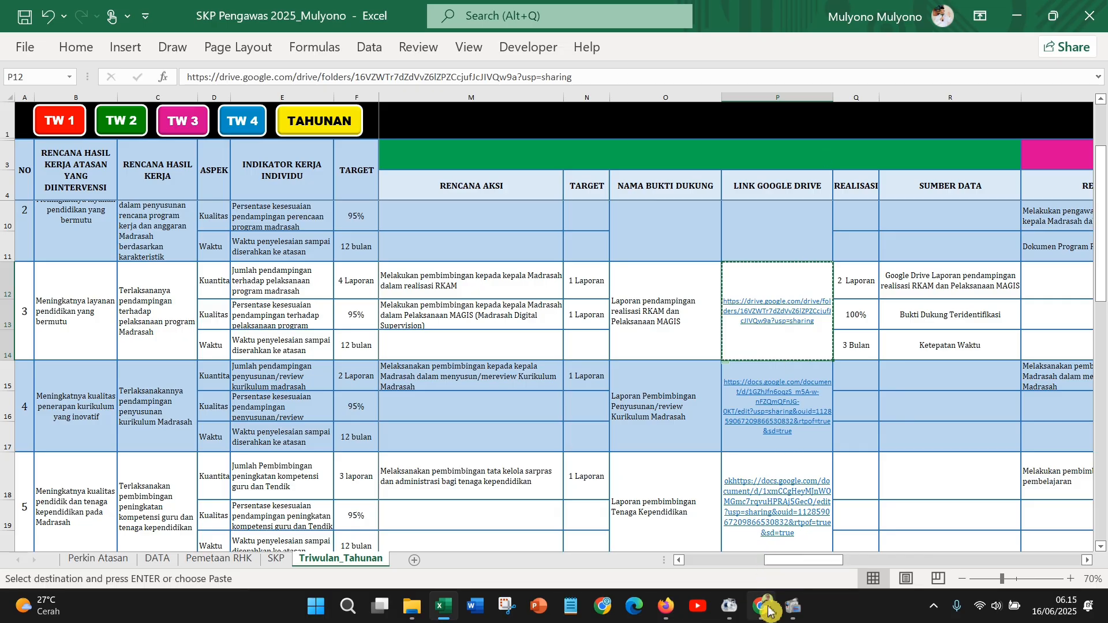
# - Return to eKinerja in Firefox, paste the folder link as the Kuantitas evidence link, and save the entry
pyautogui.click(677, 616)
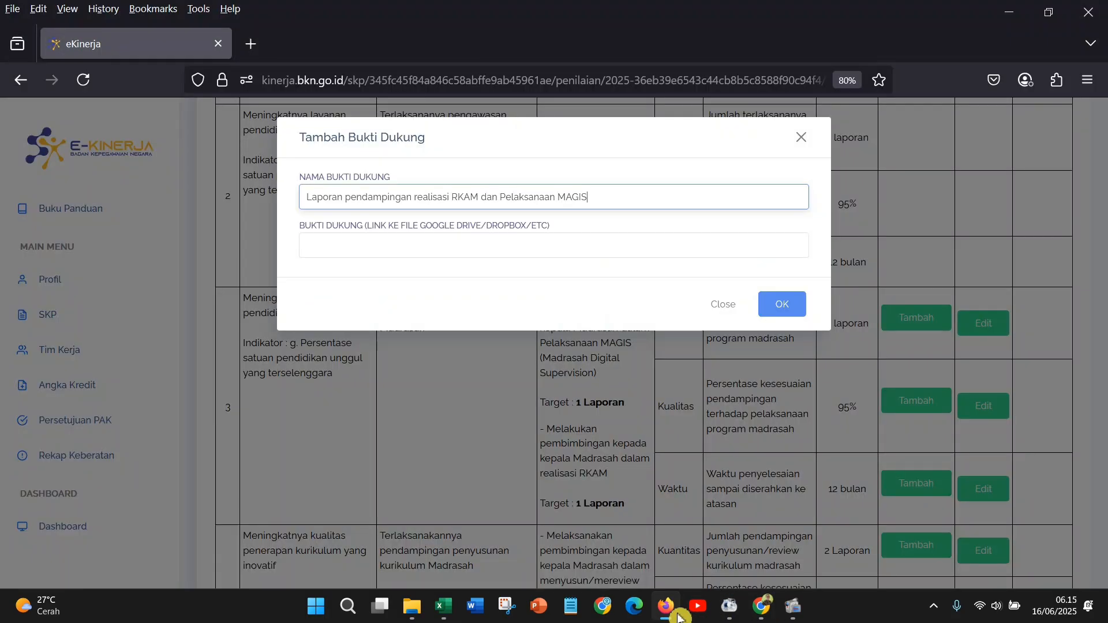
pyautogui.click(348, 245)
pyautogui.rightClick(348, 247)
pyautogui.click(389, 370)
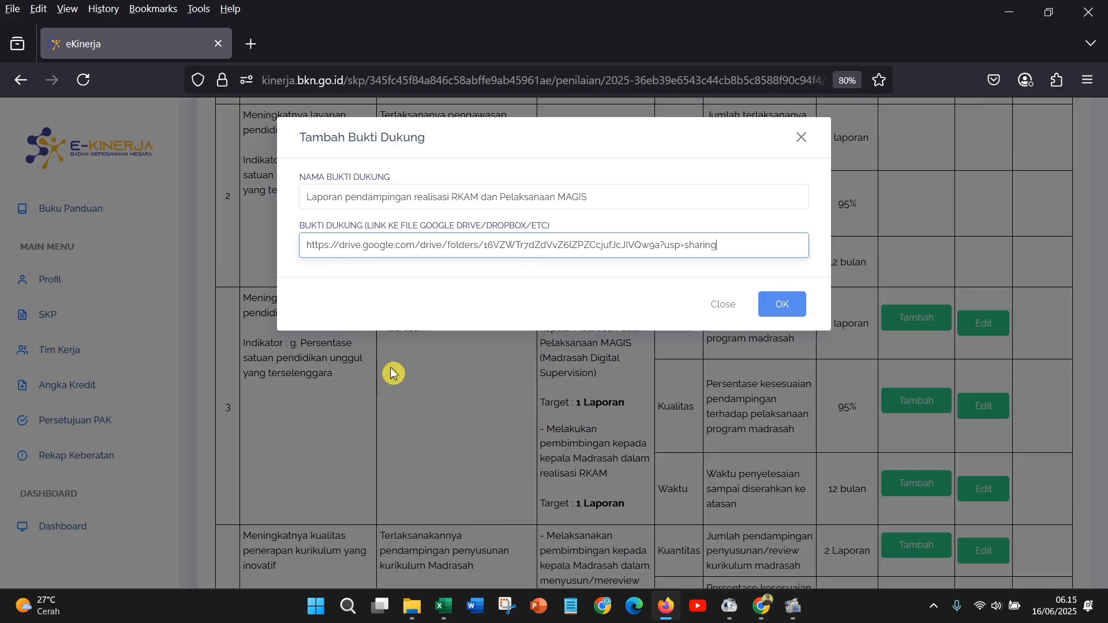
pyautogui.click(783, 304)
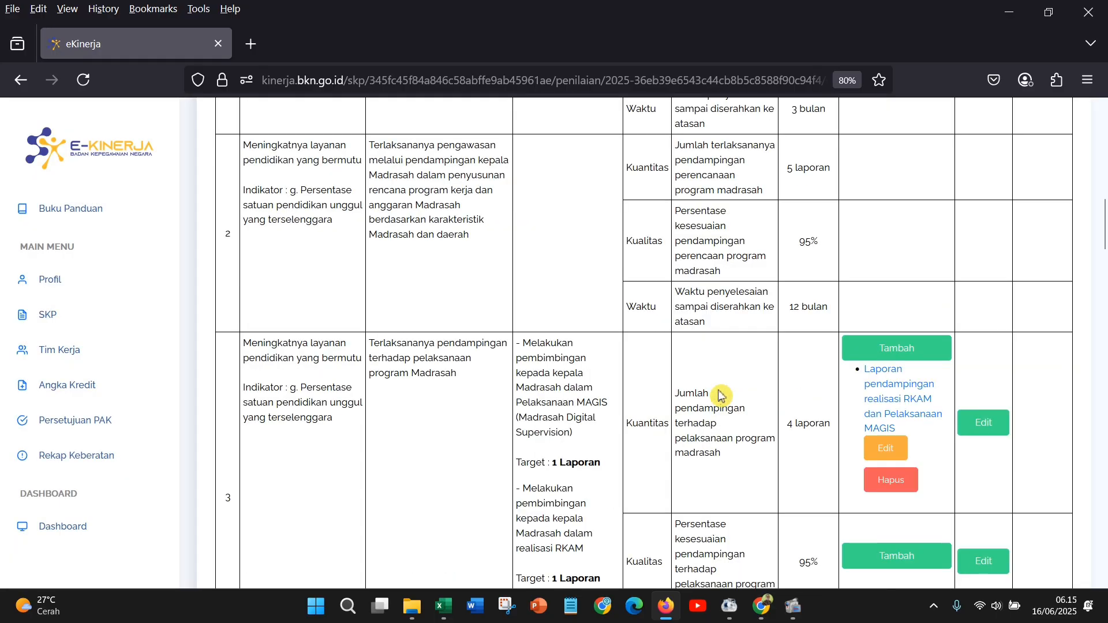
# - Start an evidence entry for item 3's Kualitas and name it "Laporan pendampingan realisasi RKAM dan Pelaksanaan MAGIS", copied from Excel
pyautogui.scroll(-2, 874, 404)
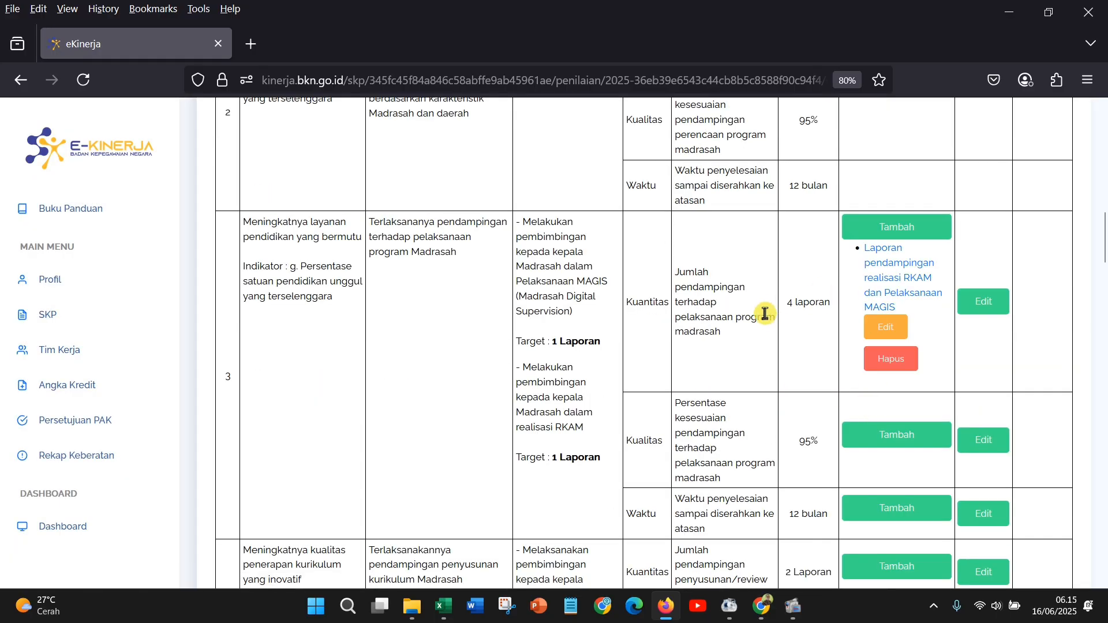
pyautogui.scroll(-2, 815, 358)
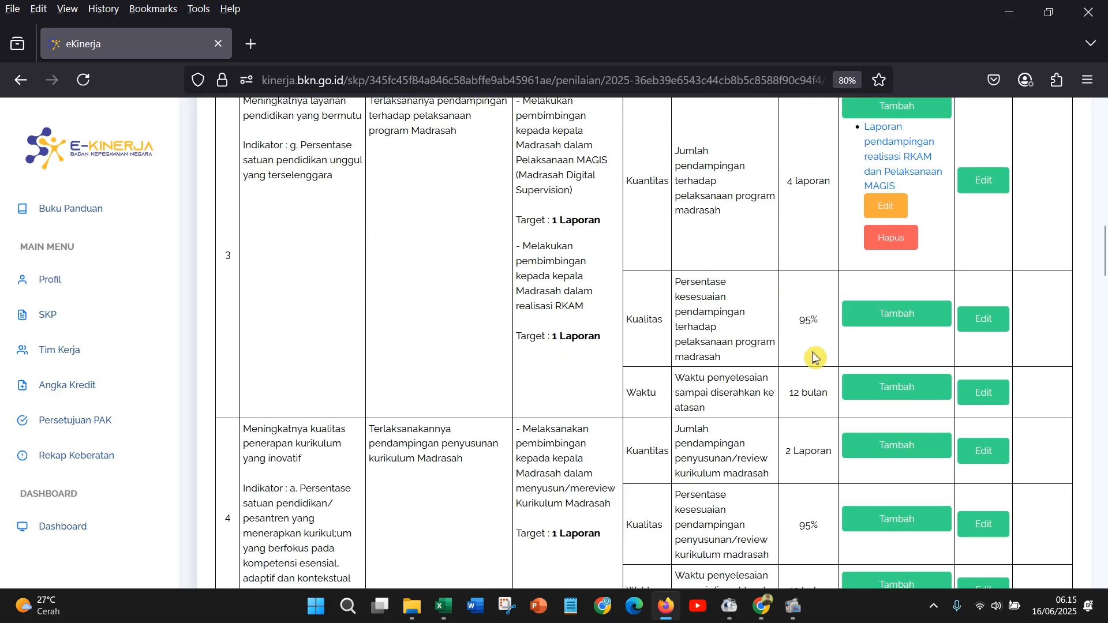
pyautogui.click(896, 325)
pyautogui.click(373, 202)
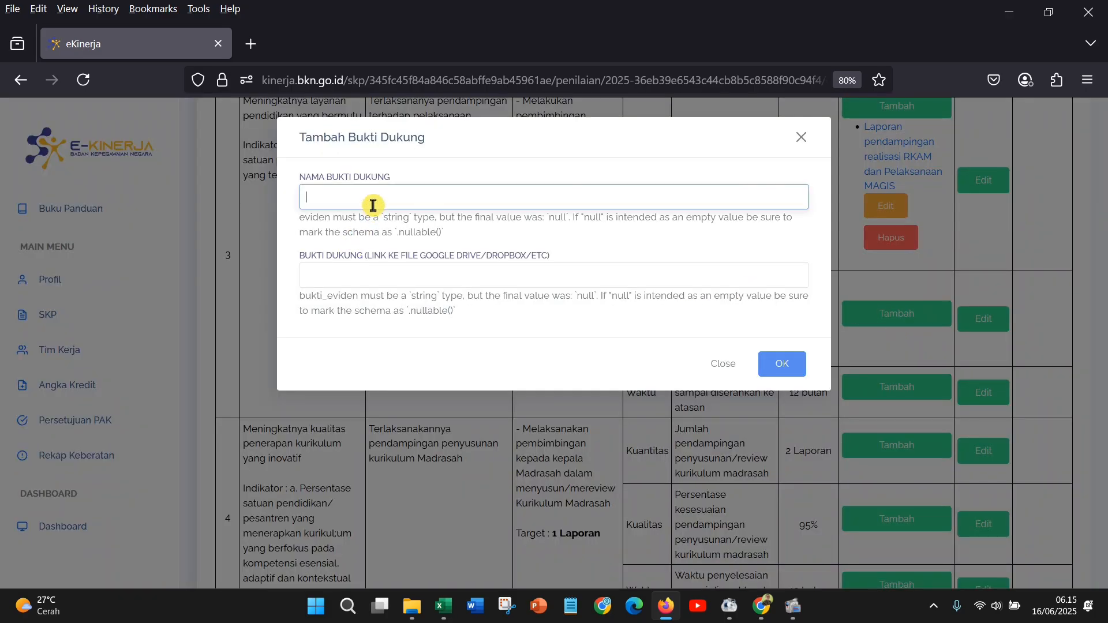
pyautogui.rightClick(369, 203)
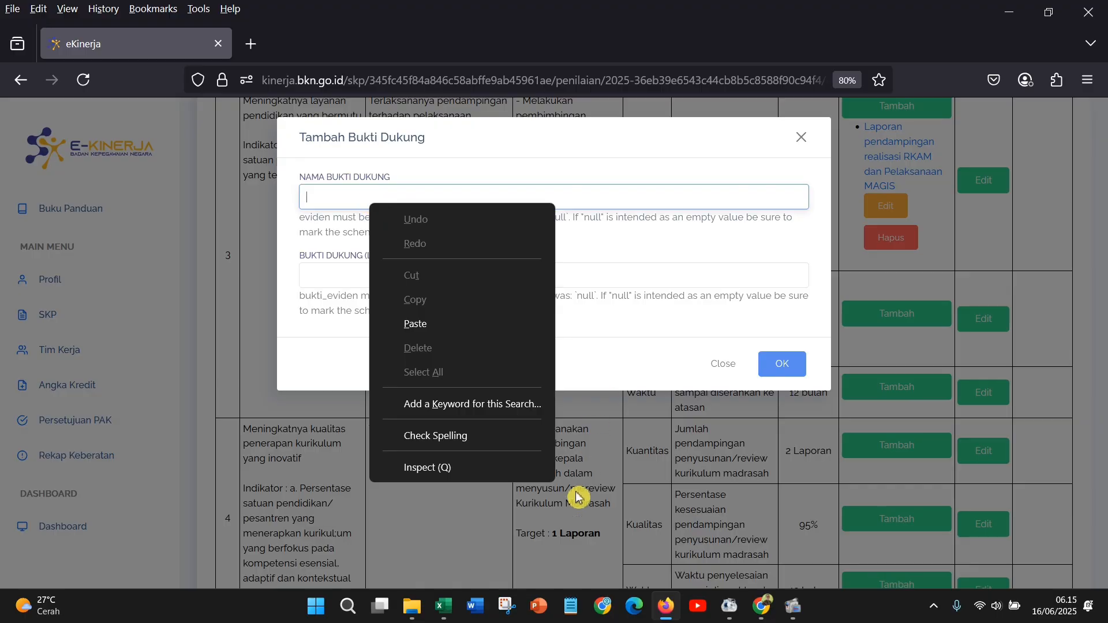
pyautogui.click(443, 606)
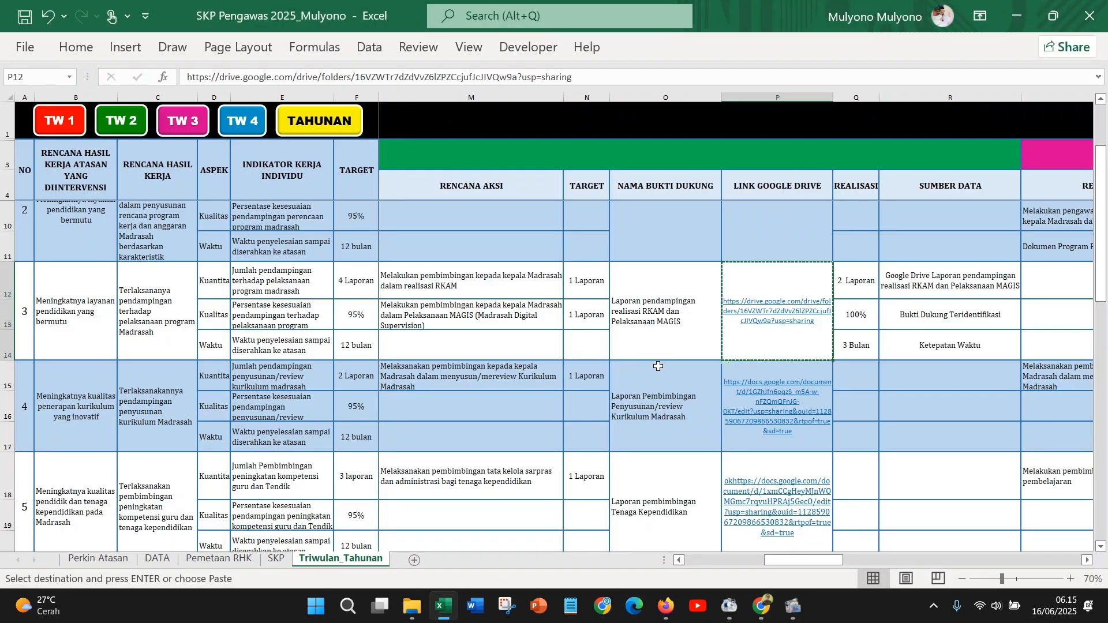
pyautogui.rightClick(653, 328)
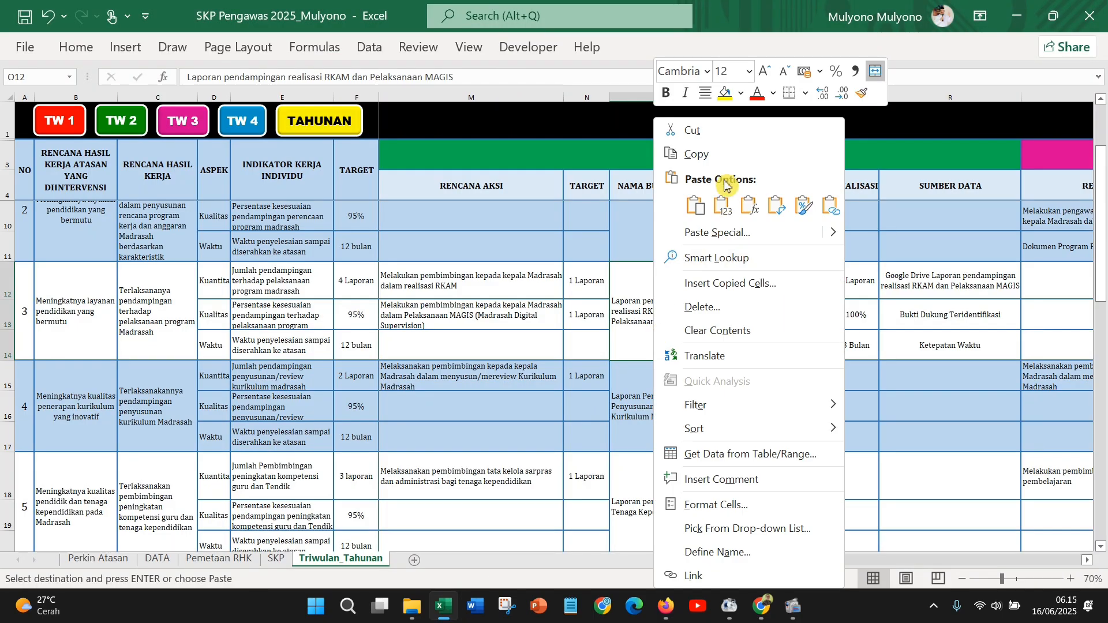
pyautogui.click(795, 152)
pyautogui.click(666, 606)
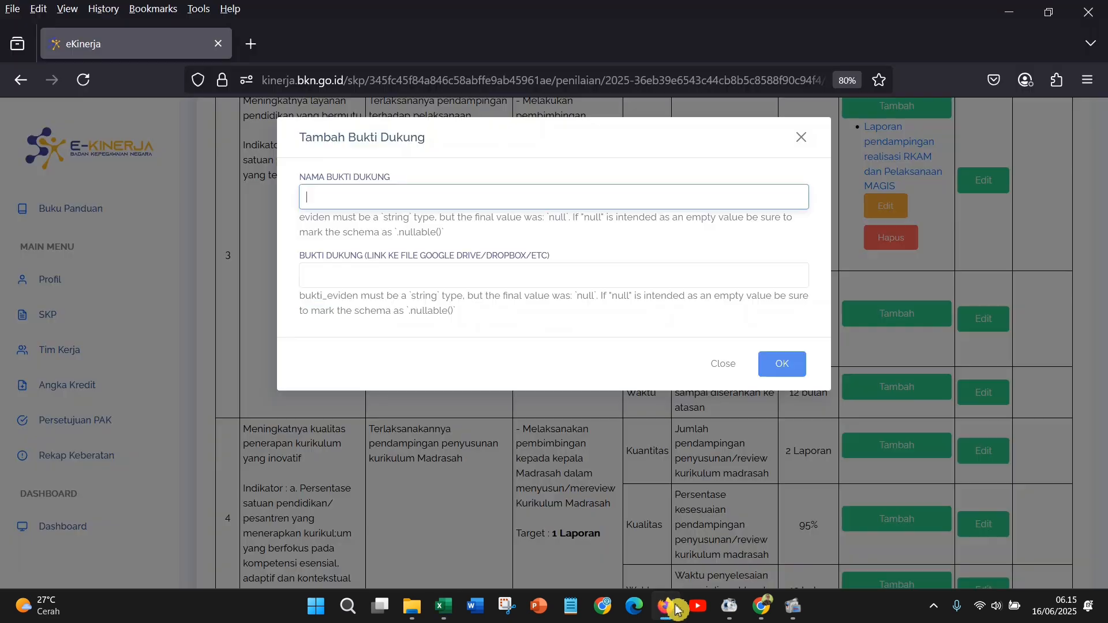
pyautogui.rightClick(384, 209)
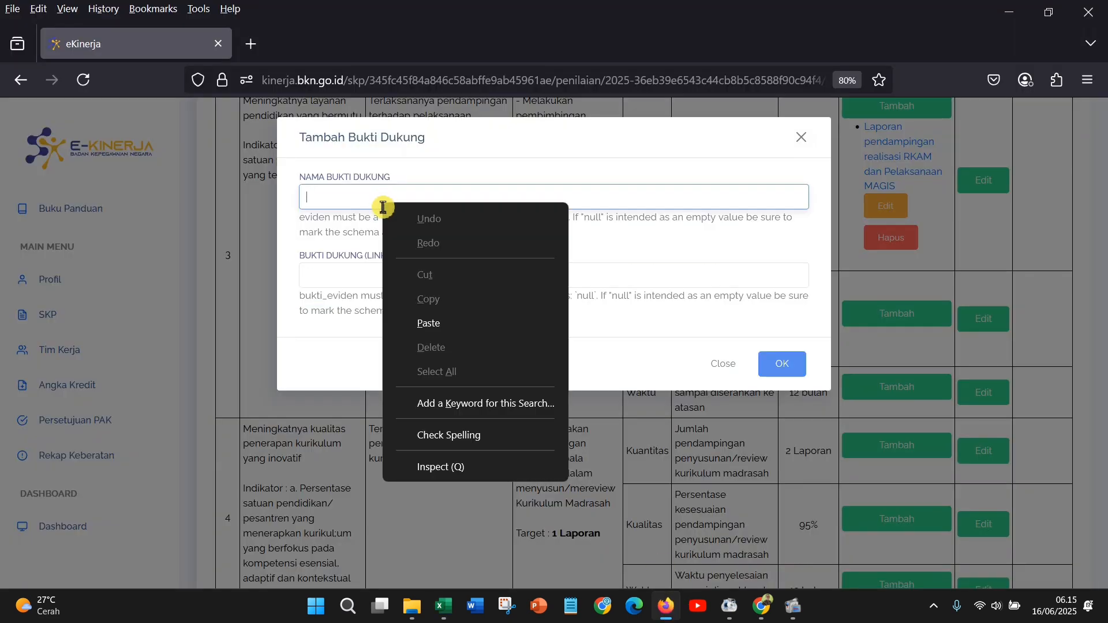
pyautogui.click(430, 322)
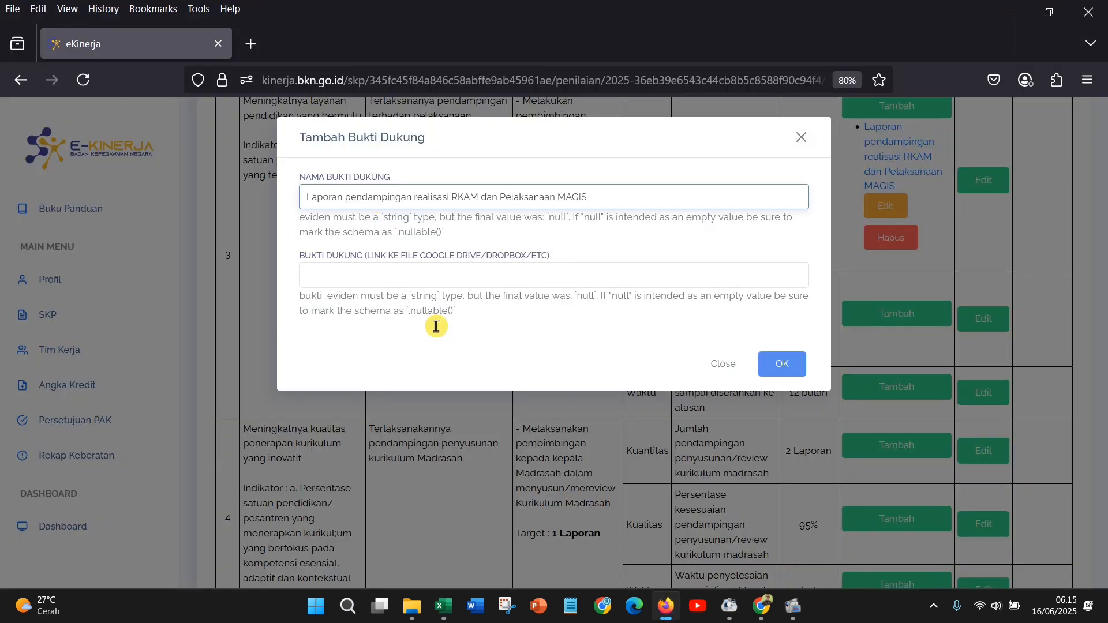
# - Switch to Excel and copy item 3's TW 2 Google Drive folder link for the Kualitas evidence
pyautogui.click(443, 606)
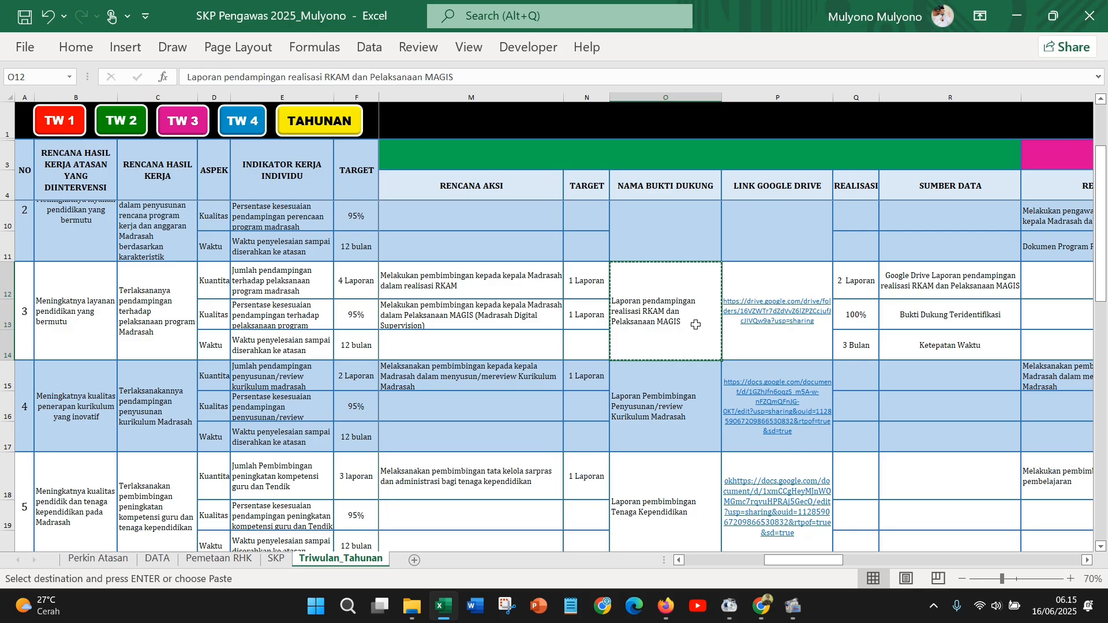
pyautogui.press('Right')
pyautogui.rightClick(733, 314)
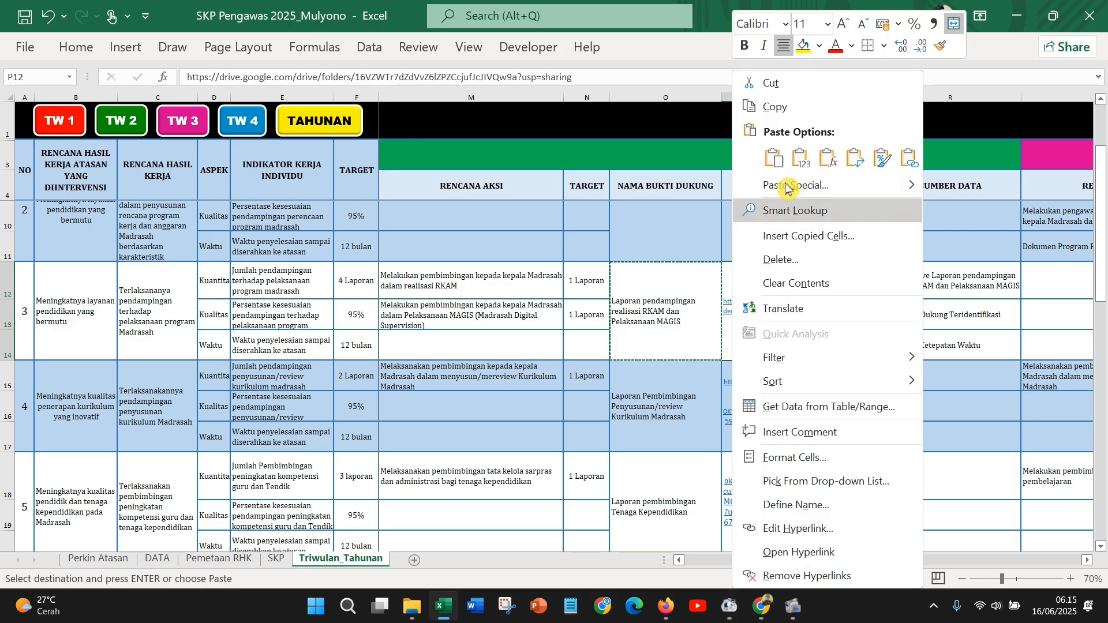
pyautogui.click(768, 107)
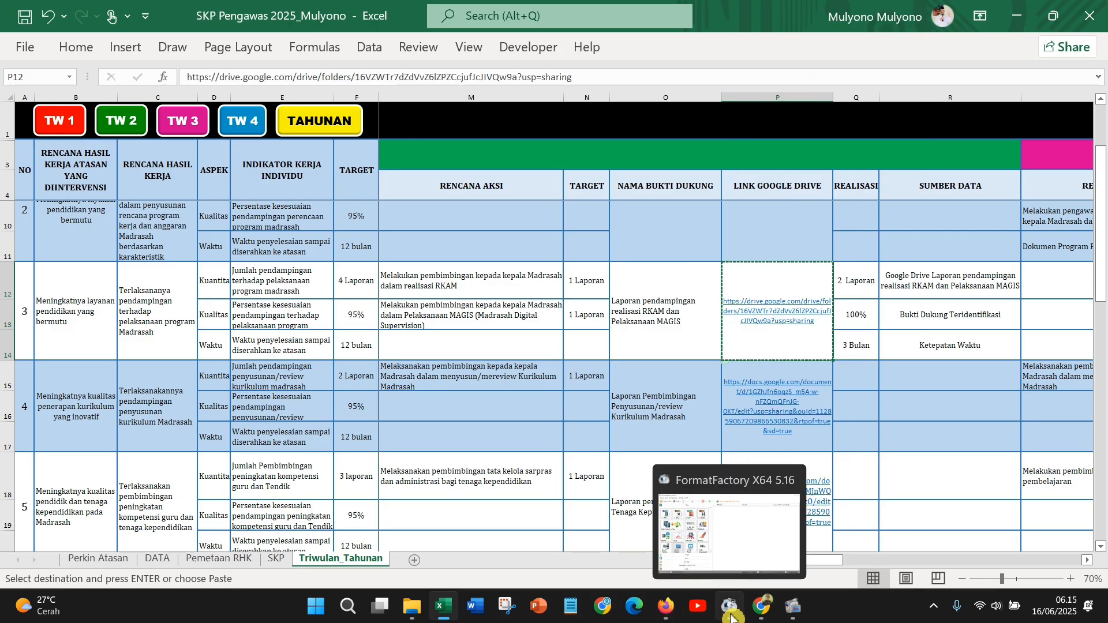
# - Back in eKinerja in Firefox, paste the folder link as item 3's Kualitas evidence link and save the entry
pyautogui.click(667, 606)
pyautogui.rightClick(396, 246)
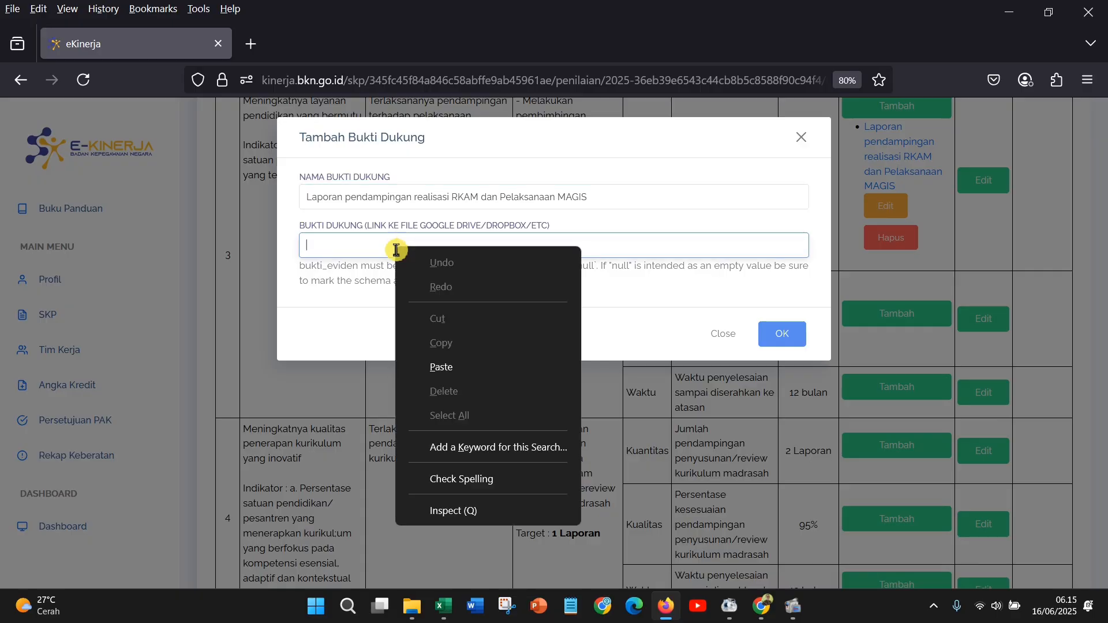
pyautogui.click(453, 369)
pyautogui.click(767, 341)
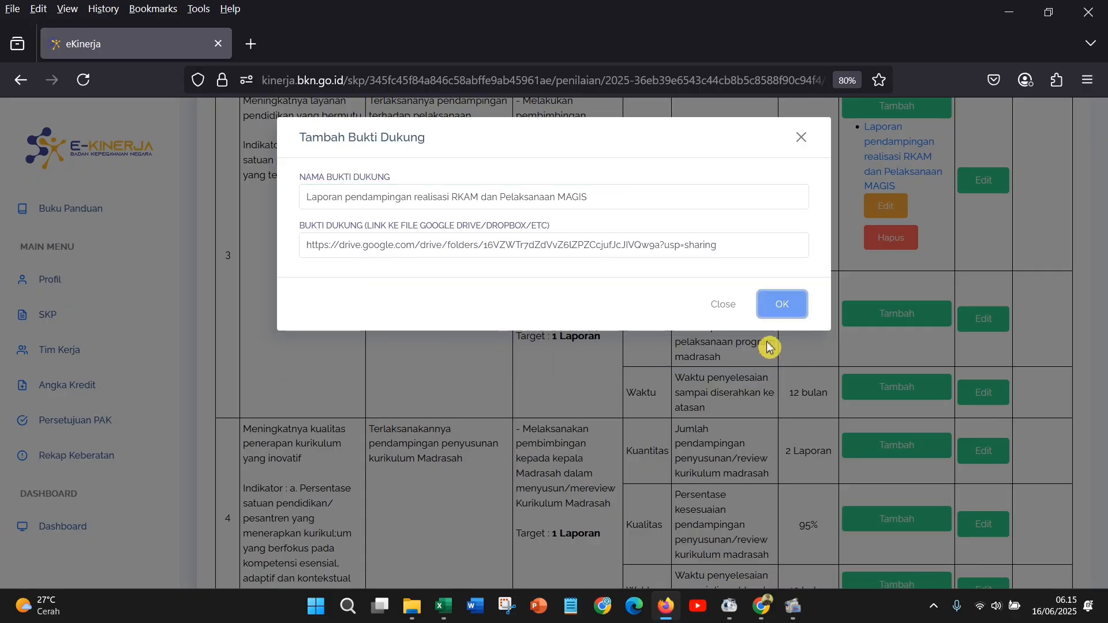
pyautogui.click(779, 306)
# - Start an evidence entry for item 3's Waktu and paste the copied Google Drive folder link as its Bukti Dukung
pyautogui.scroll(-2, 808, 363)
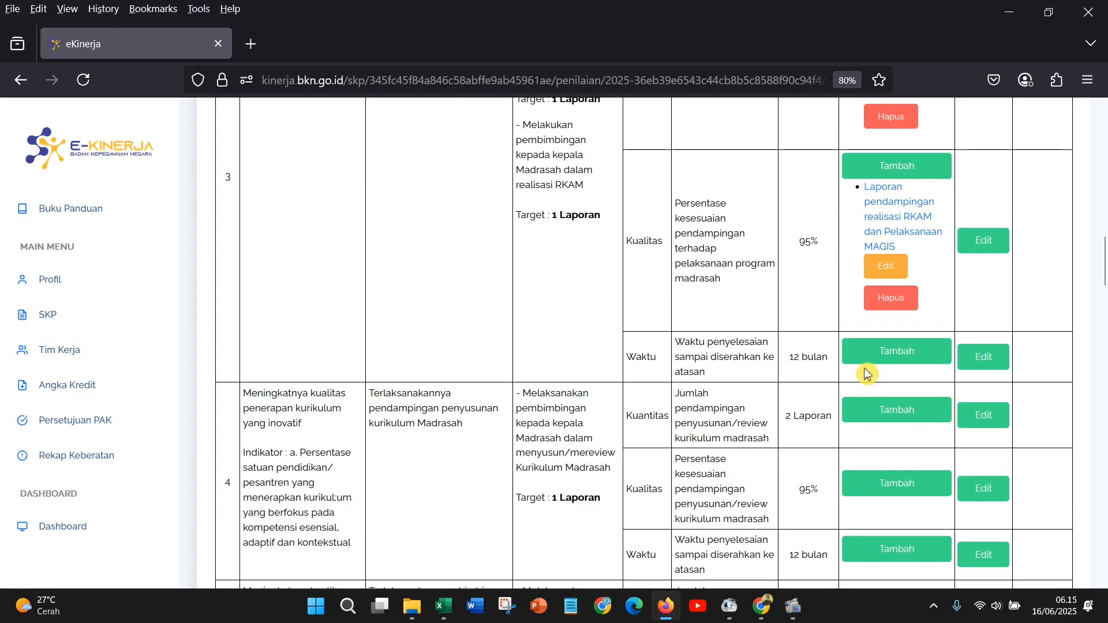
pyautogui.click(896, 351)
pyautogui.rightClick(421, 283)
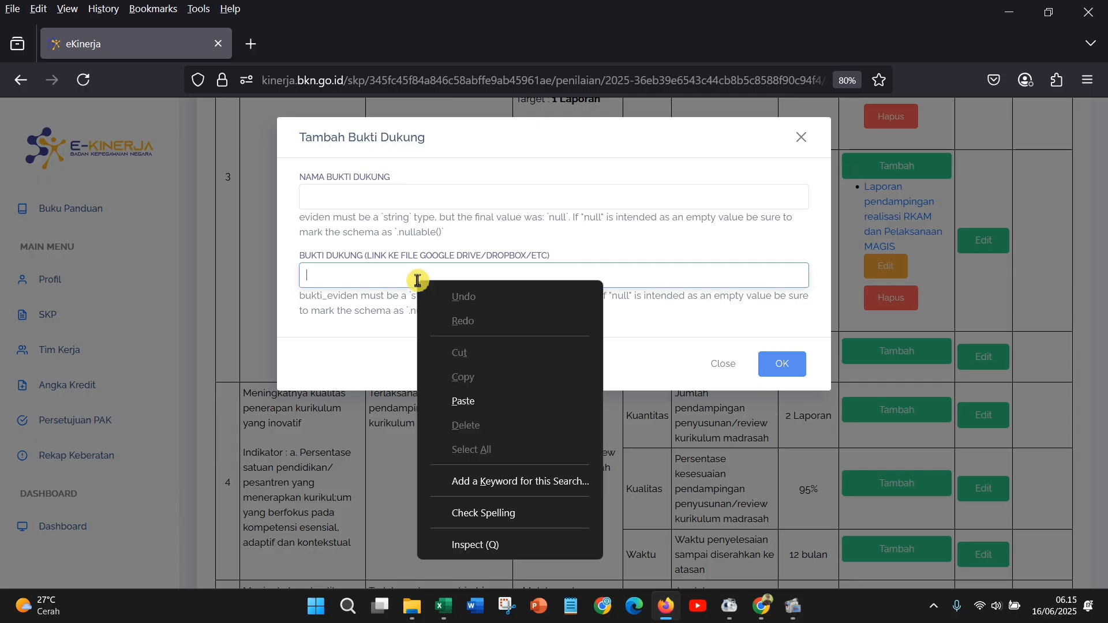
pyautogui.click(480, 401)
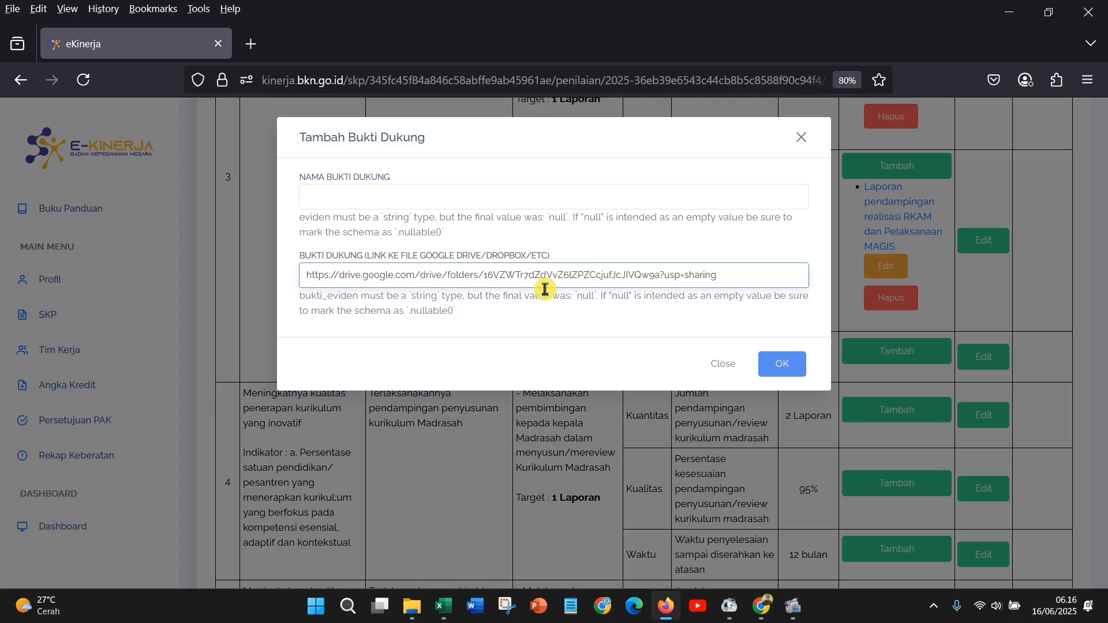
# - Copy "Laporan pendampingan realisasi RKAM dan Pelaksanaan MAGIS" from Excel into the Waktu entry's Nama Bukti Dukung in eKinerja and save it
pyautogui.click(446, 609)
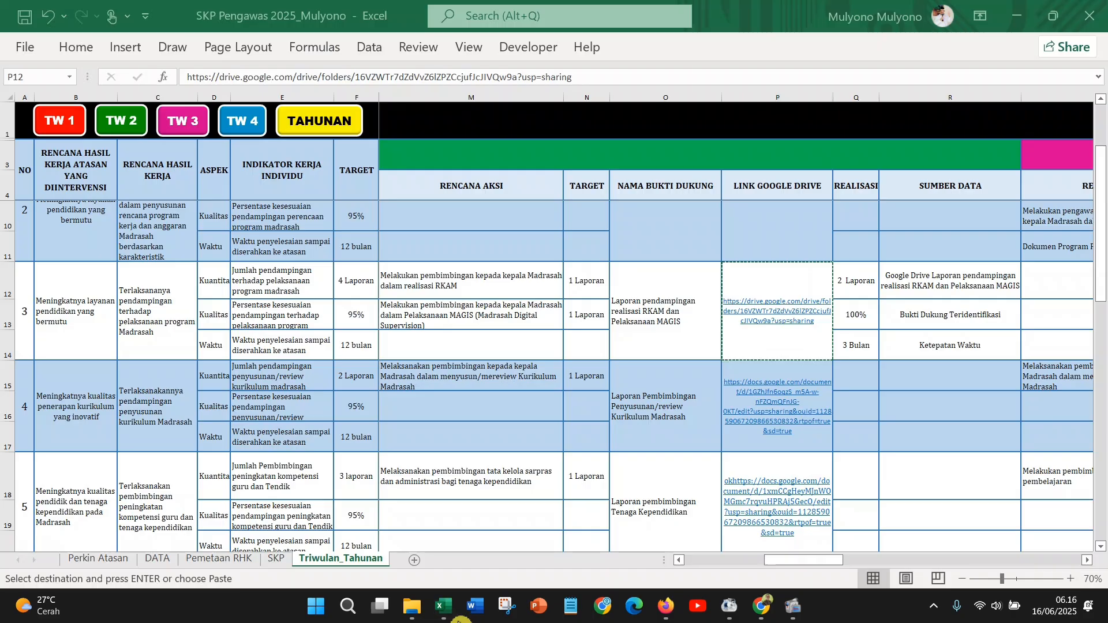
pyautogui.rightClick(631, 345)
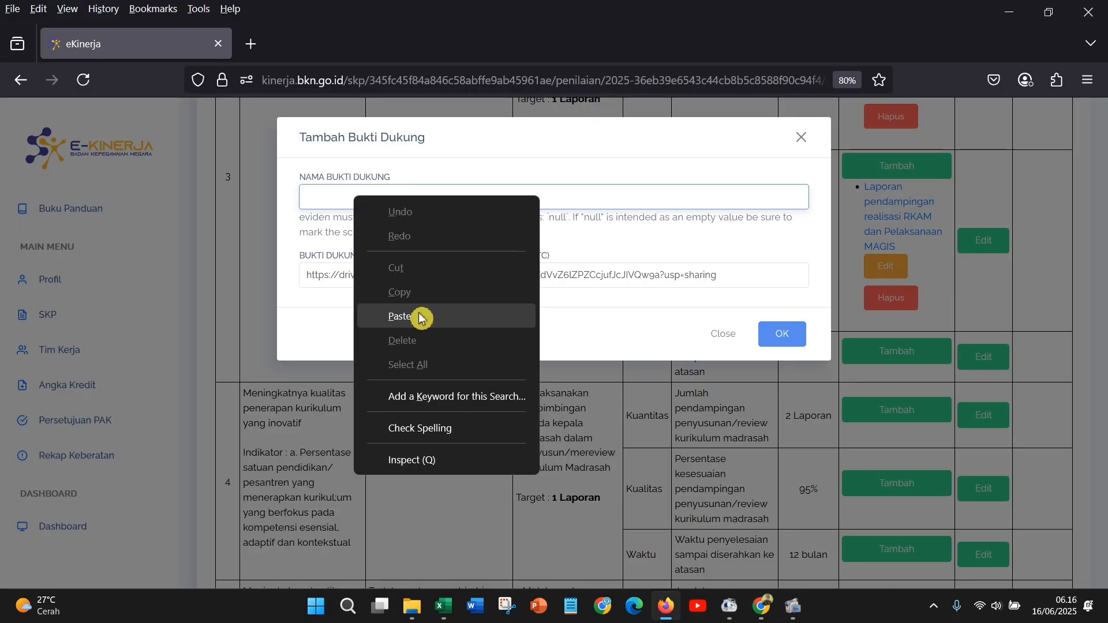
pyautogui.click(421, 317)
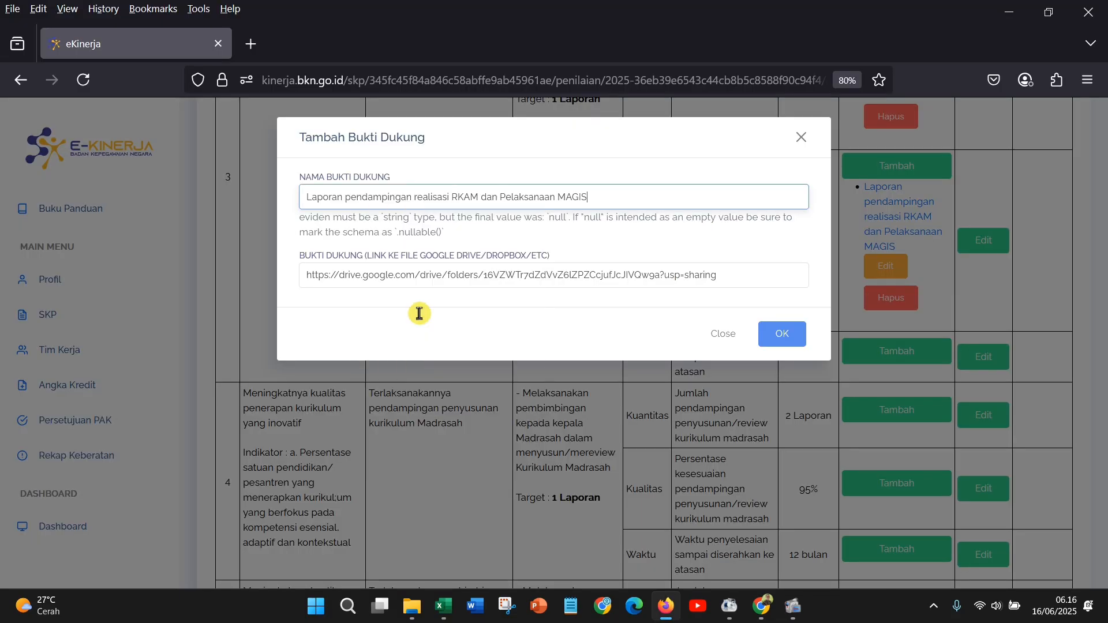
pyautogui.click(799, 345)
pyautogui.click(791, 316)
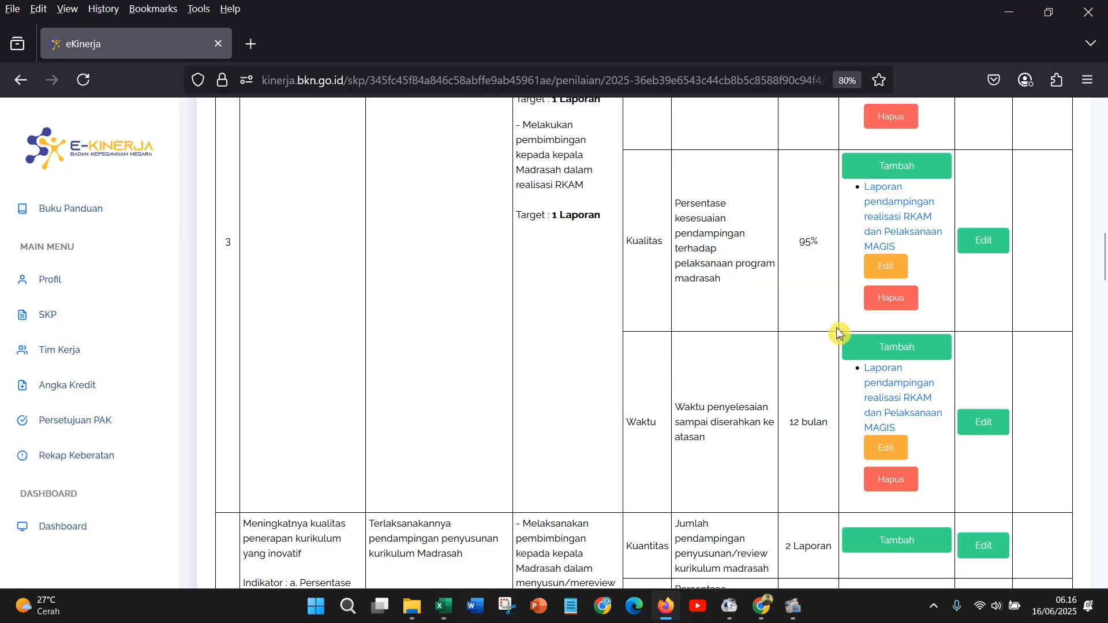
# - Review item 3's evidence for Kuantitas, Kualitas and Waktu and the Realisasi column of the Hasil Kerja table
pyautogui.scroll(-2, 837, 334)
pyautogui.scroll(4, 844, 343)
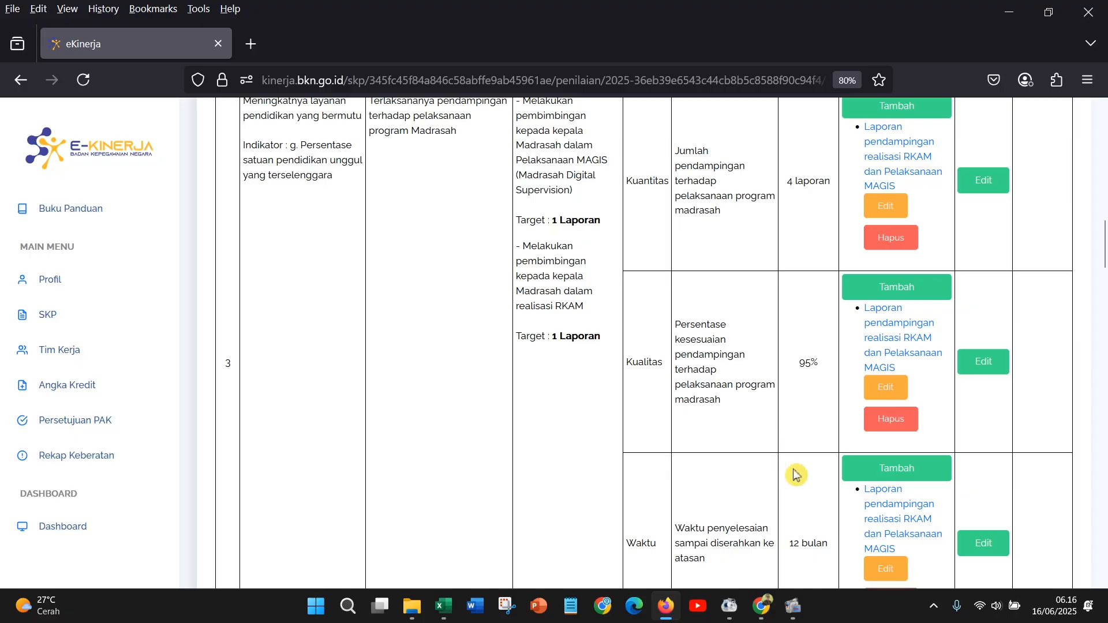
pyautogui.scroll(2, 899, 251)
pyautogui.moveTo(902, 252)
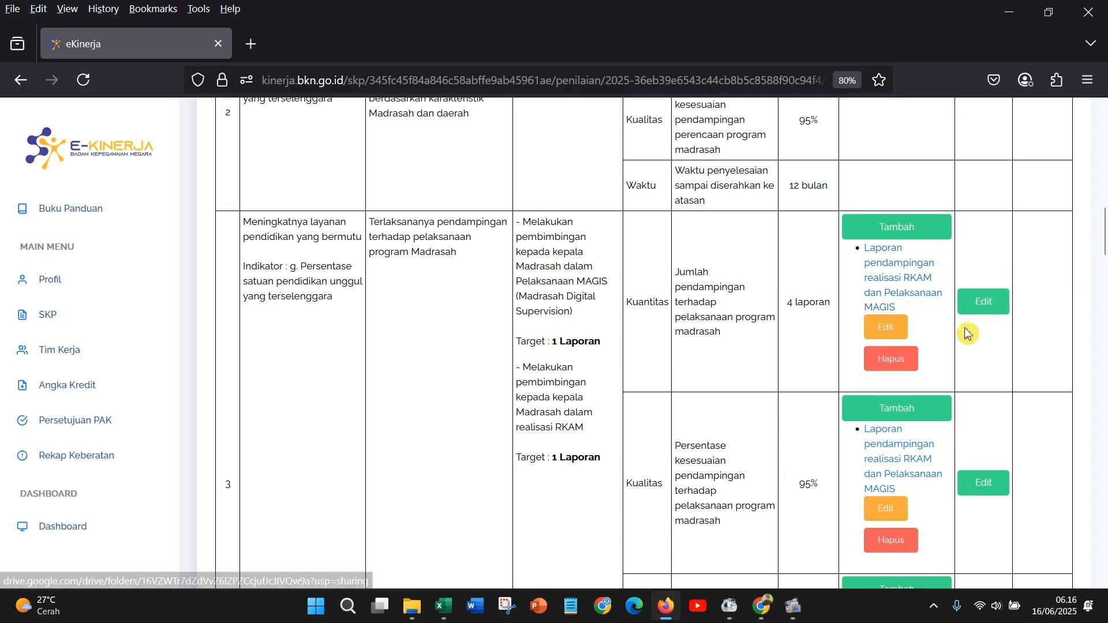
pyautogui.scroll(8, 968, 334)
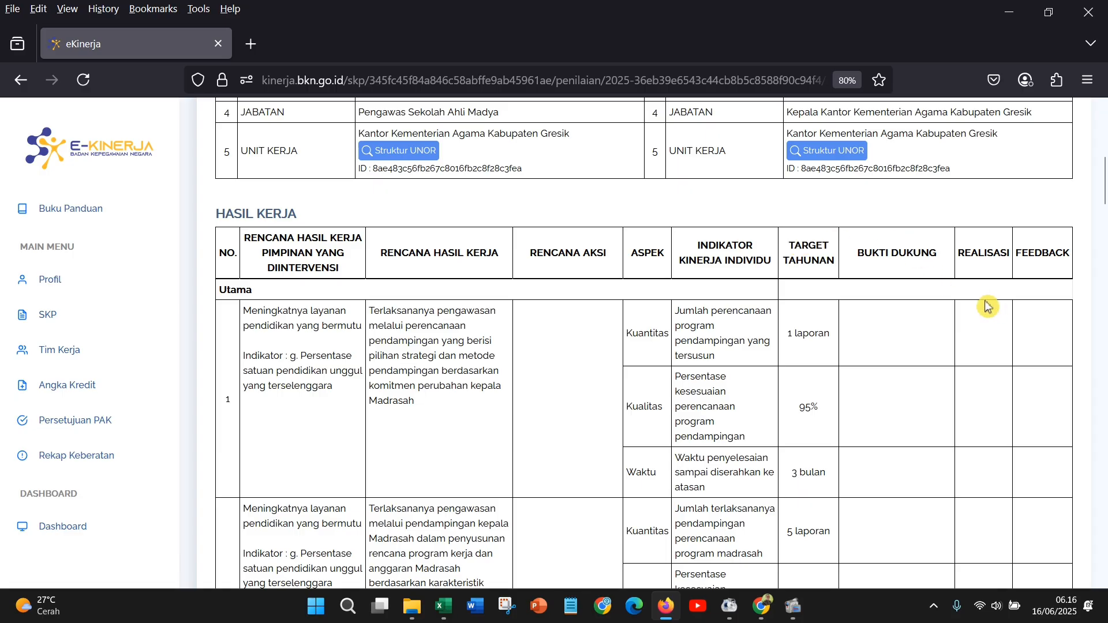
pyautogui.scroll(-6, 952, 306)
pyautogui.scroll(-4, 954, 309)
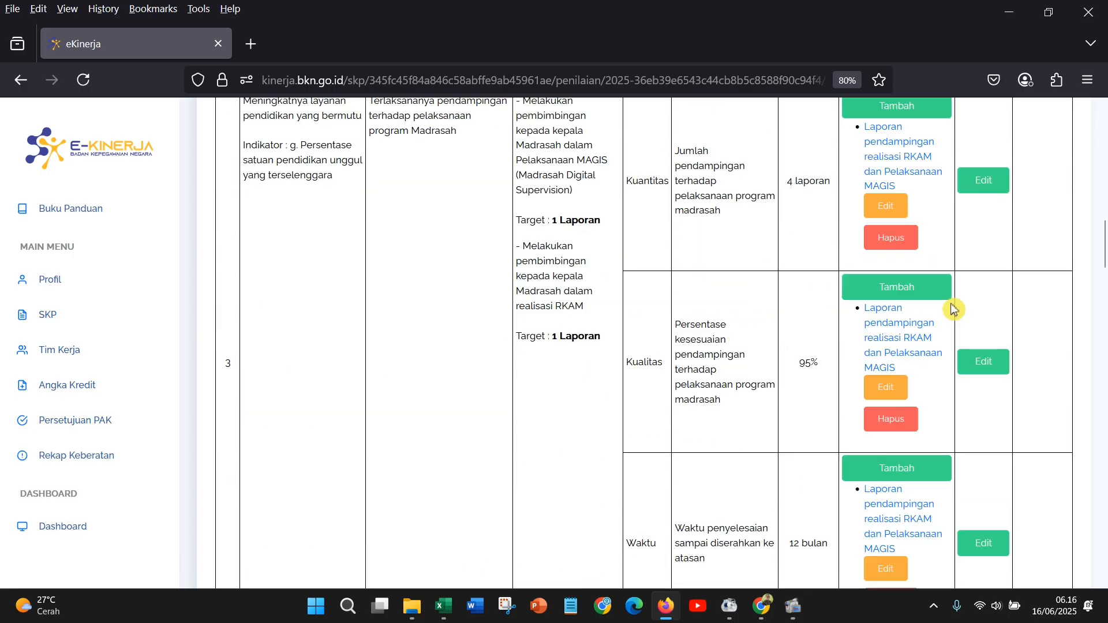
pyautogui.scroll(2, 954, 308)
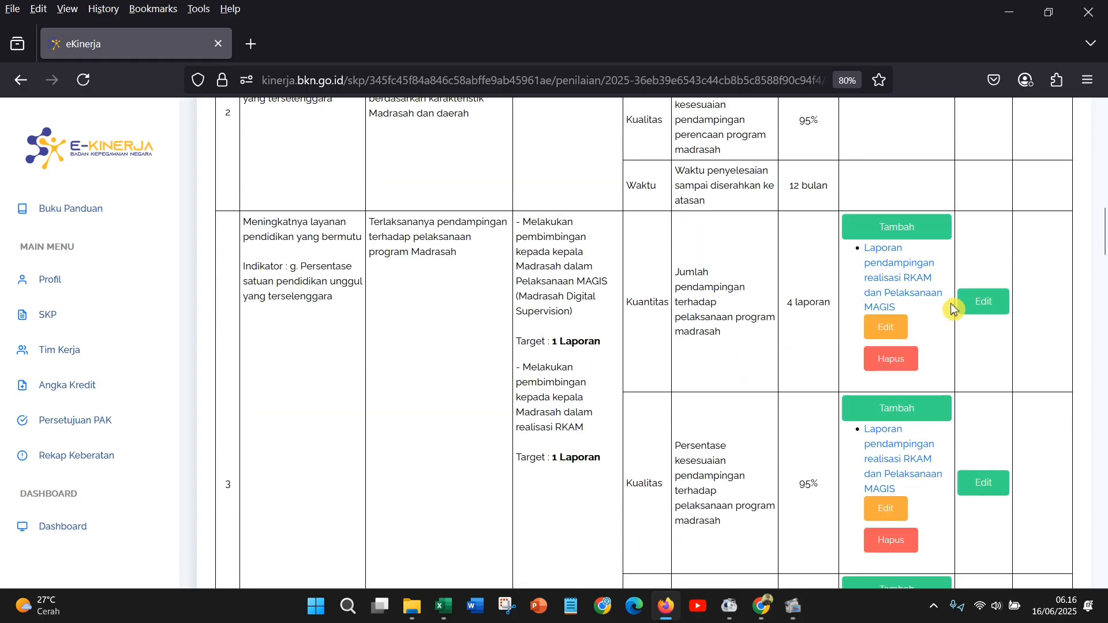
# - Open item 3's Kuantitas realization for editing, then copy its TW 2 Sumber Data text from Excel
pyautogui.click(990, 303)
pyautogui.click(354, 199)
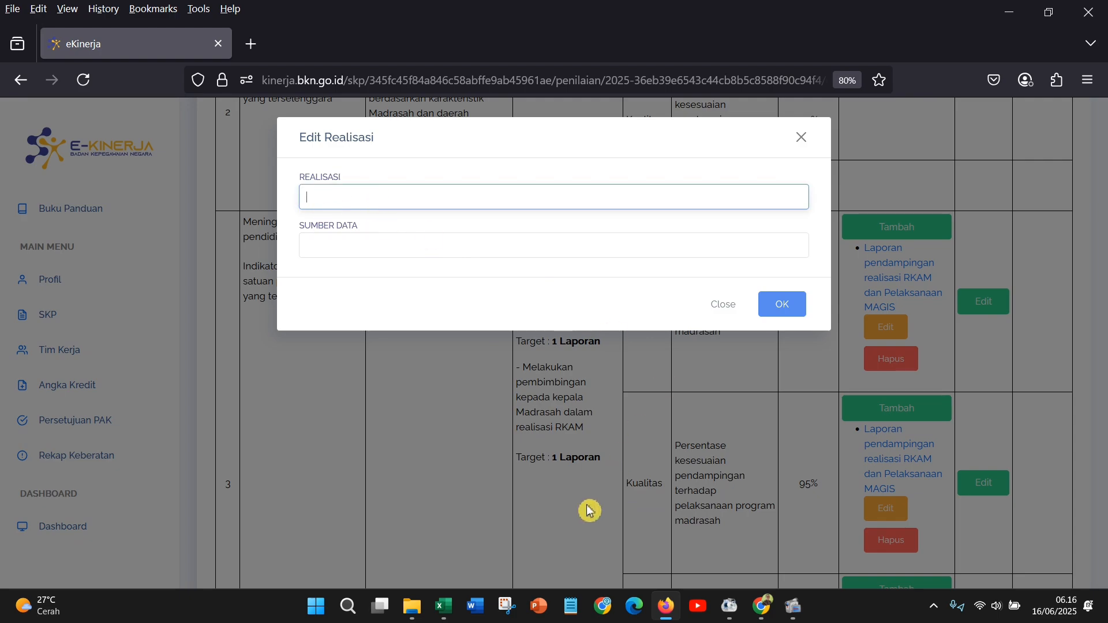
pyautogui.click(443, 606)
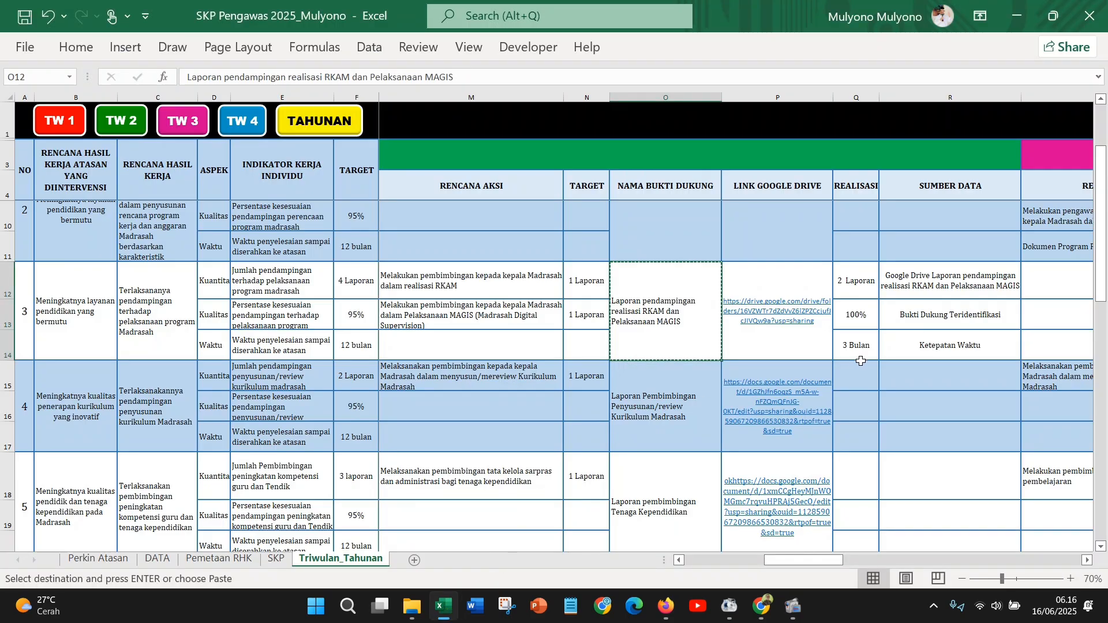
pyautogui.click(896, 291)
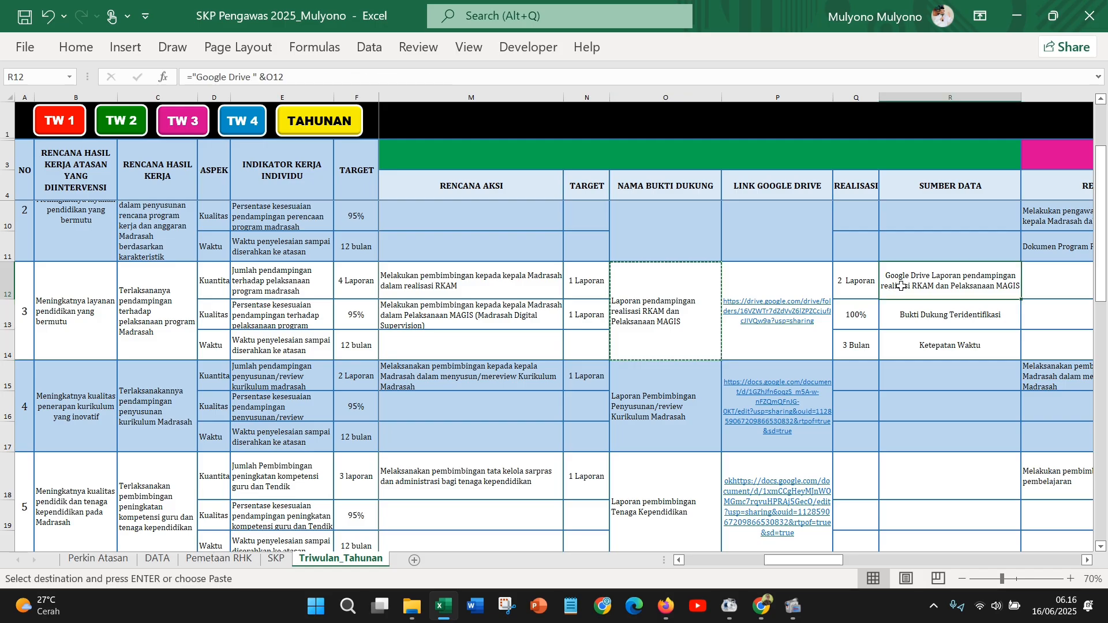
pyautogui.rightClick(898, 291)
pyautogui.click(954, 180)
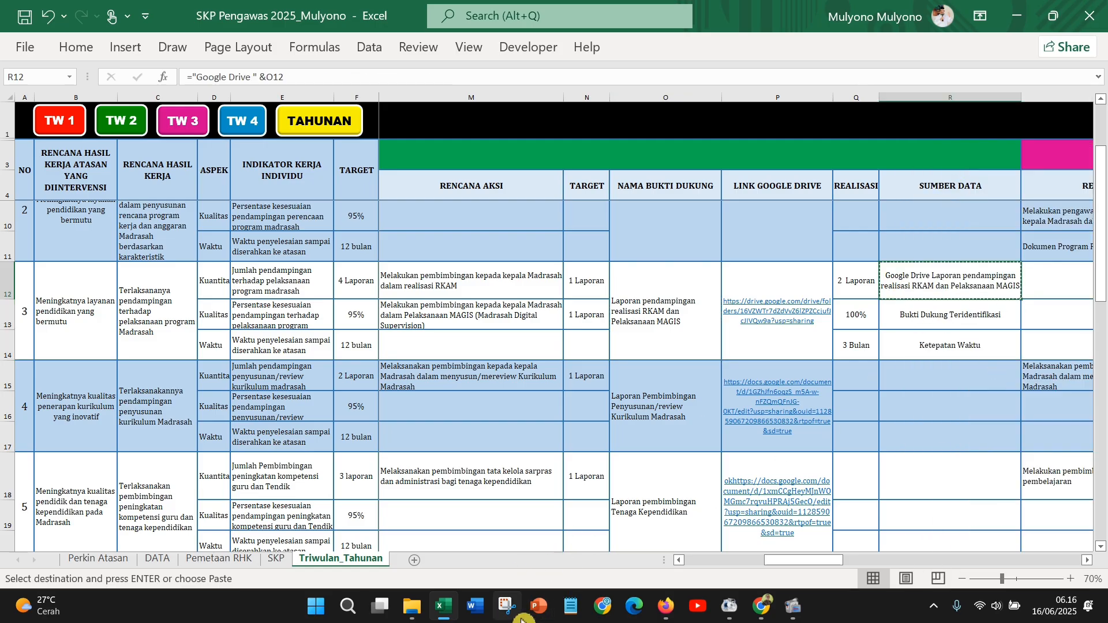
# - In eKinerja, set the Kuantitas Realisasi to "2 Laporan", paste "Google Drive Laporan pendampingan realisasi RKAM dan Pelaksanaan MAGIS" as Sumber Data, and save
pyautogui.click(667, 606)
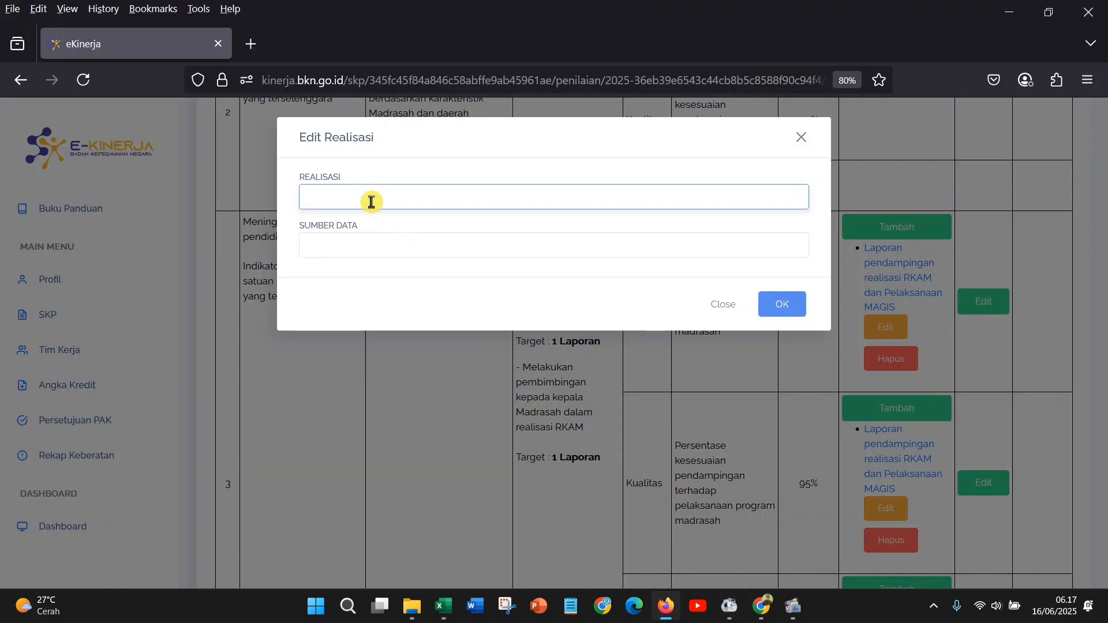
pyautogui.click(330, 247)
pyautogui.rightClick(330, 248)
pyautogui.click(316, 198)
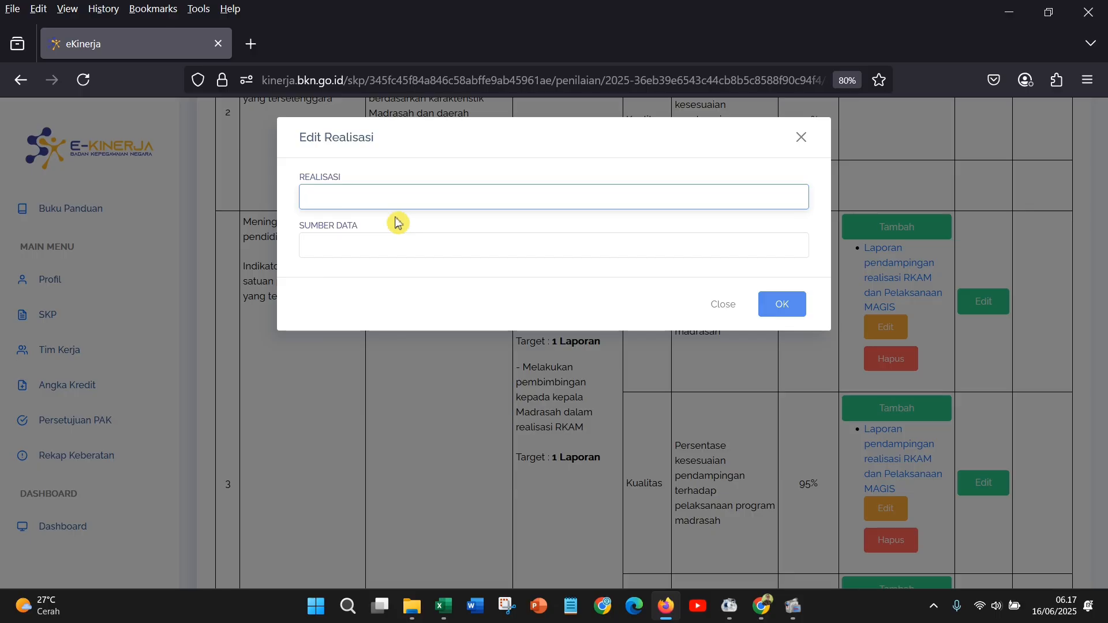
pyautogui.write('2 Laporan')
pyautogui.click(340, 245)
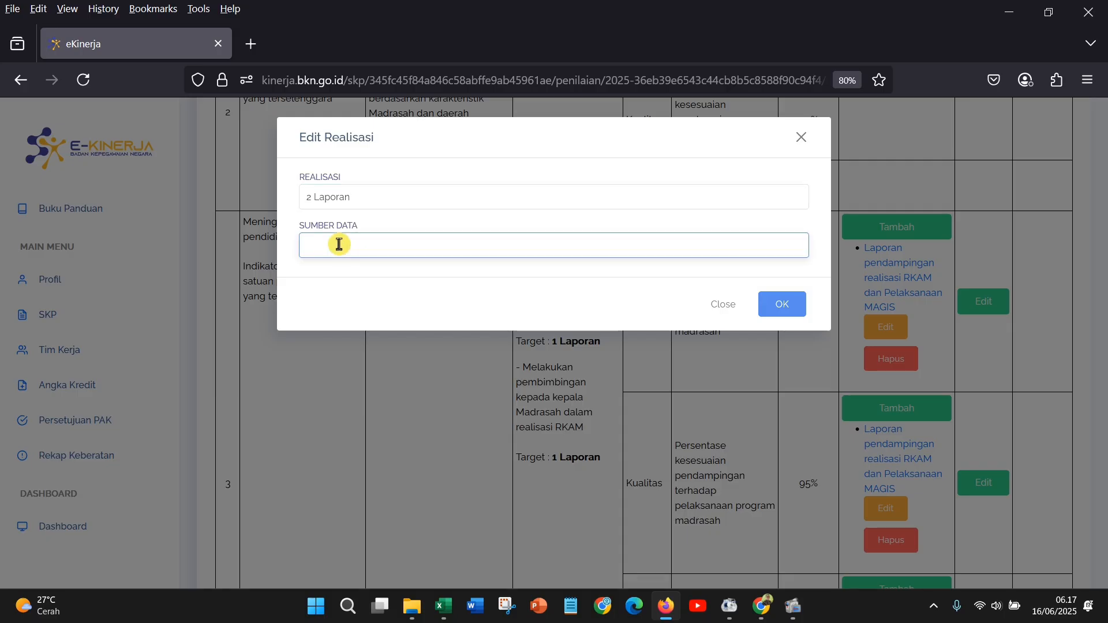
pyautogui.hotkey('ctrl', 'v')
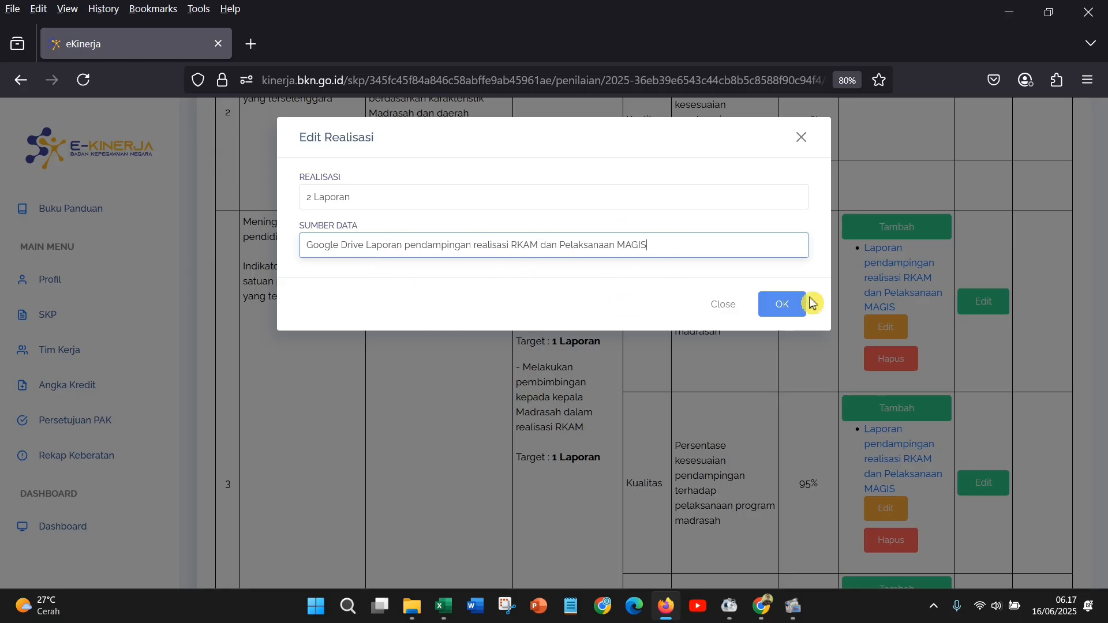
pyautogui.click(803, 319)
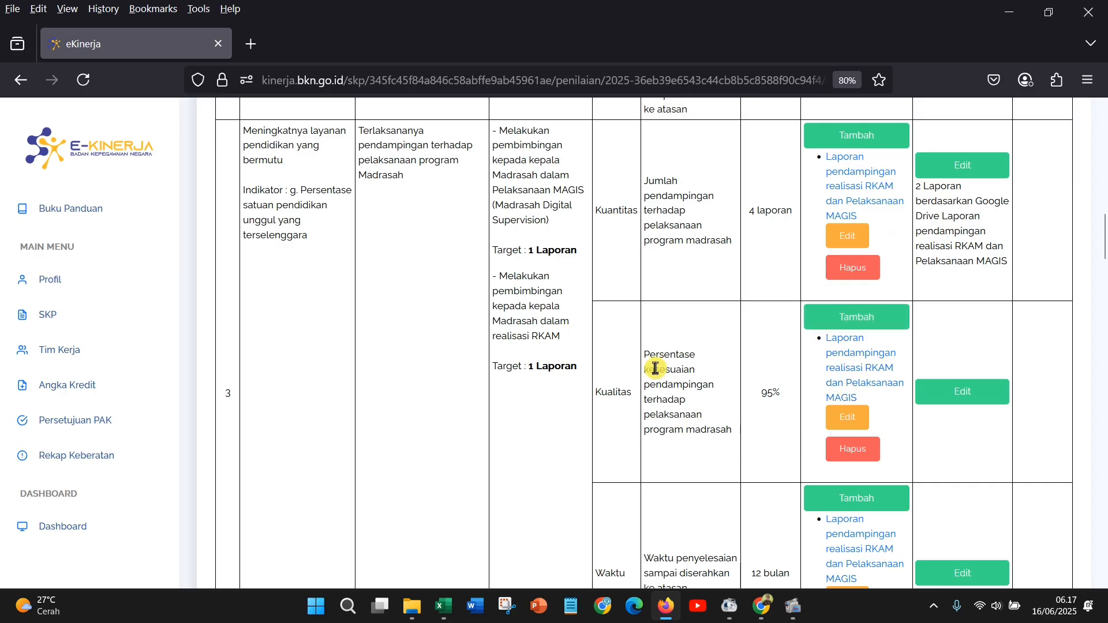
# - Open item 3's Kualitas realization for editing and copy "Bukti Dukung Teridentifikasi" from its TW 2 Sumber Data in Excel
pyautogui.click(979, 397)
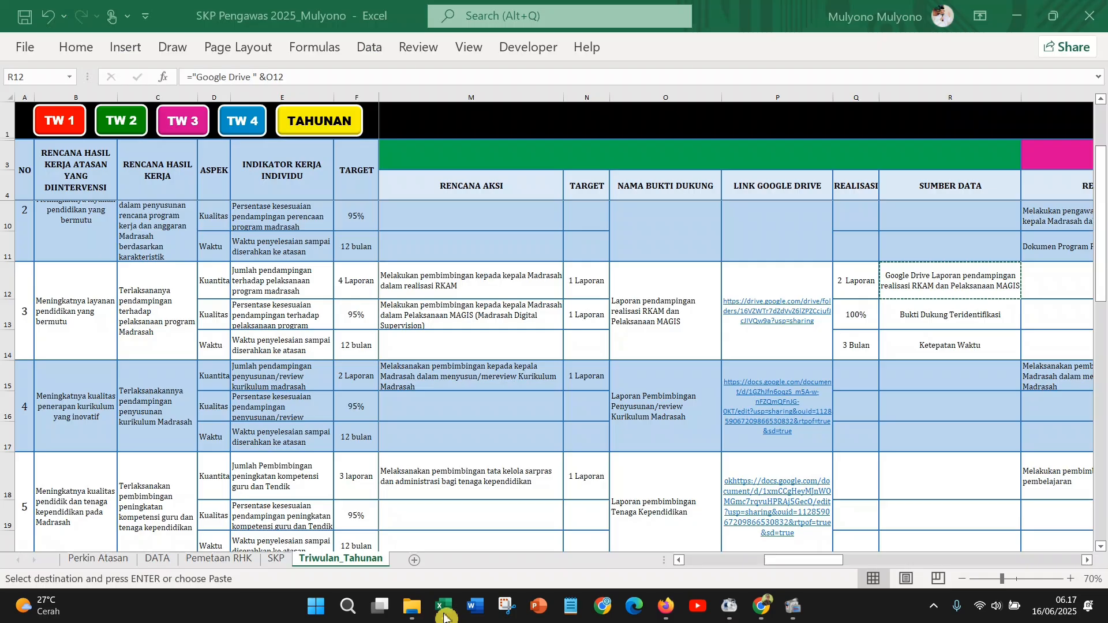
pyautogui.click(444, 606)
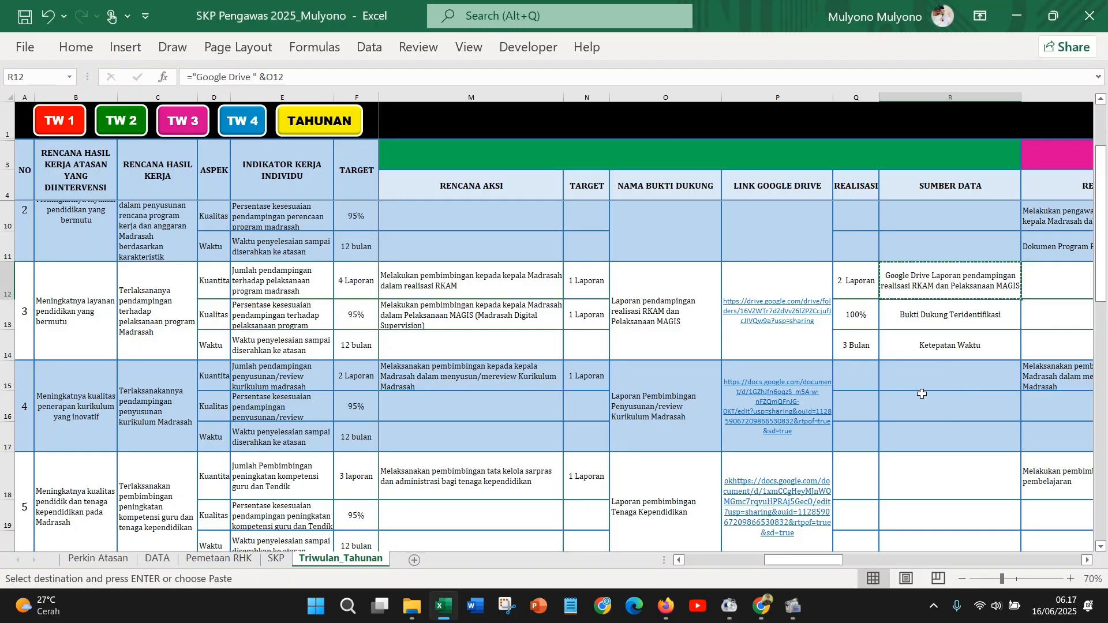
pyautogui.click(898, 312)
pyautogui.rightClick(901, 318)
pyautogui.click(944, 154)
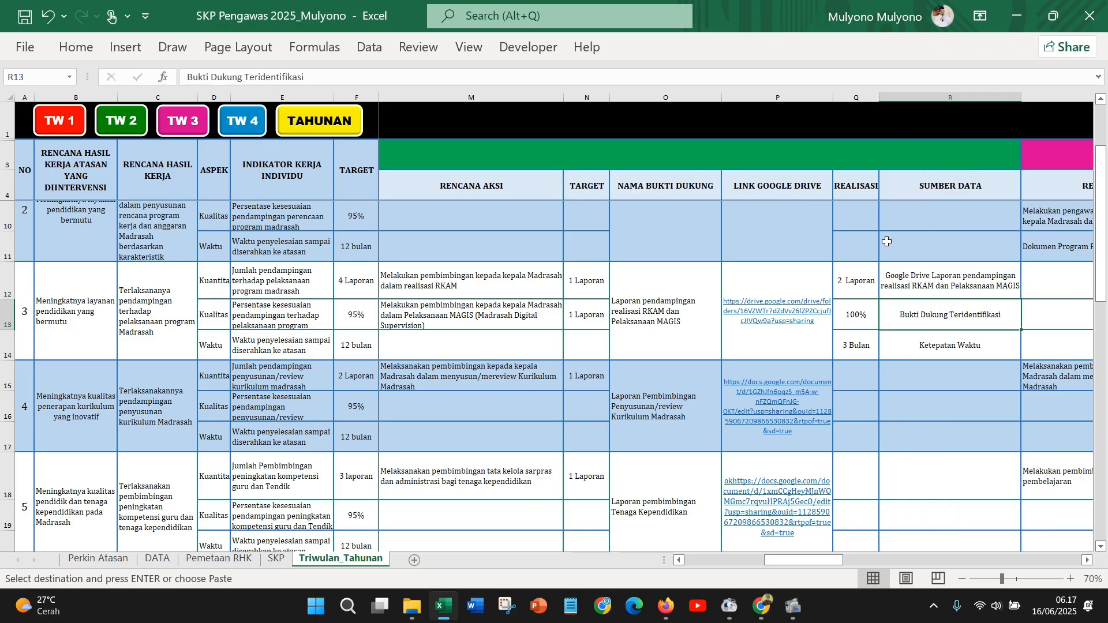
# - In eKinerja, set the Kualitas Realisasi to "100 %" with Sumber Data "Bukti Dukung Teridentifikasi" and save it
pyautogui.click(666, 607)
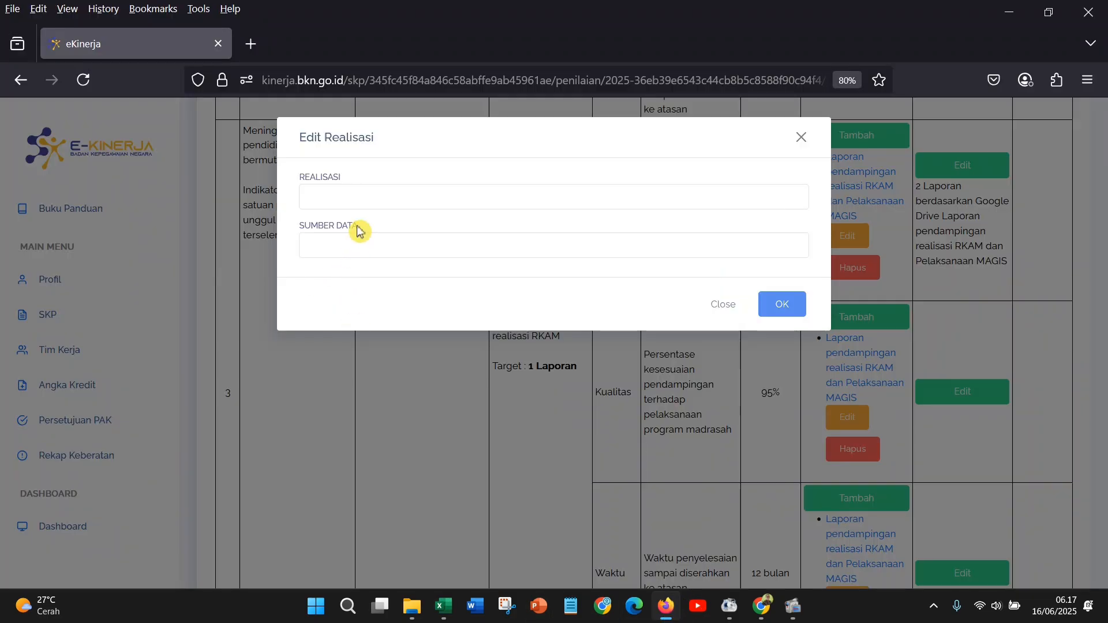
pyautogui.click(359, 199)
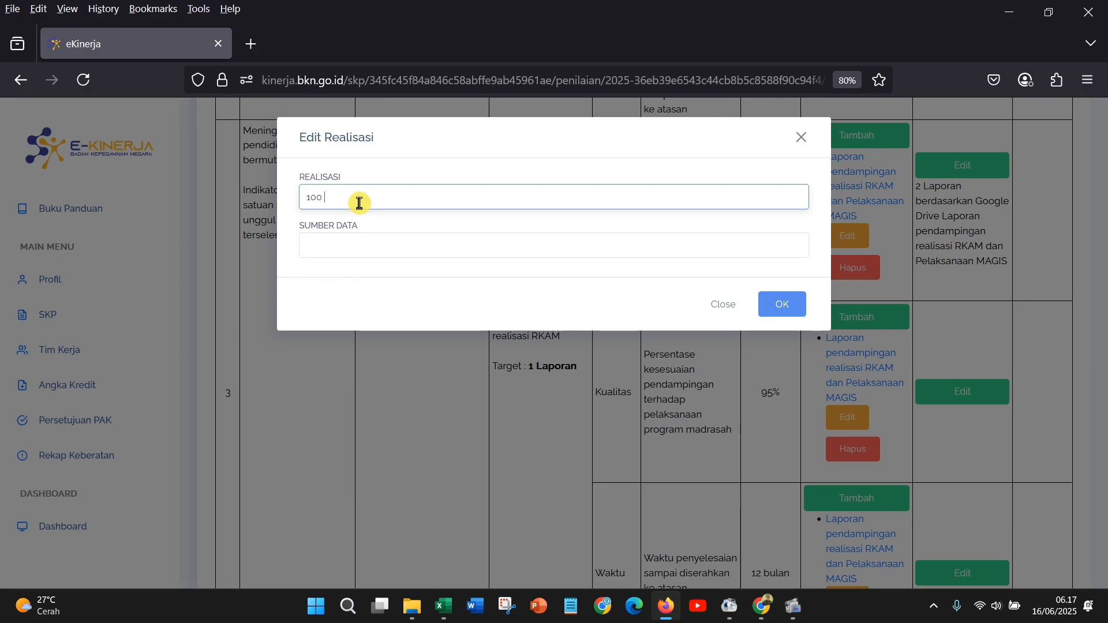
pyautogui.write('100 %')
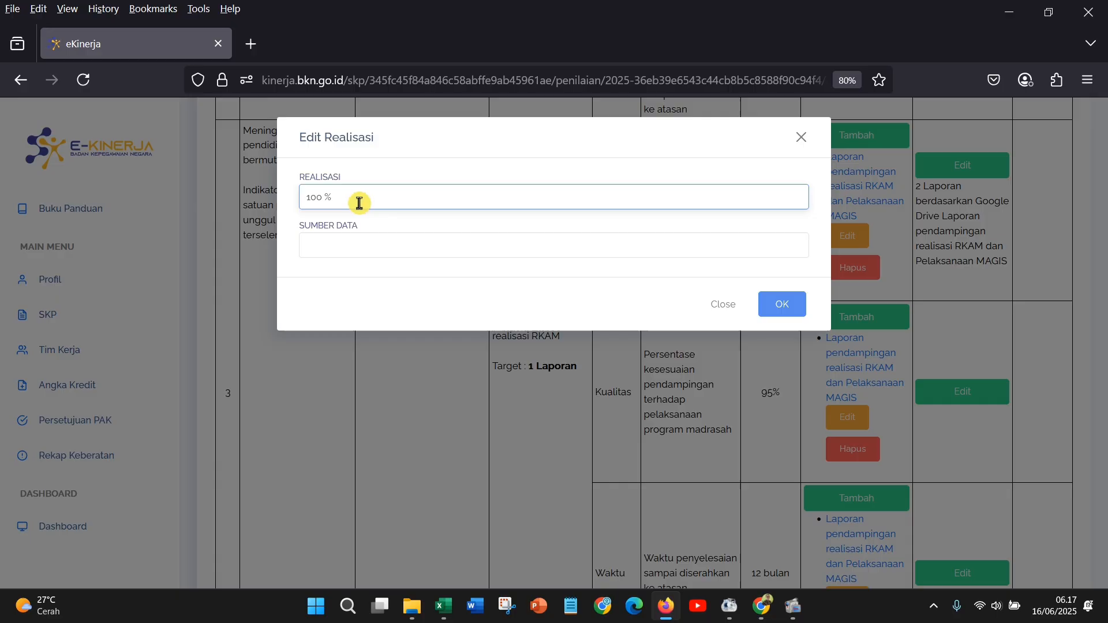
pyautogui.click(348, 249)
pyautogui.hotkey('ctrl', 'v')
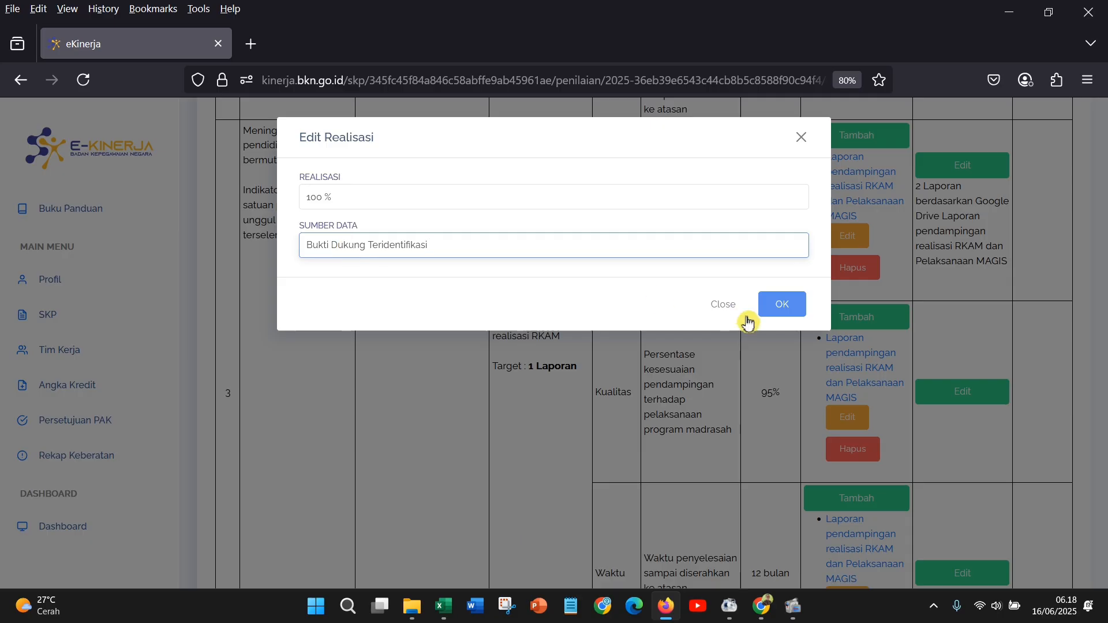
pyautogui.click(796, 314)
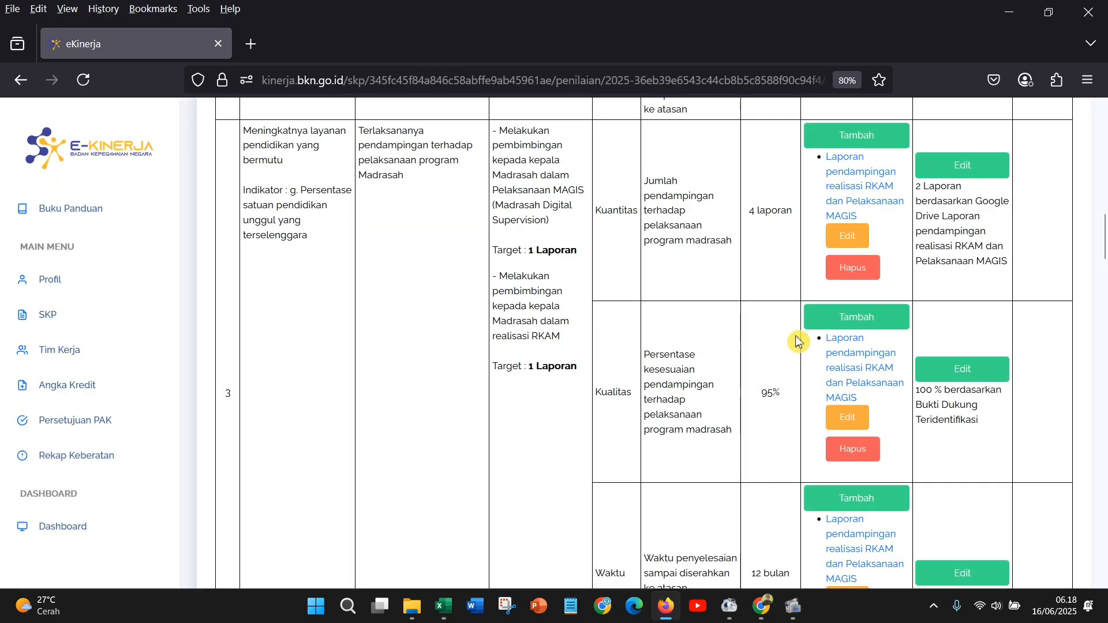
pyautogui.scroll(-3, 976, 368)
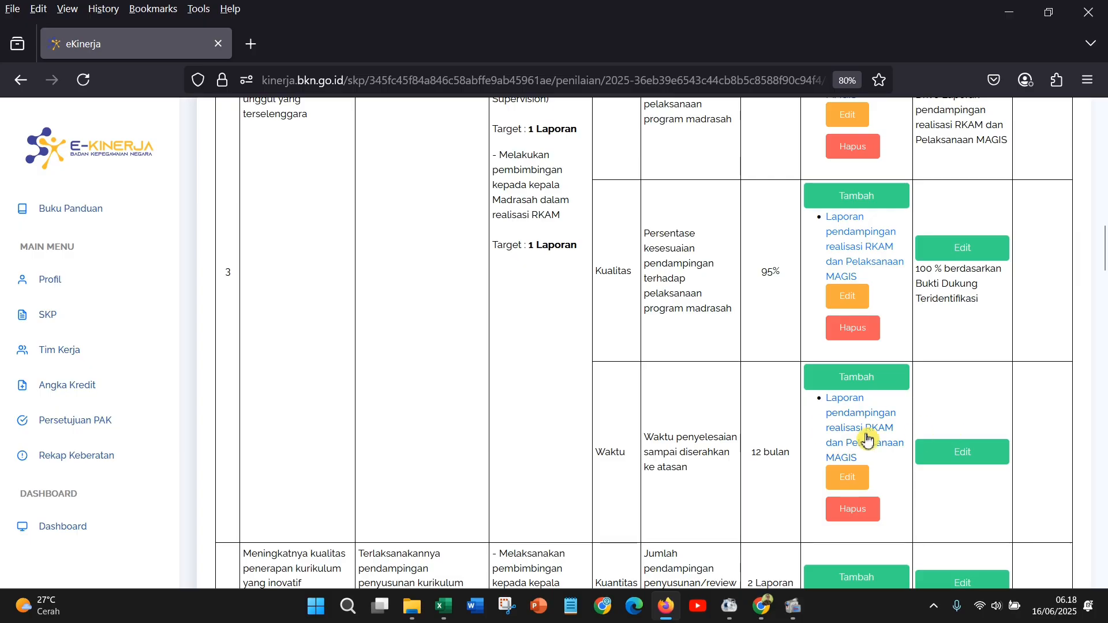
# - Set item 3's Waktu Realisasi to "3 bulan" with Sumber Data "Ketepatan Waktu" and save it
pyautogui.click(984, 461)
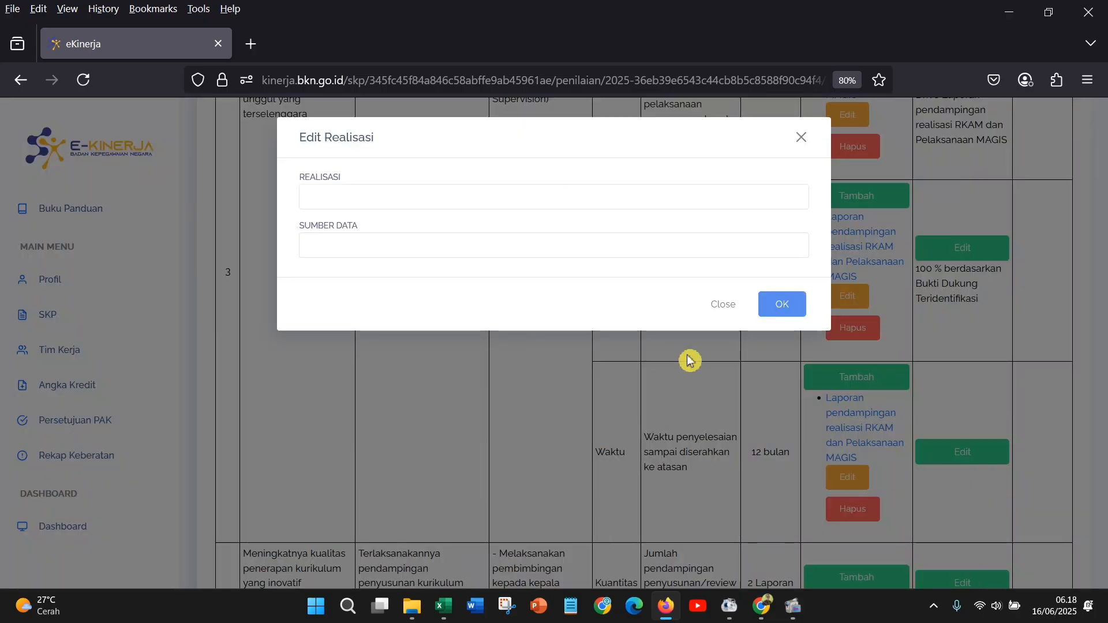
pyautogui.click(403, 204)
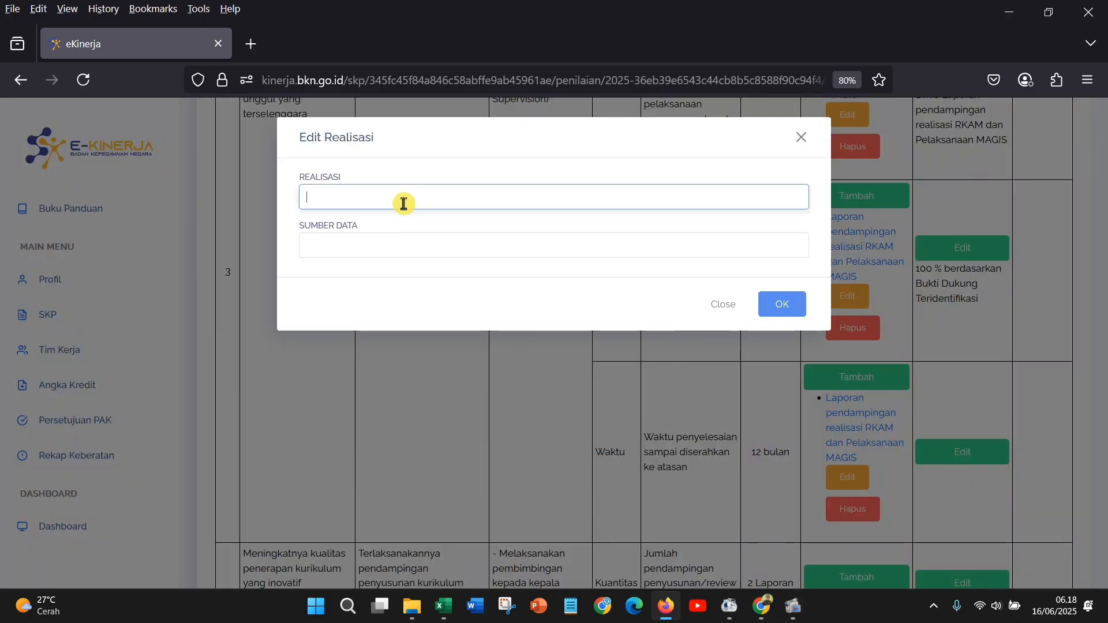
pyautogui.write('3 bulan')
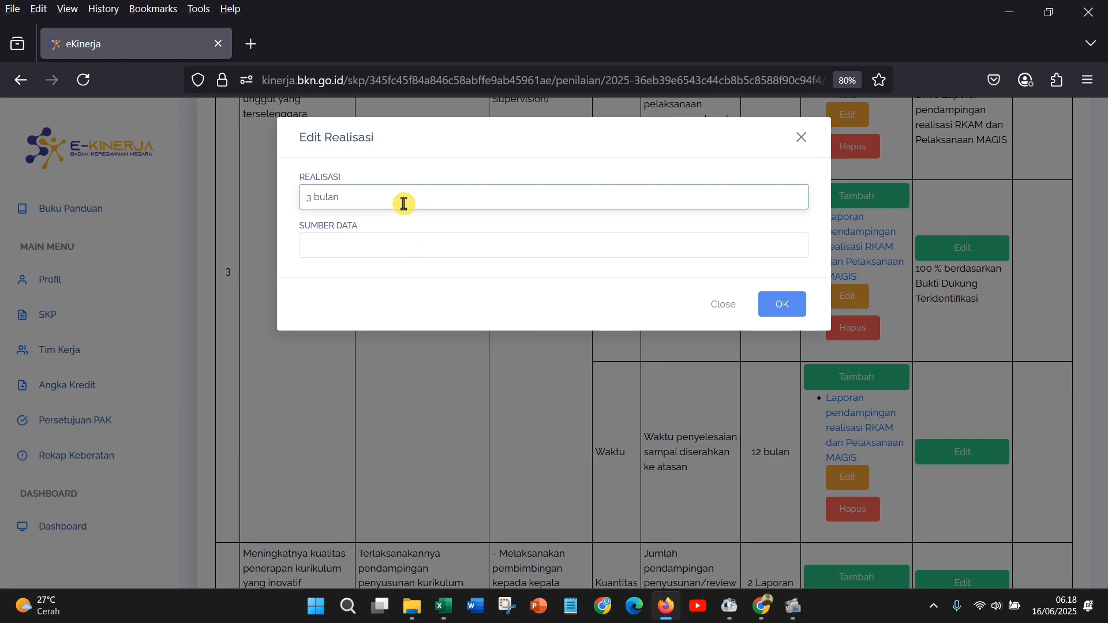
pyautogui.click(367, 253)
pyautogui.rightClick(367, 253)
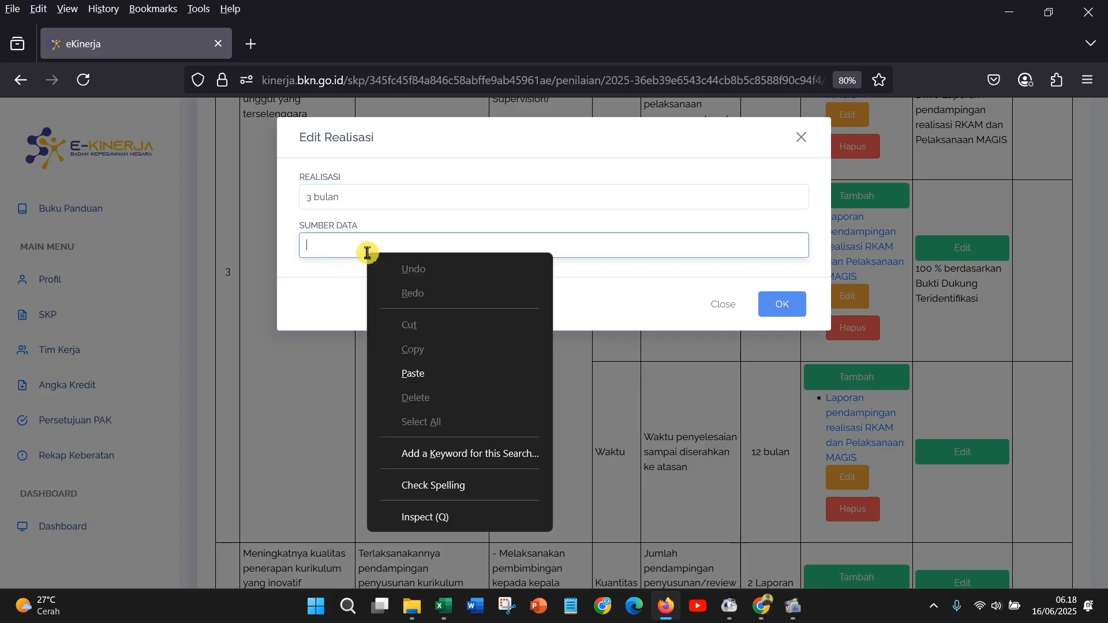
pyautogui.click(421, 378)
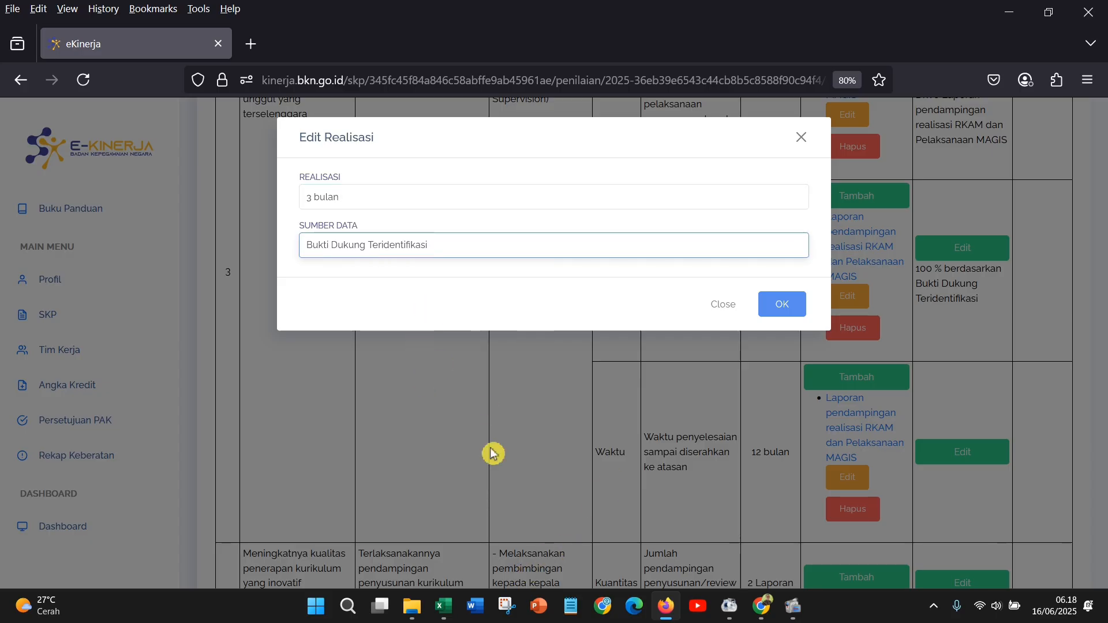
pyautogui.moveTo(453, 249); pyautogui.dragTo(272, 242)
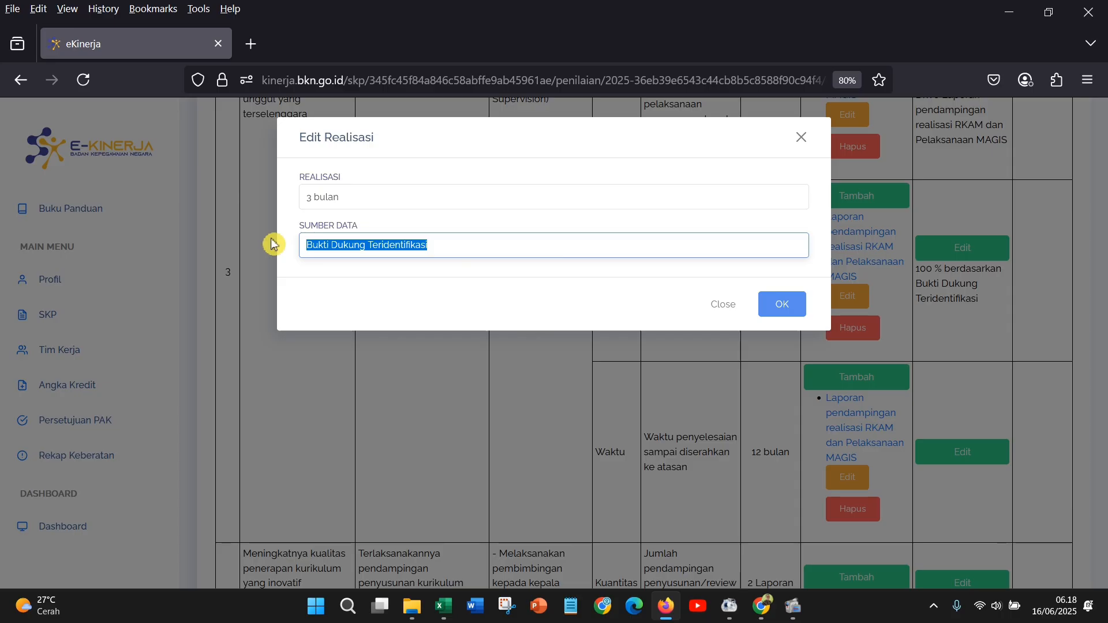
pyautogui.write('Keterpatan Waktu')
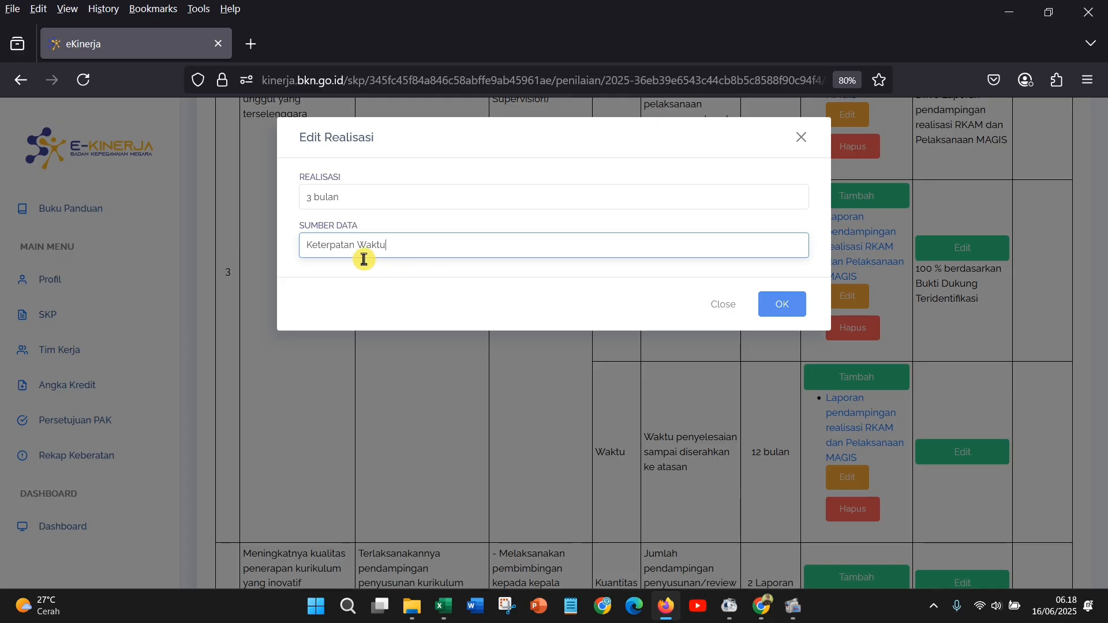
pyautogui.click(334, 248)
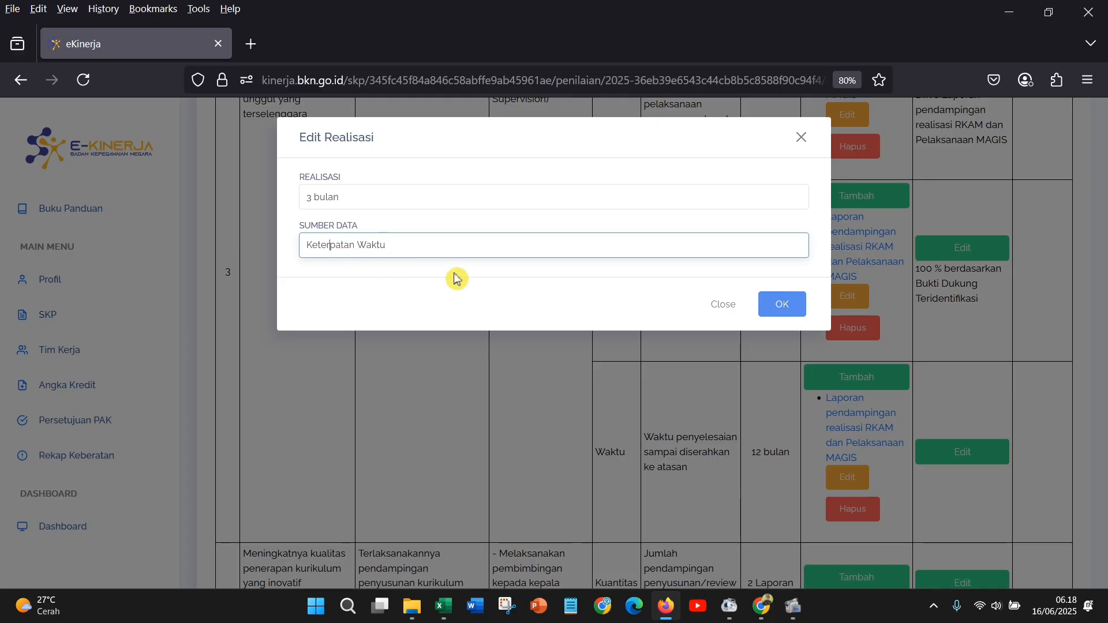
pyautogui.press('BackSpace')
pyautogui.click(784, 304)
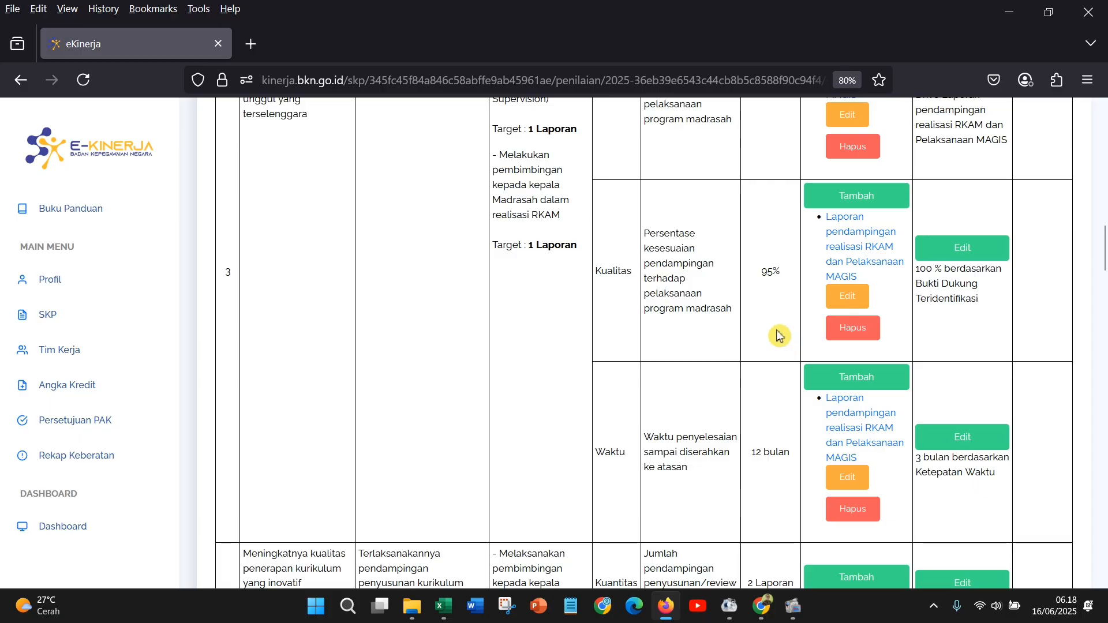
# - Review the evidence and realization columns of items 3 to 6, comparing item 3's entries with the following items
pyautogui.scroll(2, 779, 335)
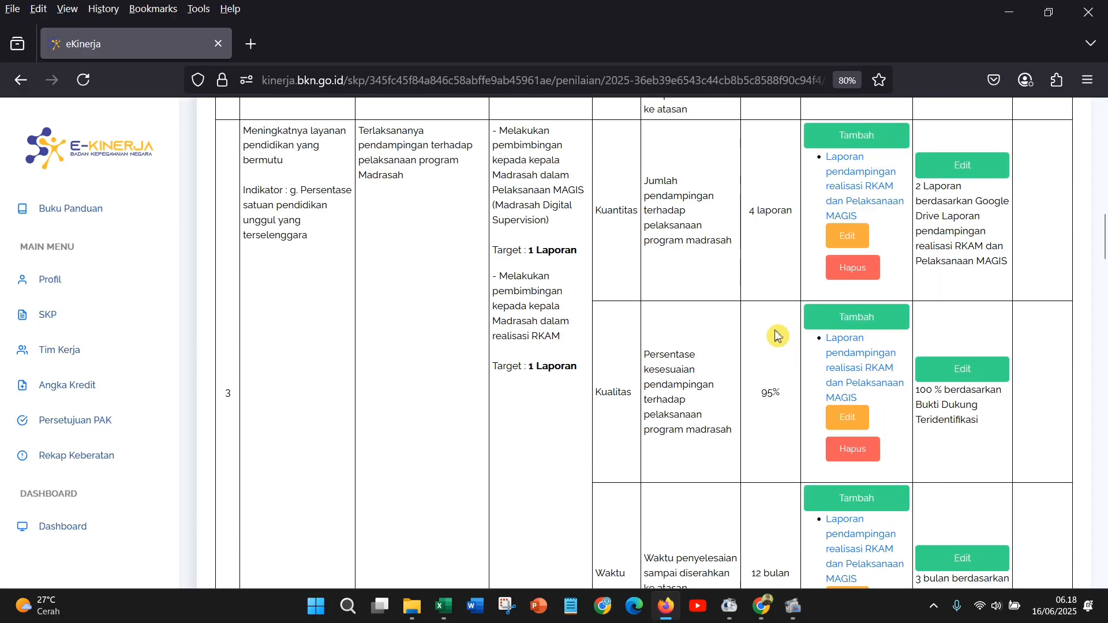
pyautogui.scroll(2, 778, 336)
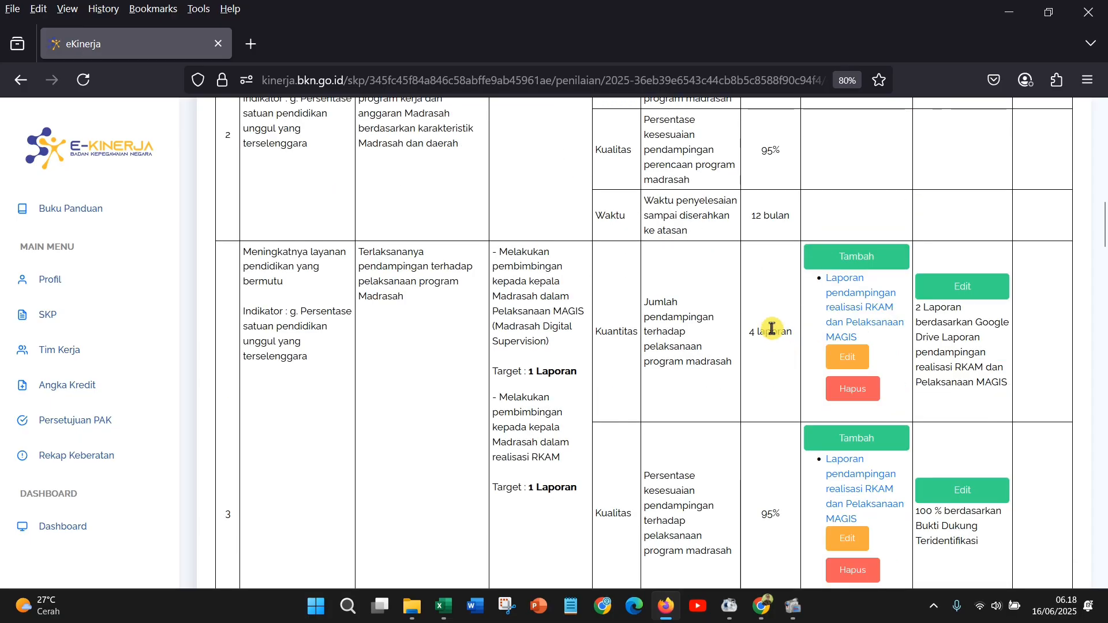
pyautogui.scroll(-2, 773, 331)
pyautogui.scroll(-8, 774, 334)
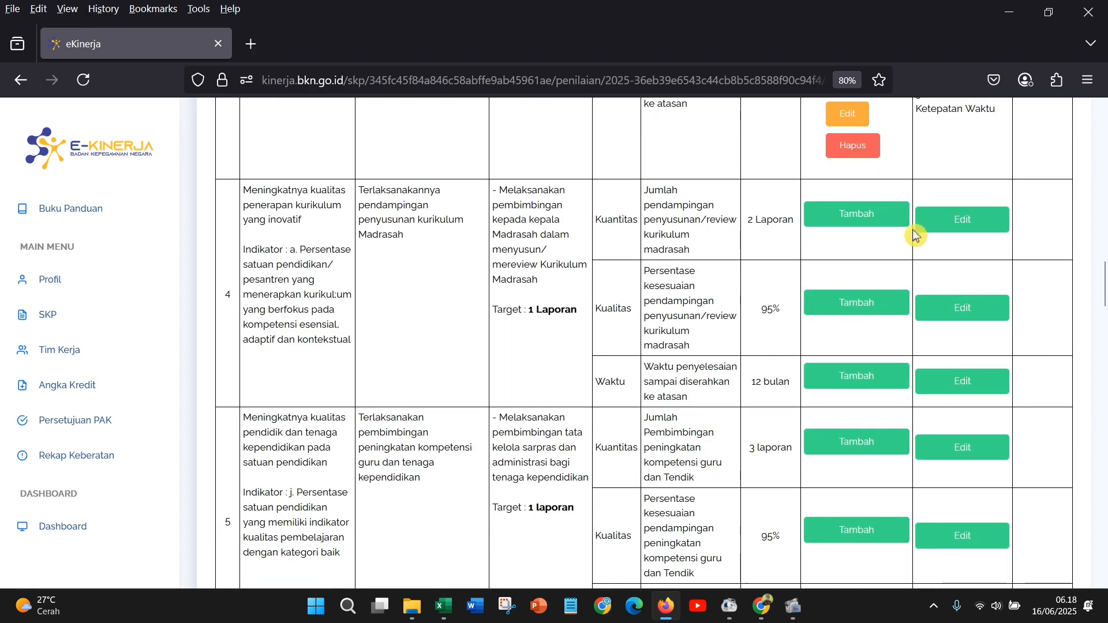
pyautogui.scroll(-2, 846, 311)
pyautogui.scroll(-6, 846, 310)
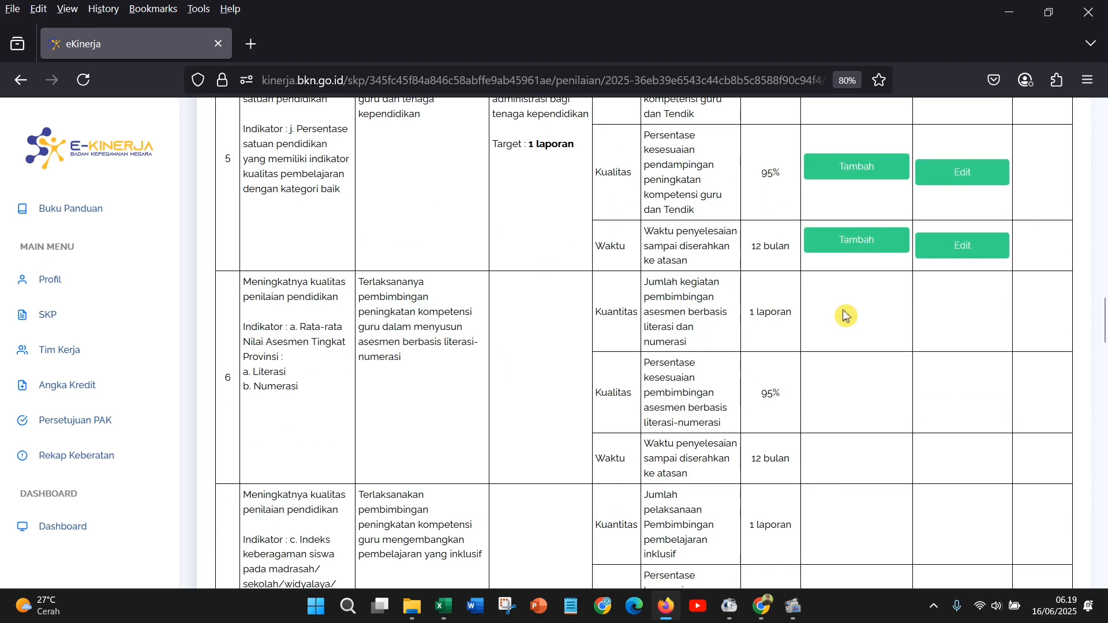
pyautogui.scroll(10, 849, 320)
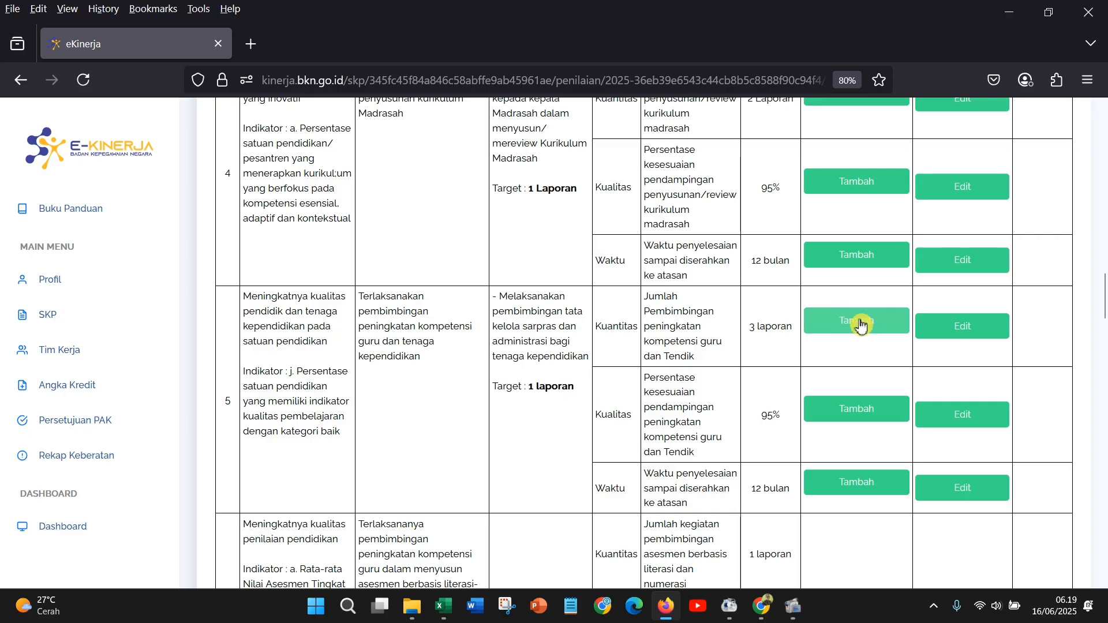
pyautogui.scroll(4, 865, 325)
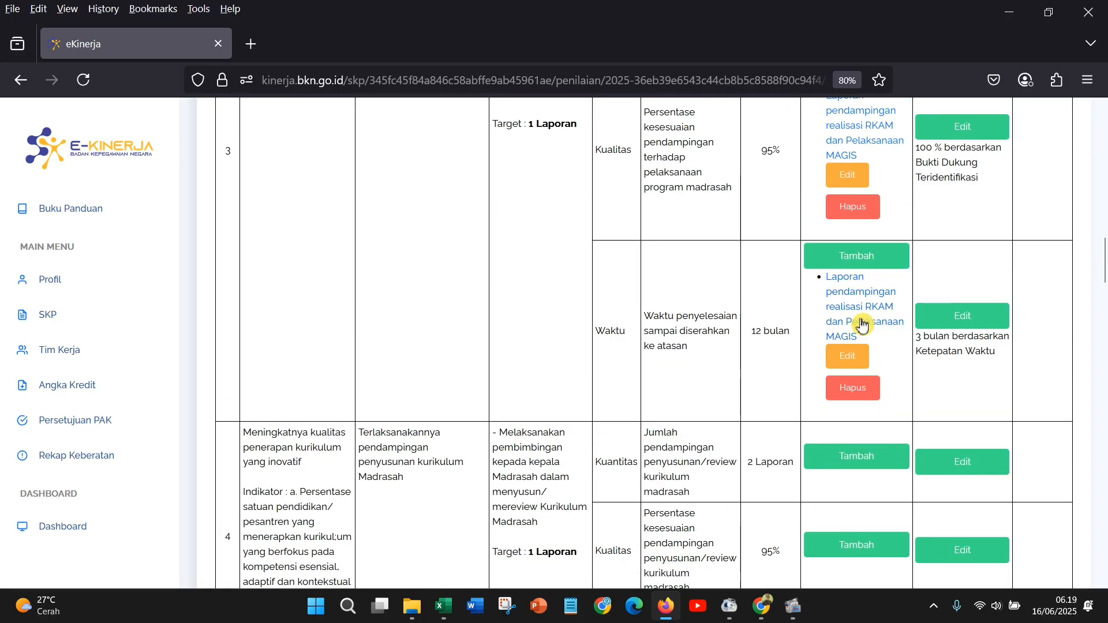
pyautogui.scroll(-4, 864, 324)
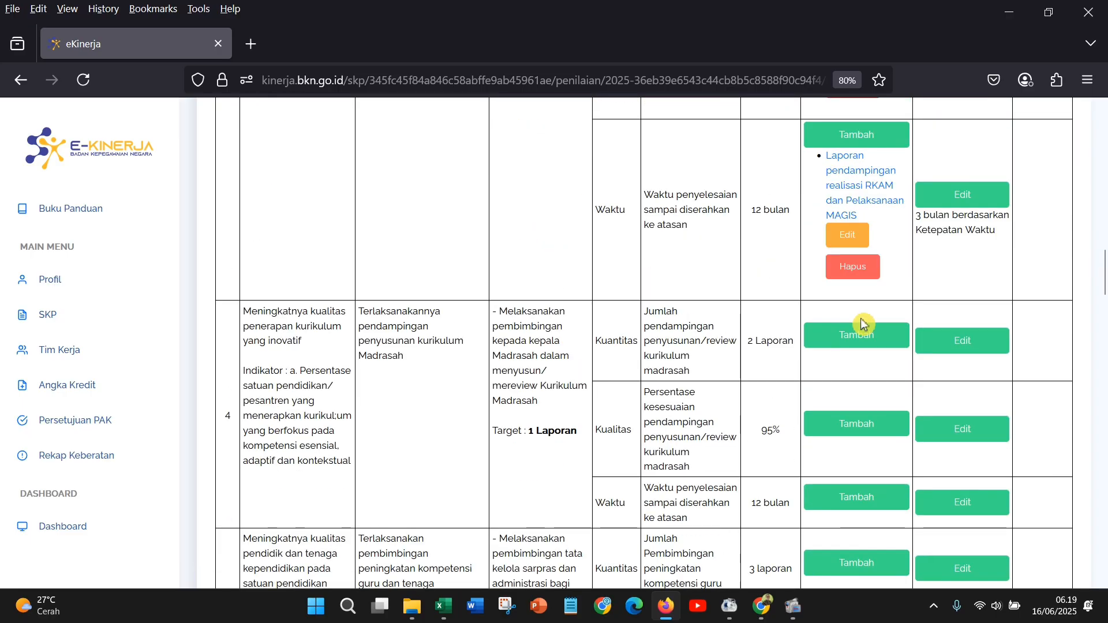
pyautogui.scroll(-5, 864, 325)
pyautogui.scroll(7, 876, 332)
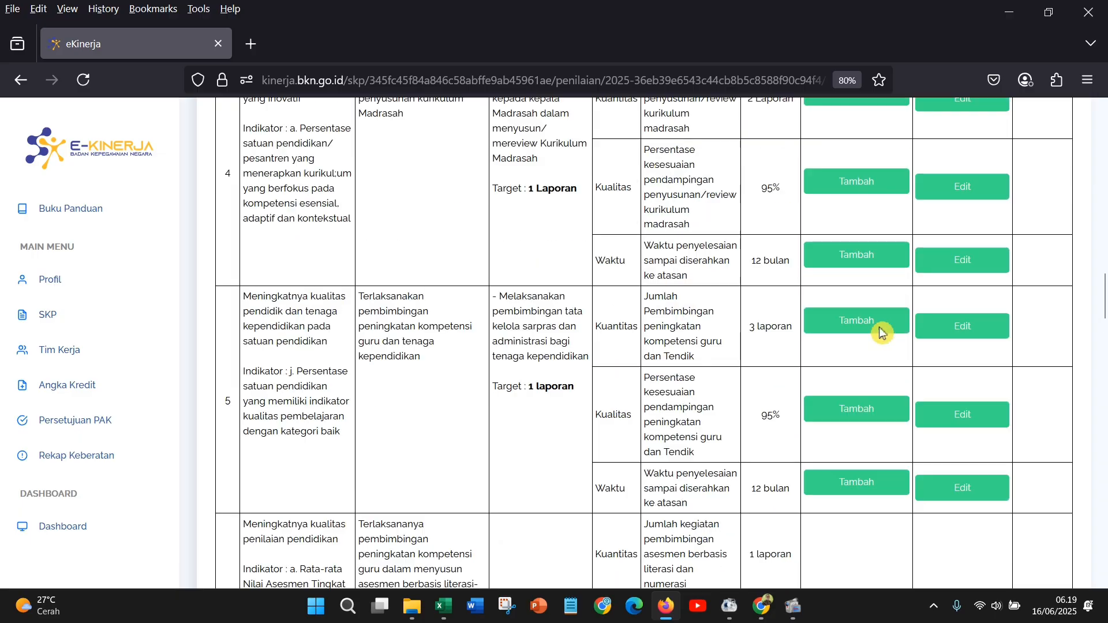
pyautogui.scroll(4, 882, 334)
pyautogui.scroll(2, 886, 332)
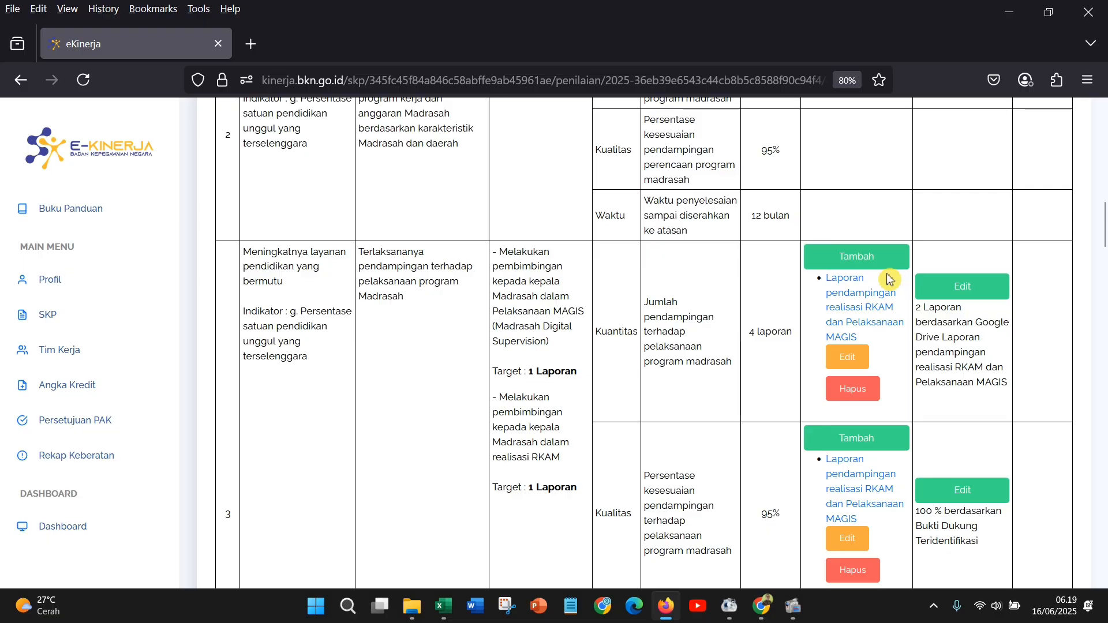
pyautogui.scroll(-2, 889, 280)
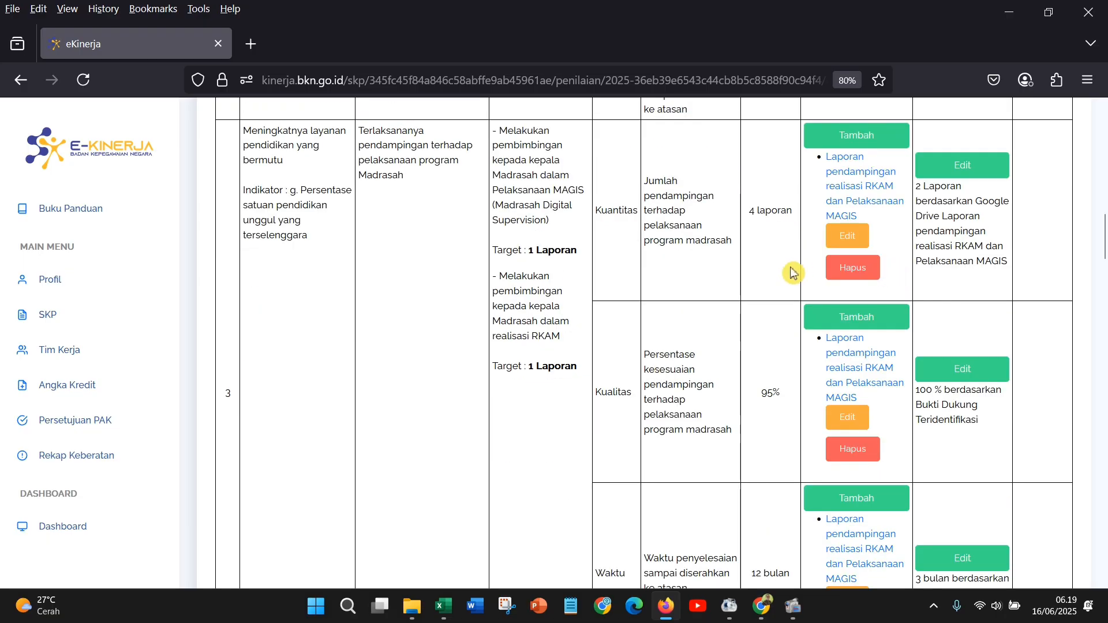
pyautogui.scroll(-2, 748, 286)
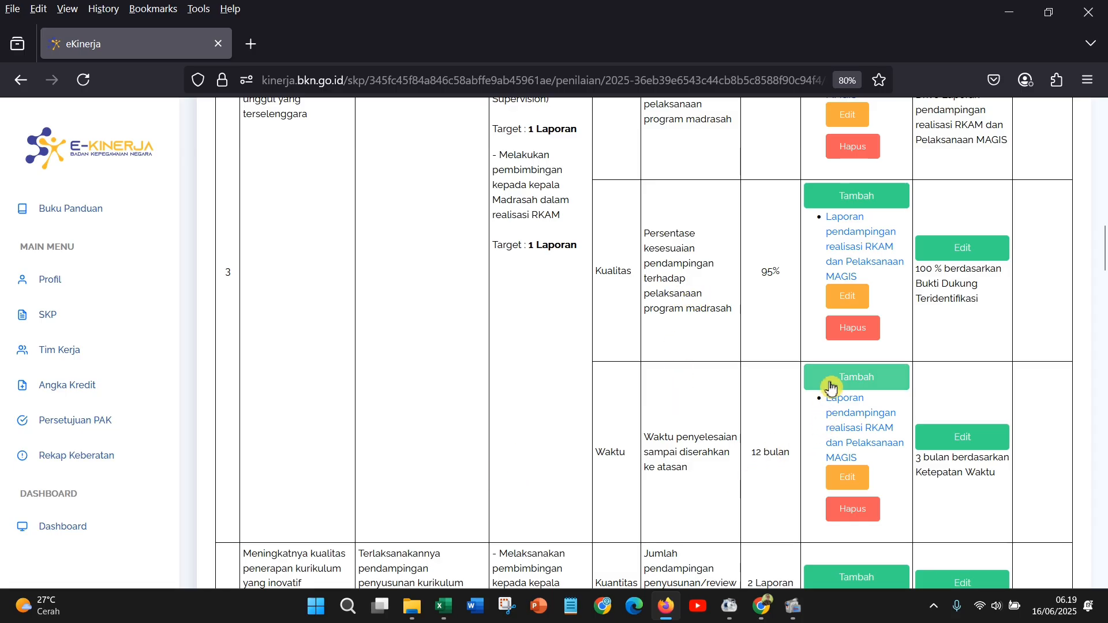
pyautogui.scroll(2, 832, 388)
pyautogui.scroll(2, 832, 388)
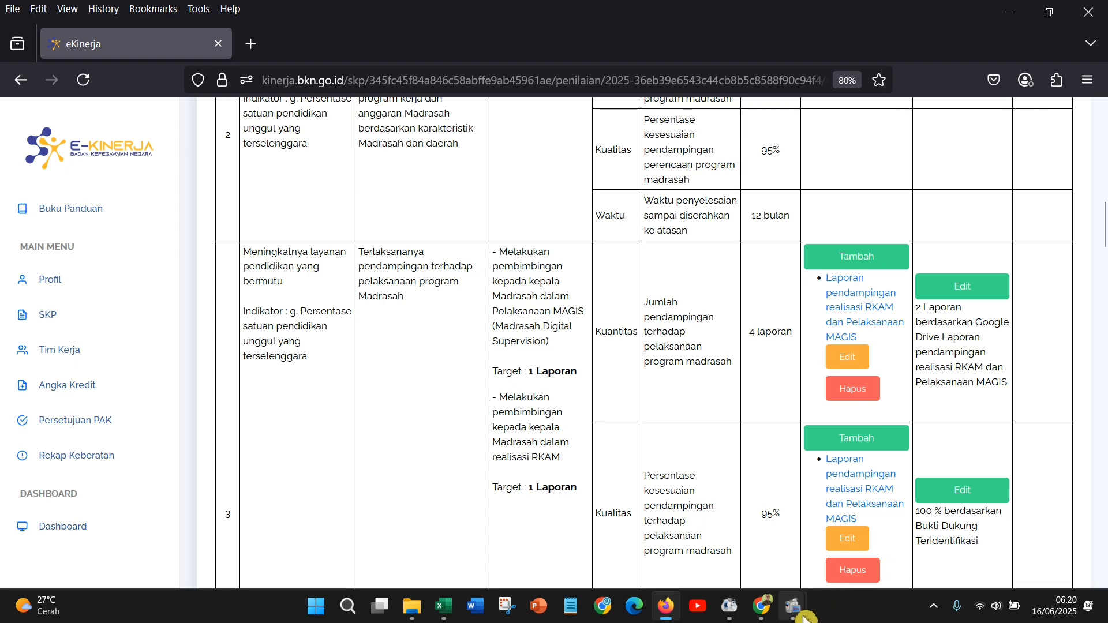
# - Switch to Google Drive and inspect the general access options and people field in the sharing settings of "Pendampingan Tenaga Kependidikan.docx"
pyautogui.moveTo(767, 619)
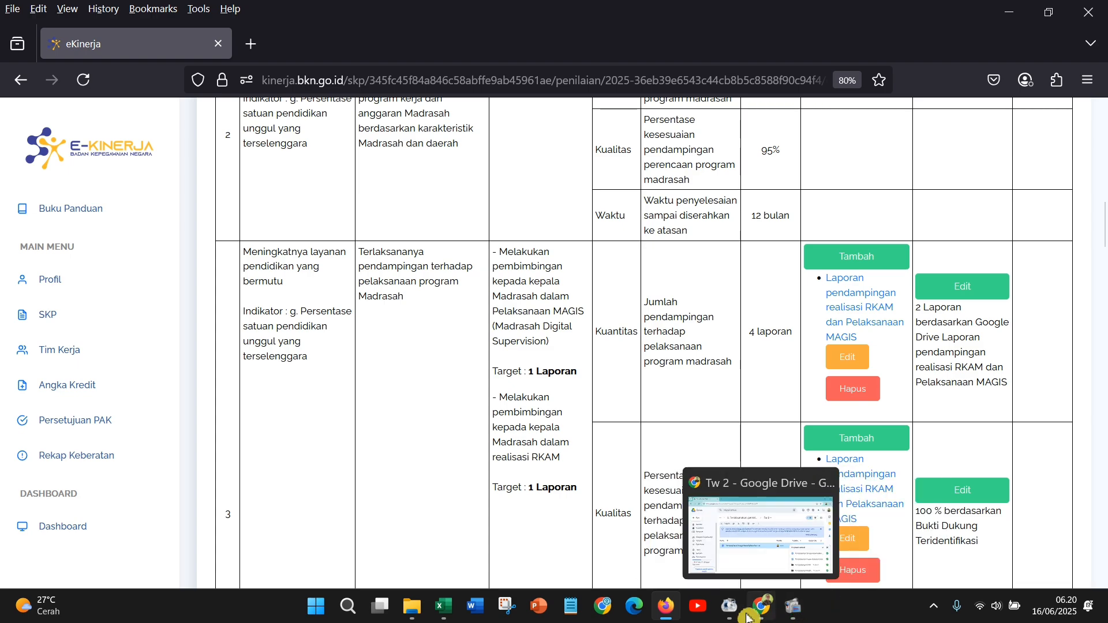
pyautogui.click(764, 607)
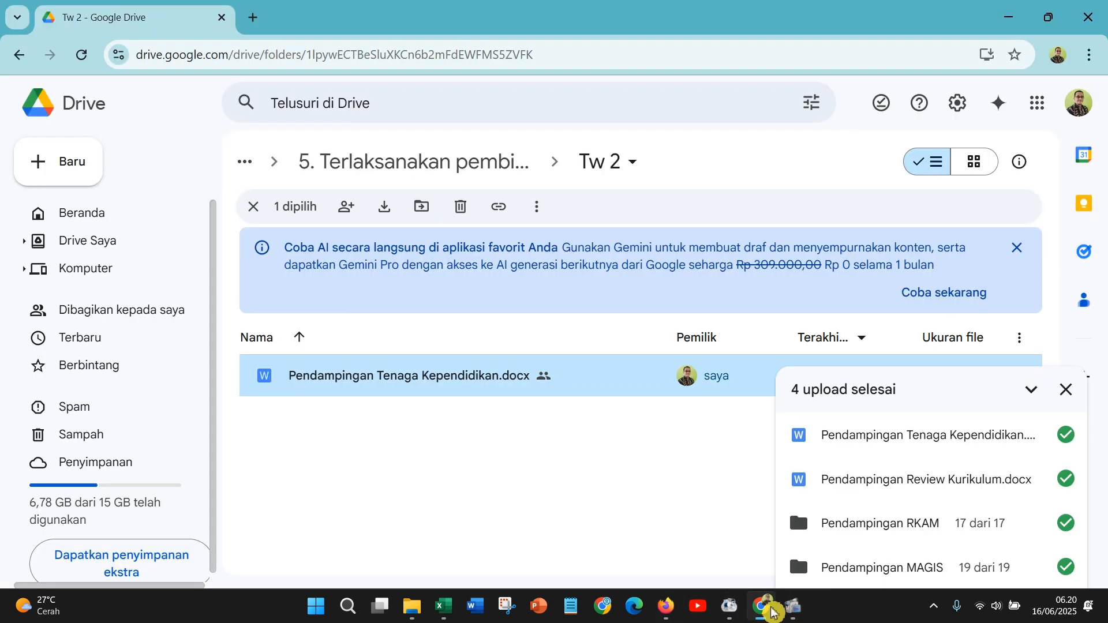
pyautogui.rightClick(393, 389)
pyautogui.moveTo(625, 428)
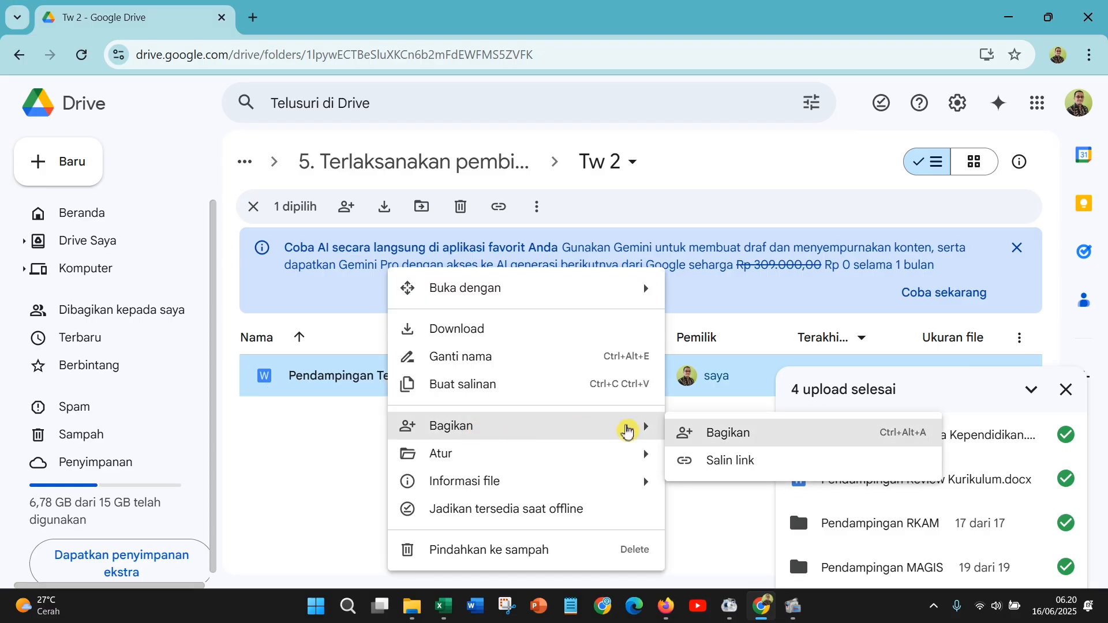
pyautogui.click(685, 436)
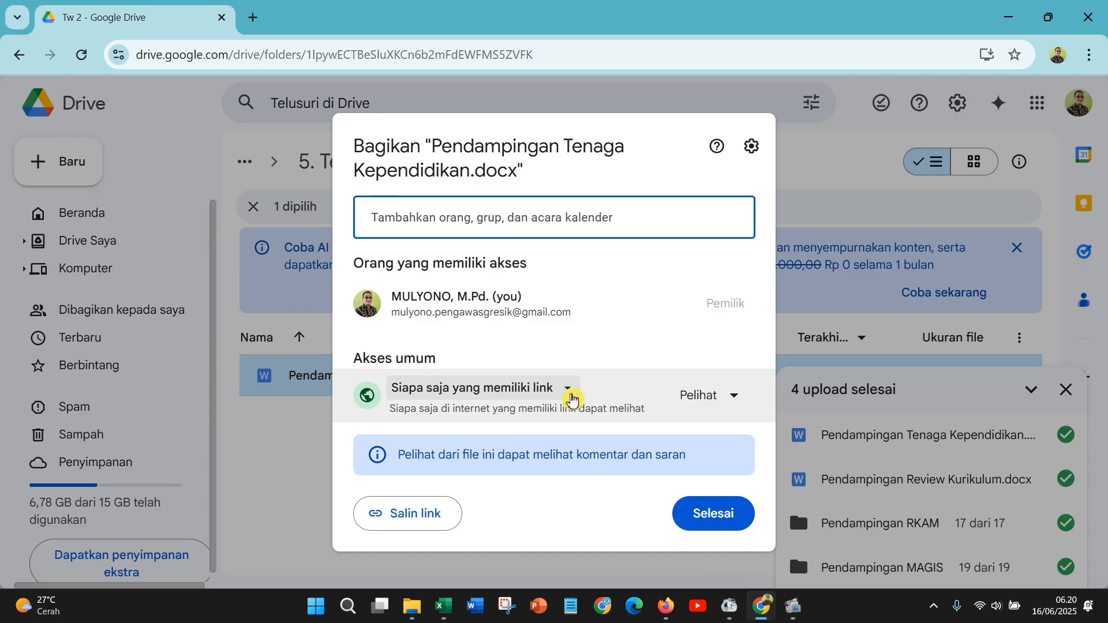
pyautogui.click(573, 396)
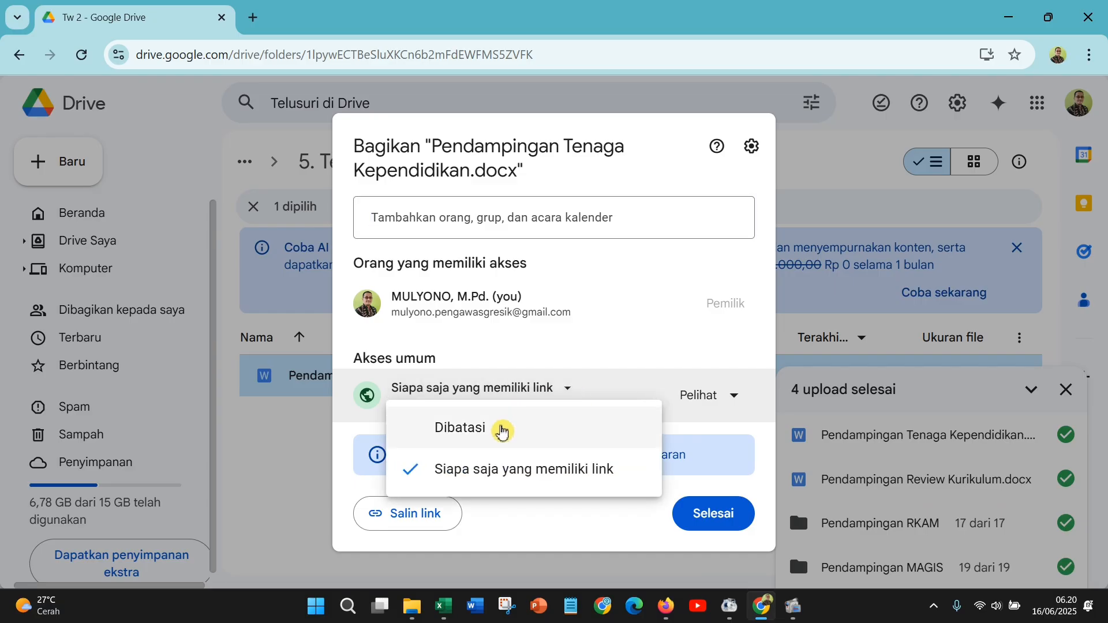
pyautogui.click(501, 362)
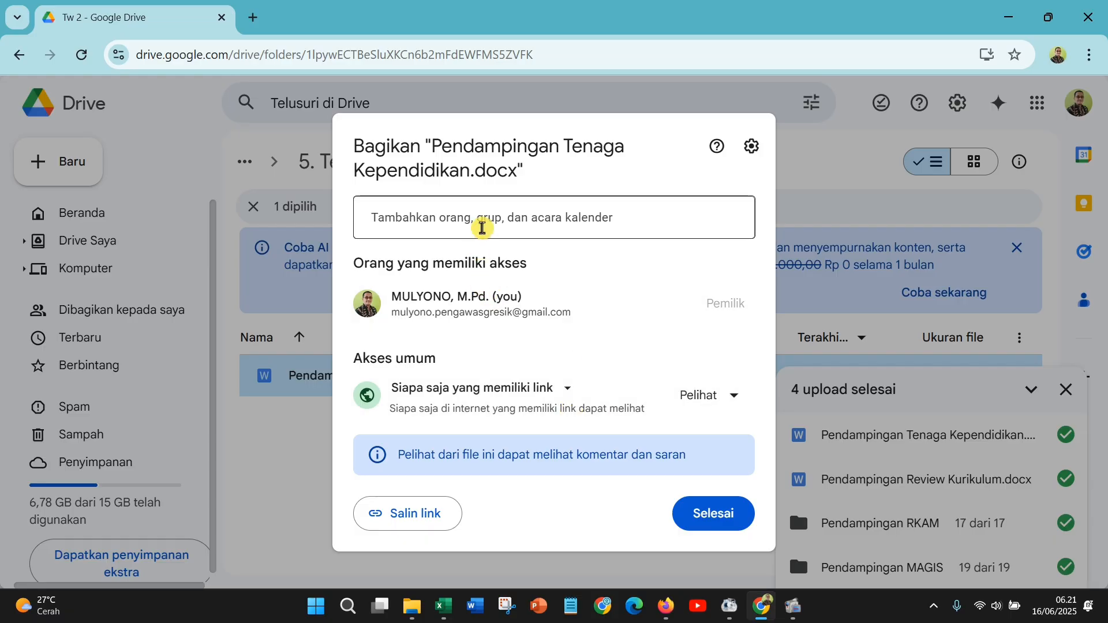
pyautogui.click(484, 225)
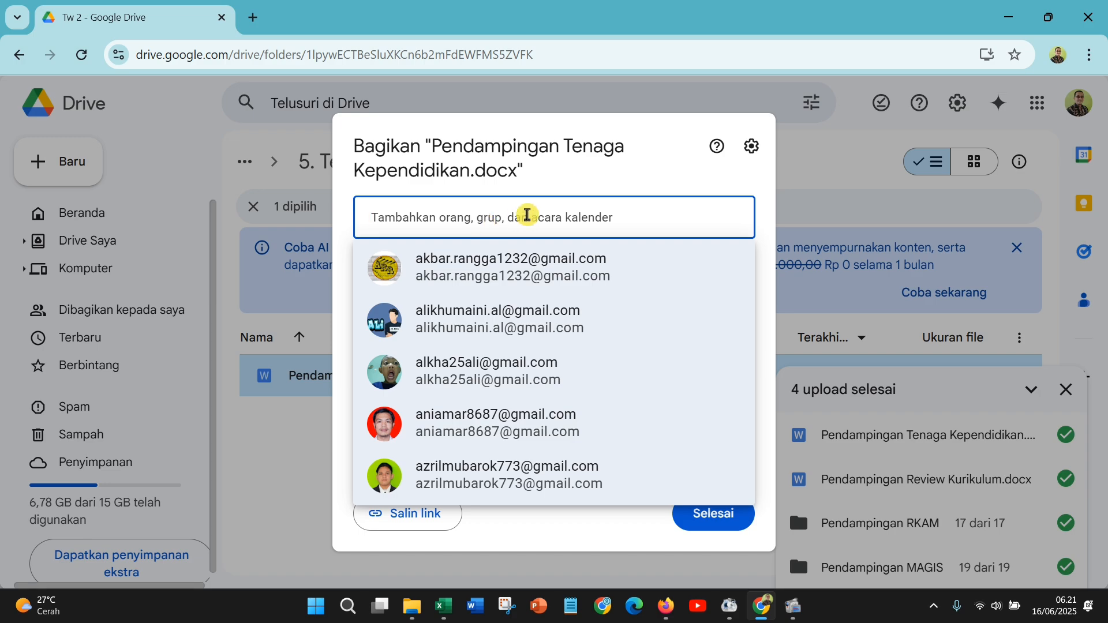
pyautogui.click(554, 186)
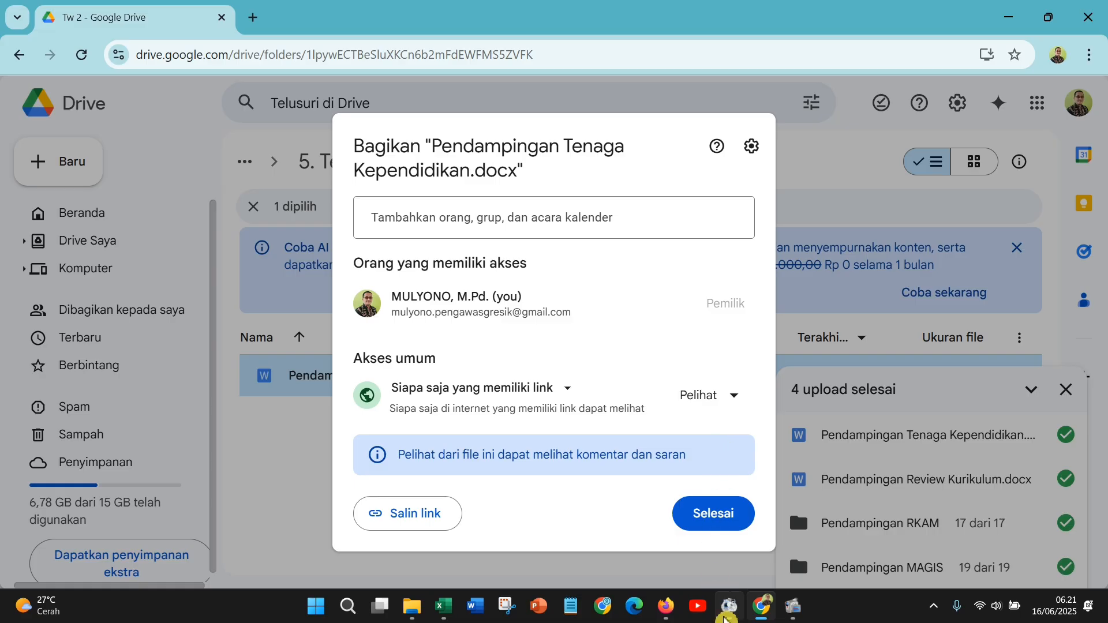
# - Switch back to eKinerja and check item 3's evidence links and realizations for Kuantitas, Kualitas and Waktu
pyautogui.moveTo(758, 620)
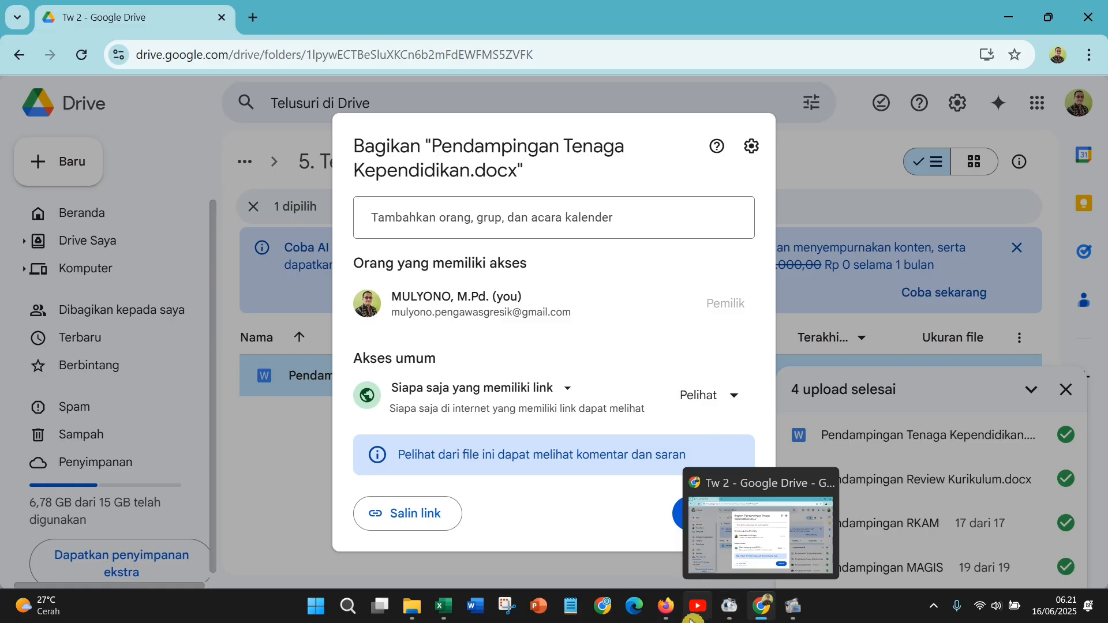
pyautogui.click(667, 606)
pyautogui.scroll(-2, 873, 327)
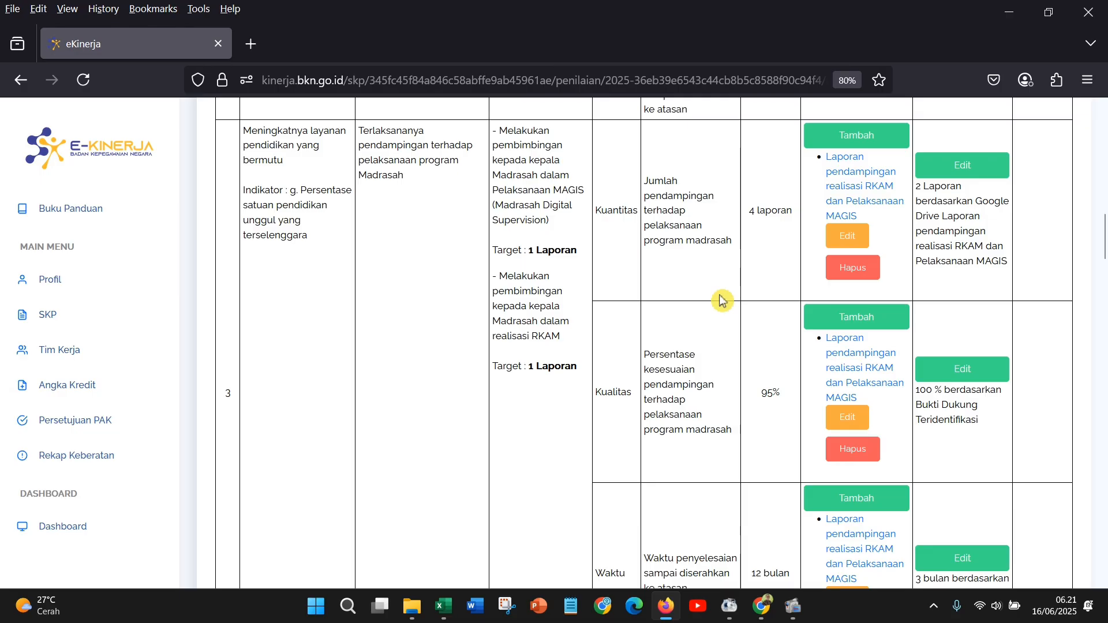
pyautogui.scroll(2, 722, 301)
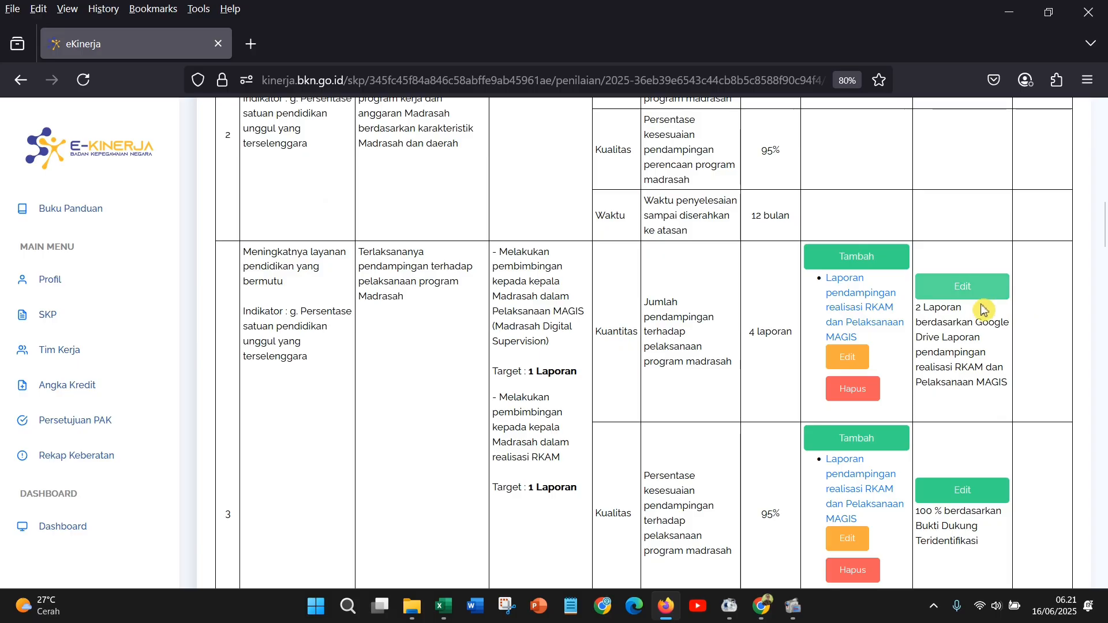
pyautogui.scroll(-2, 827, 365)
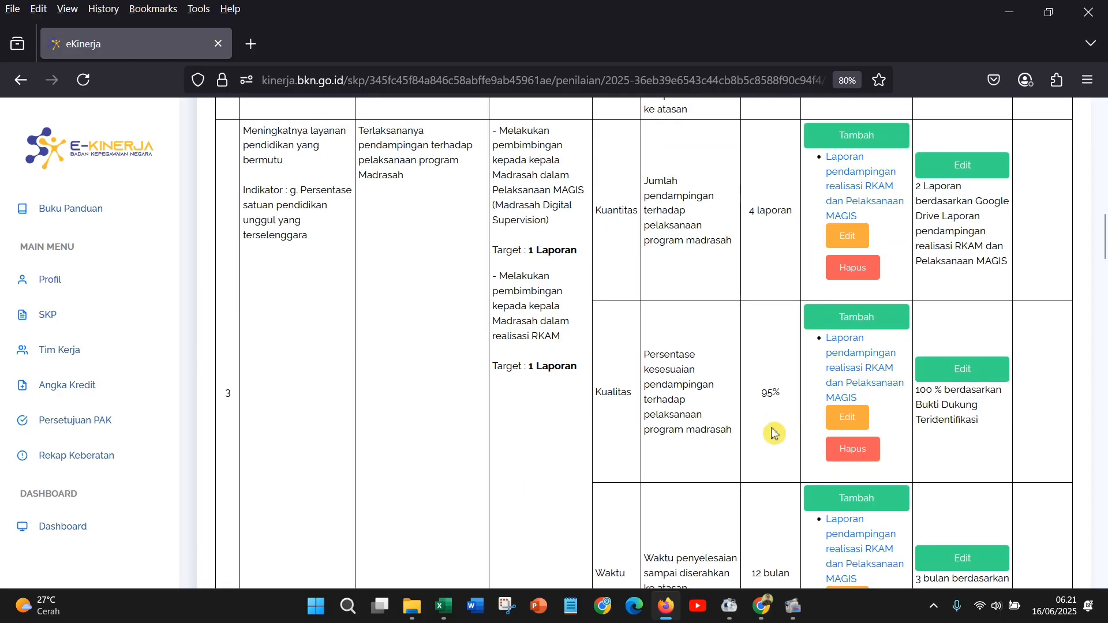
pyautogui.scroll(-4, 775, 433)
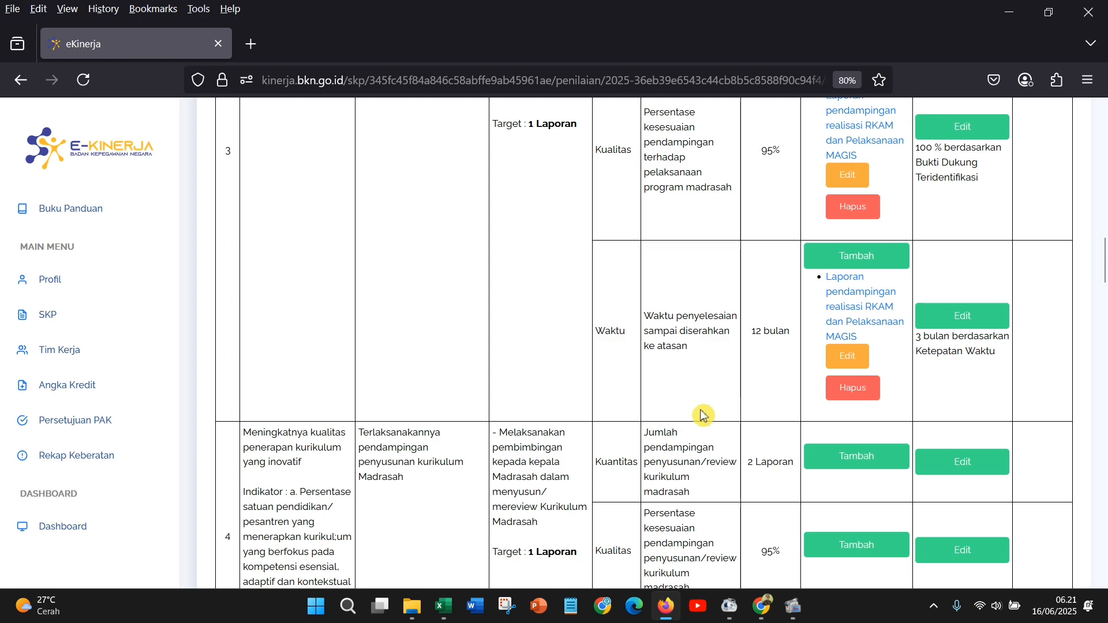
pyautogui.scroll(2, 936, 485)
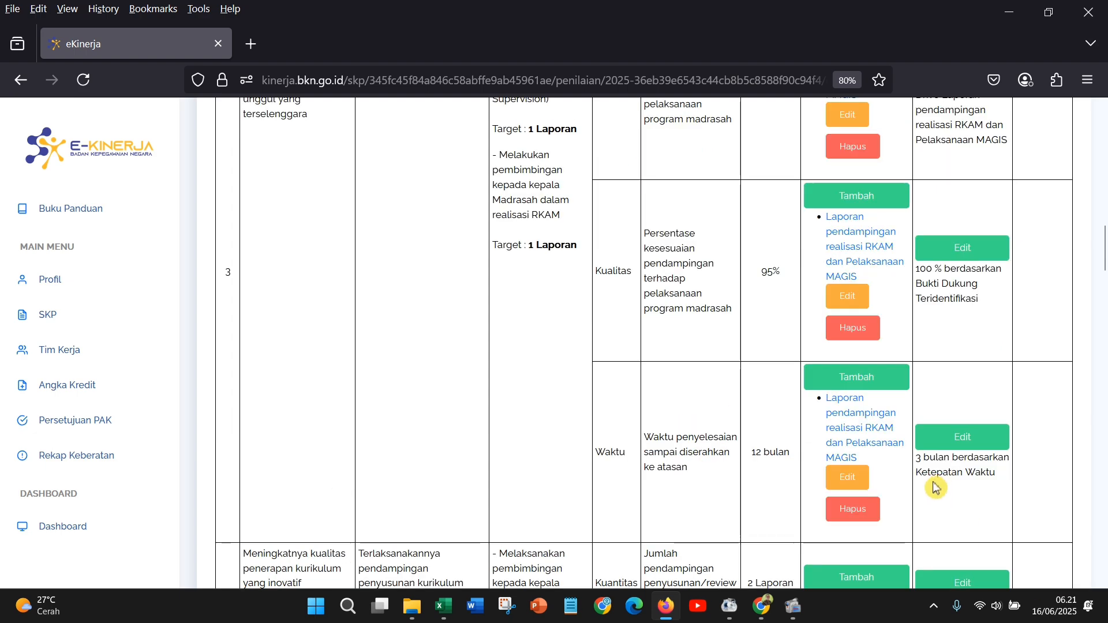
# - Review the Kuantitas, Kualitas and Waktu rows of items 1 to 3, then examine the Triwulan 2 period header and employee details
pyautogui.scroll(2, 935, 485)
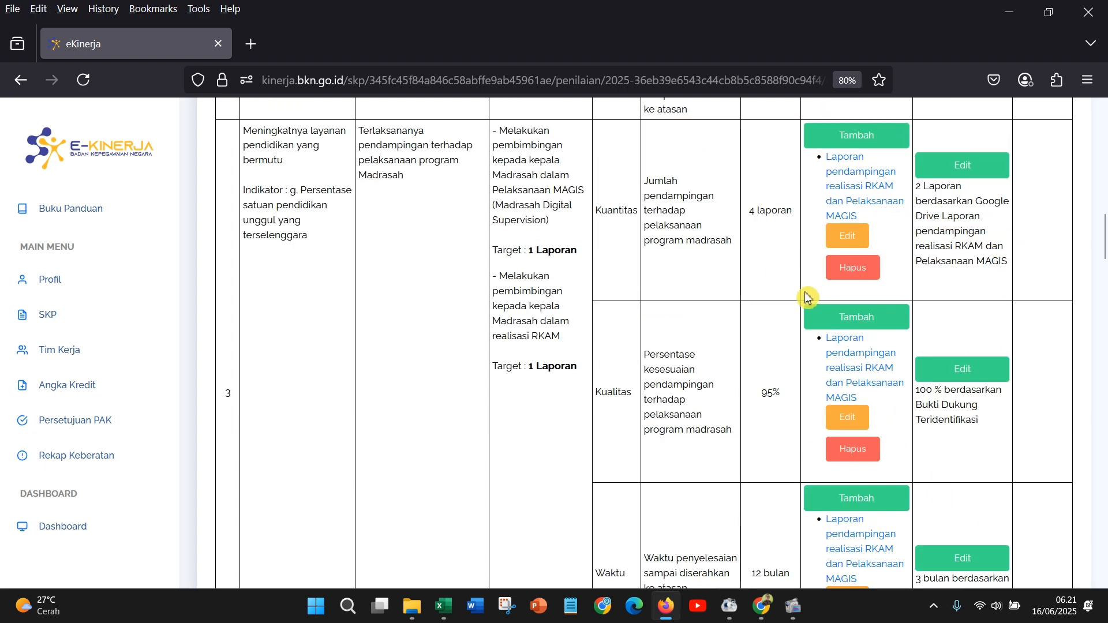
pyautogui.scroll(2, 807, 301)
pyautogui.scroll(2, 807, 300)
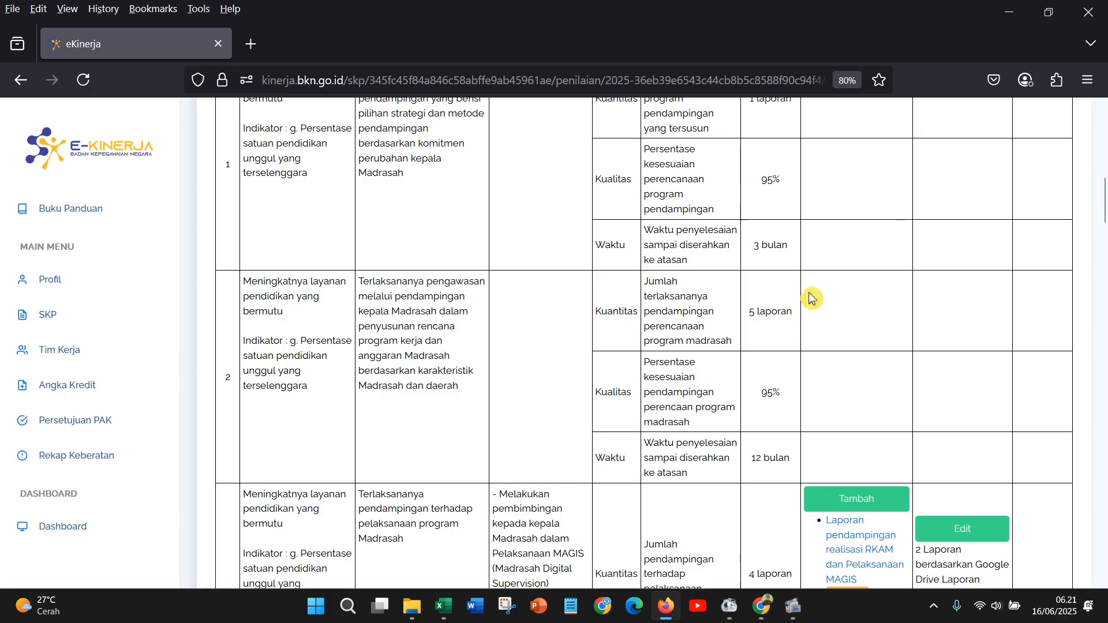
pyautogui.scroll(-2, 811, 299)
pyautogui.scroll(-2, 811, 299)
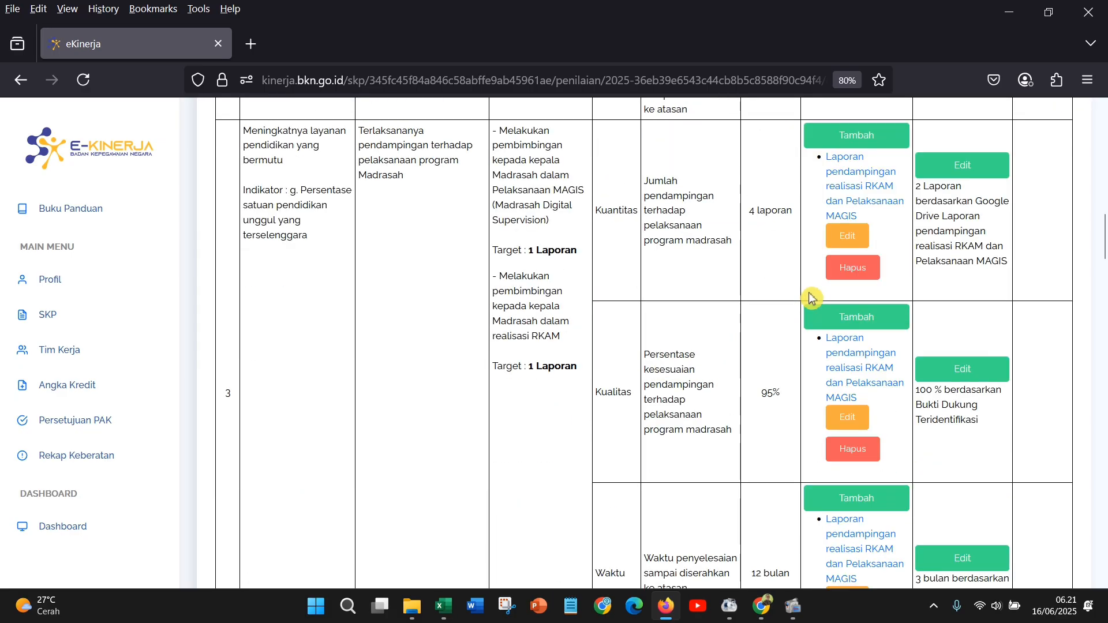
pyautogui.scroll(-2, 814, 295)
pyautogui.scroll(2, 853, 231)
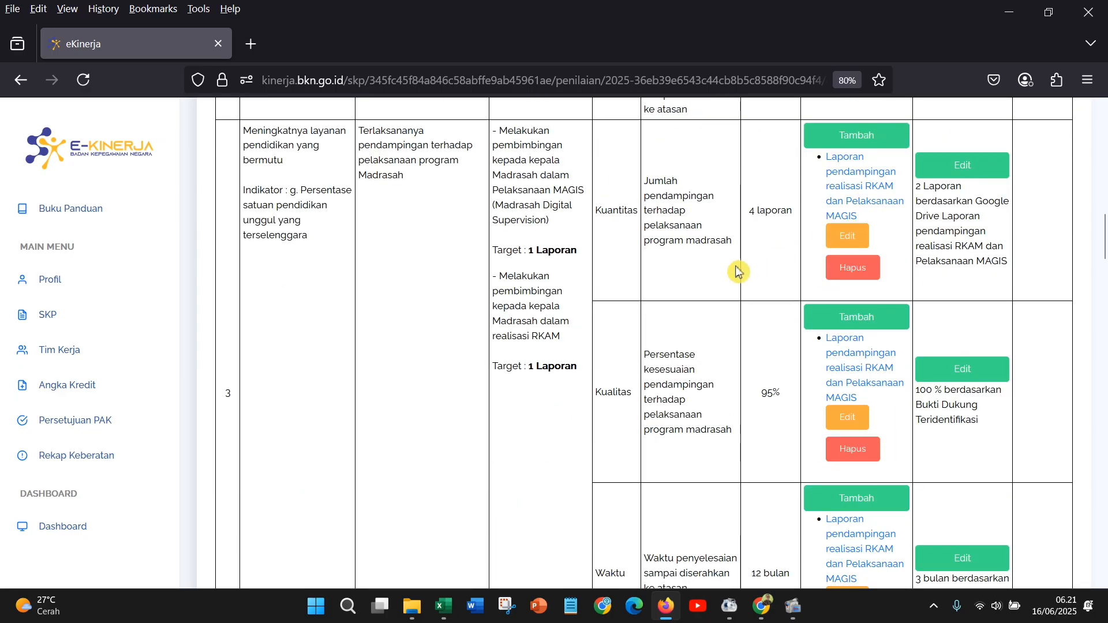
pyautogui.scroll(-2, 707, 294)
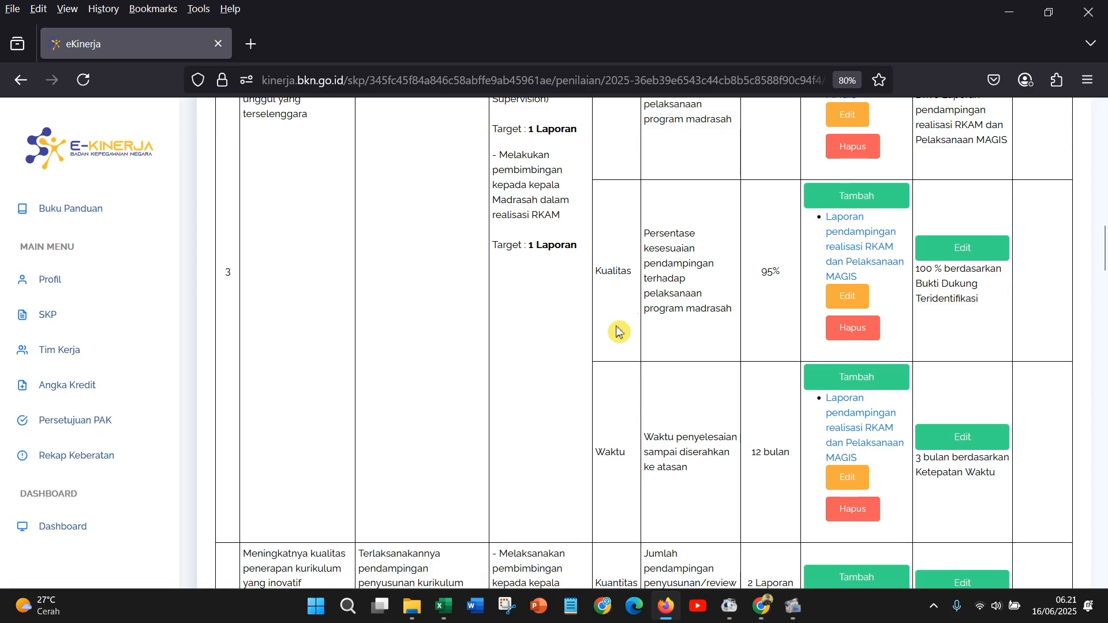
pyautogui.scroll(-1, 797, 353)
pyautogui.scroll(6, 782, 366)
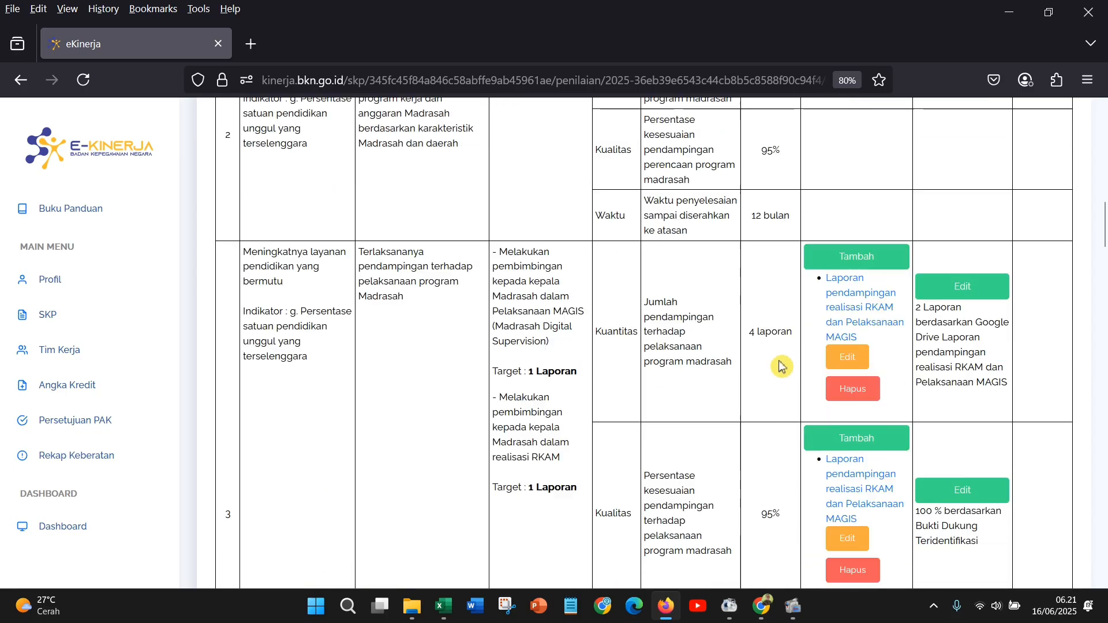
pyautogui.scroll(4, 563, 339)
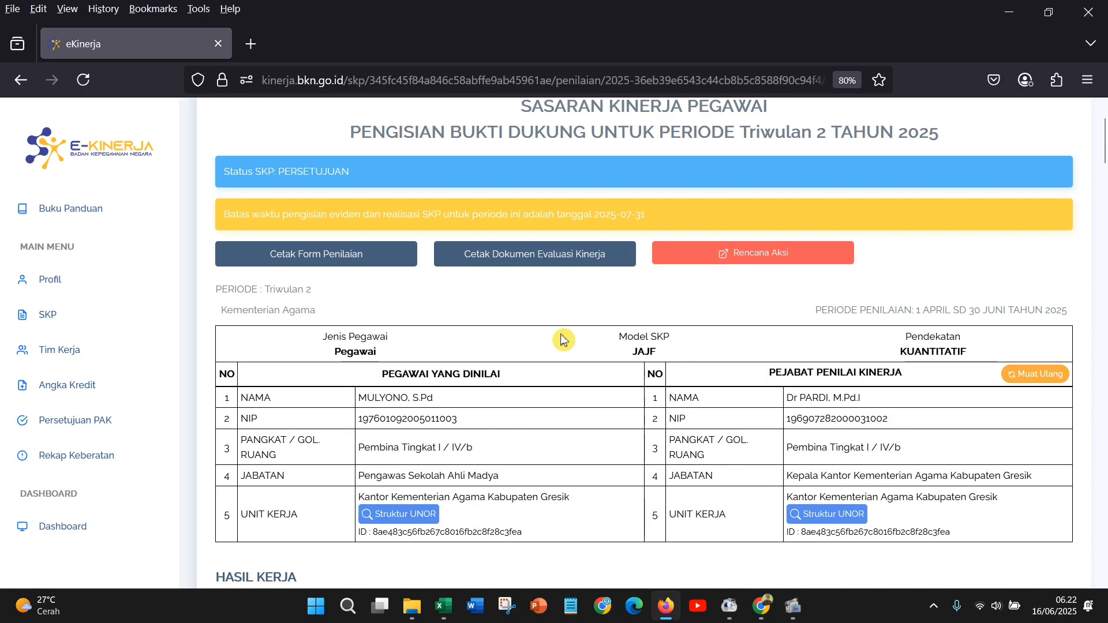